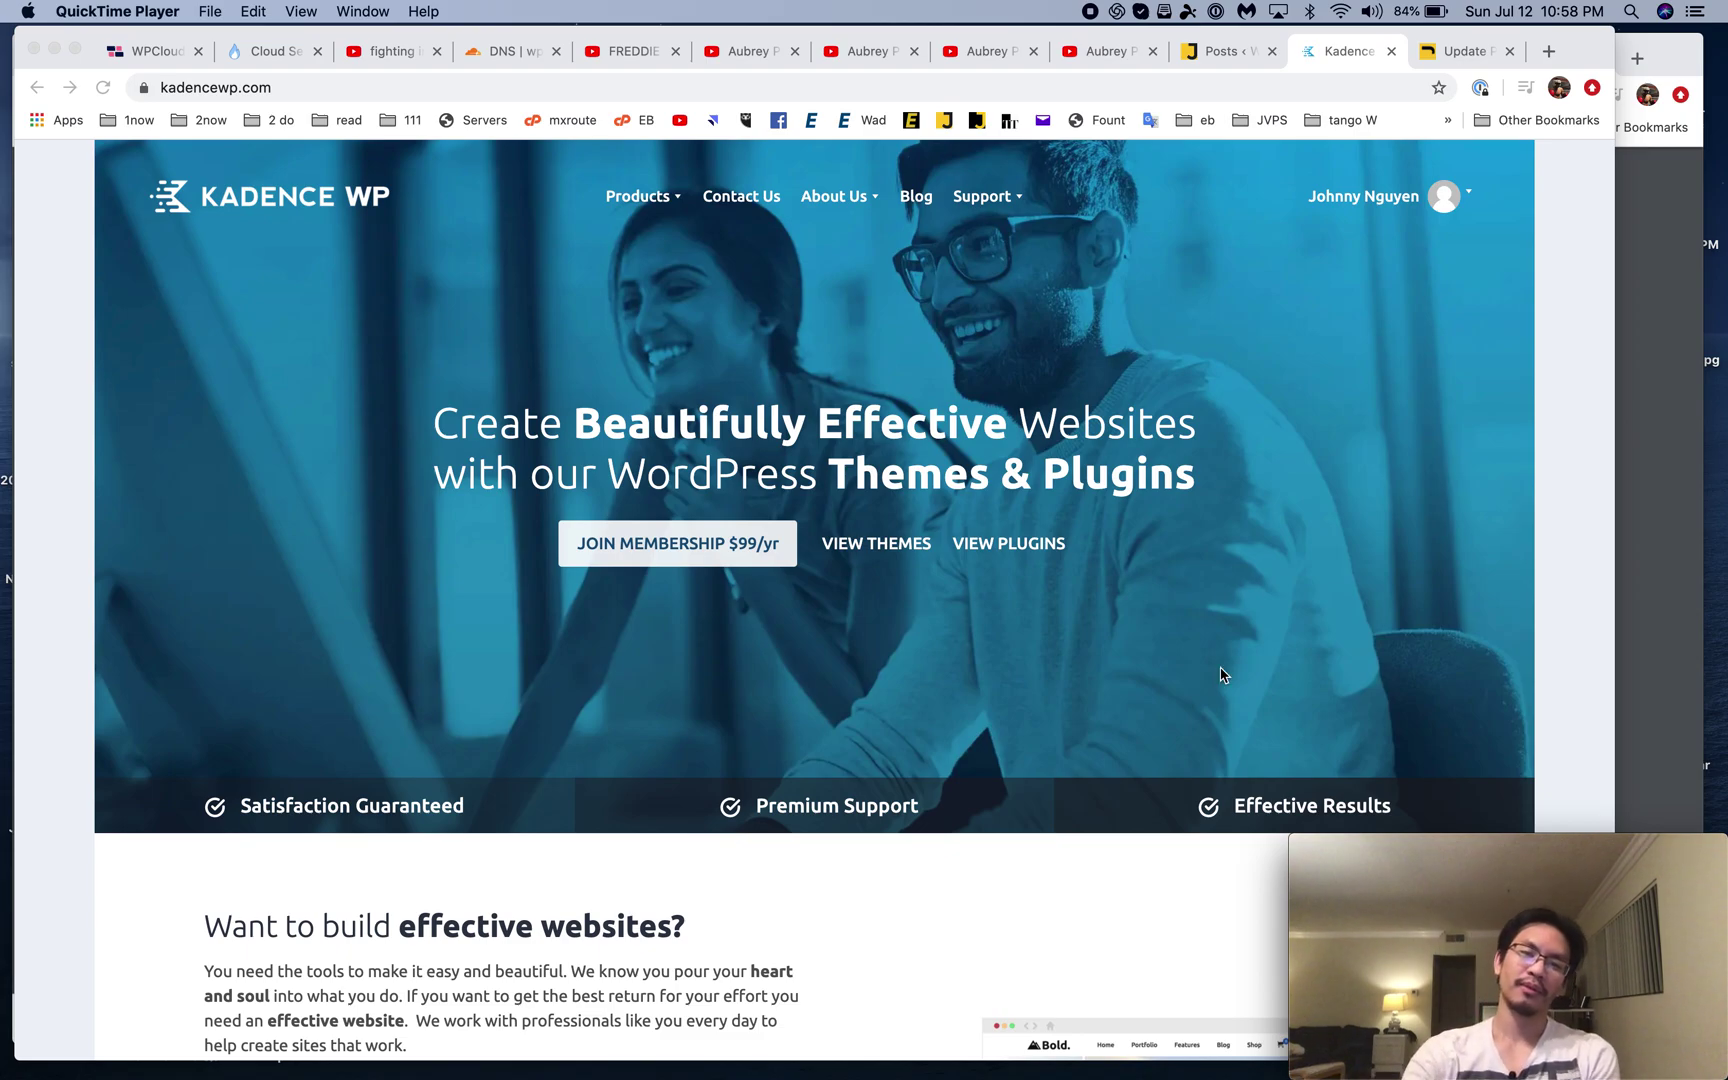
Step: Scroll the Kadence WP homepage and browse the Membership pricing and WordPress Themes pages
{"action": "scroll", "coordinate": [1176, 724], "scroll_direction": "down", "scroll_amount": 10}
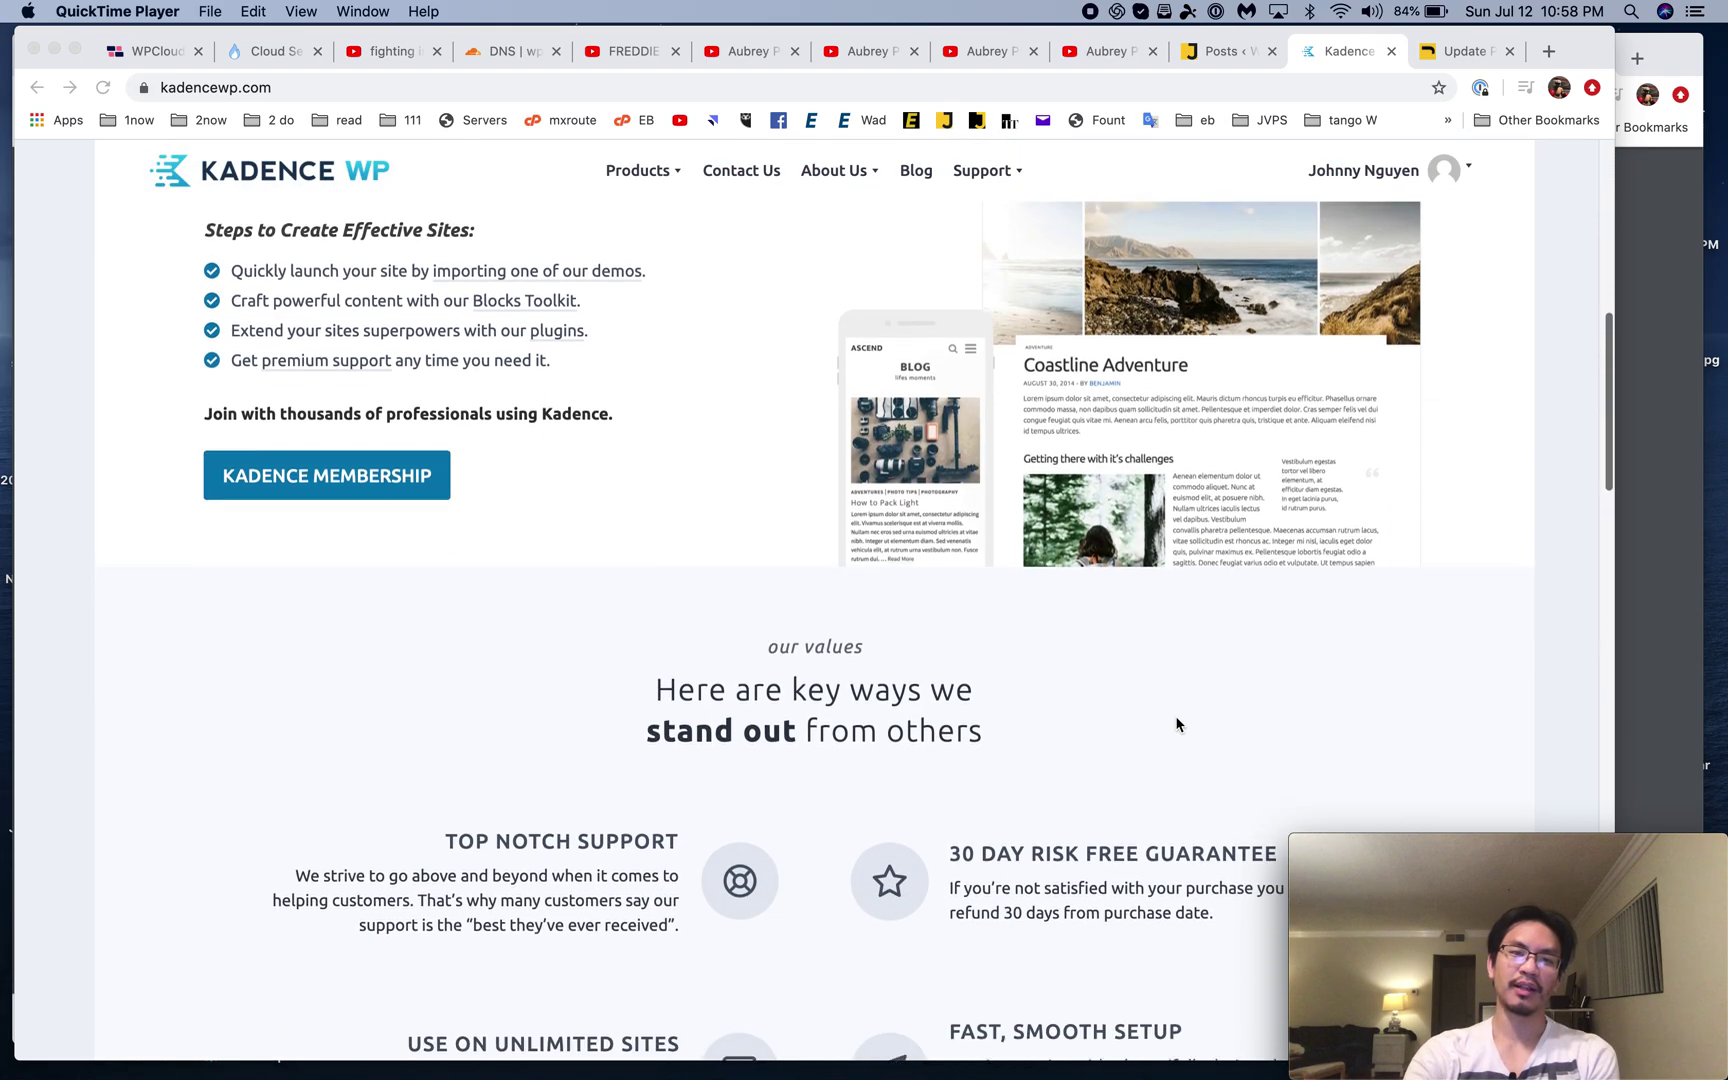
{"action": "scroll", "coordinate": [1176, 724], "scroll_direction": "down", "scroll_amount": 15}
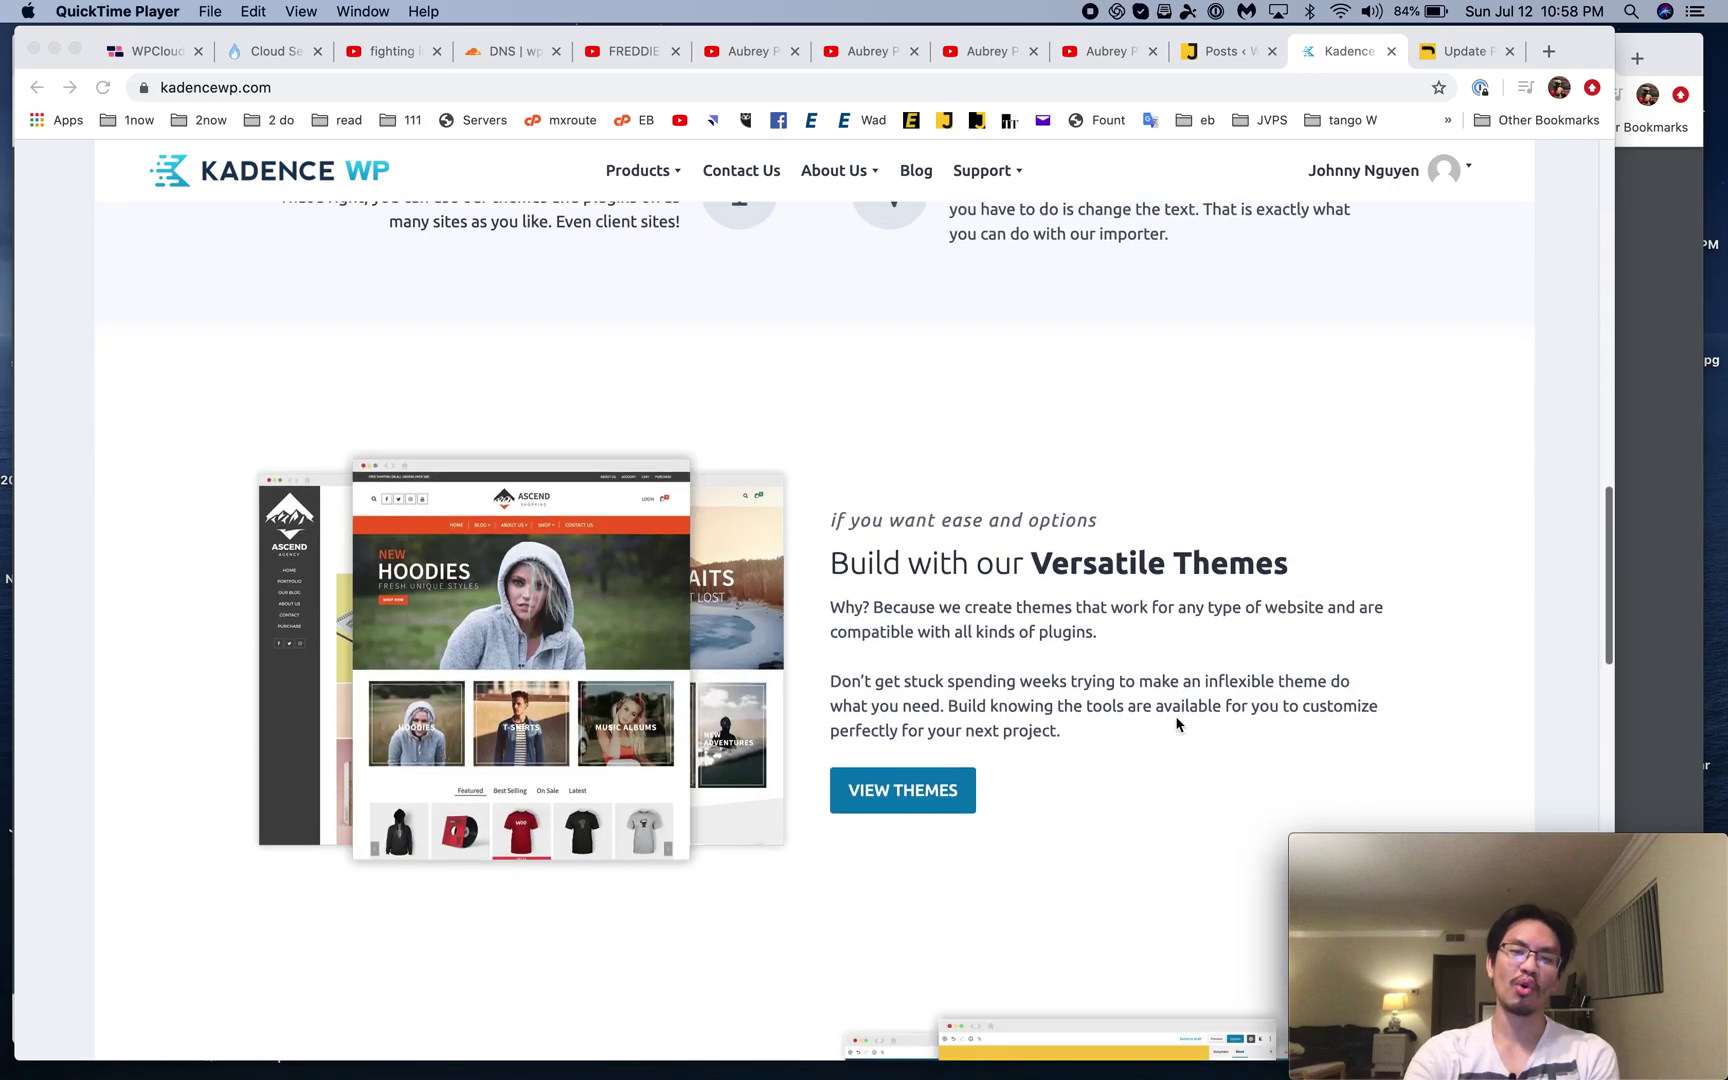
{"action": "scroll", "coordinate": [1176, 724], "scroll_direction": "down", "scroll_amount": 10}
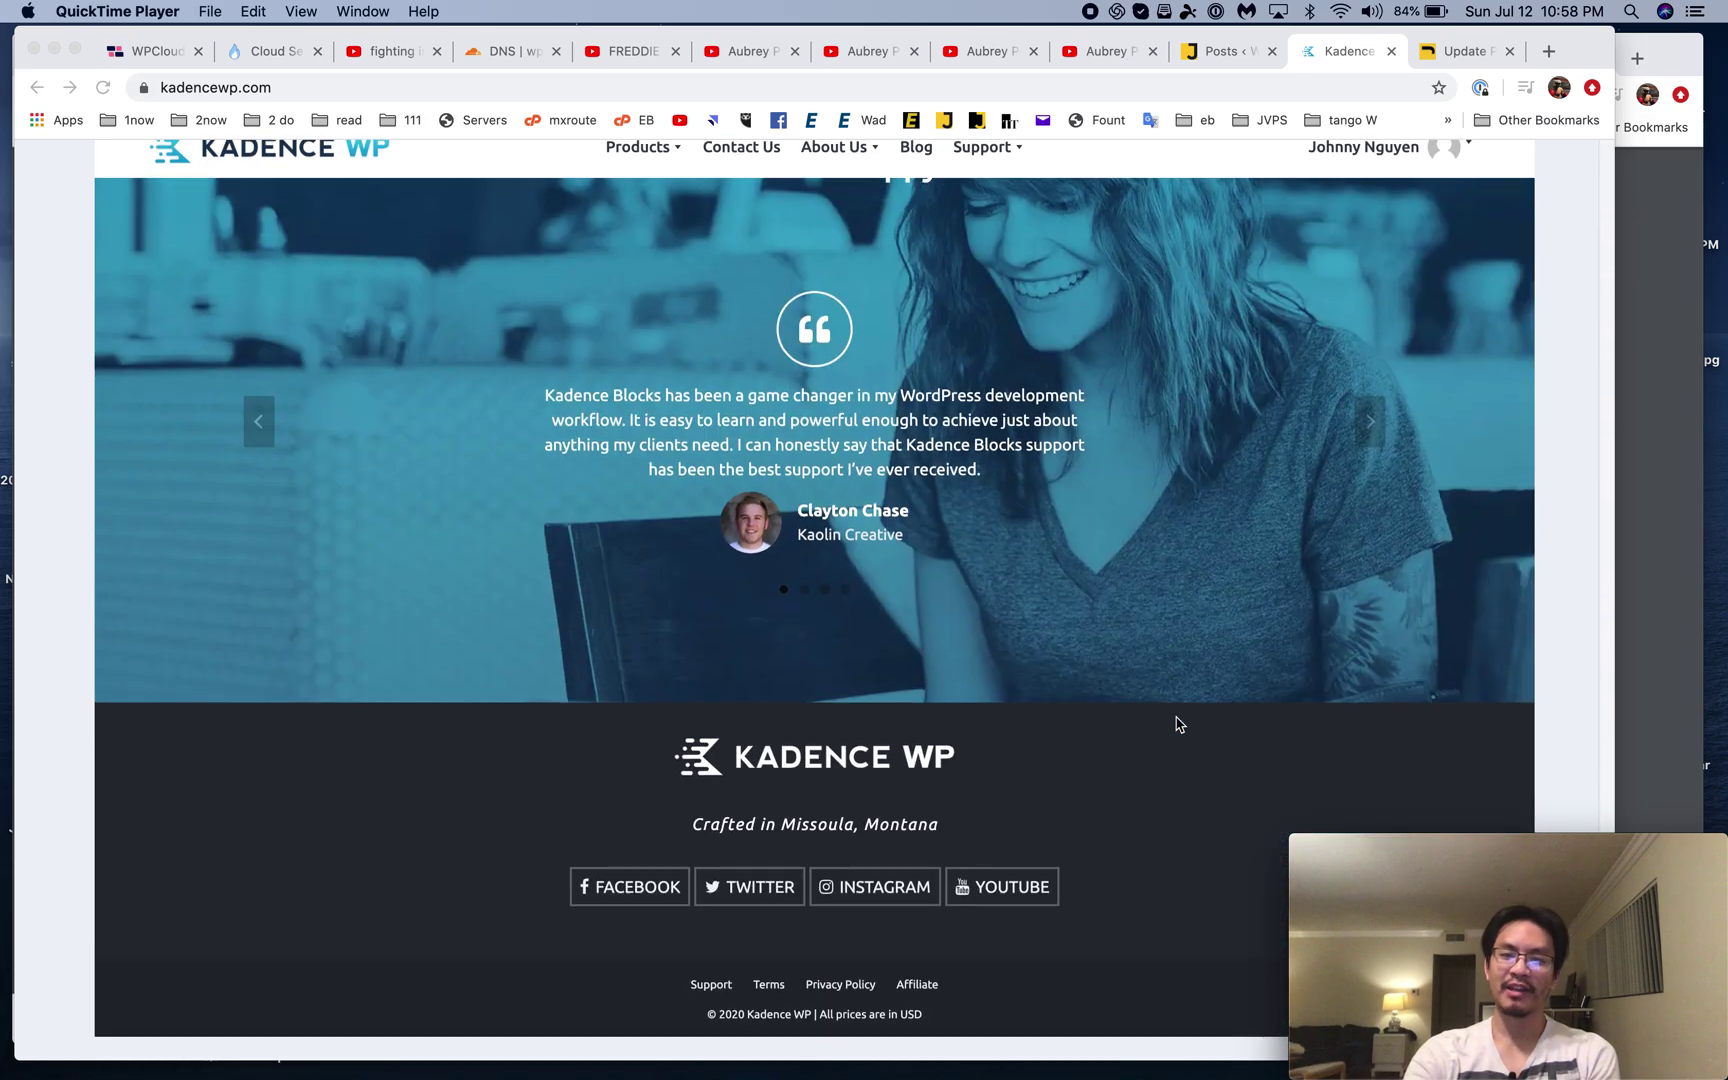
{"action": "scroll", "coordinate": [757, 374], "scroll_direction": "up", "scroll_amount": 20}
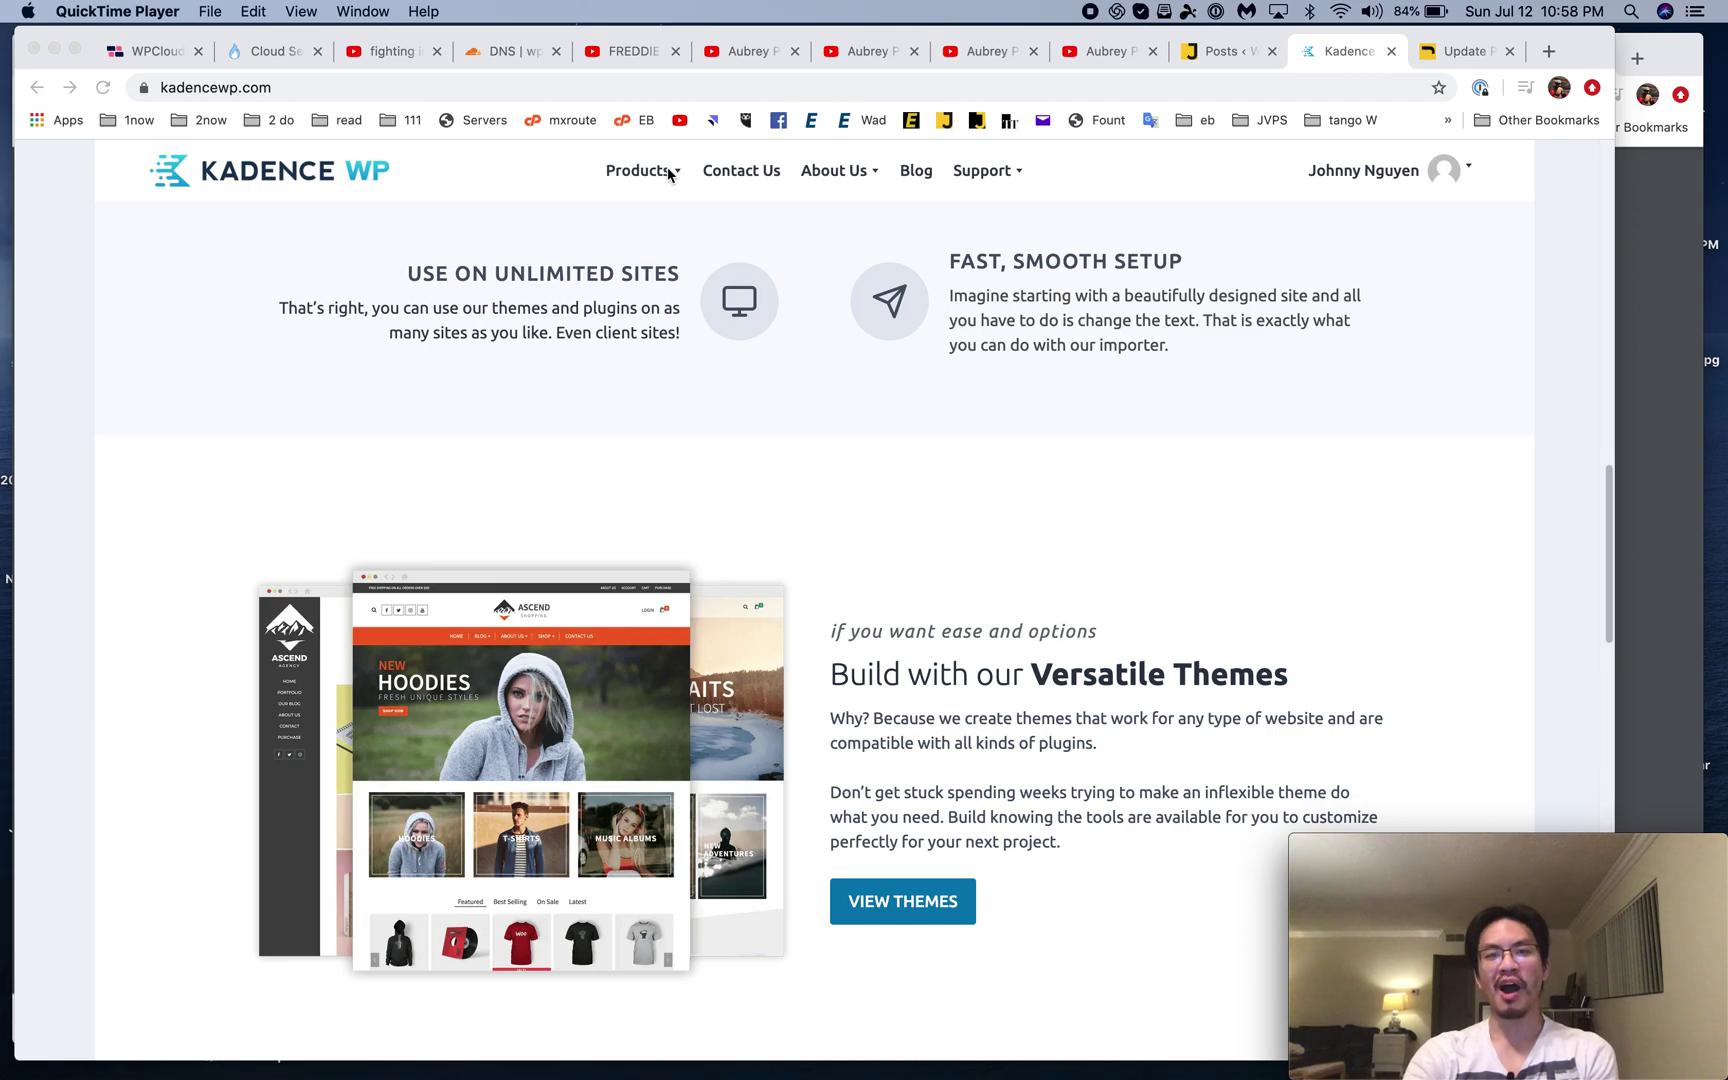
{"action": "left_click", "coordinate": [632, 220]}
{"action": "mouse_move", "coordinate": [642, 172]}
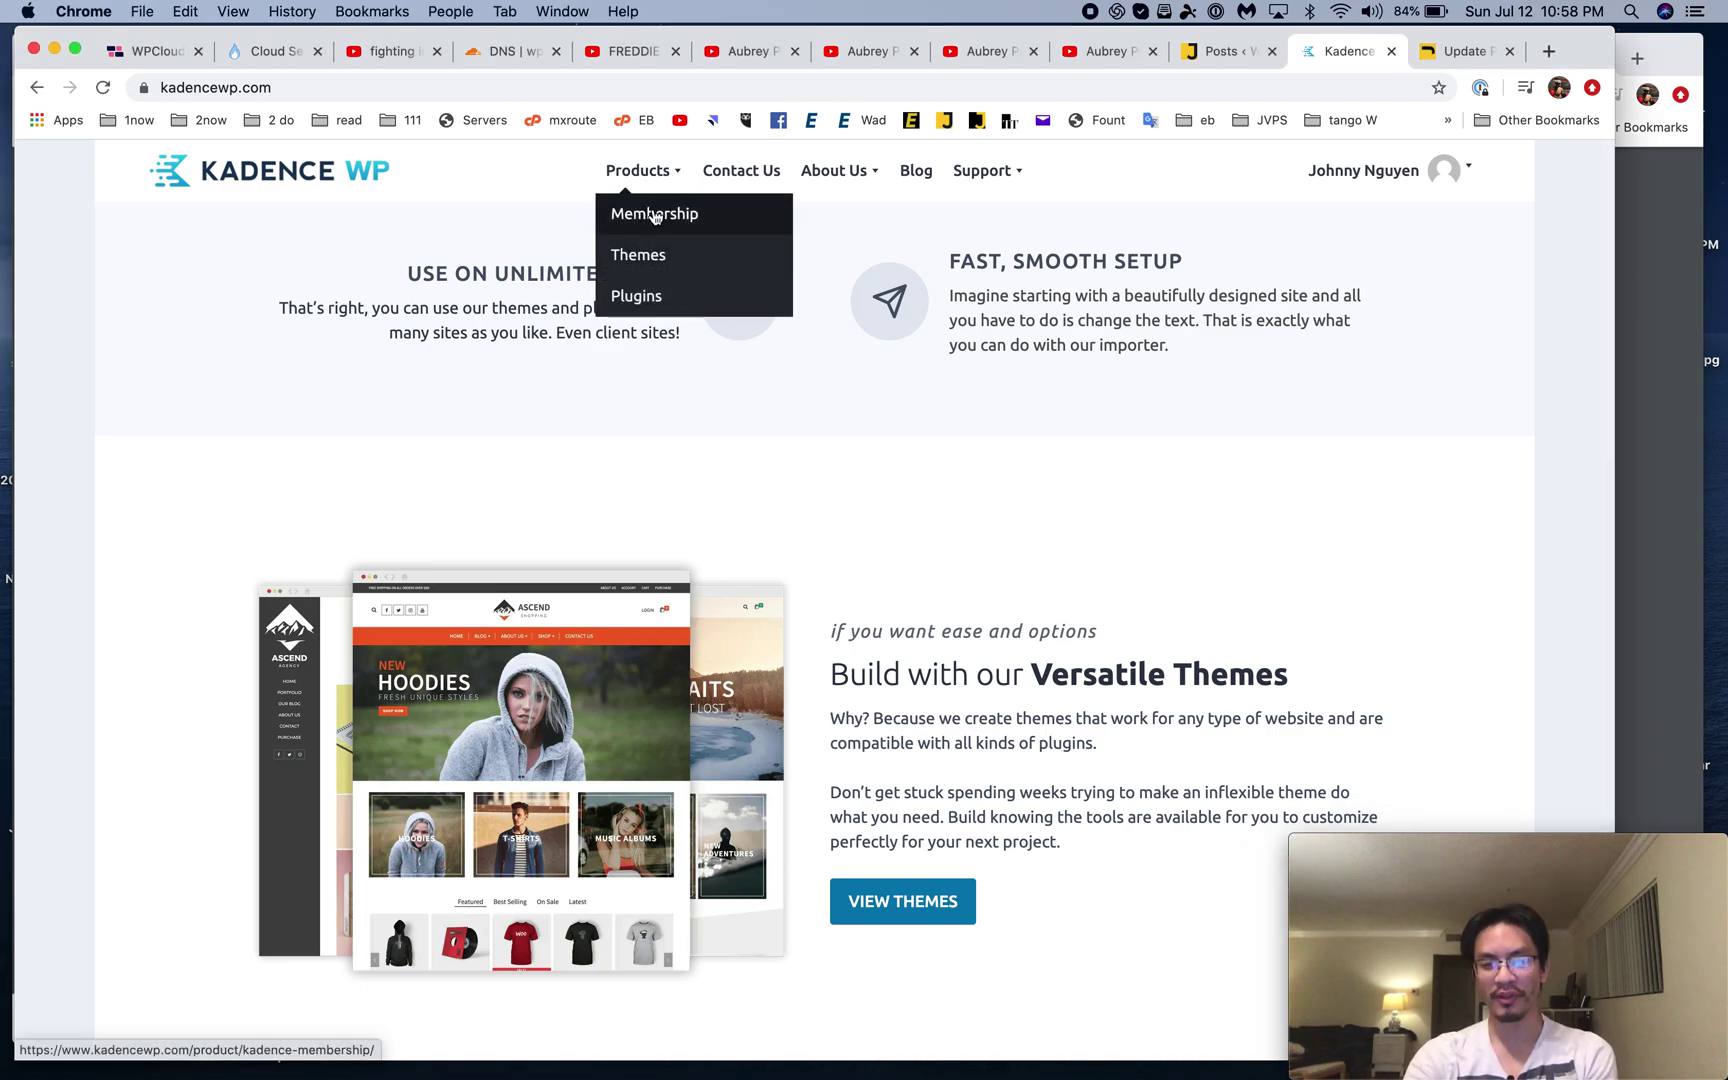
{"action": "left_click", "coordinate": [655, 217]}
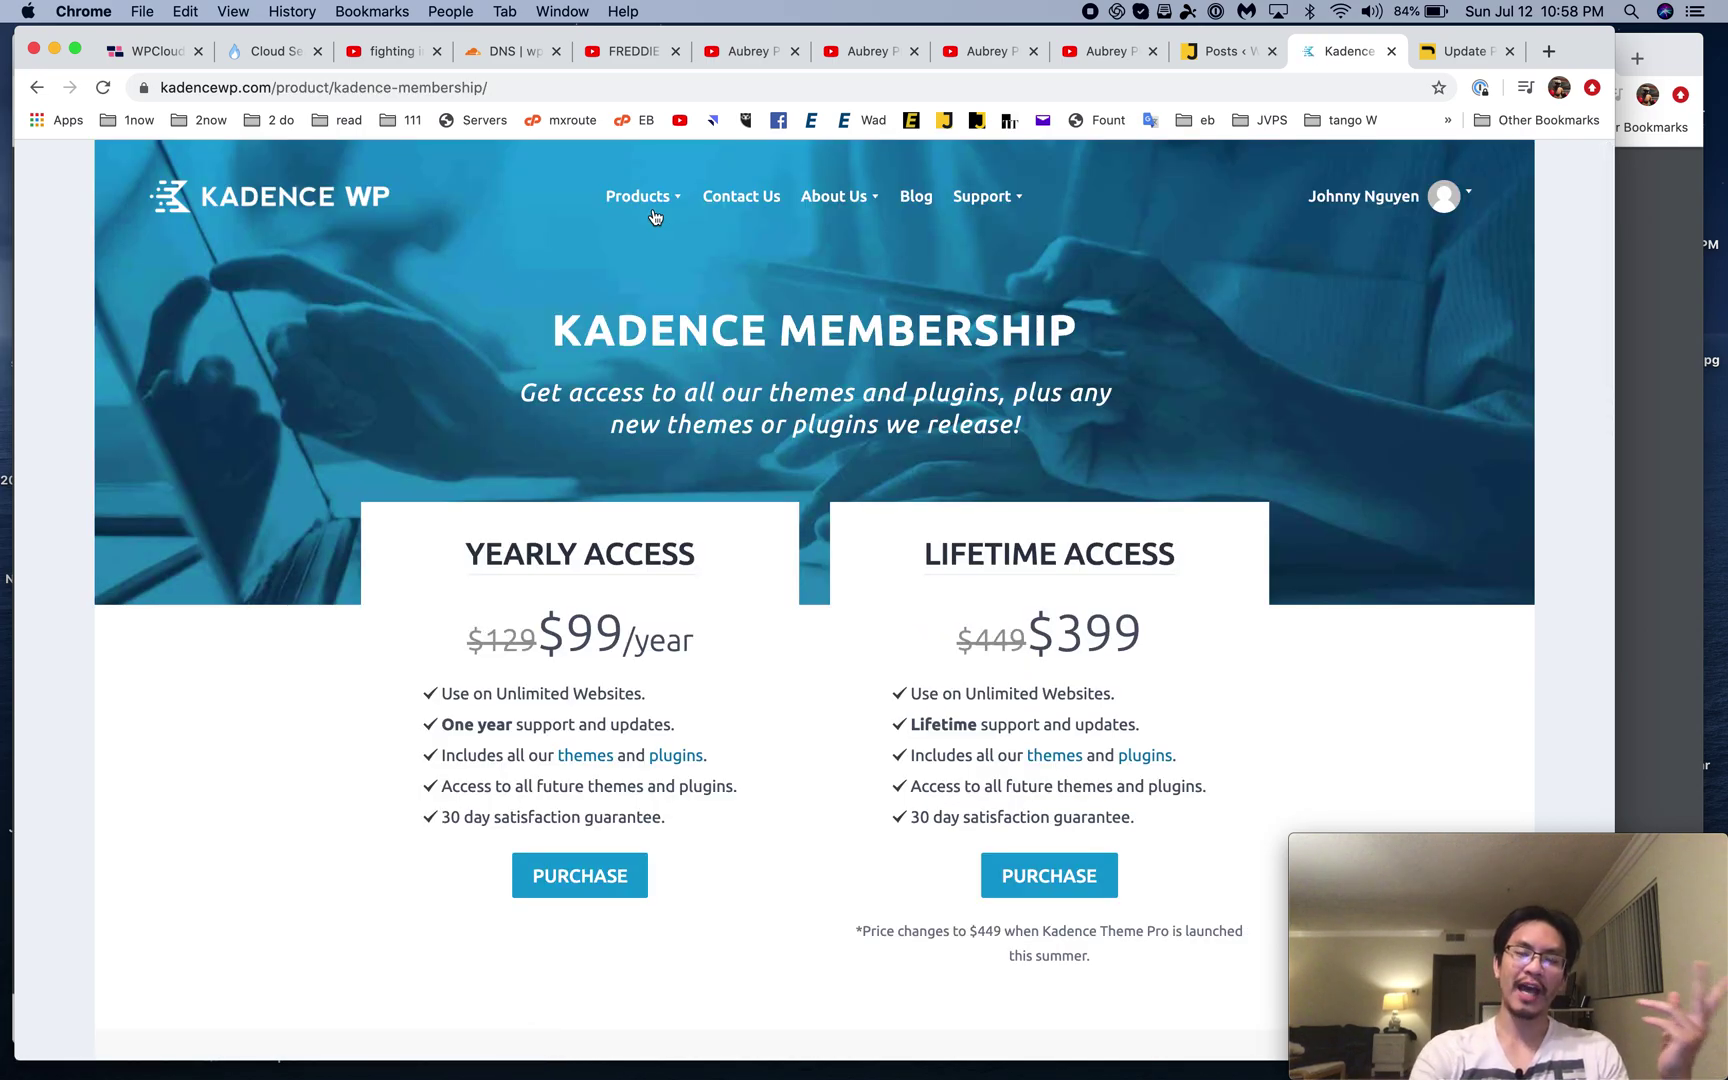
{"action": "mouse_move", "coordinate": [660, 217]}
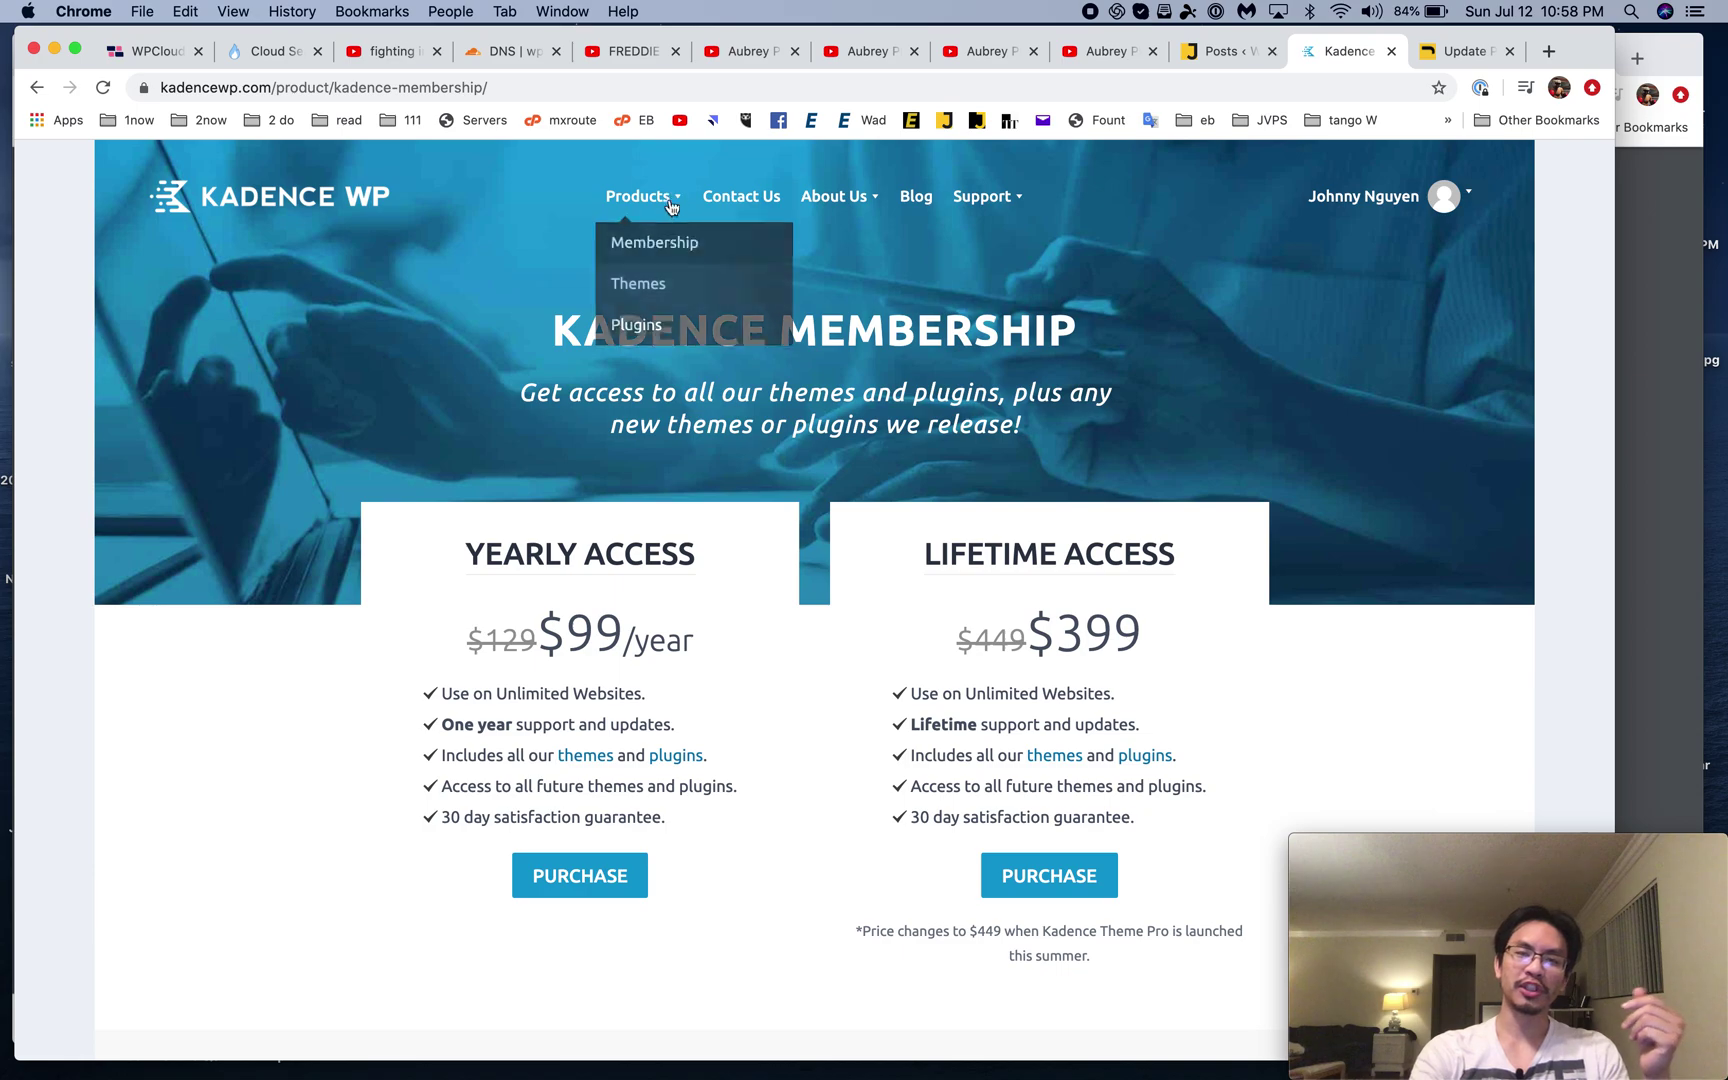
{"action": "left_click", "coordinate": [648, 280]}
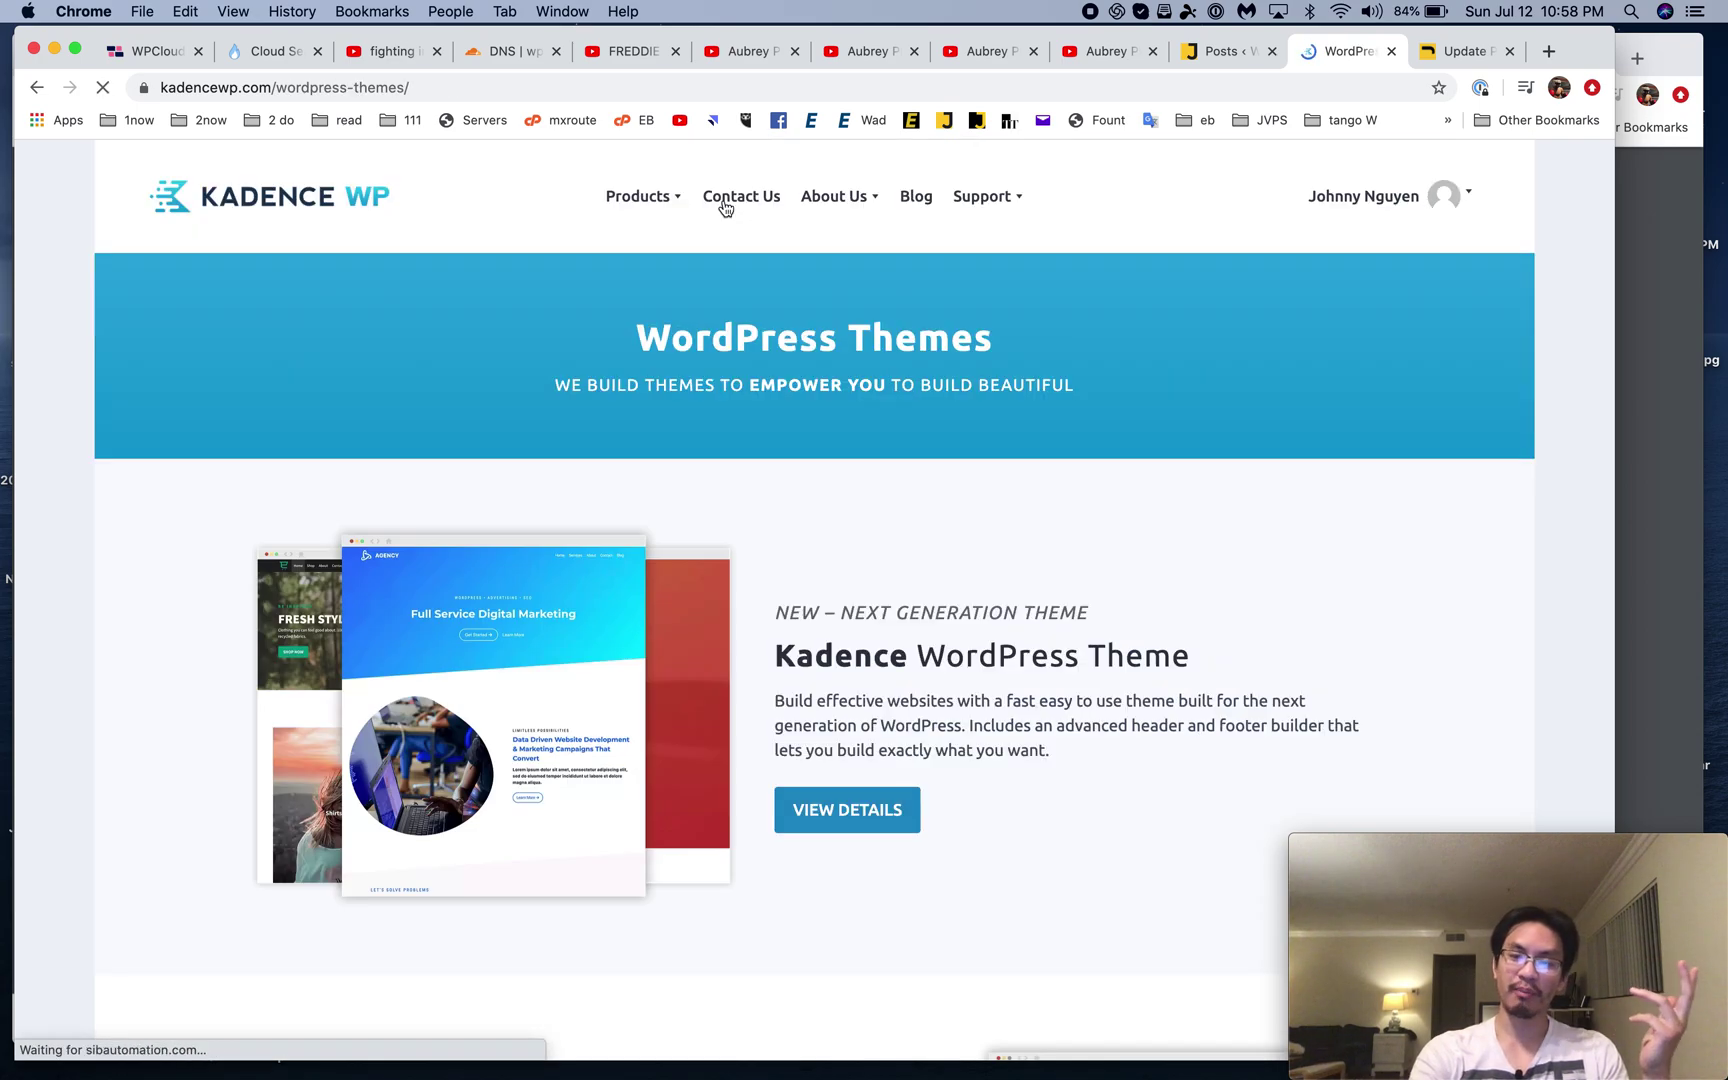
Step: Visit the FAQ, Plugins, Themes and blog pages, then return to the homepage
{"action": "mouse_move", "coordinate": [828, 201]}
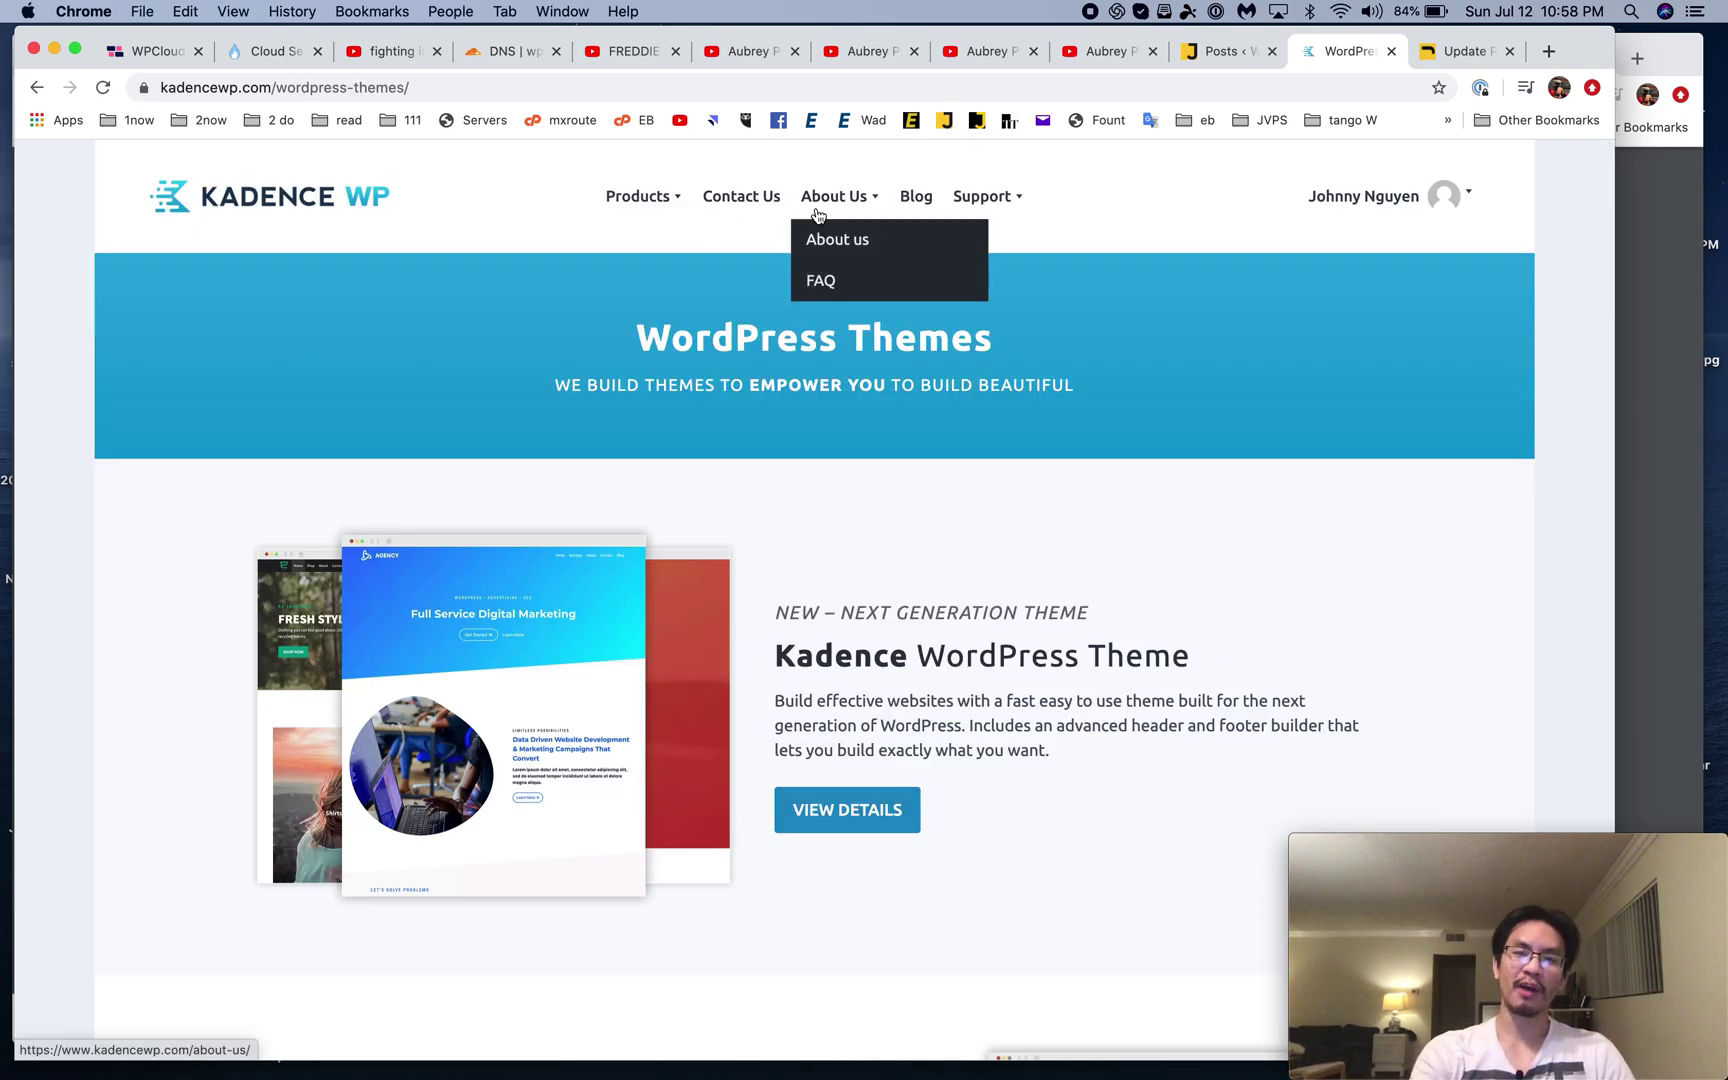
{"action": "left_click", "coordinate": [822, 292]}
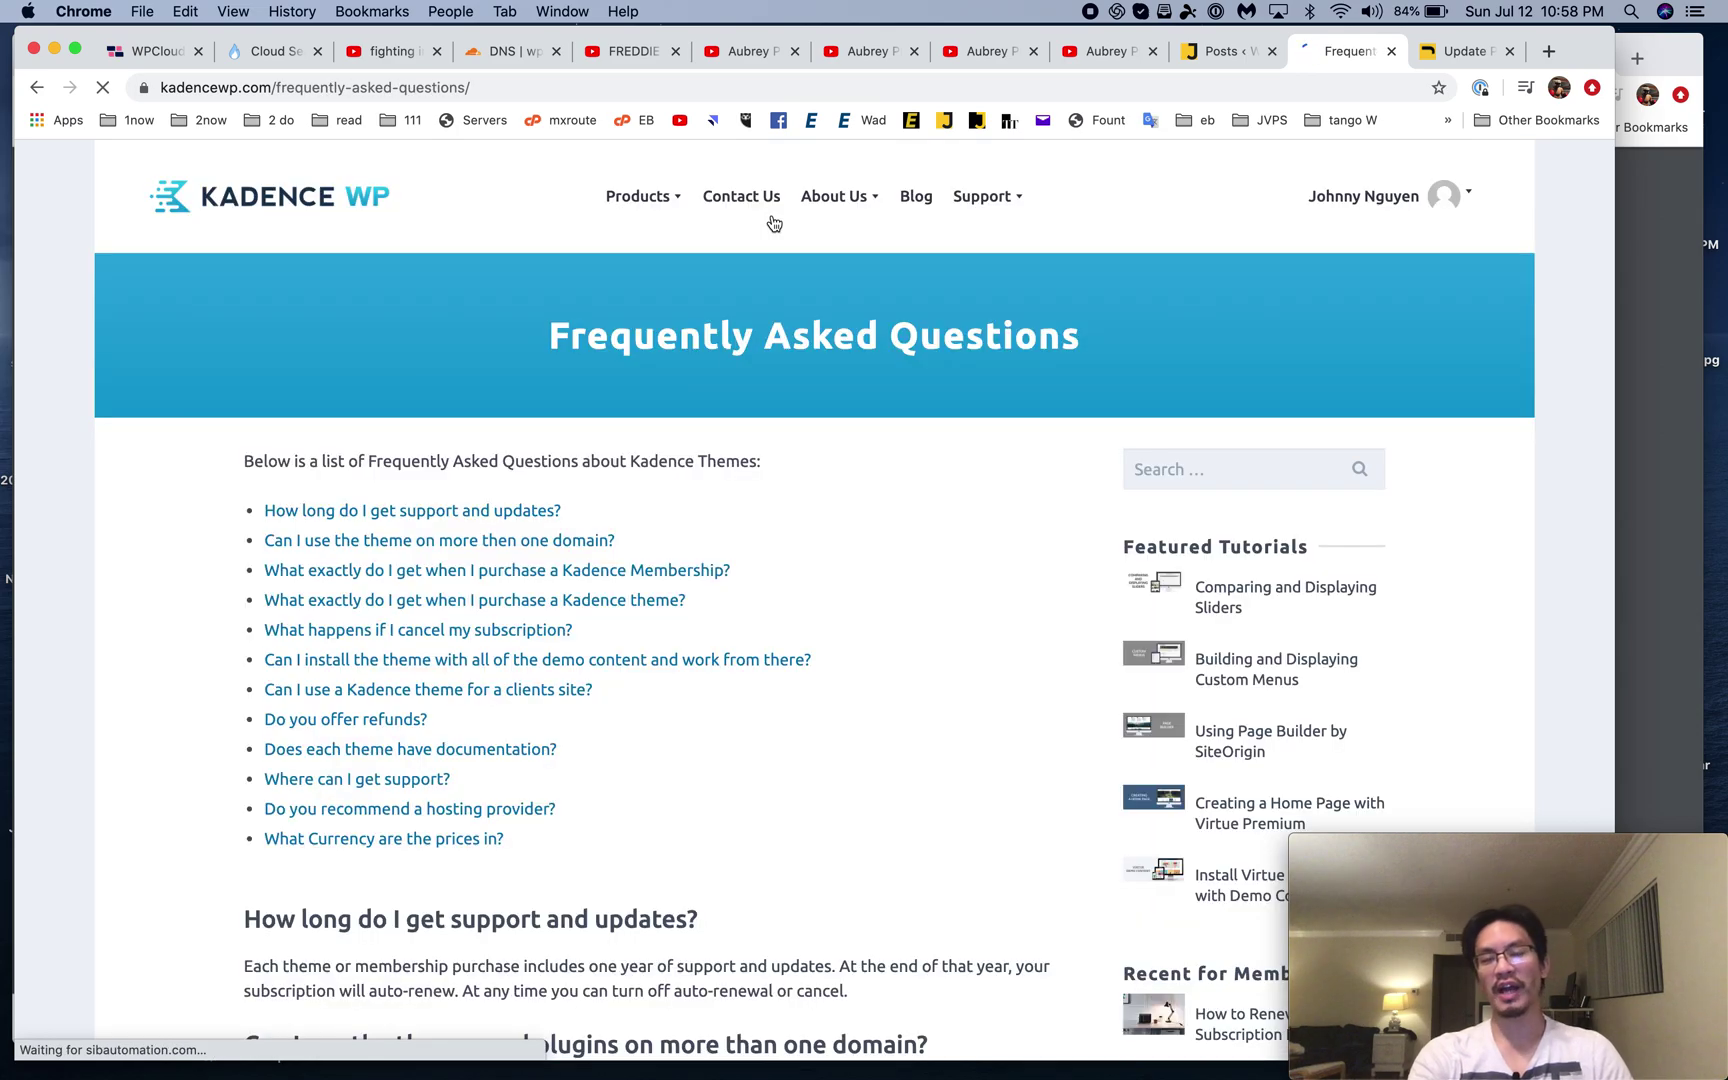
{"action": "mouse_move", "coordinate": [645, 198]}
{"action": "left_click", "coordinate": [636, 318]}
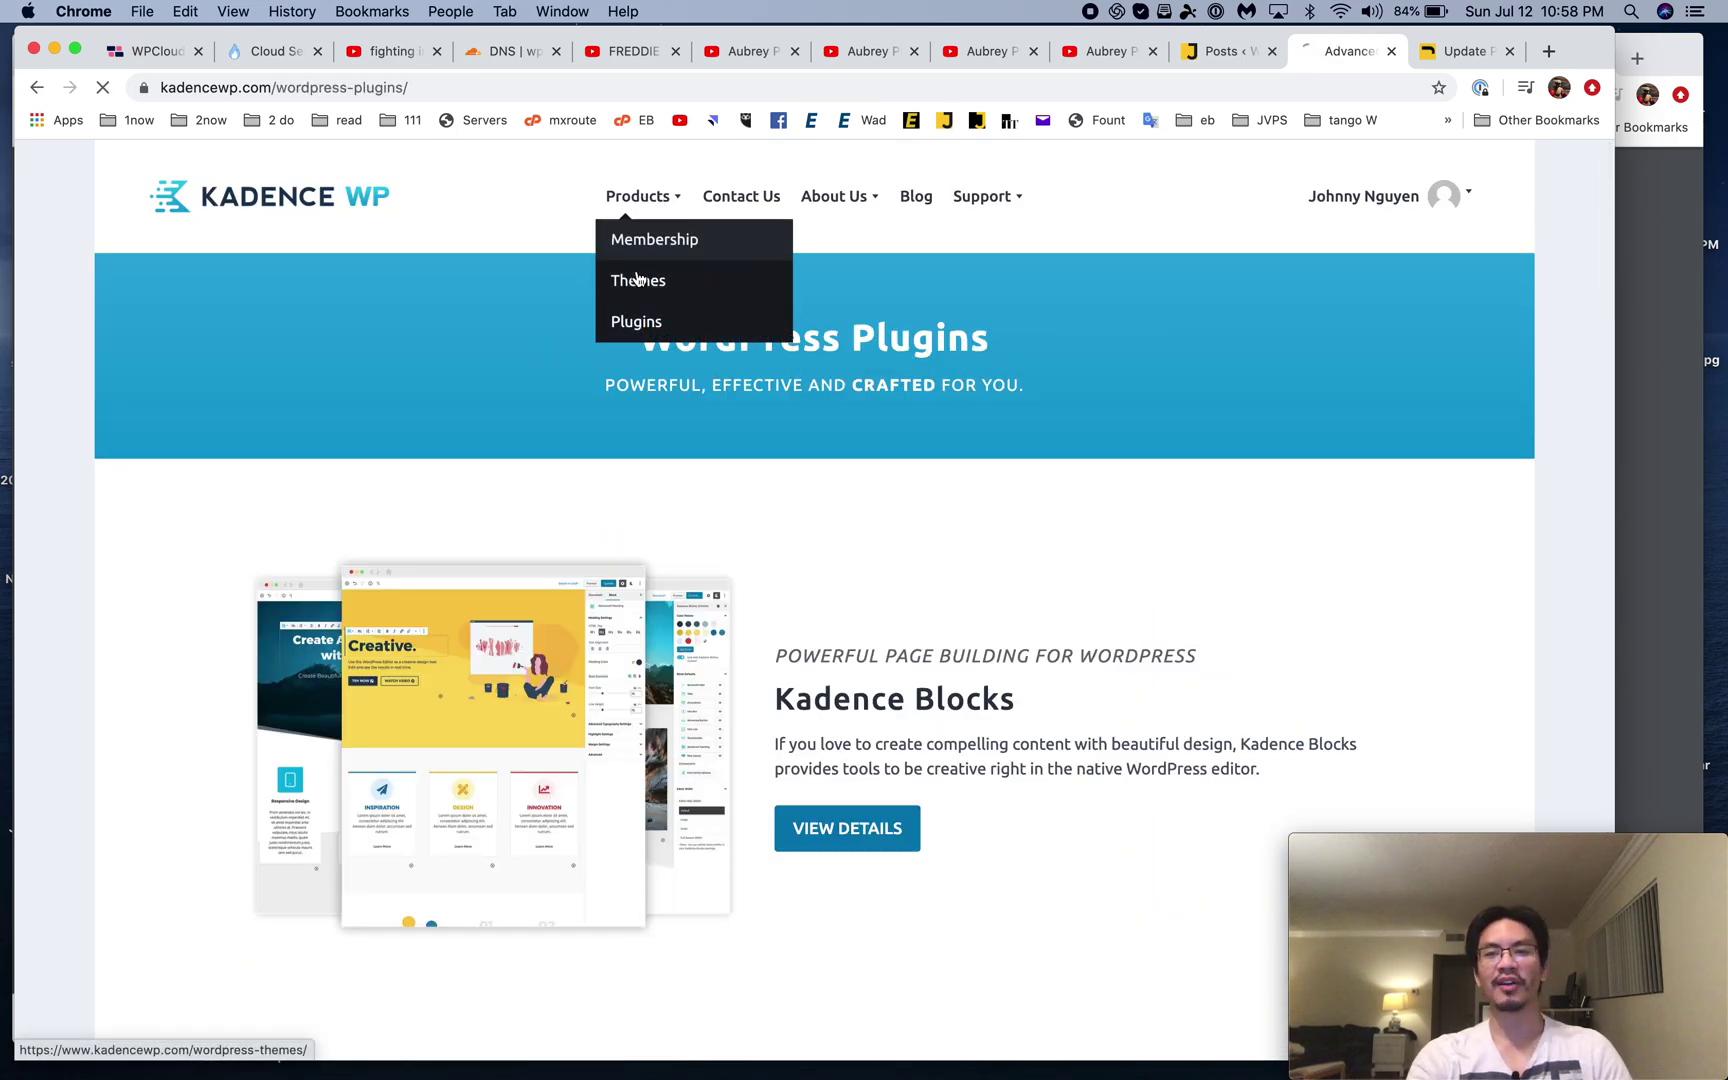
{"action": "left_click", "coordinate": [638, 279]}
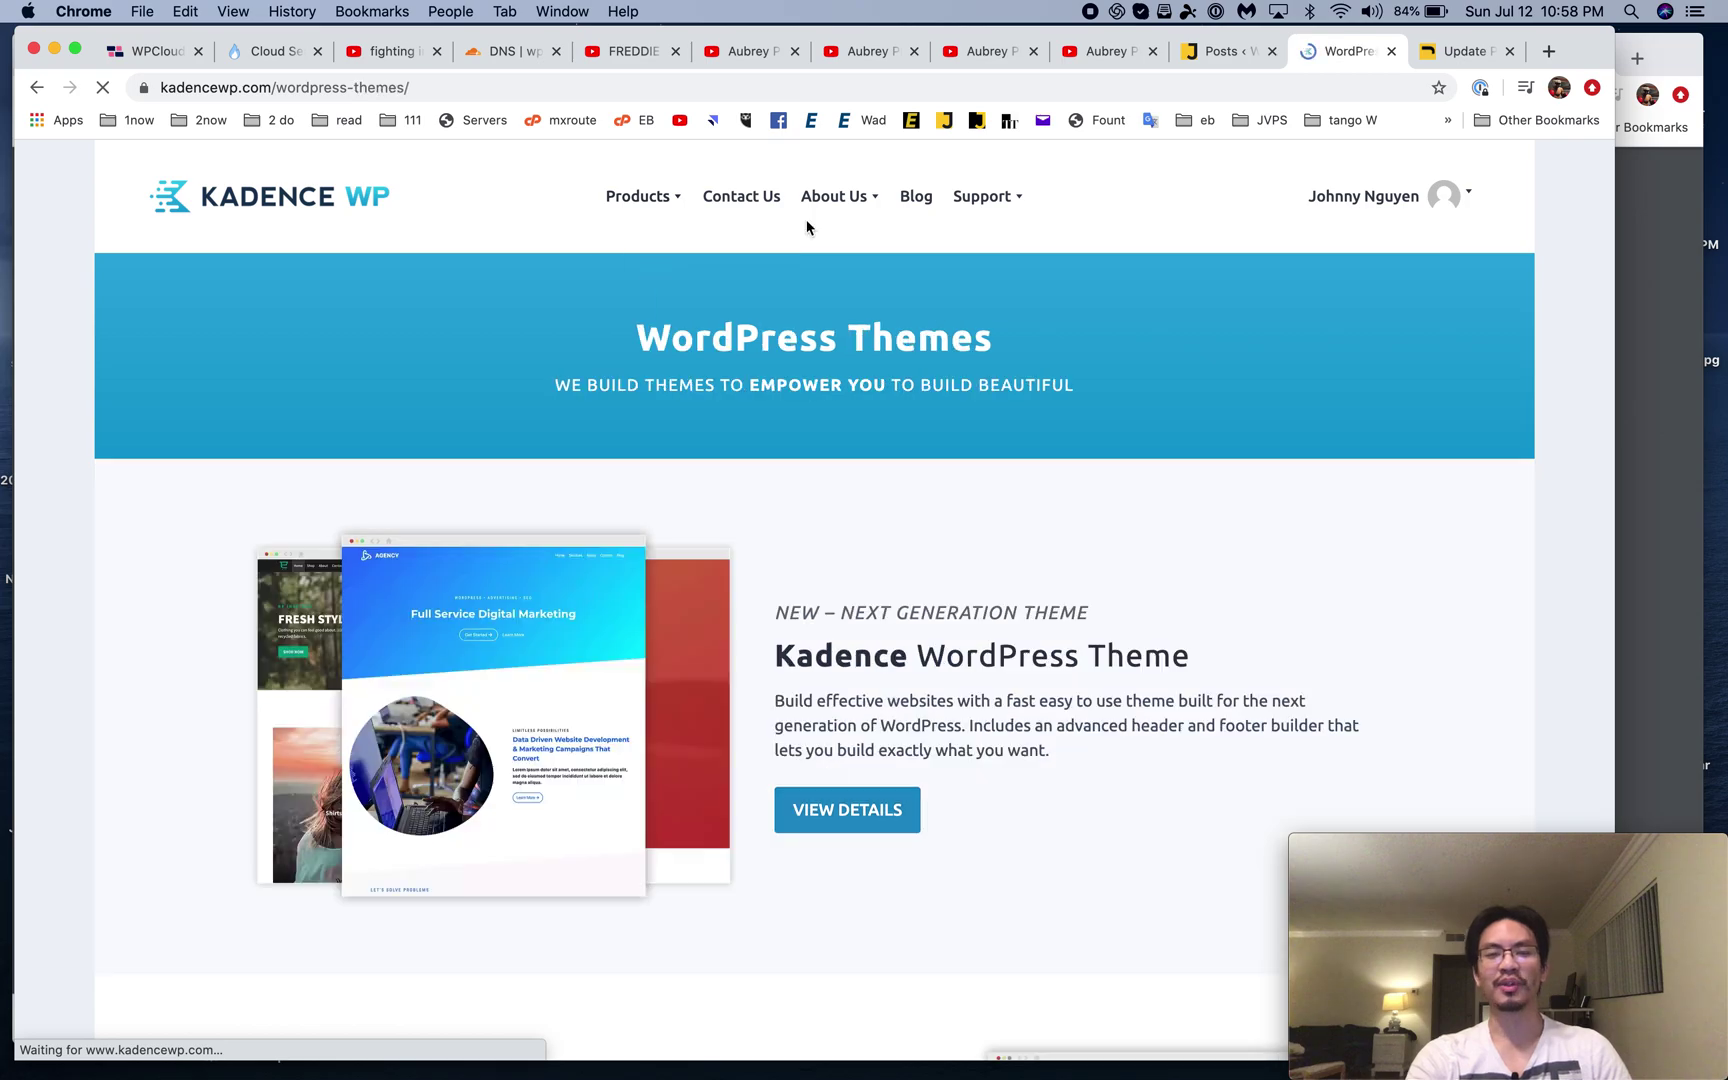
{"action": "left_click", "coordinate": [901, 195]}
{"action": "mouse_move", "coordinate": [841, 200]}
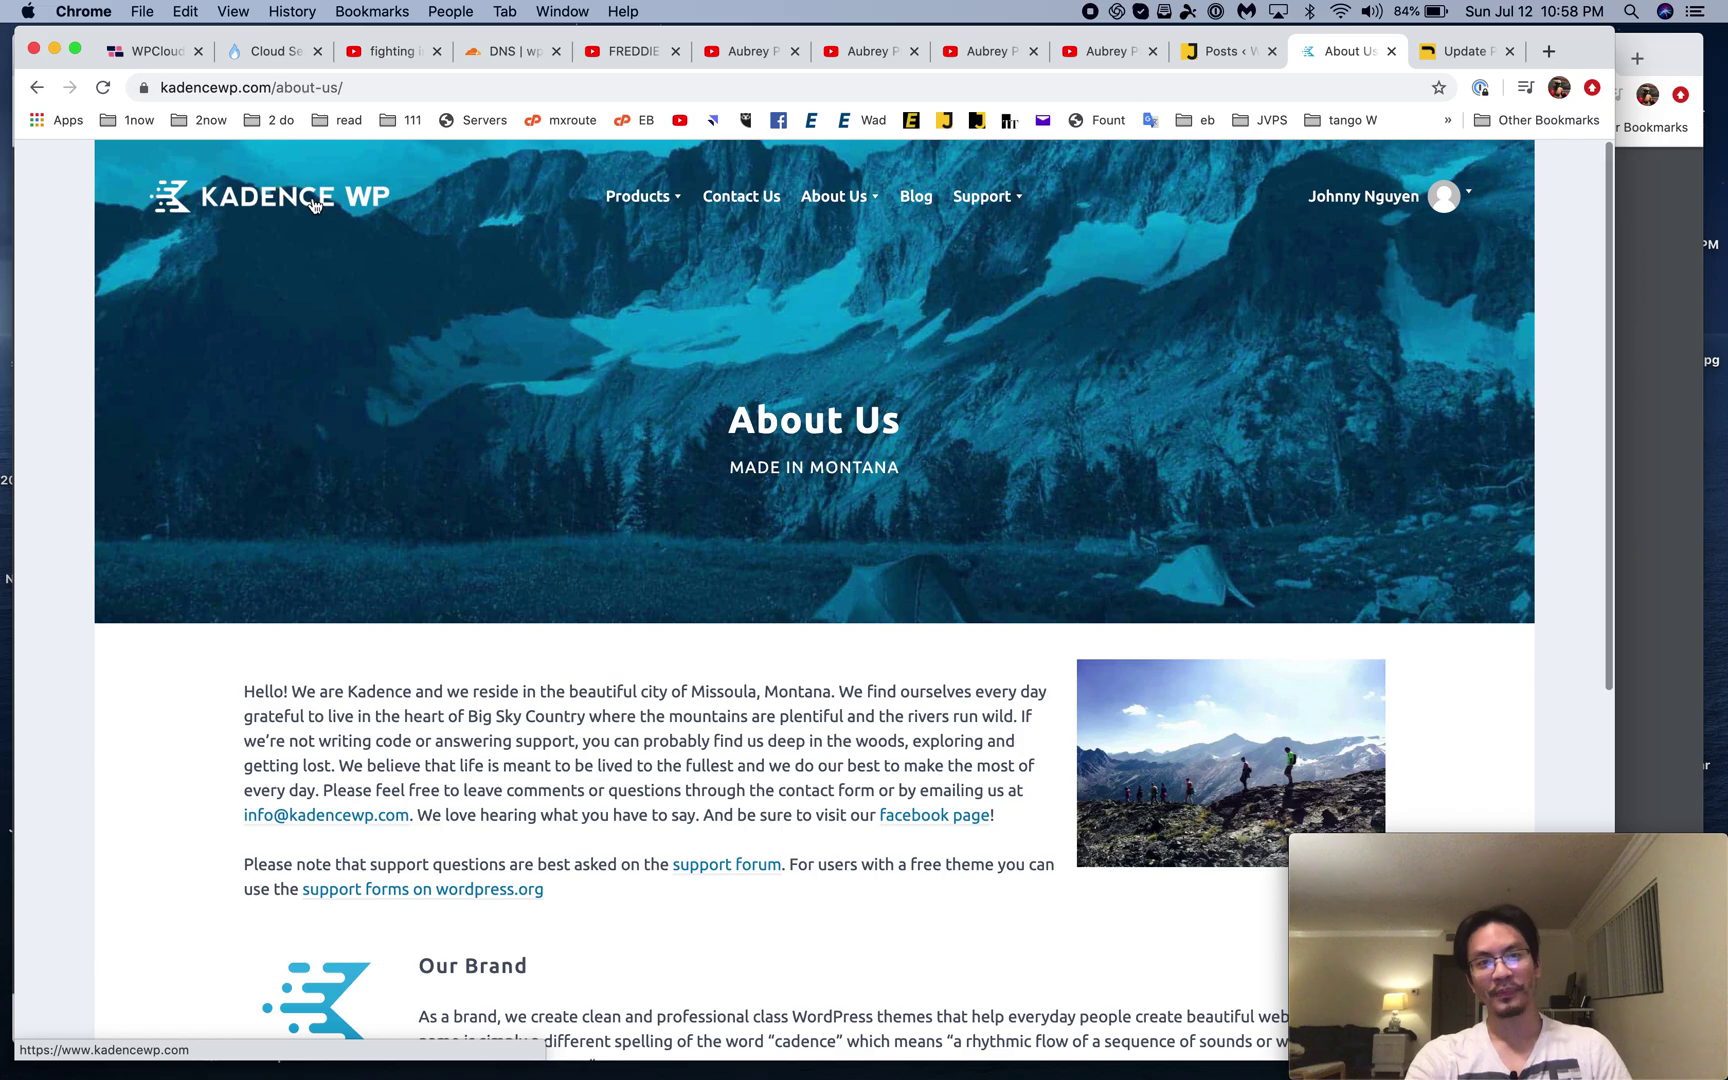
{"action": "left_click", "coordinate": [312, 203]}
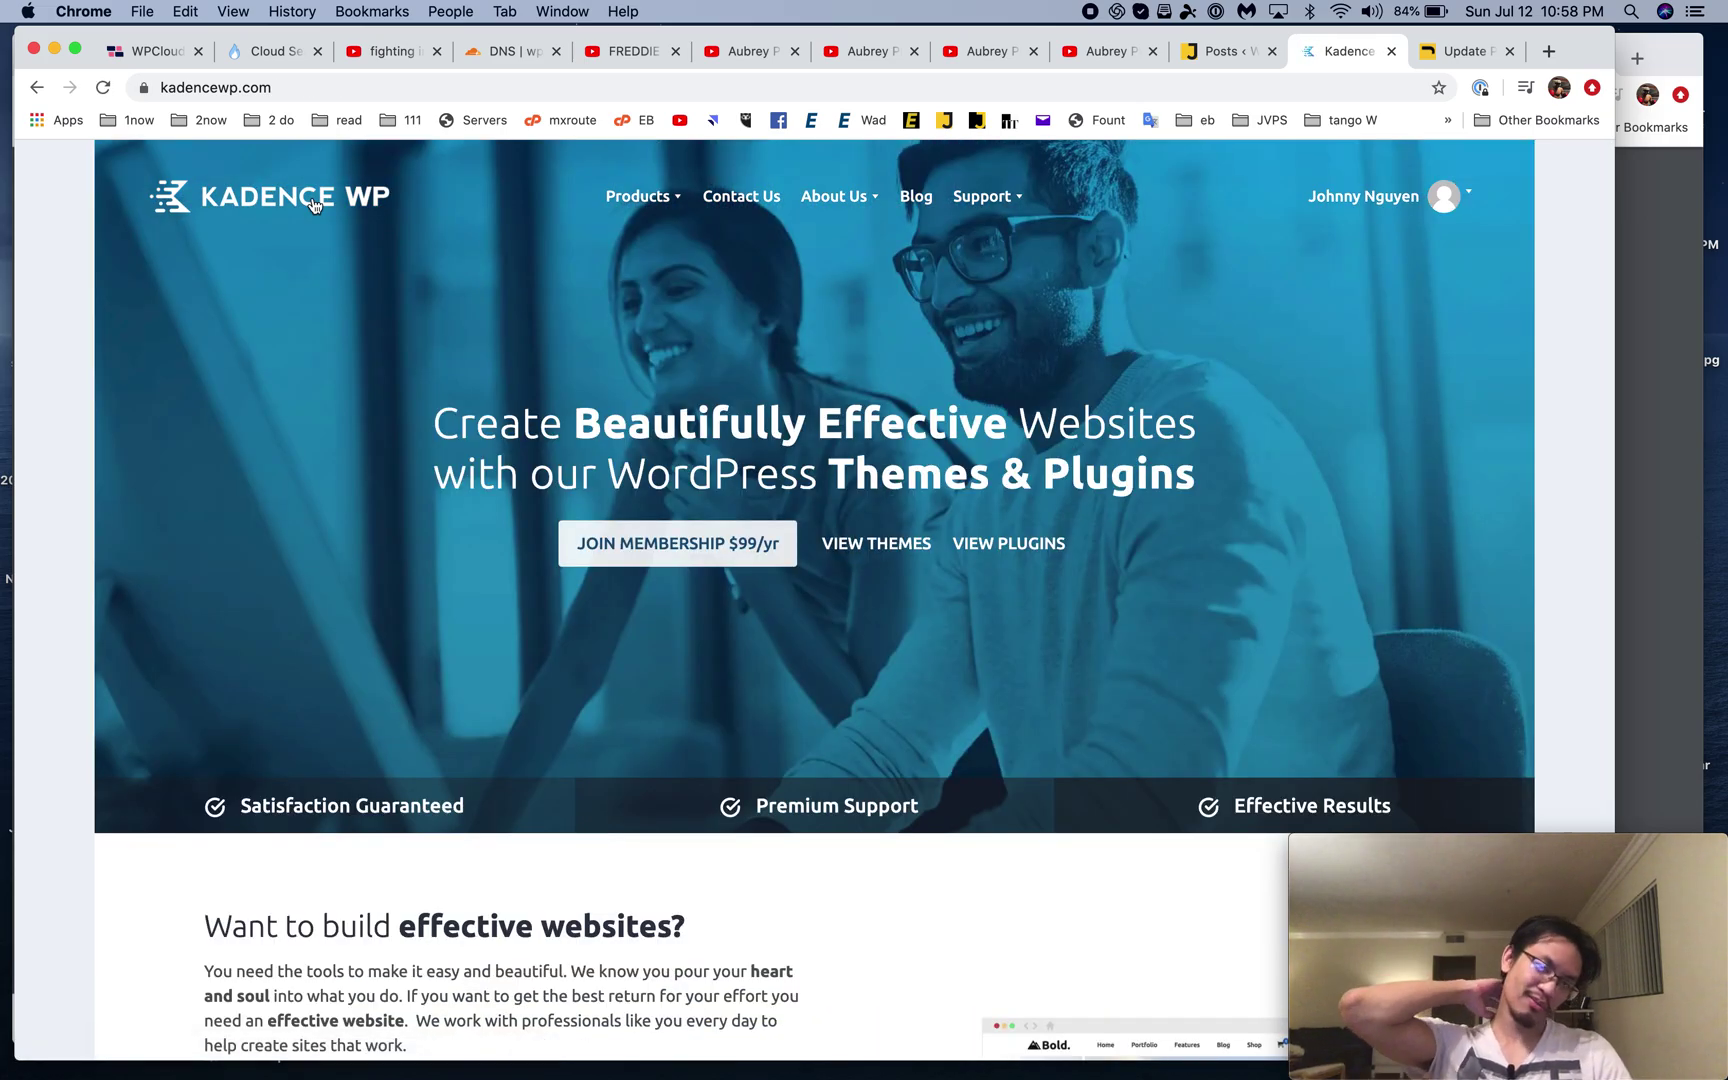
Step: Open About Us and select text in its first 'Made in Montana' paragraph
{"action": "left_click", "coordinate": [833, 198]}
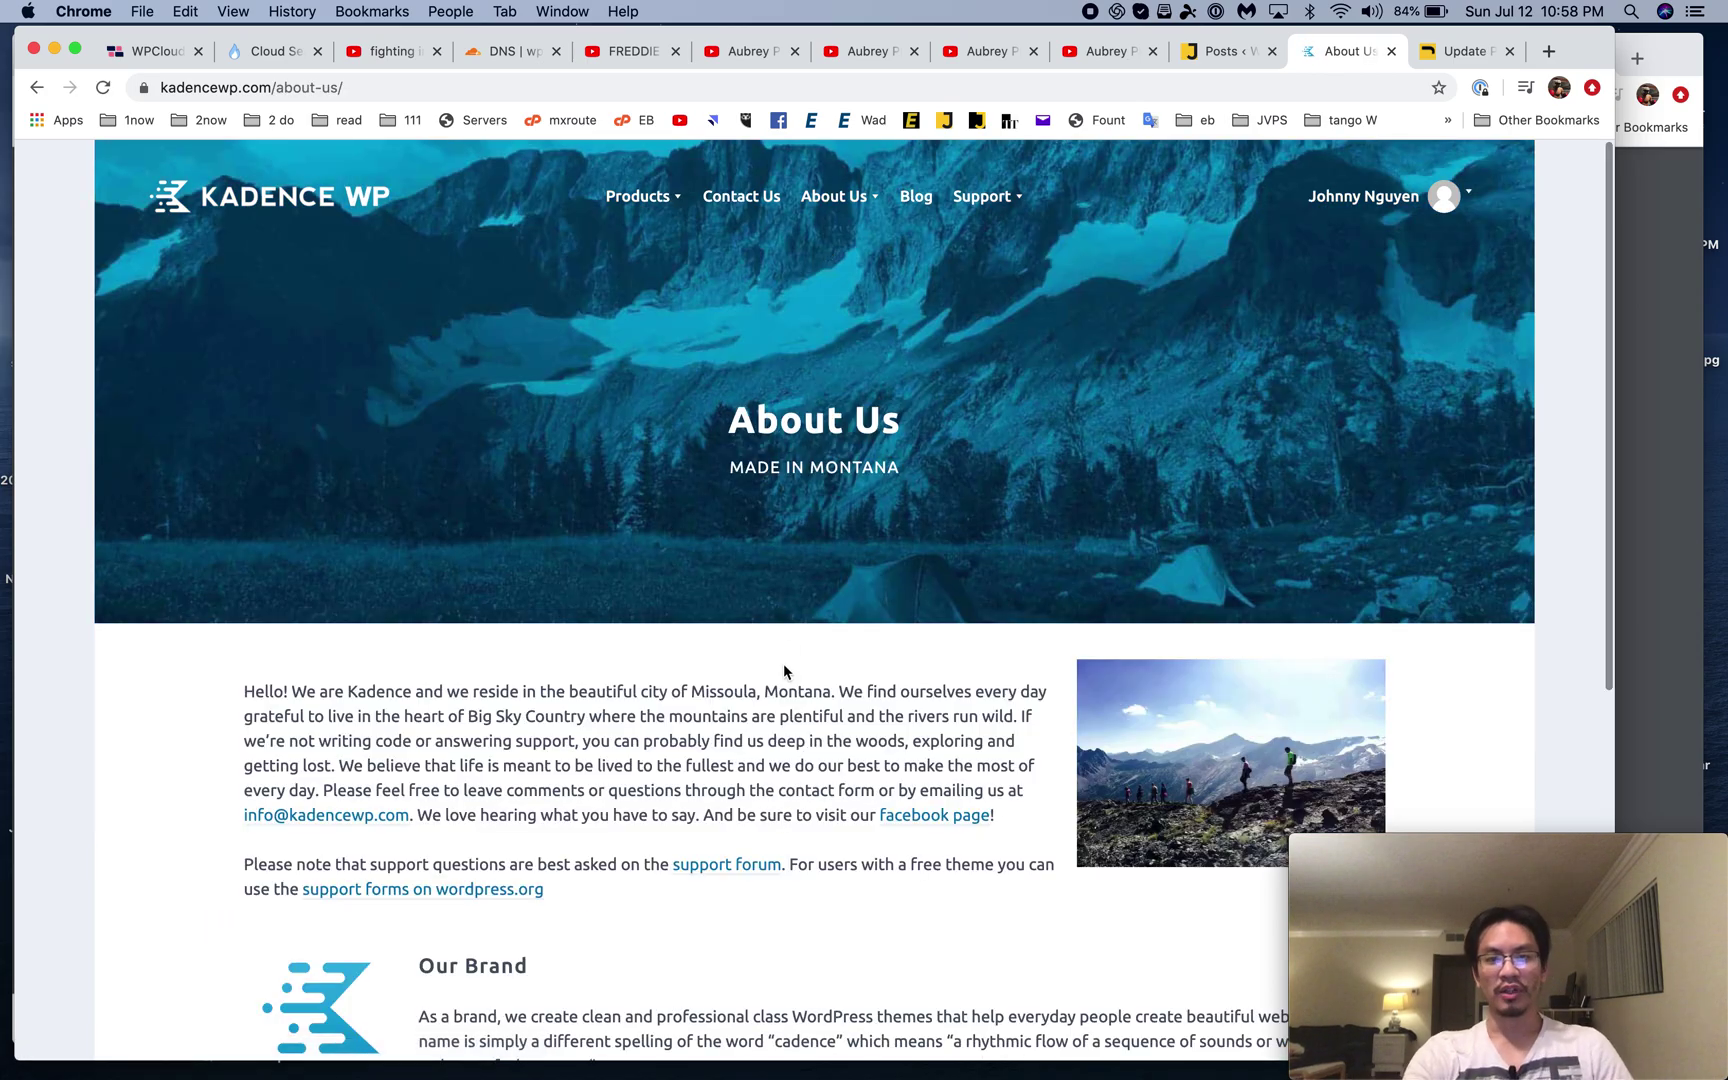
{"action": "scroll", "coordinate": [783, 663], "scroll_direction": "down", "scroll_amount": 2}
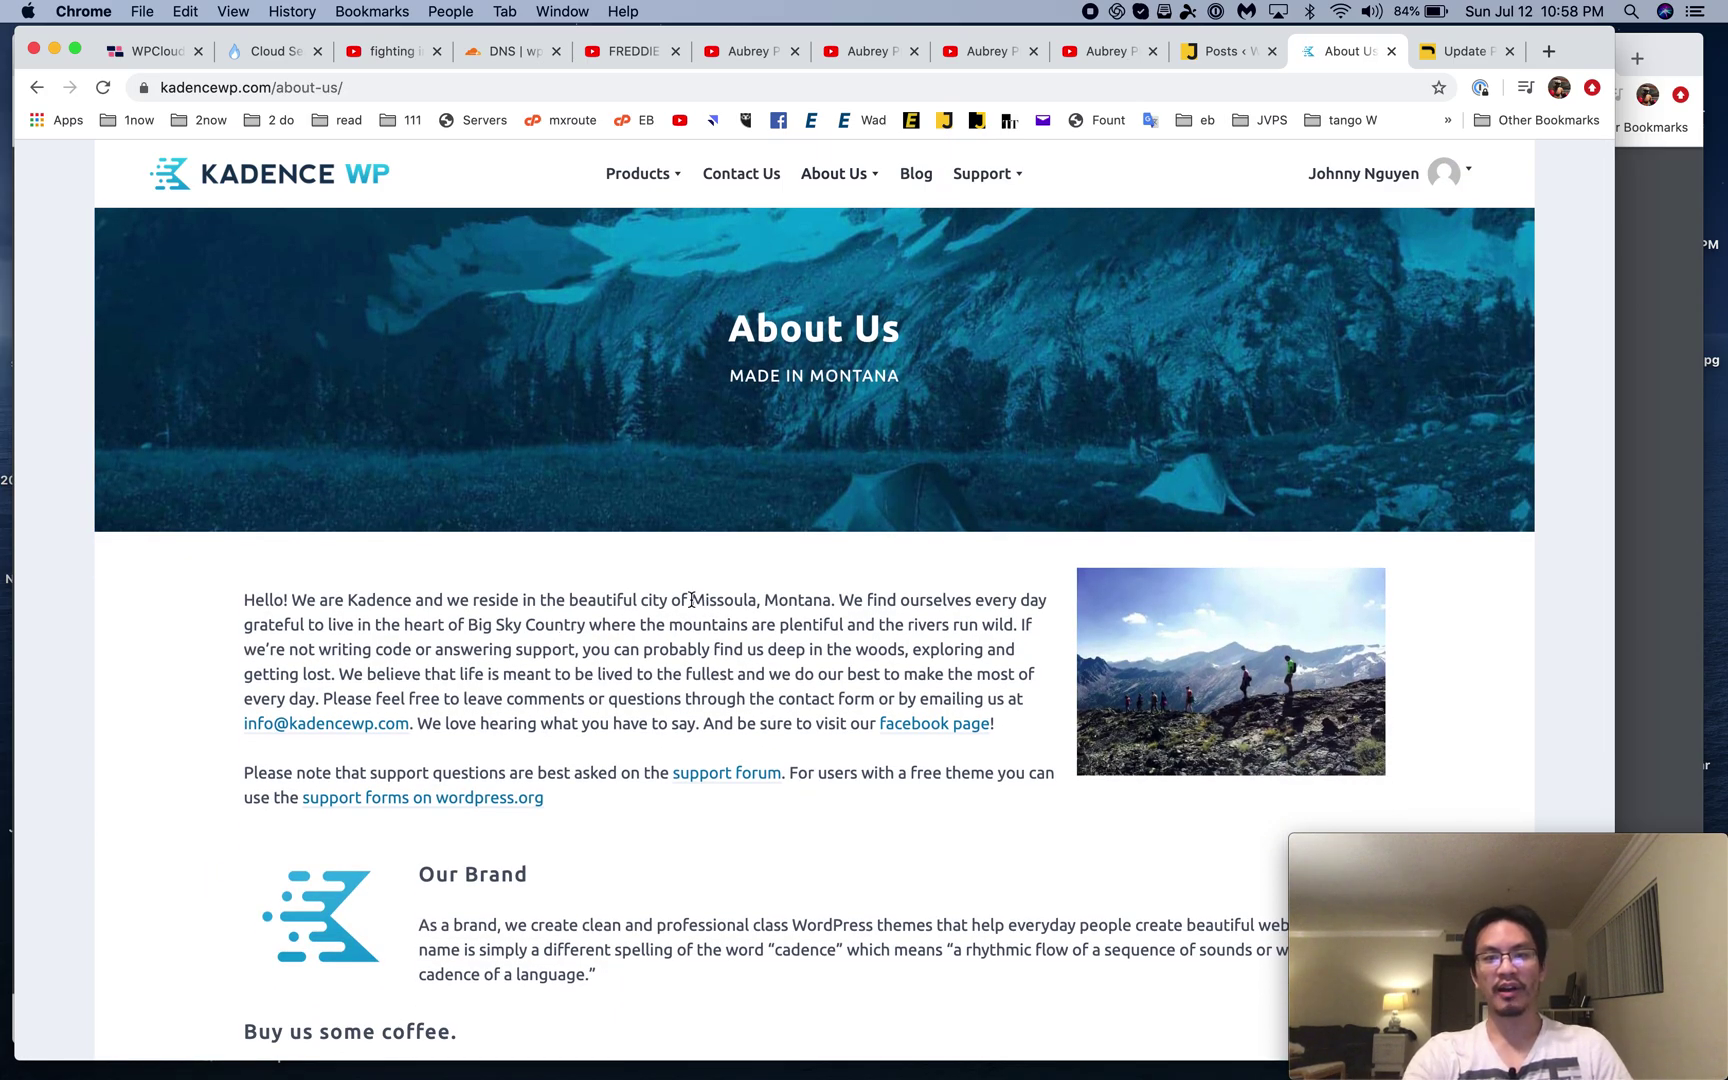
{"action": "left_click", "coordinate": [783, 602]}
{"action": "left_click", "coordinate": [783, 602]}
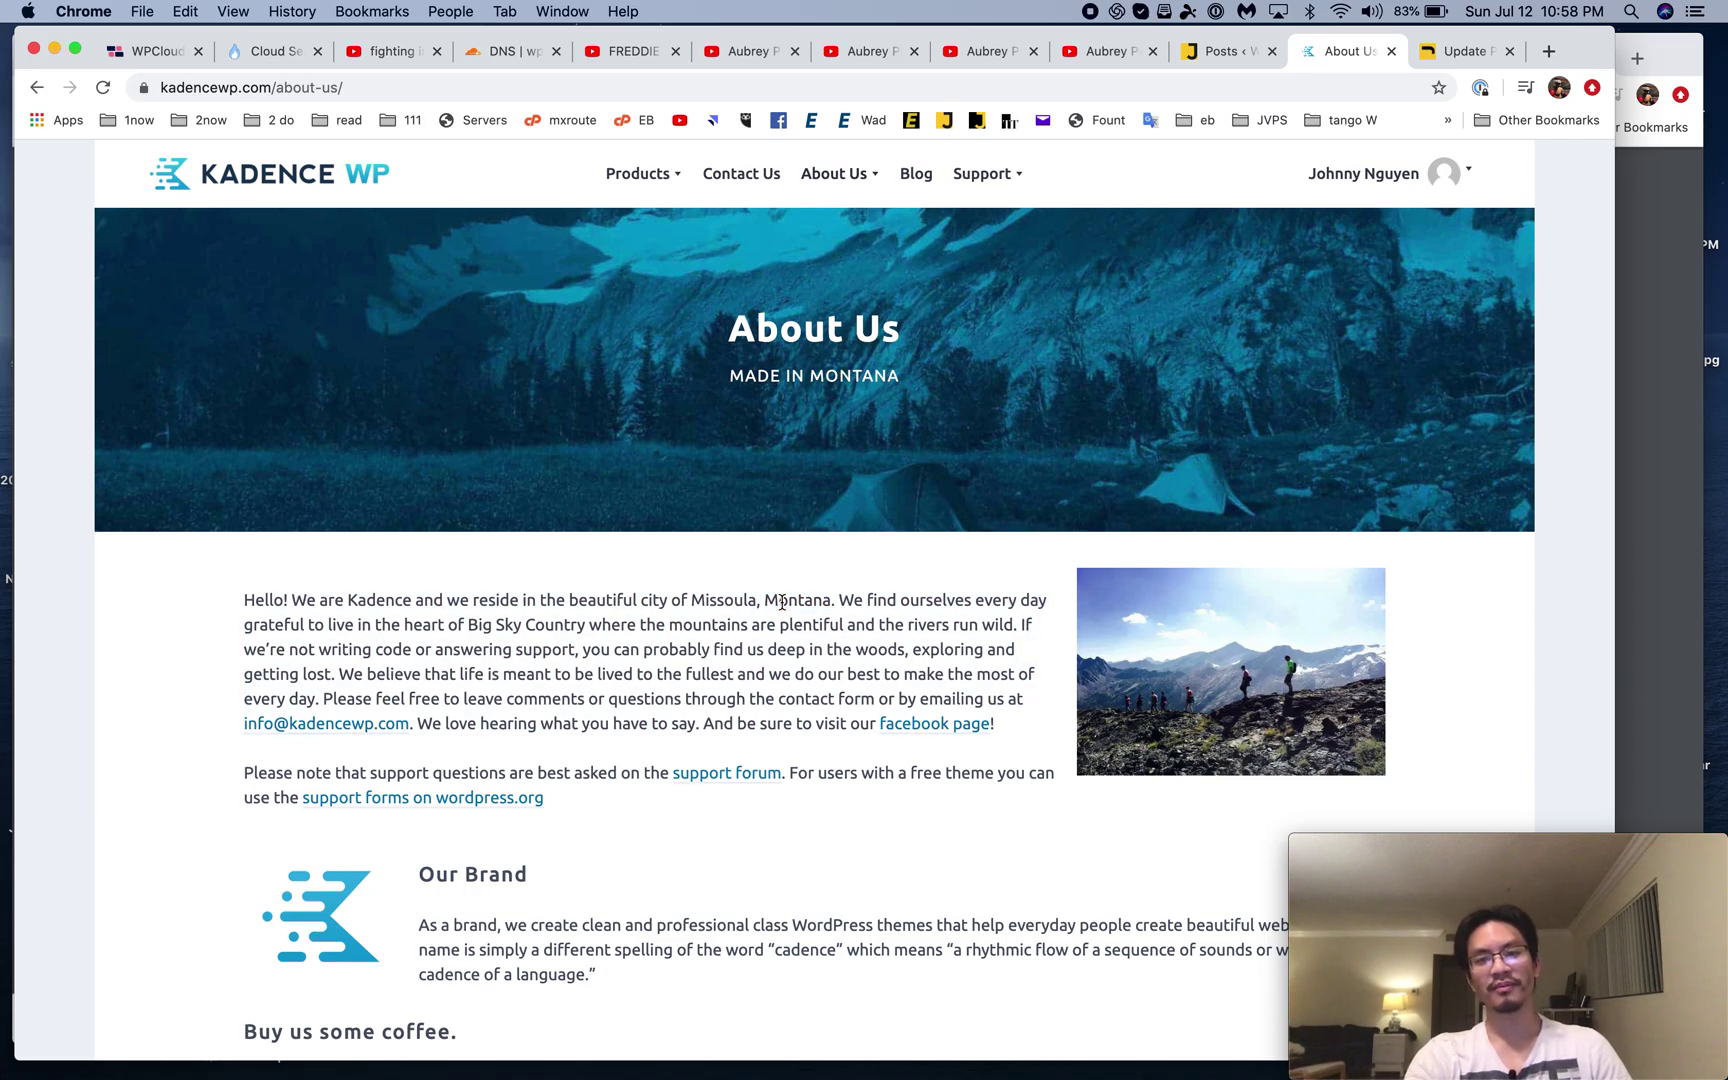
{"action": "triple_click", "coordinate": [783, 602]}
{"action": "left_click", "coordinate": [783, 602]}
Step: Scroll through the About Us page down to the PayPal coffee donation section
{"action": "scroll", "coordinate": [783, 602], "scroll_direction": "down", "scroll_amount": 3}
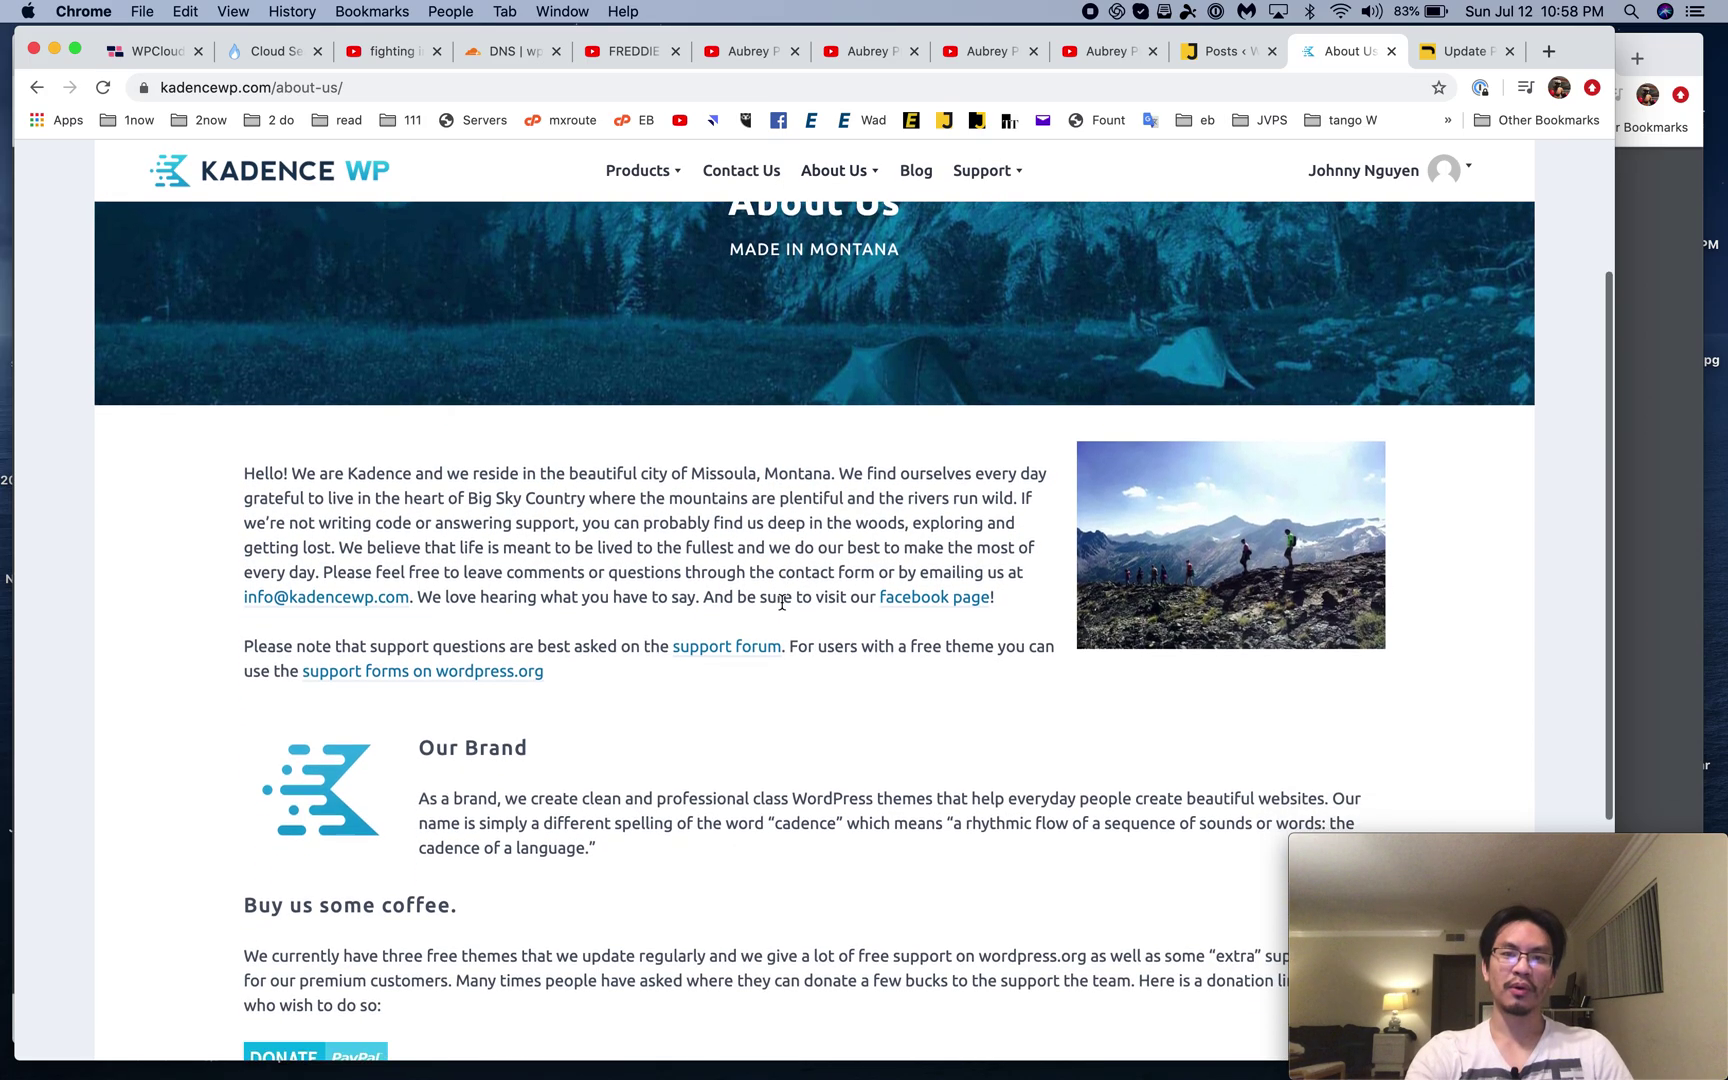
{"action": "scroll", "coordinate": [783, 602], "scroll_direction": "down", "scroll_amount": 8}
{"action": "scroll", "coordinate": [782, 601], "scroll_direction": "up", "scroll_amount": 10}
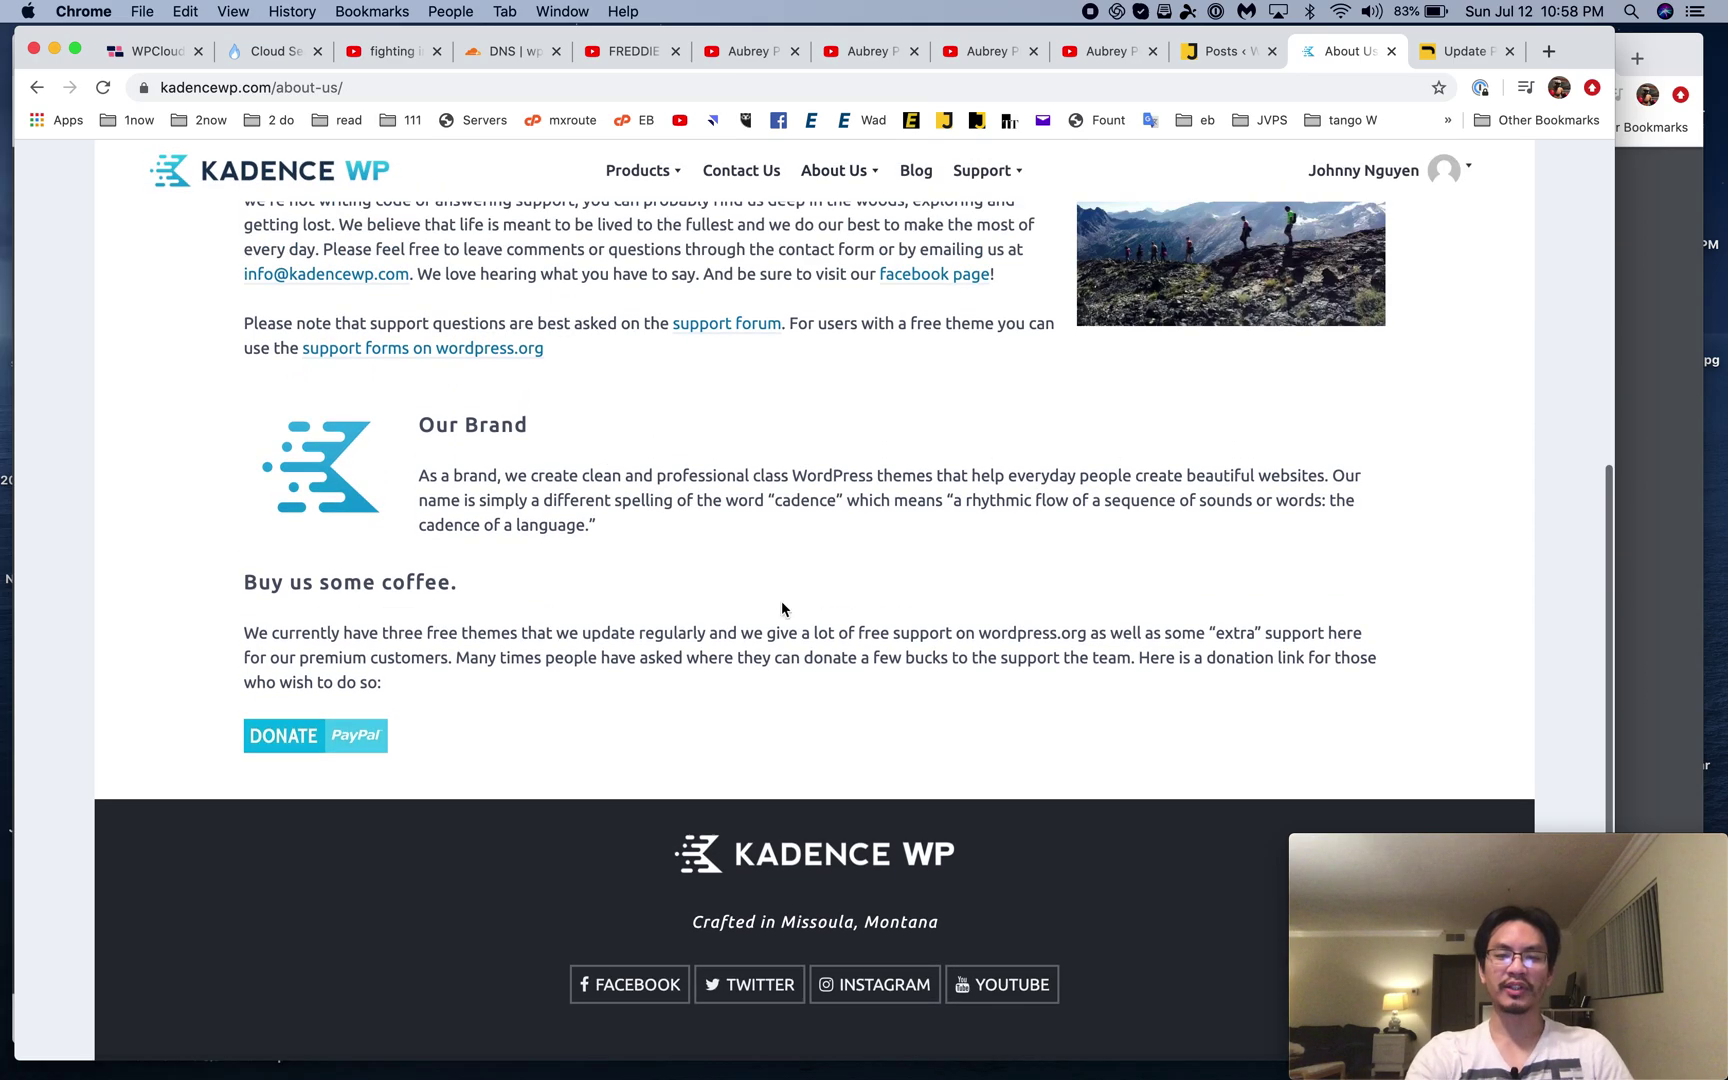
{"action": "scroll", "coordinate": [802, 662], "scroll_direction": "down", "scroll_amount": 6}
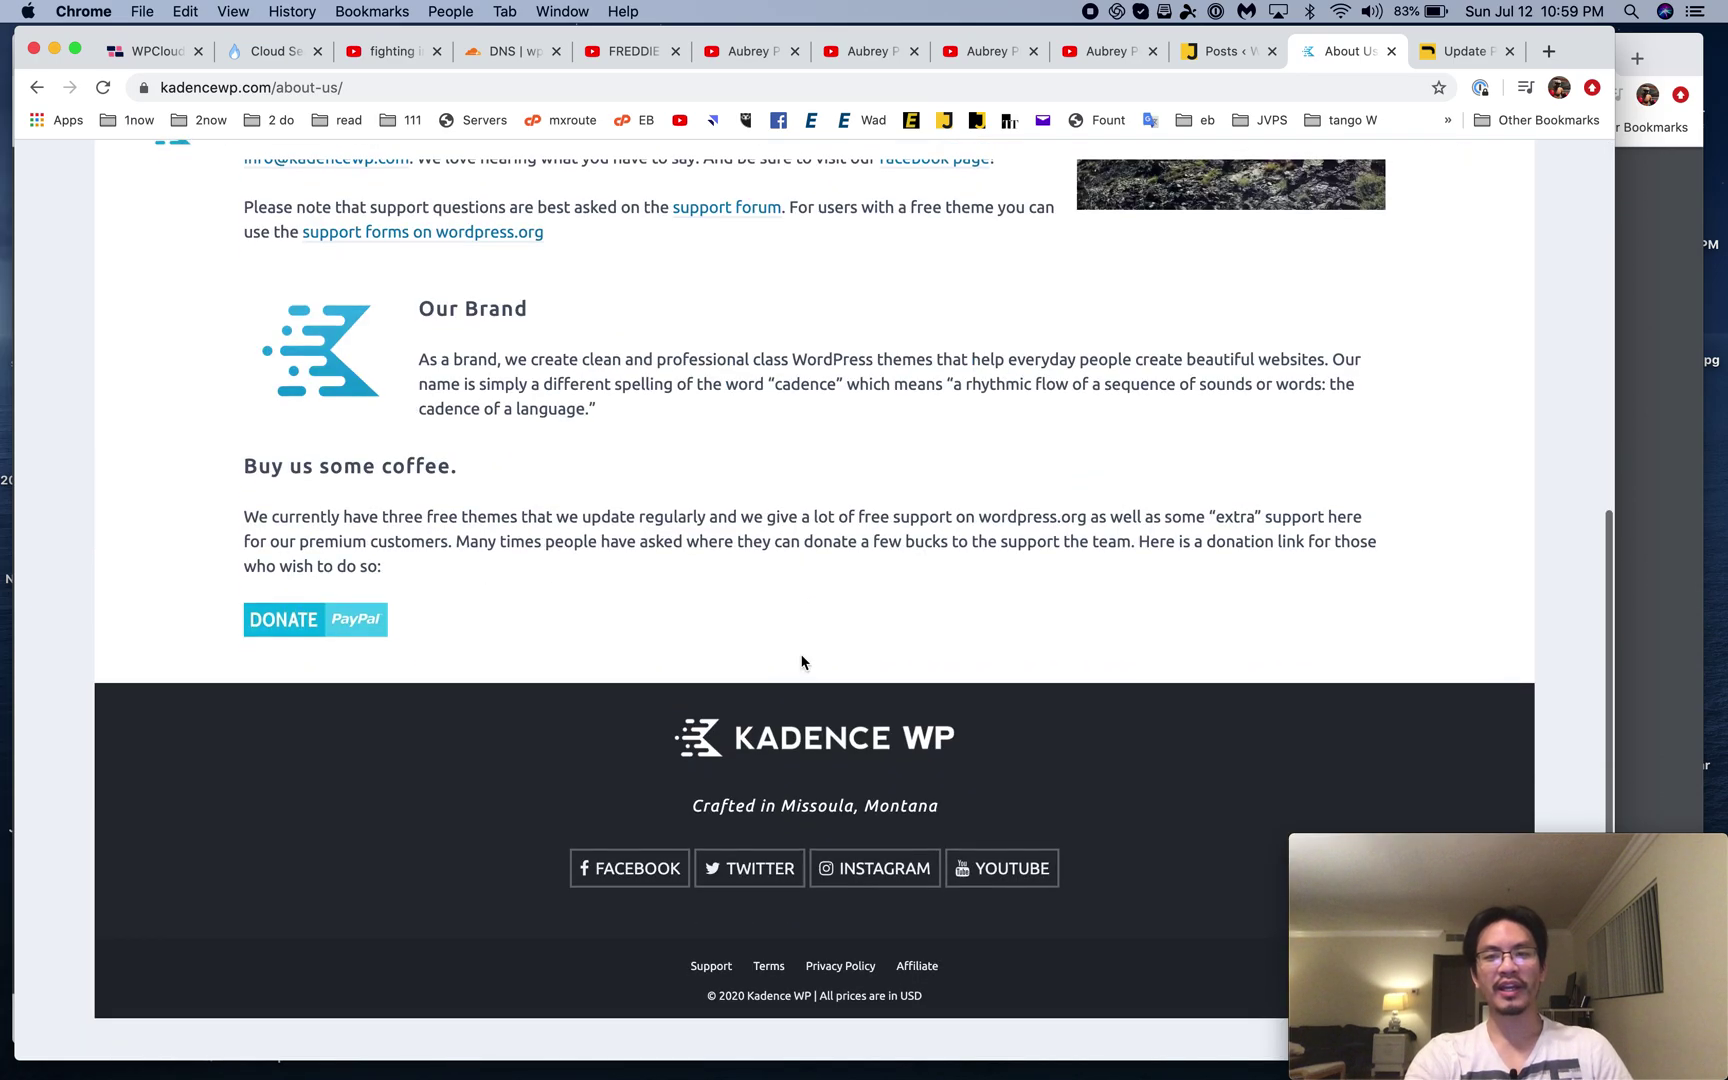
{"action": "scroll", "coordinate": [802, 662], "scroll_direction": "up", "scroll_amount": 1}
{"action": "scroll", "coordinate": [802, 662], "scroll_direction": "up", "scroll_amount": 5}
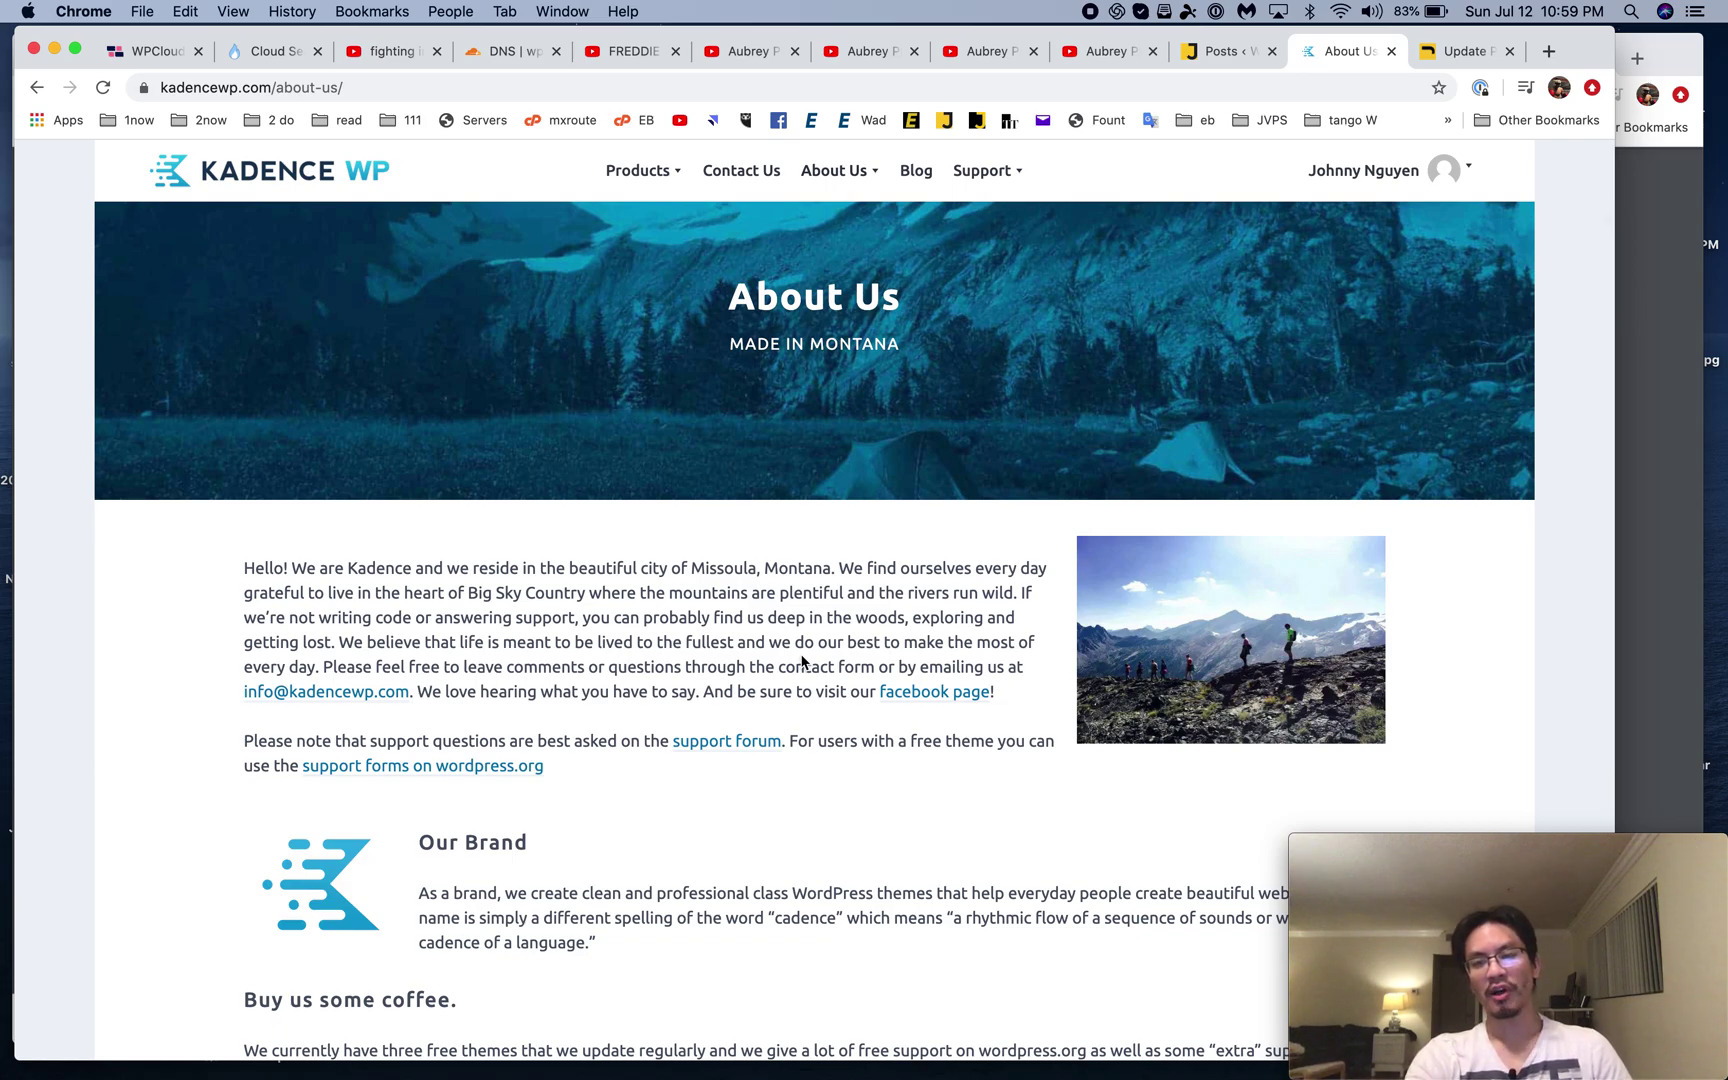
{"action": "scroll", "coordinate": [802, 662], "scroll_direction": "down", "scroll_amount": 5}
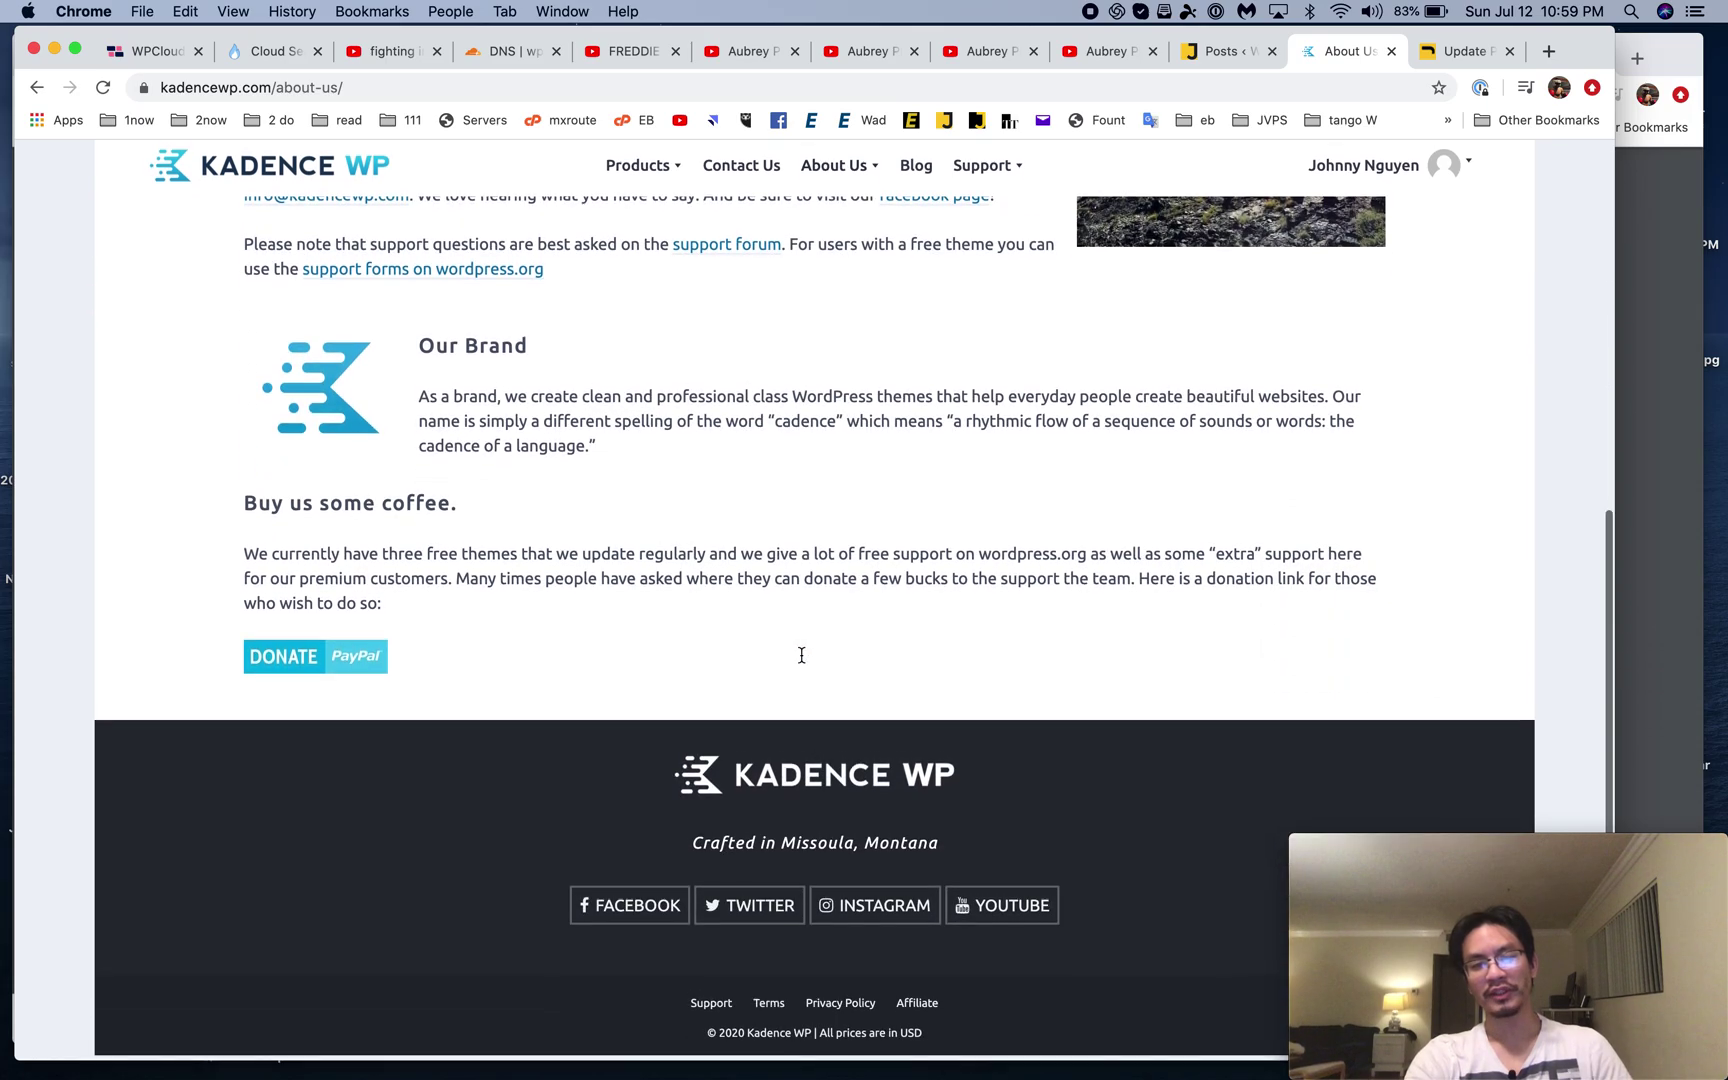
{"action": "scroll", "coordinate": [802, 662], "scroll_direction": "up", "scroll_amount": 3}
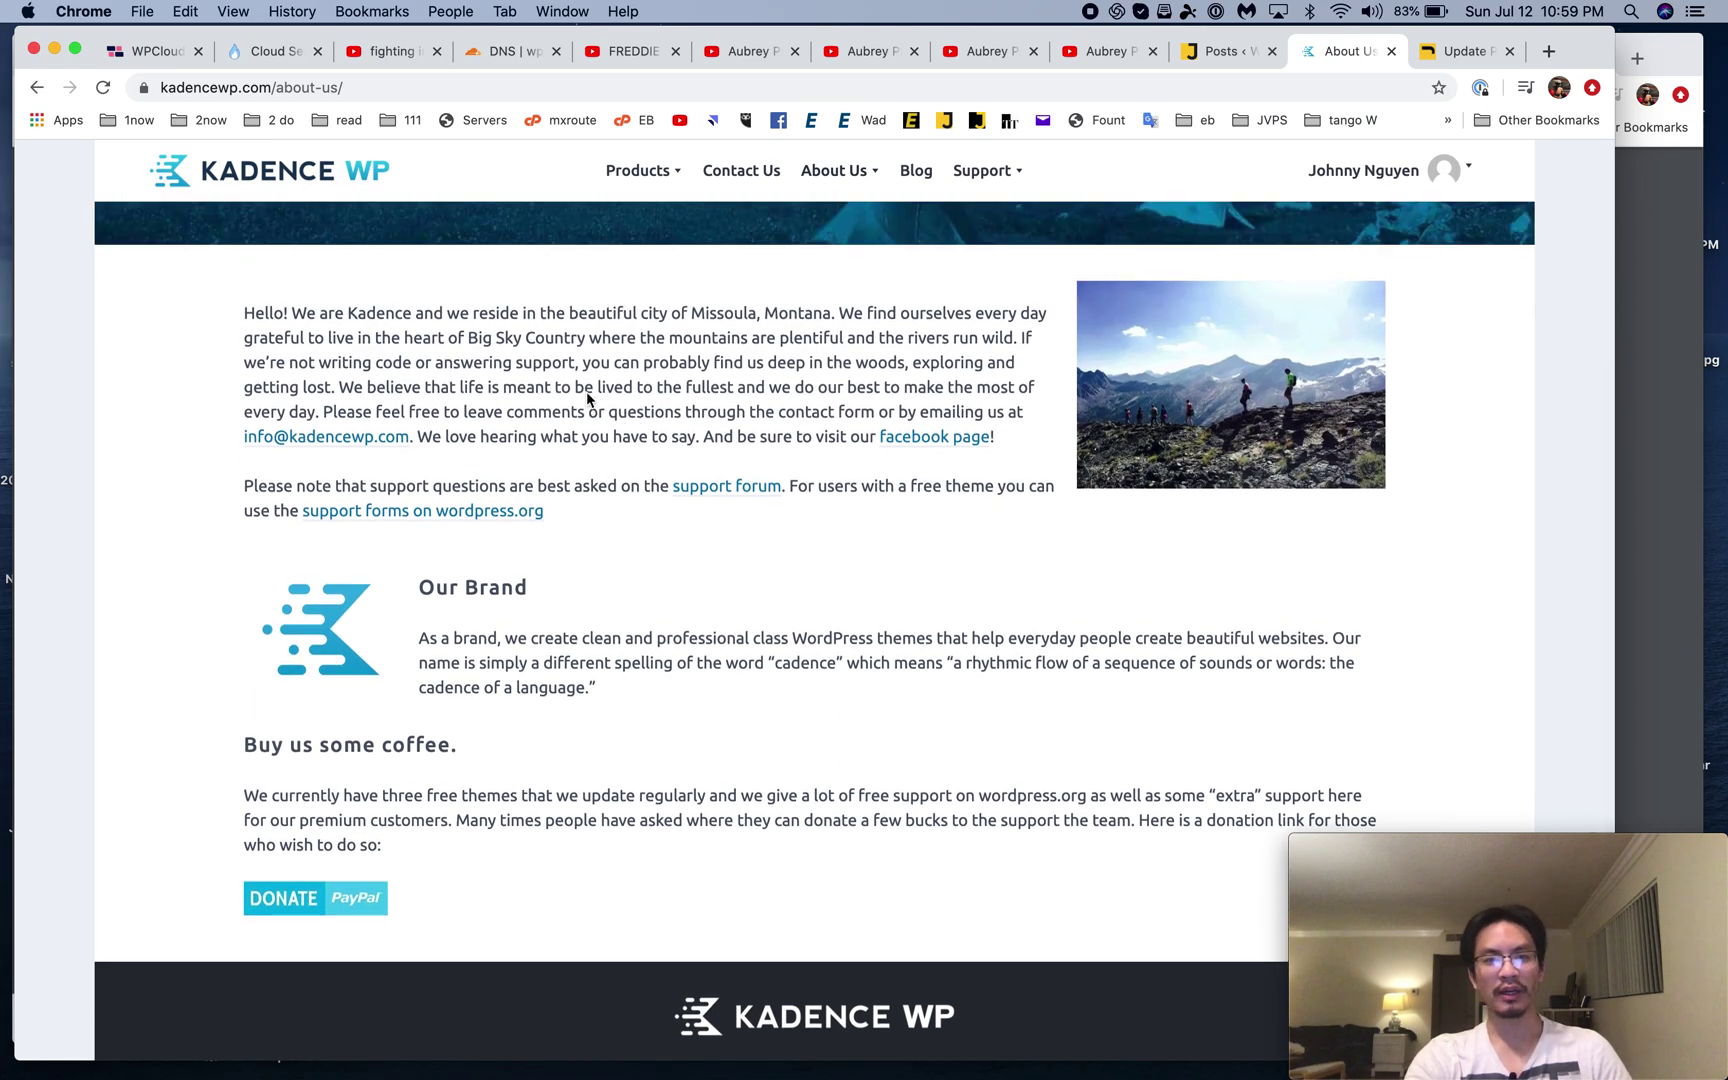
{"action": "scroll", "coordinate": [774, 726], "scroll_direction": "up", "scroll_amount": 4}
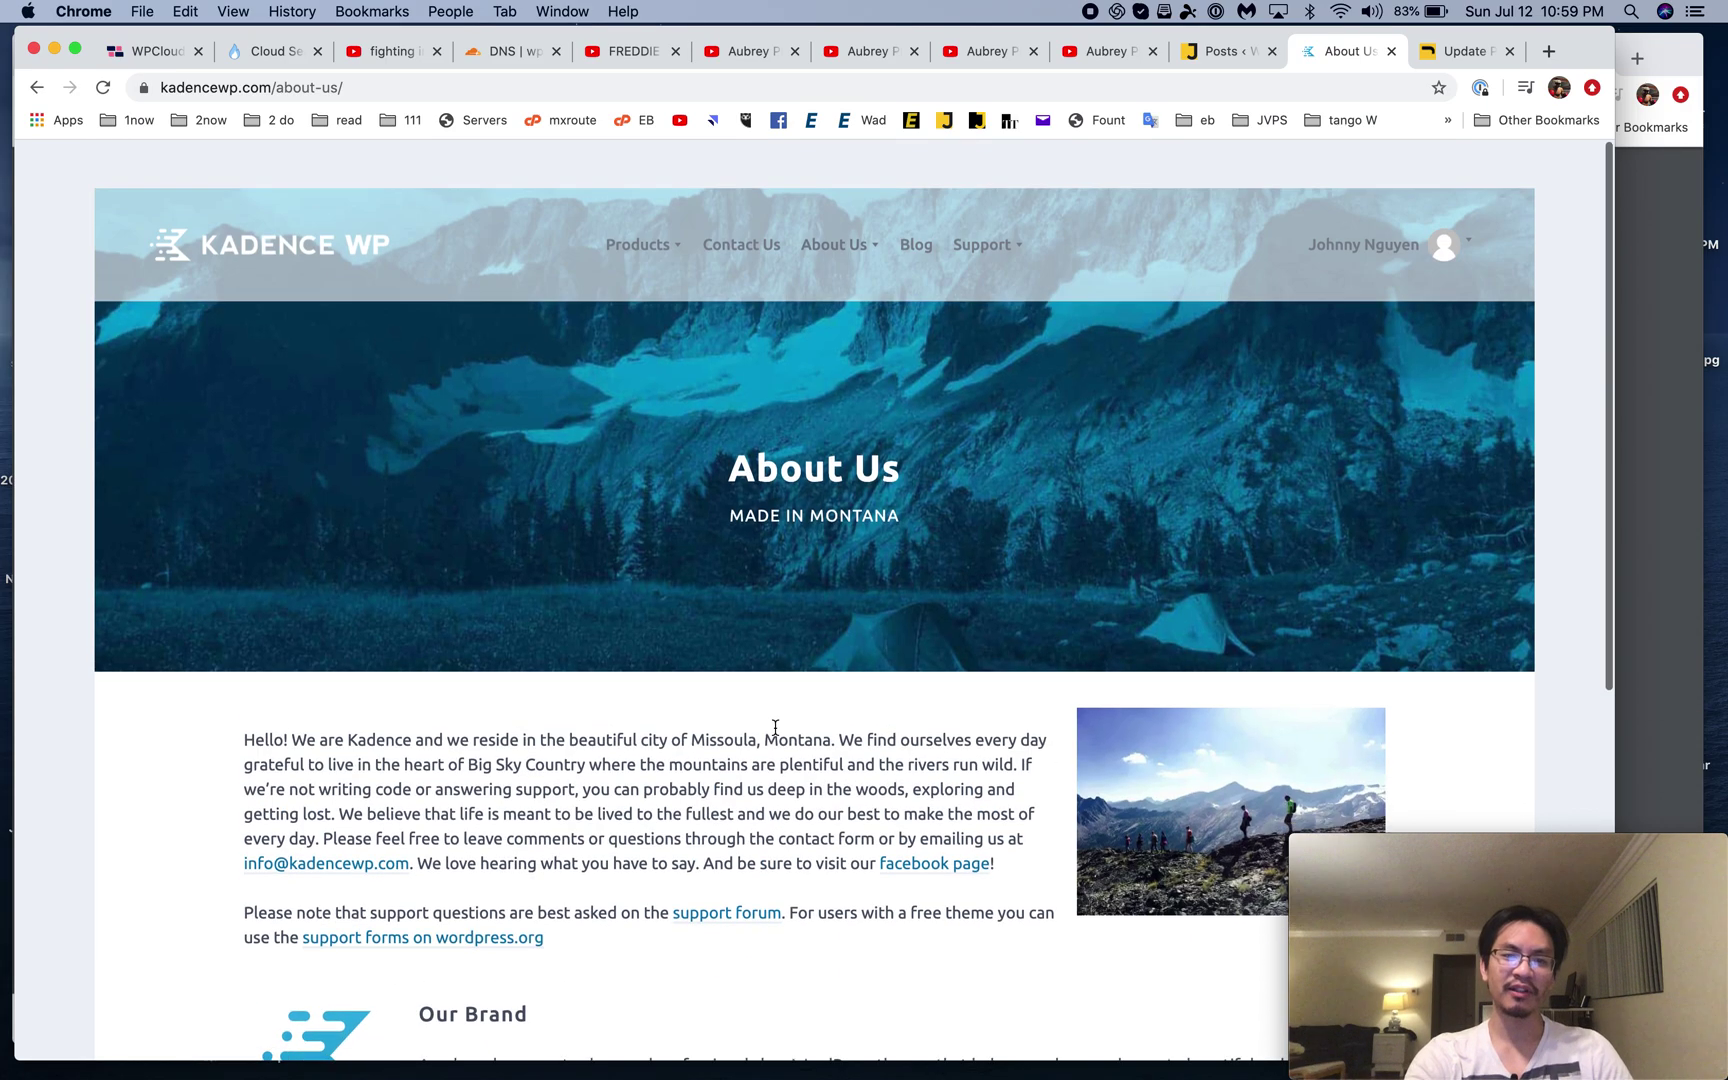
{"action": "mouse_move", "coordinate": [648, 209]}
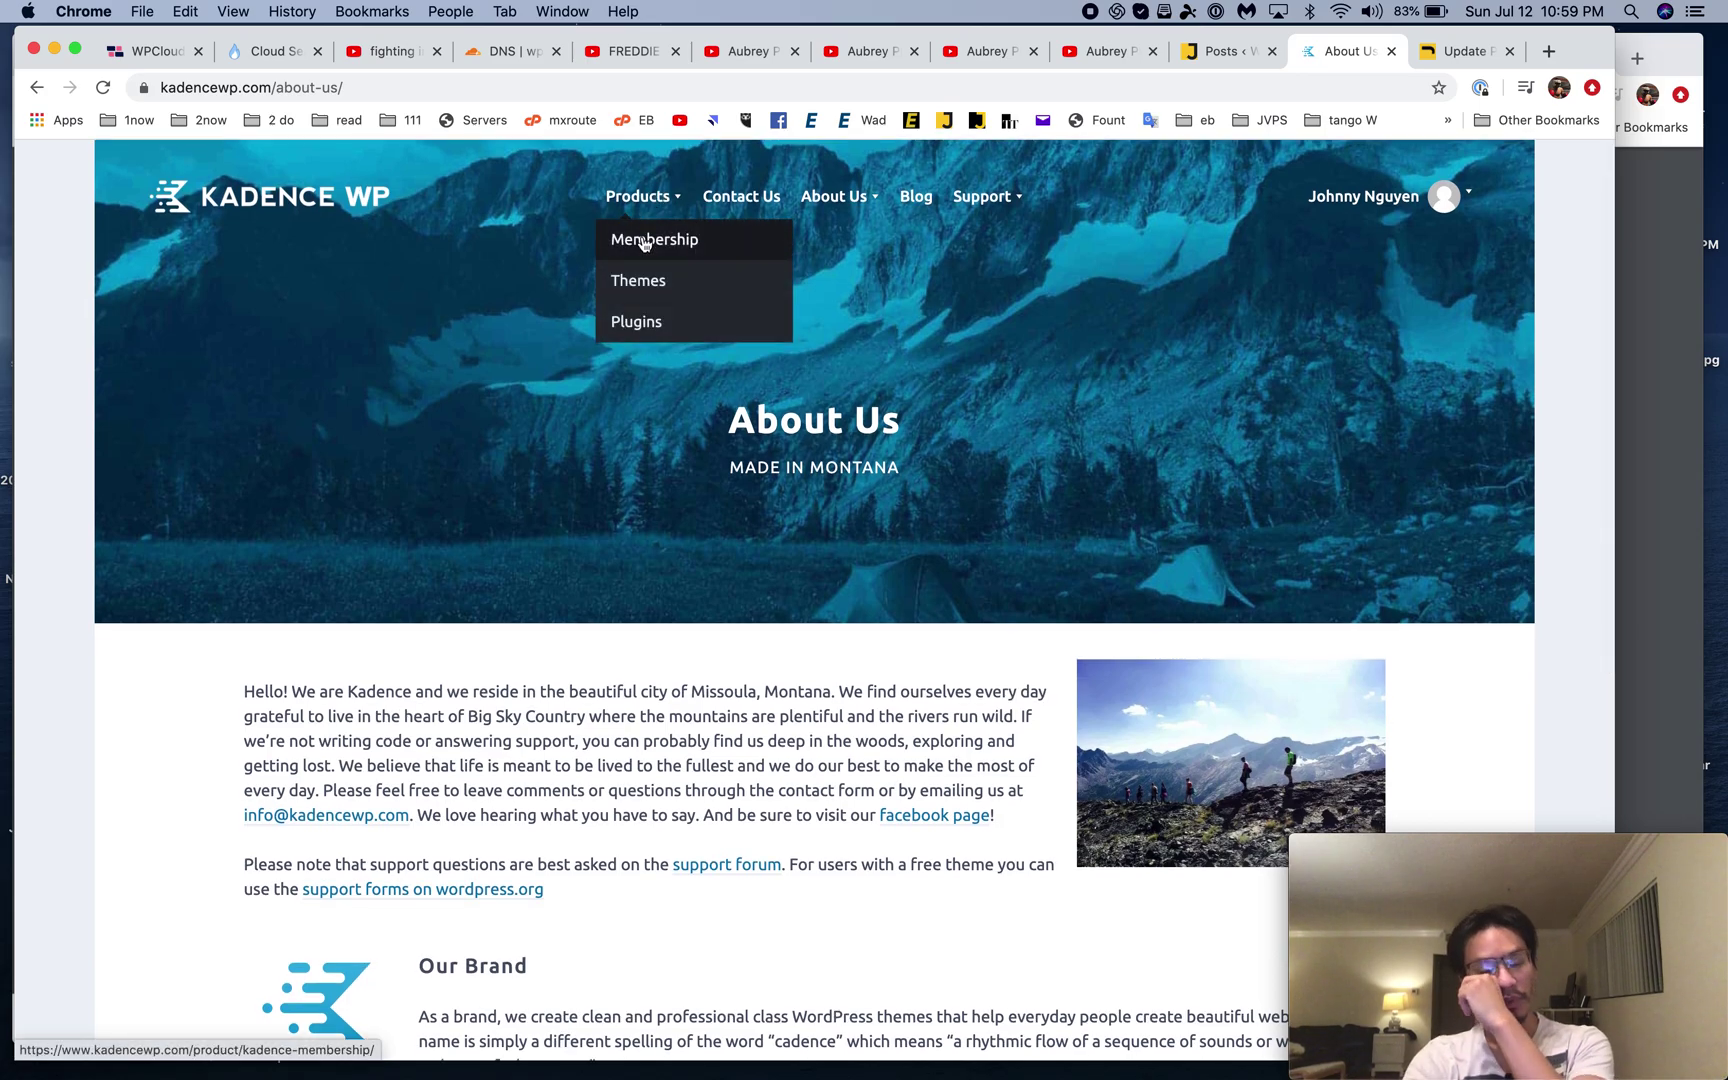
Step: Browse the Kadence Membership pricing, WordPress Themes and WordPress Plugins pages
{"action": "left_click", "coordinate": [643, 241]}
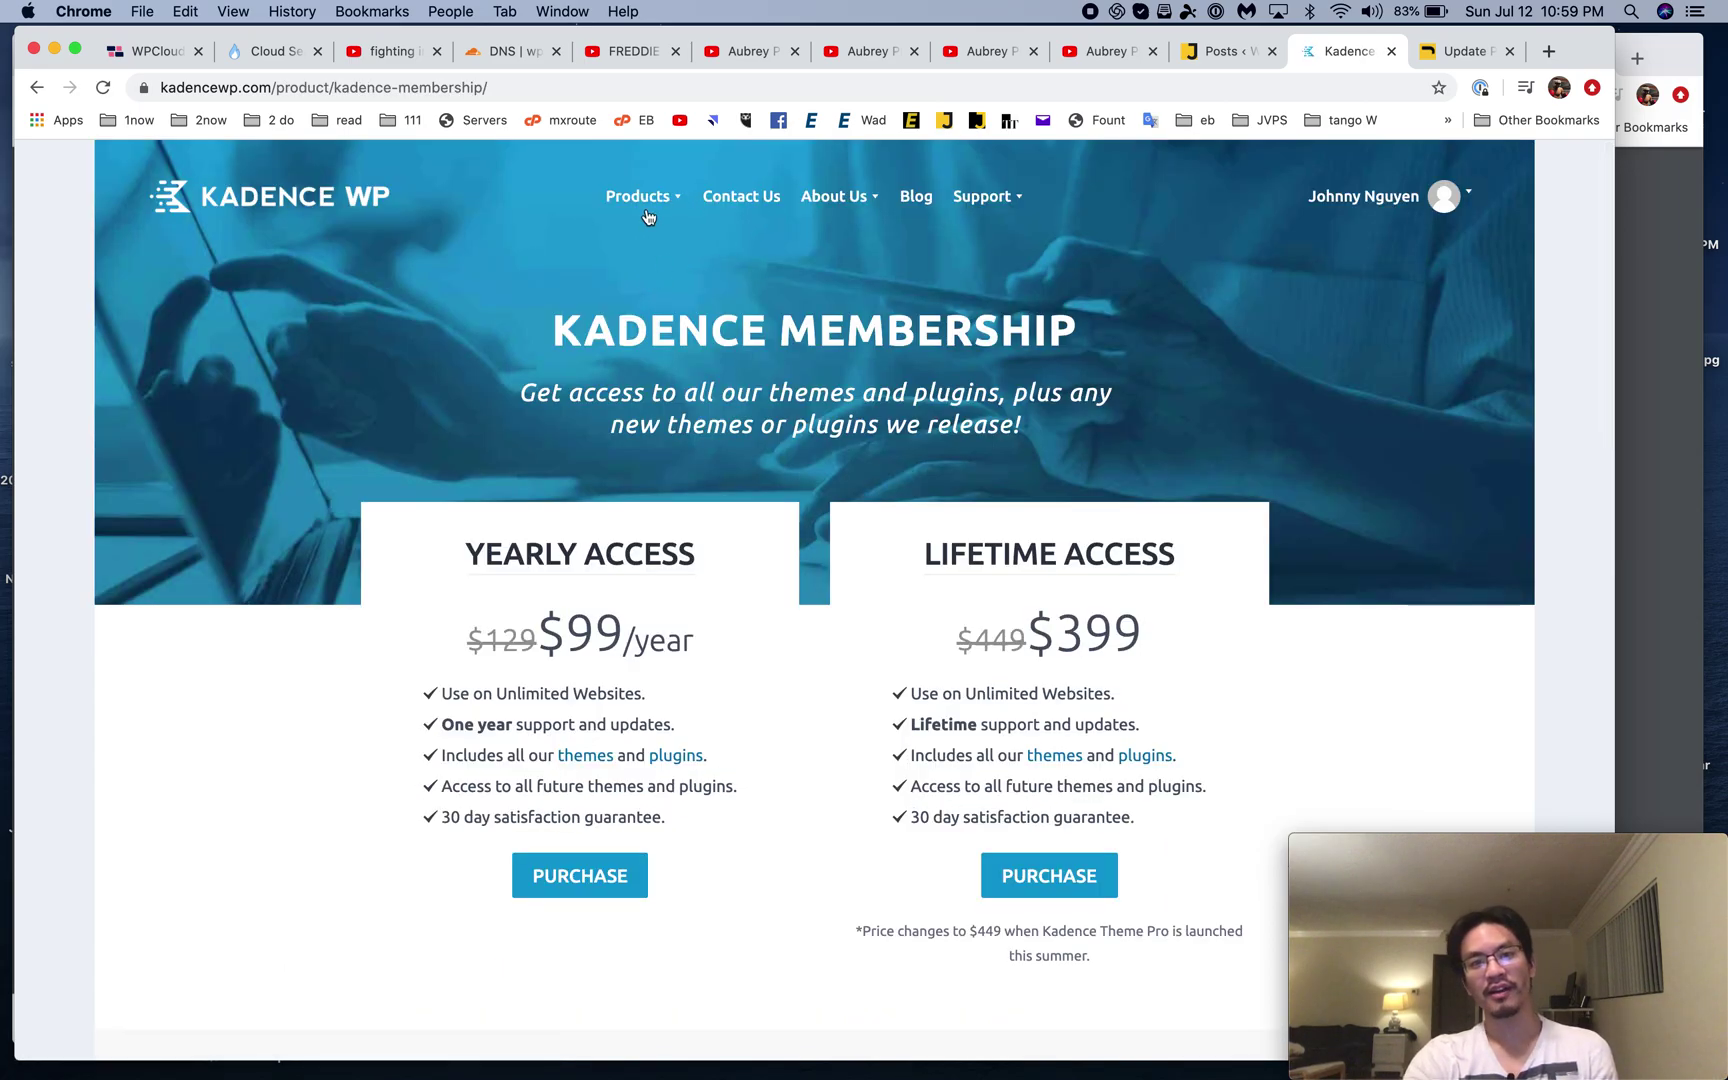
{"action": "mouse_move", "coordinate": [648, 217]}
{"action": "left_click", "coordinate": [640, 274]}
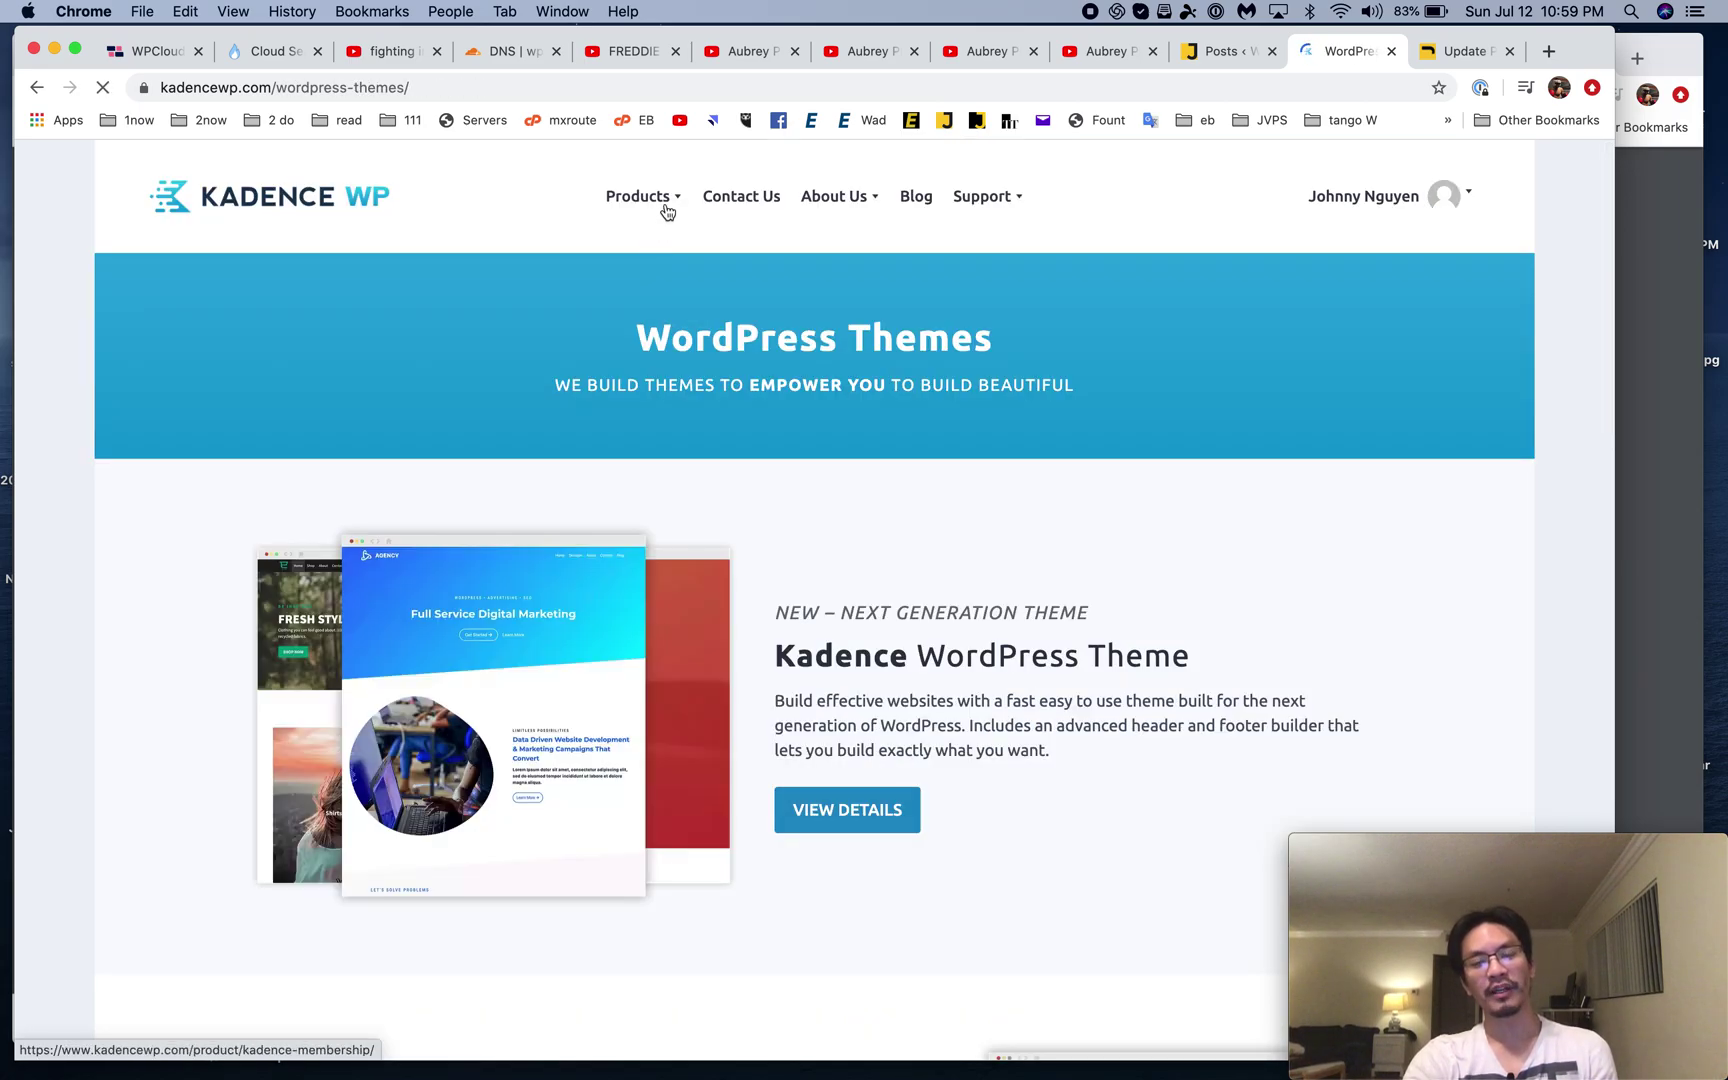
{"action": "left_click", "coordinate": [629, 320]}
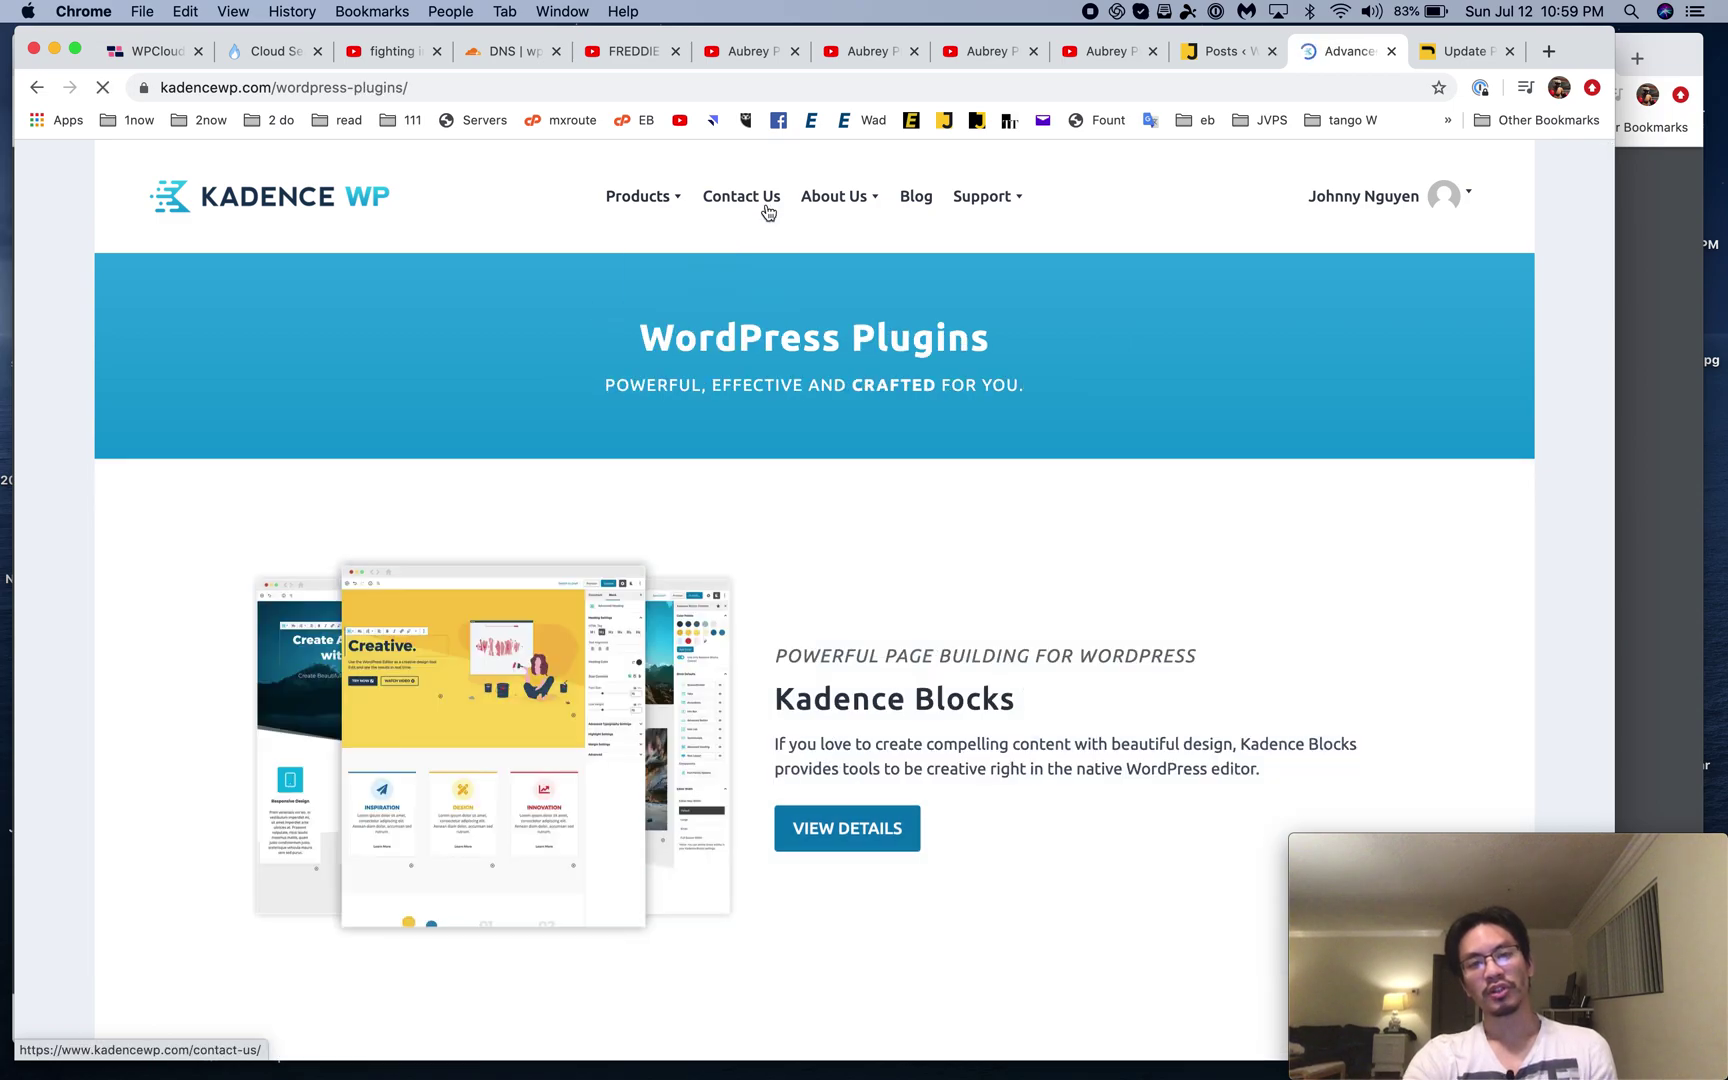
Step: Open the Kadence blog and the 'How to Create a Custom Post Type' article
{"action": "left_click", "coordinate": [929, 211]}
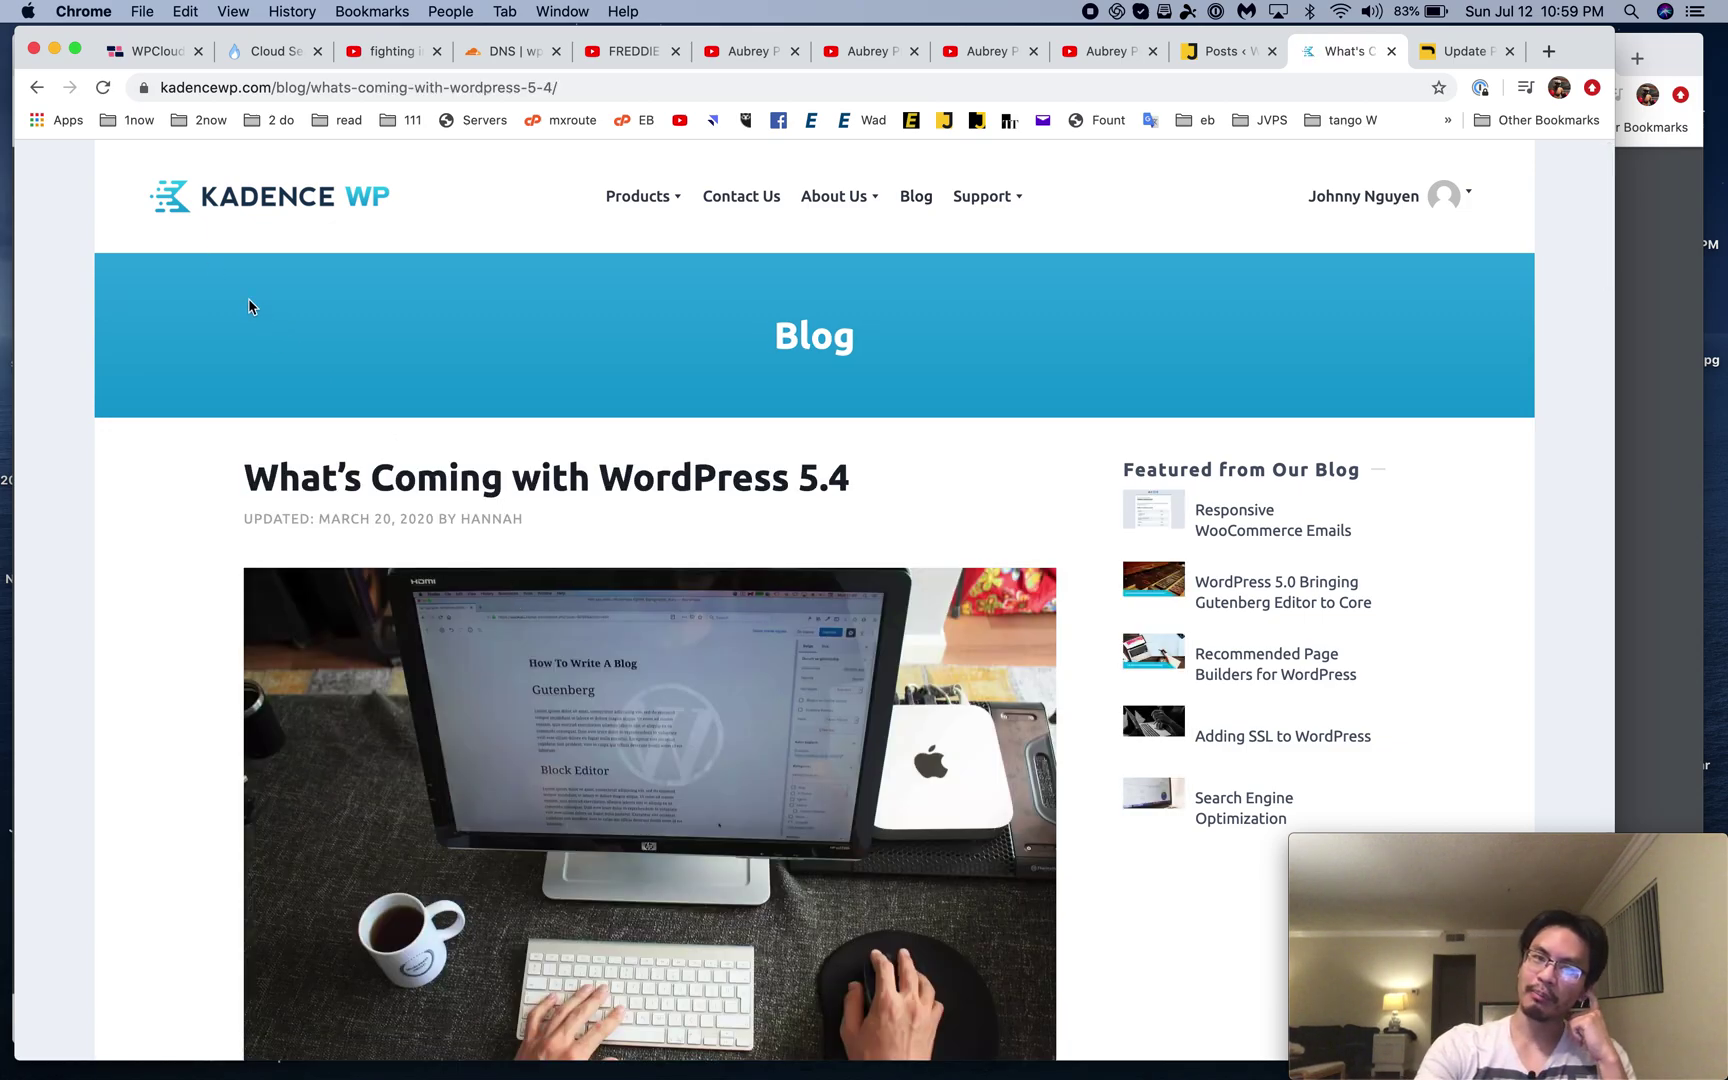
{"action": "left_click", "coordinate": [45, 96]}
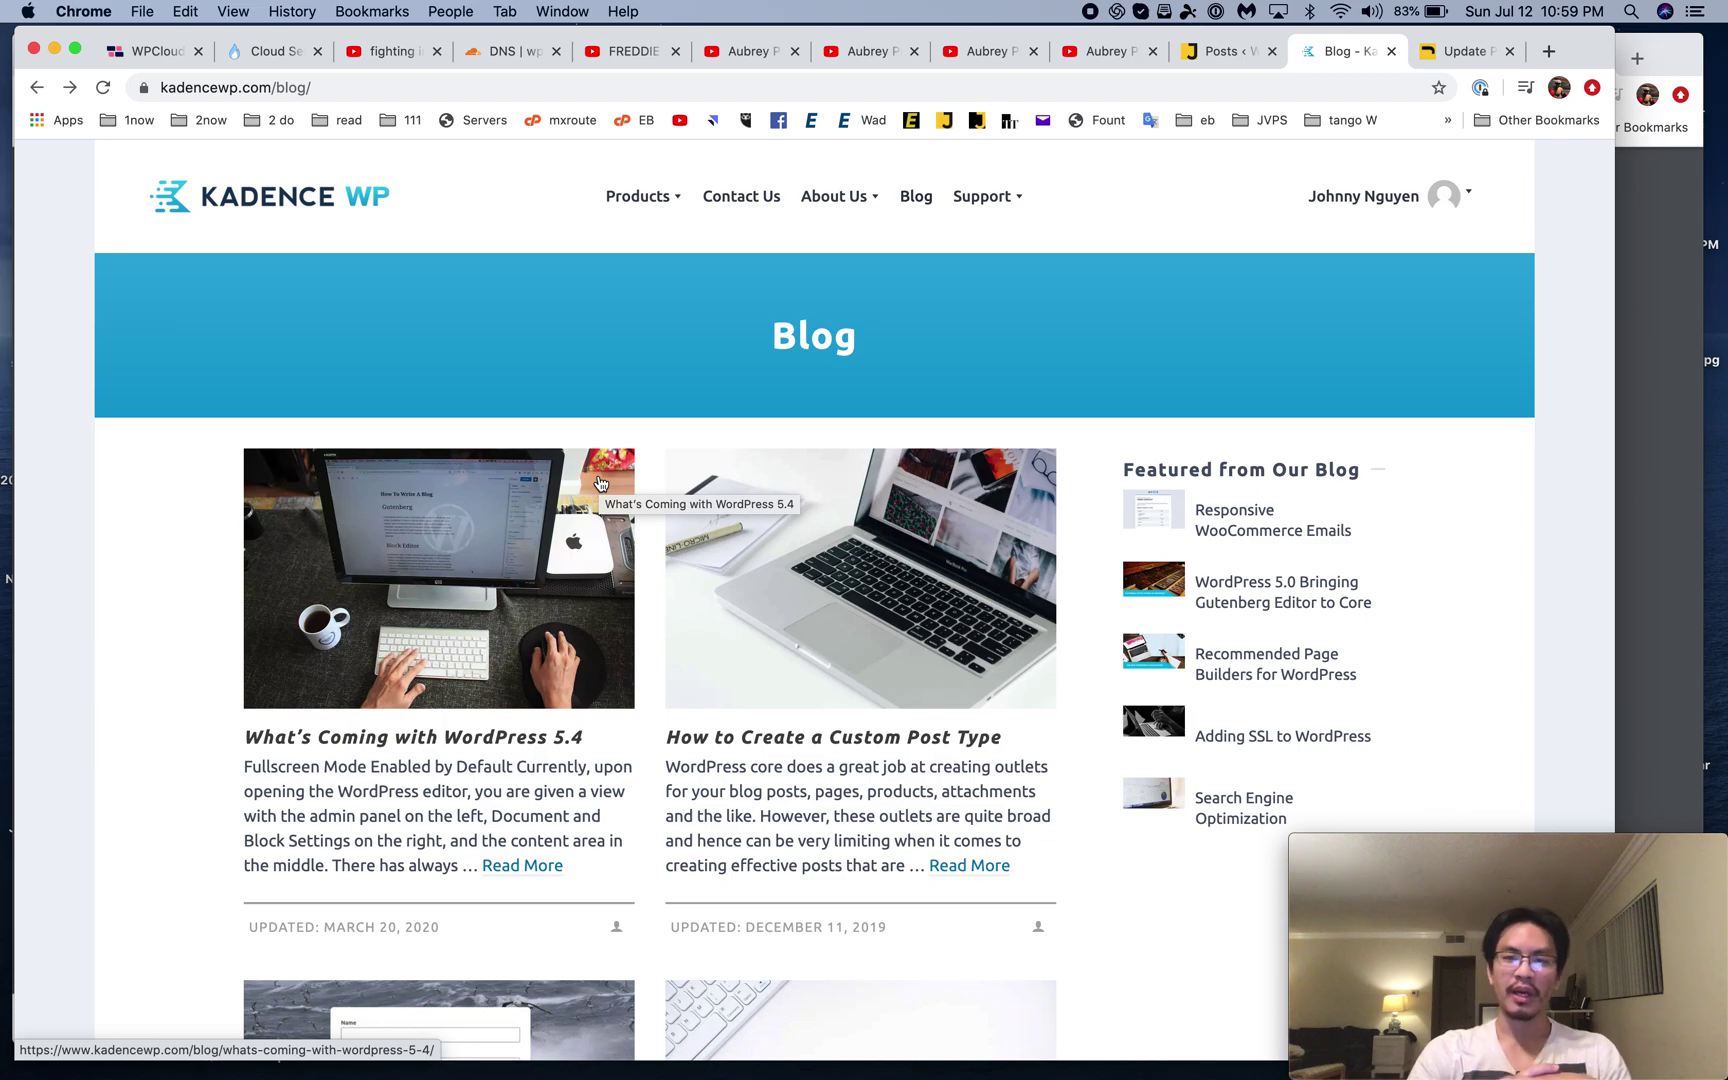
{"action": "left_click", "coordinate": [924, 686]}
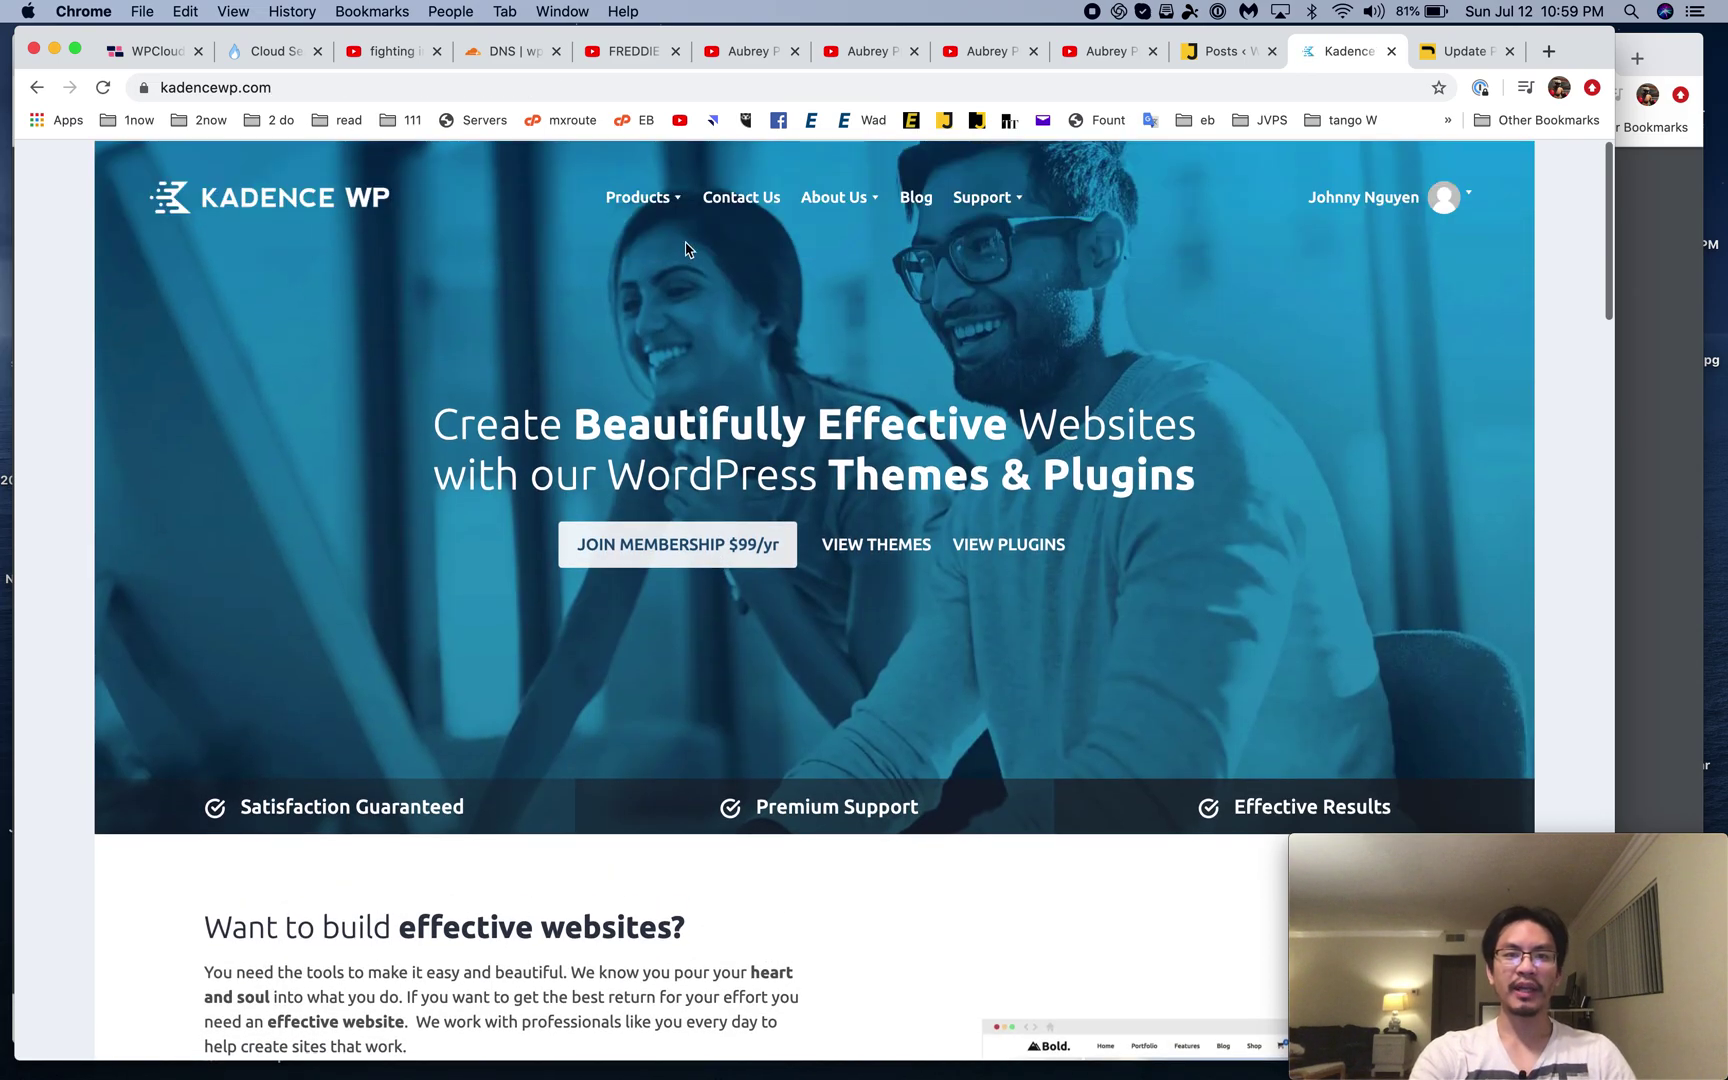
Step: Open Products > Themes and scroll through the Kadence WordPress Themes page
{"action": "mouse_move", "coordinate": [640, 197]}
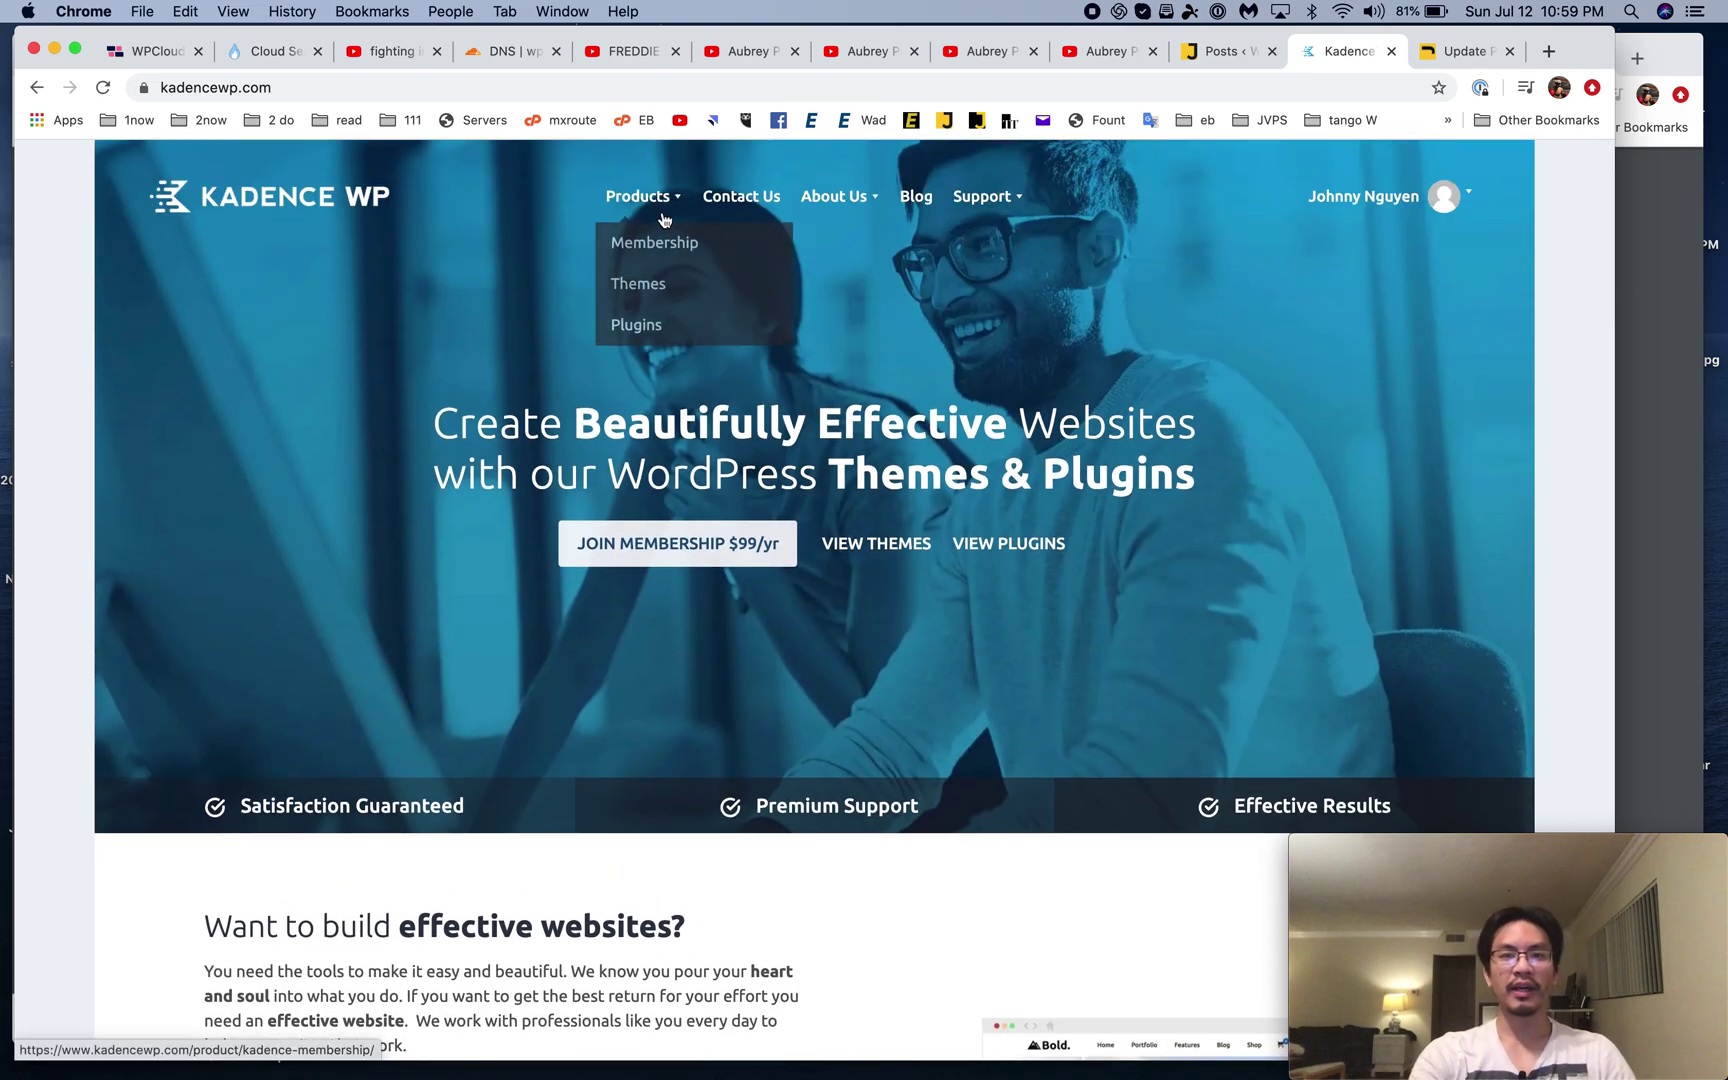
{"action": "left_click", "coordinate": [648, 283]}
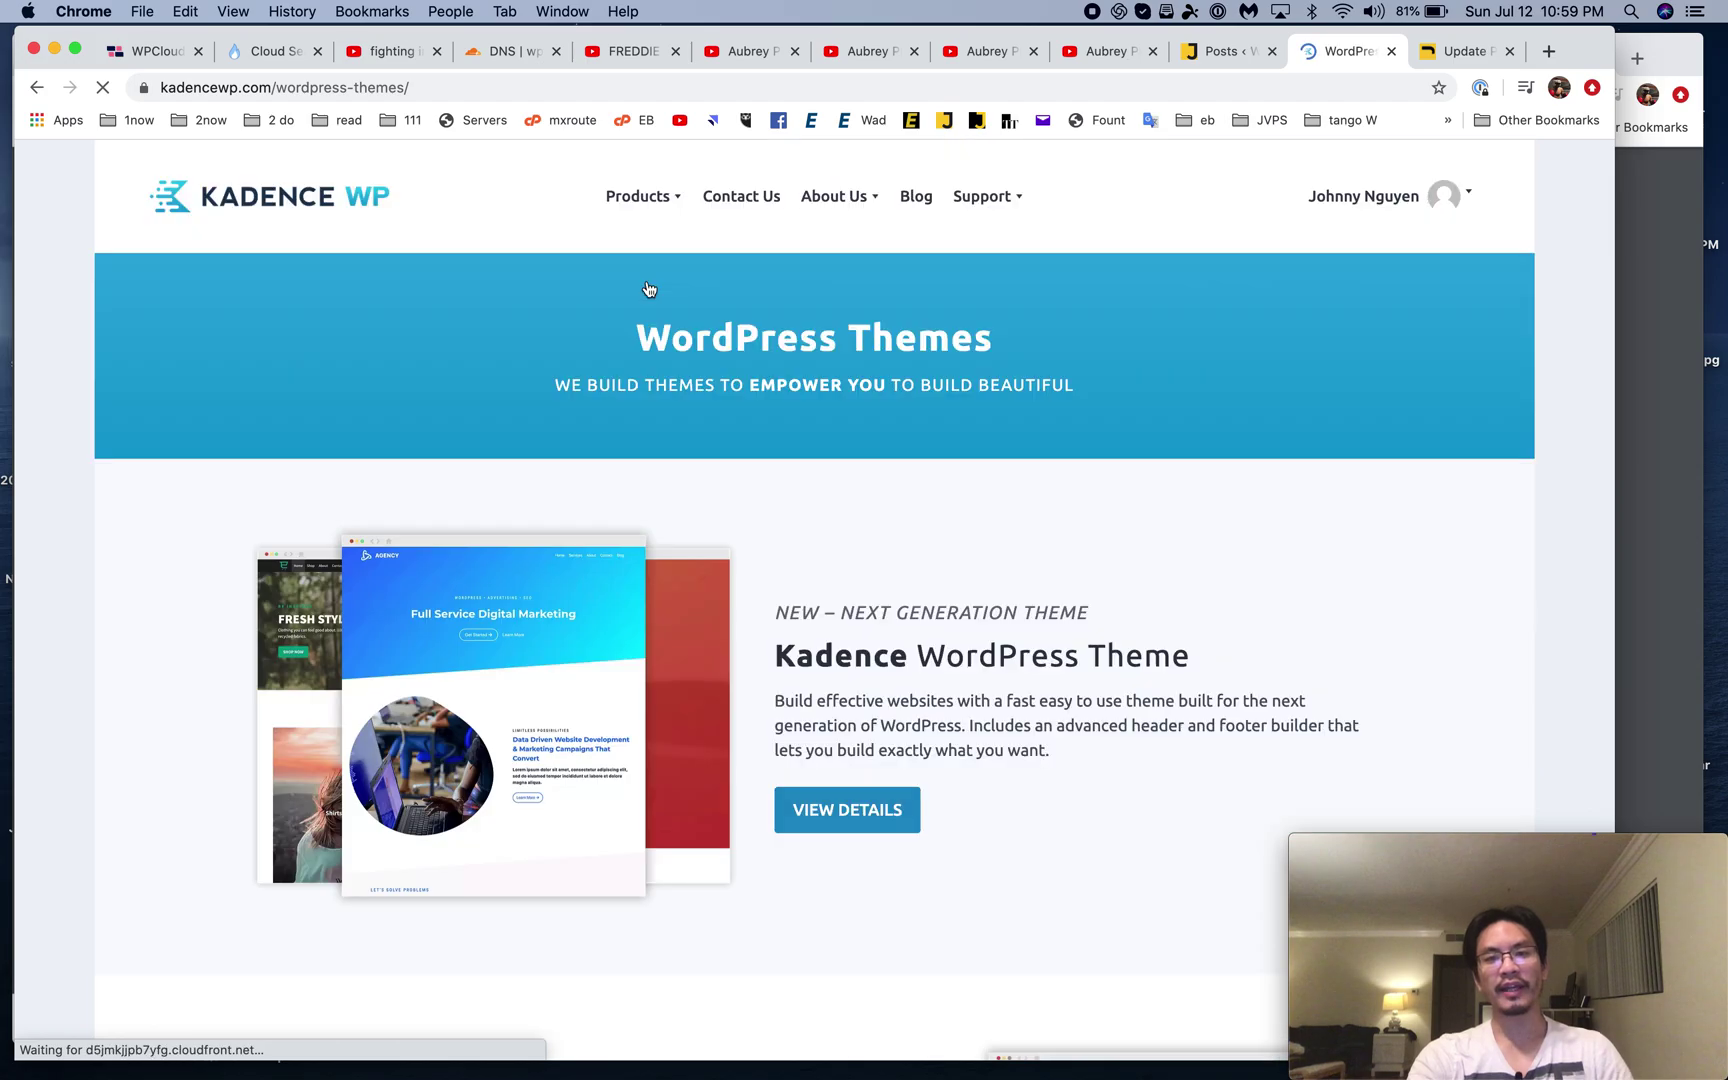
{"action": "scroll", "coordinate": [846, 654], "scroll_direction": "down", "scroll_amount": 10}
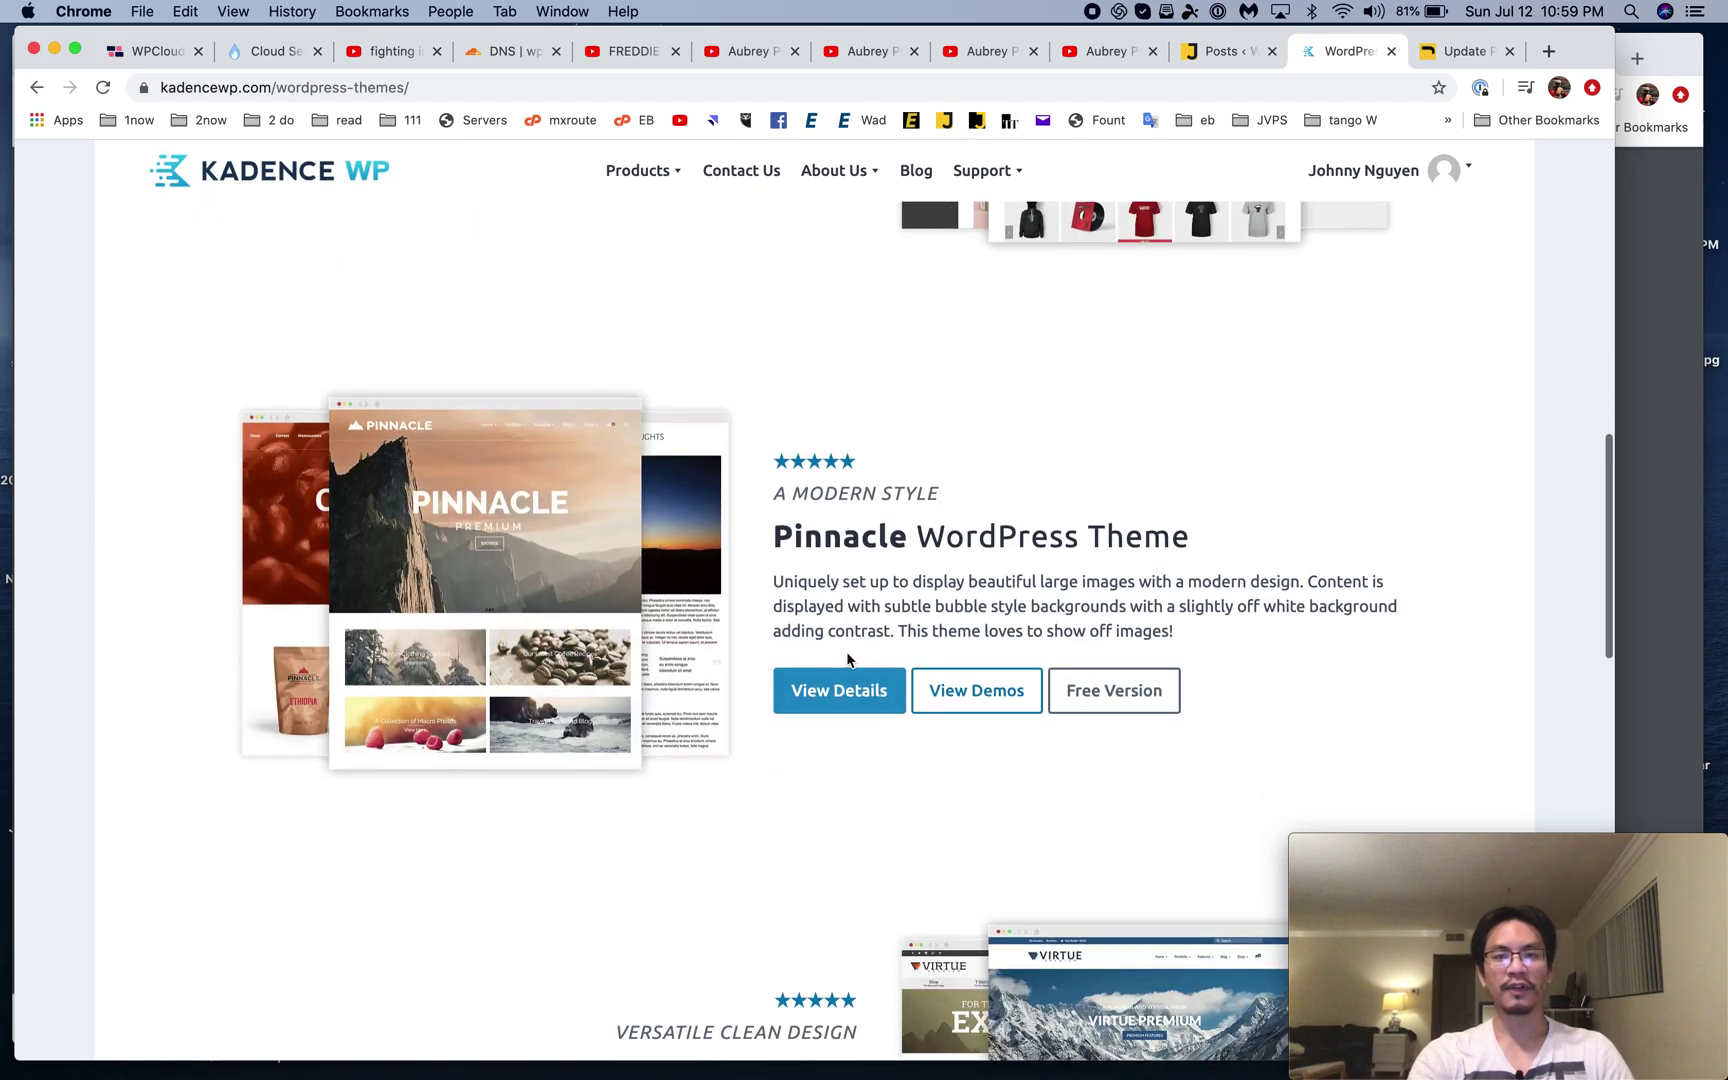
{"action": "scroll", "coordinate": [847, 655], "scroll_direction": "up", "scroll_amount": 8}
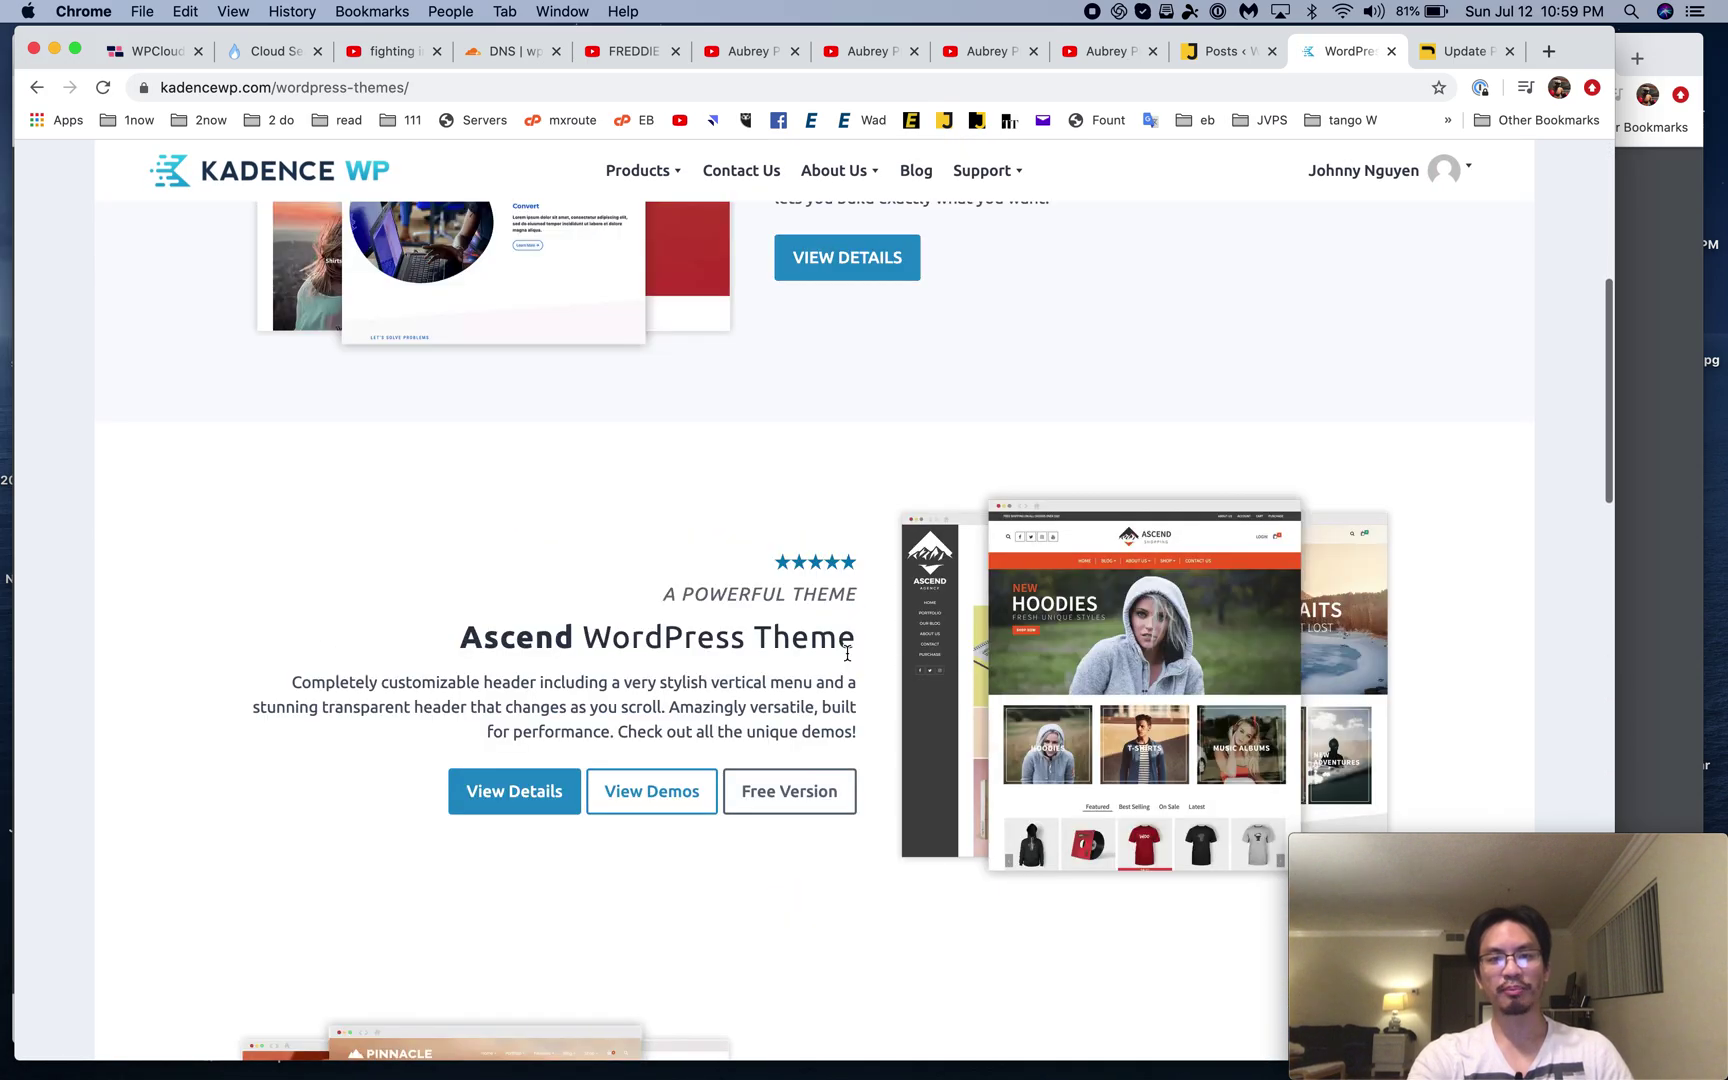
{"action": "scroll", "coordinate": [846, 652], "scroll_direction": "down", "scroll_amount": 4}
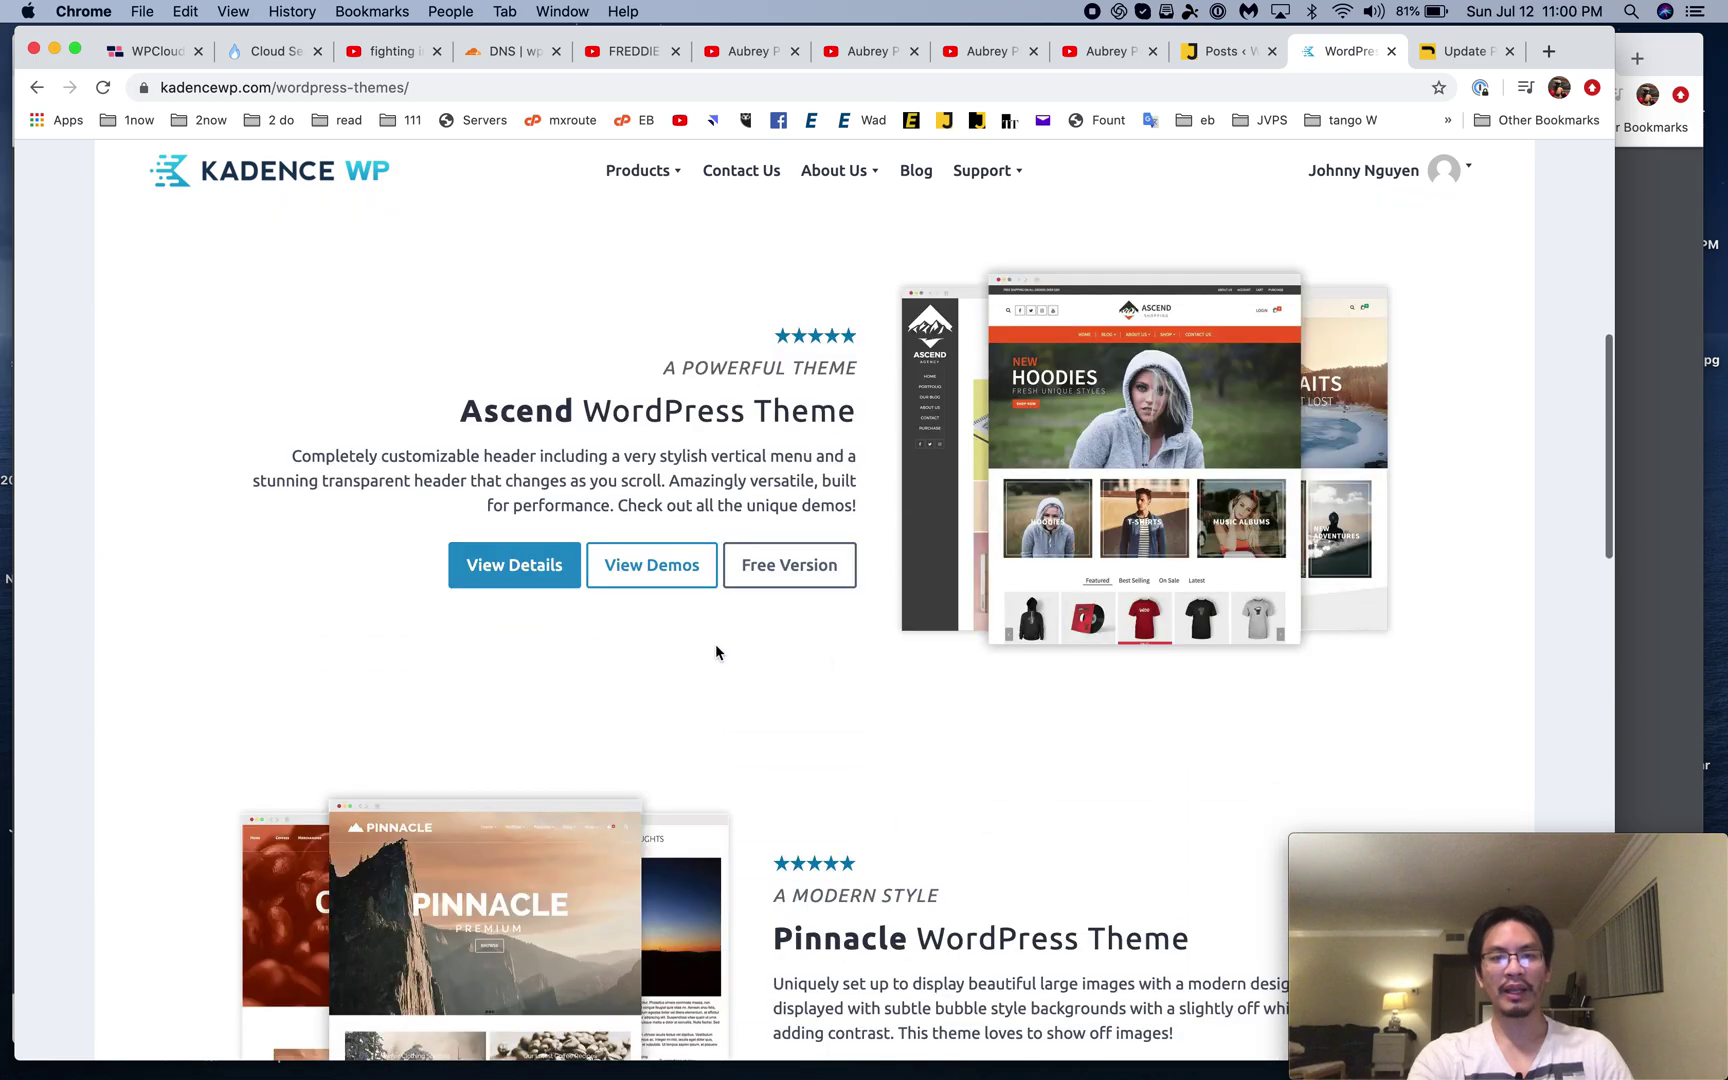
Step: Open the Ascend, Pinnacle, Virtue and Virtue Bold demos in new tabs
{"action": "left_click", "coordinate": [651, 587]}
{"action": "scroll", "coordinate": [771, 730], "scroll_direction": "down", "scroll_amount": 5}
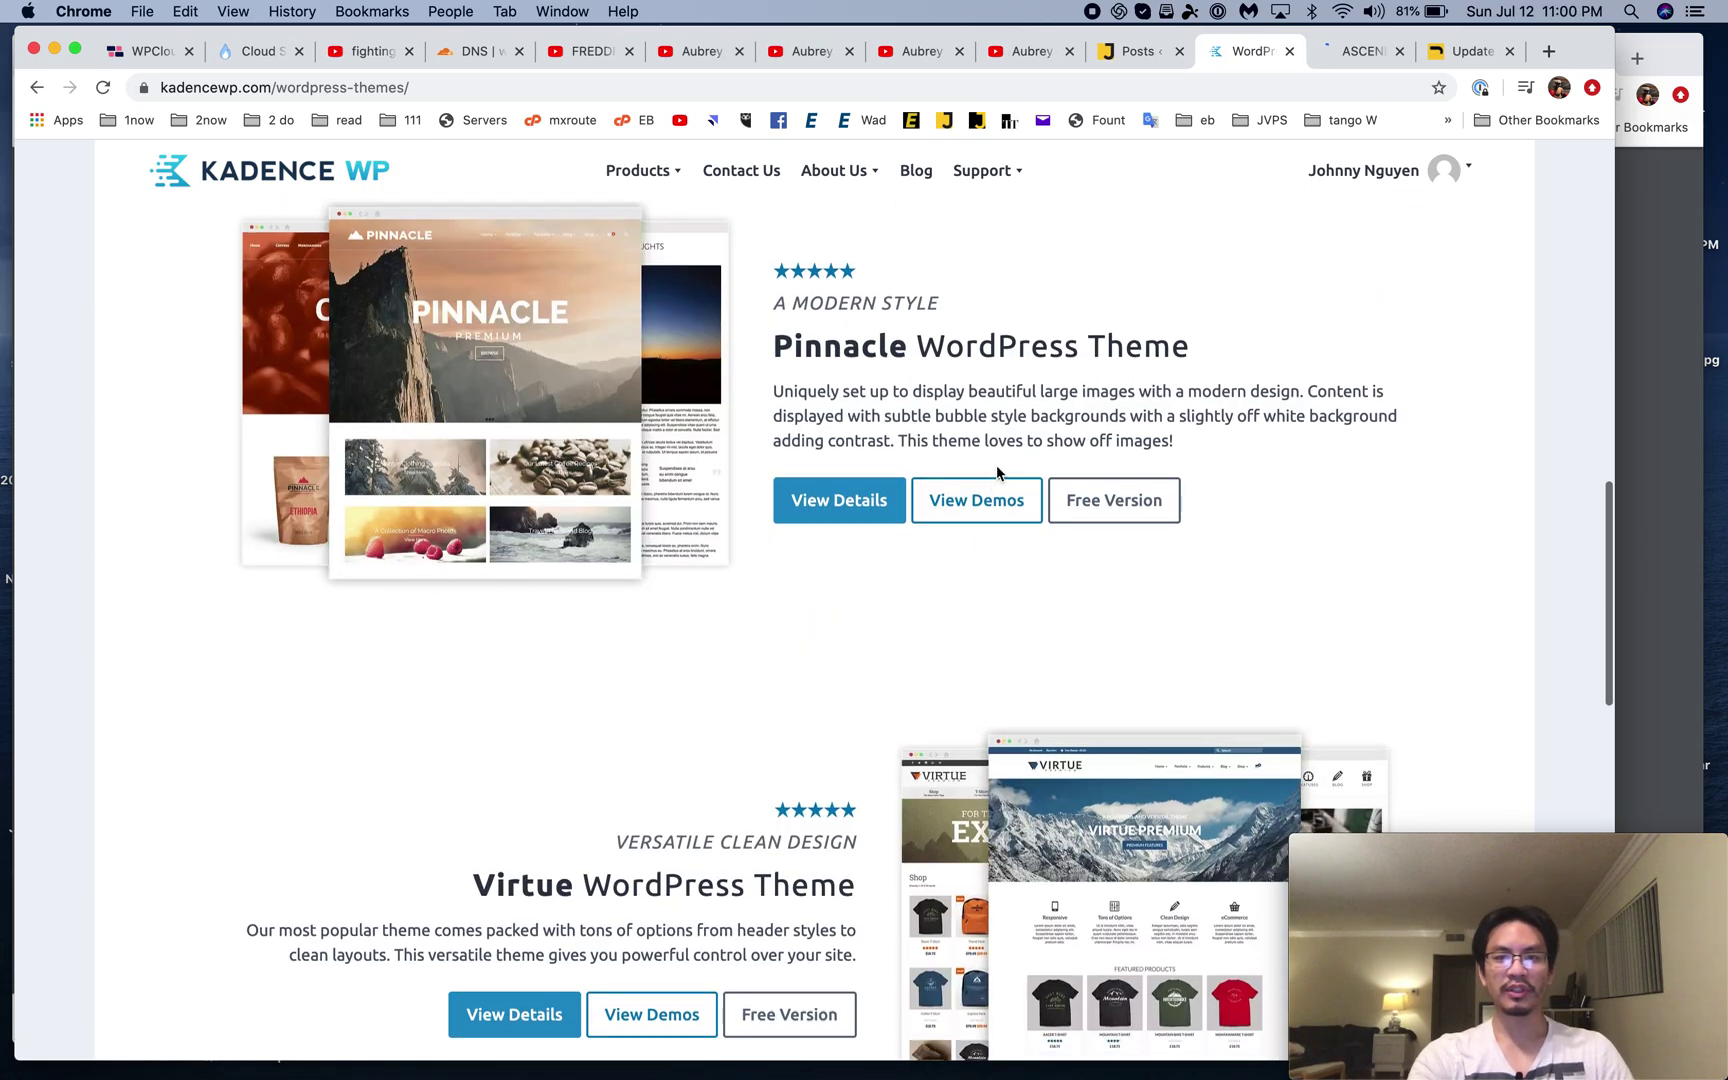
{"action": "left_click", "coordinate": [984, 508]}
{"action": "scroll", "coordinate": [984, 508], "scroll_direction": "down", "scroll_amount": 5}
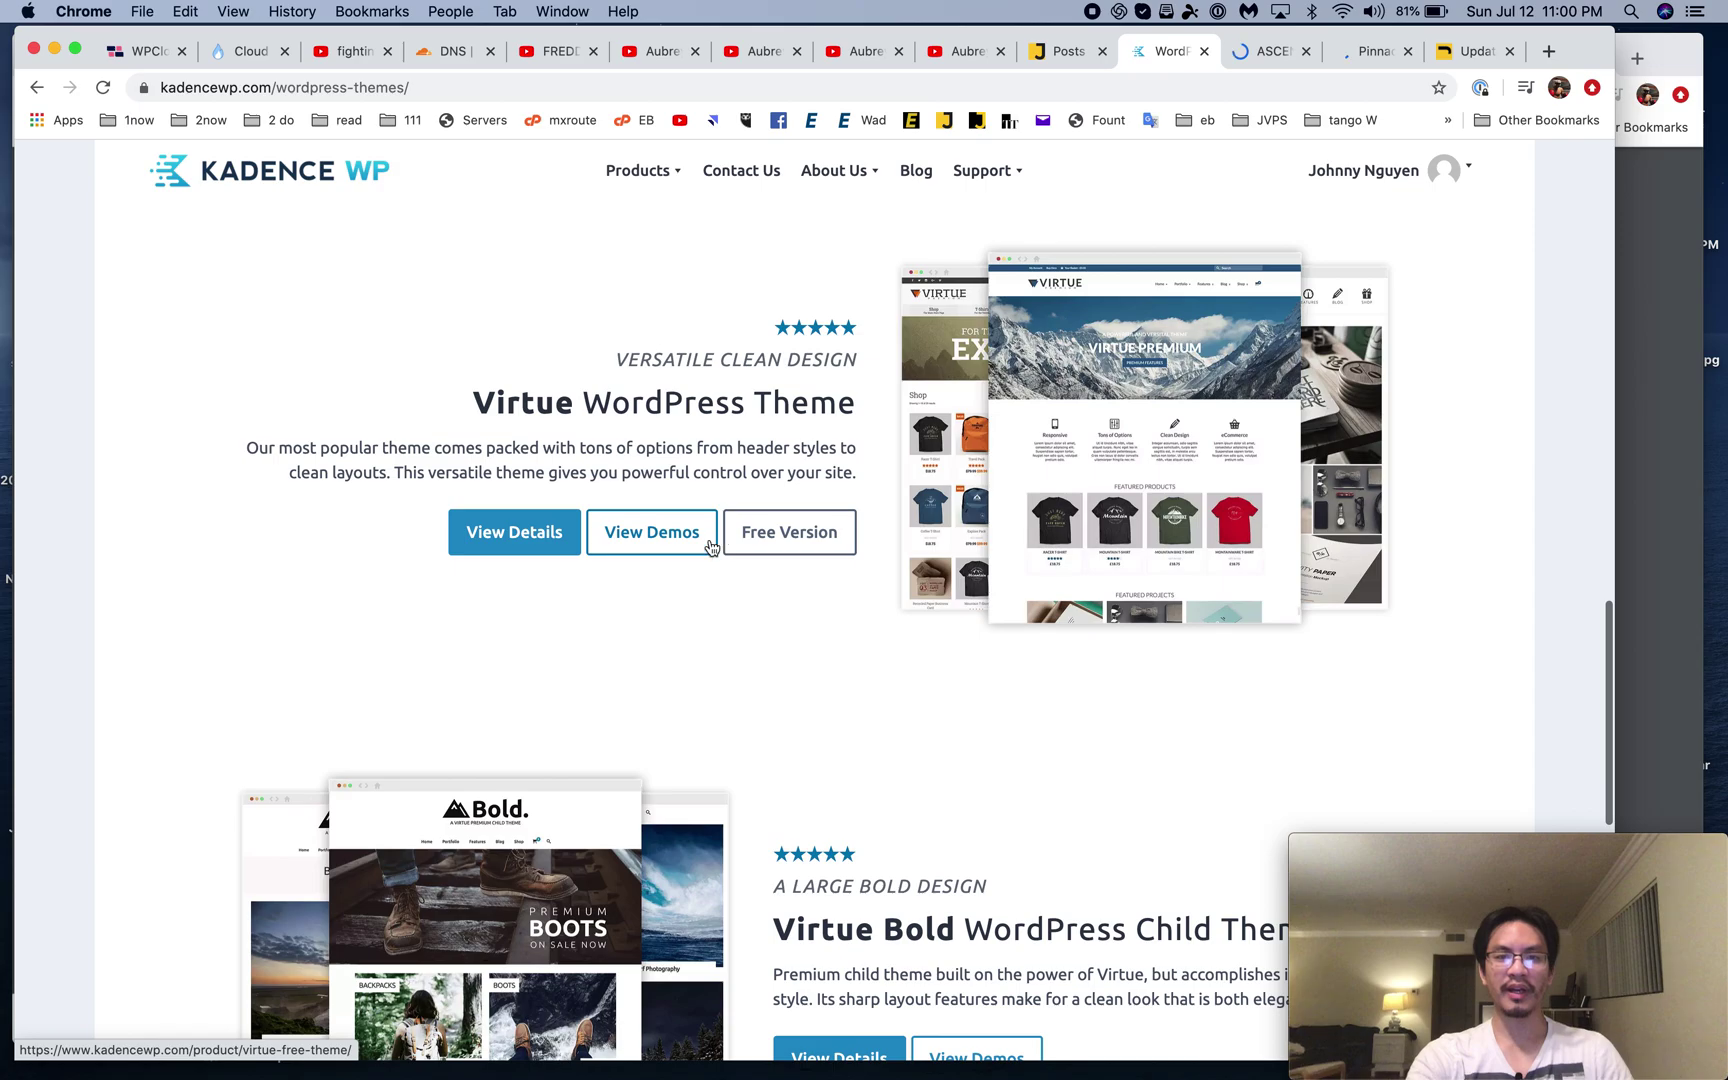
{"action": "left_click", "coordinate": [704, 541]}
{"action": "scroll", "coordinate": [702, 533], "scroll_direction": "down", "scroll_amount": 7}
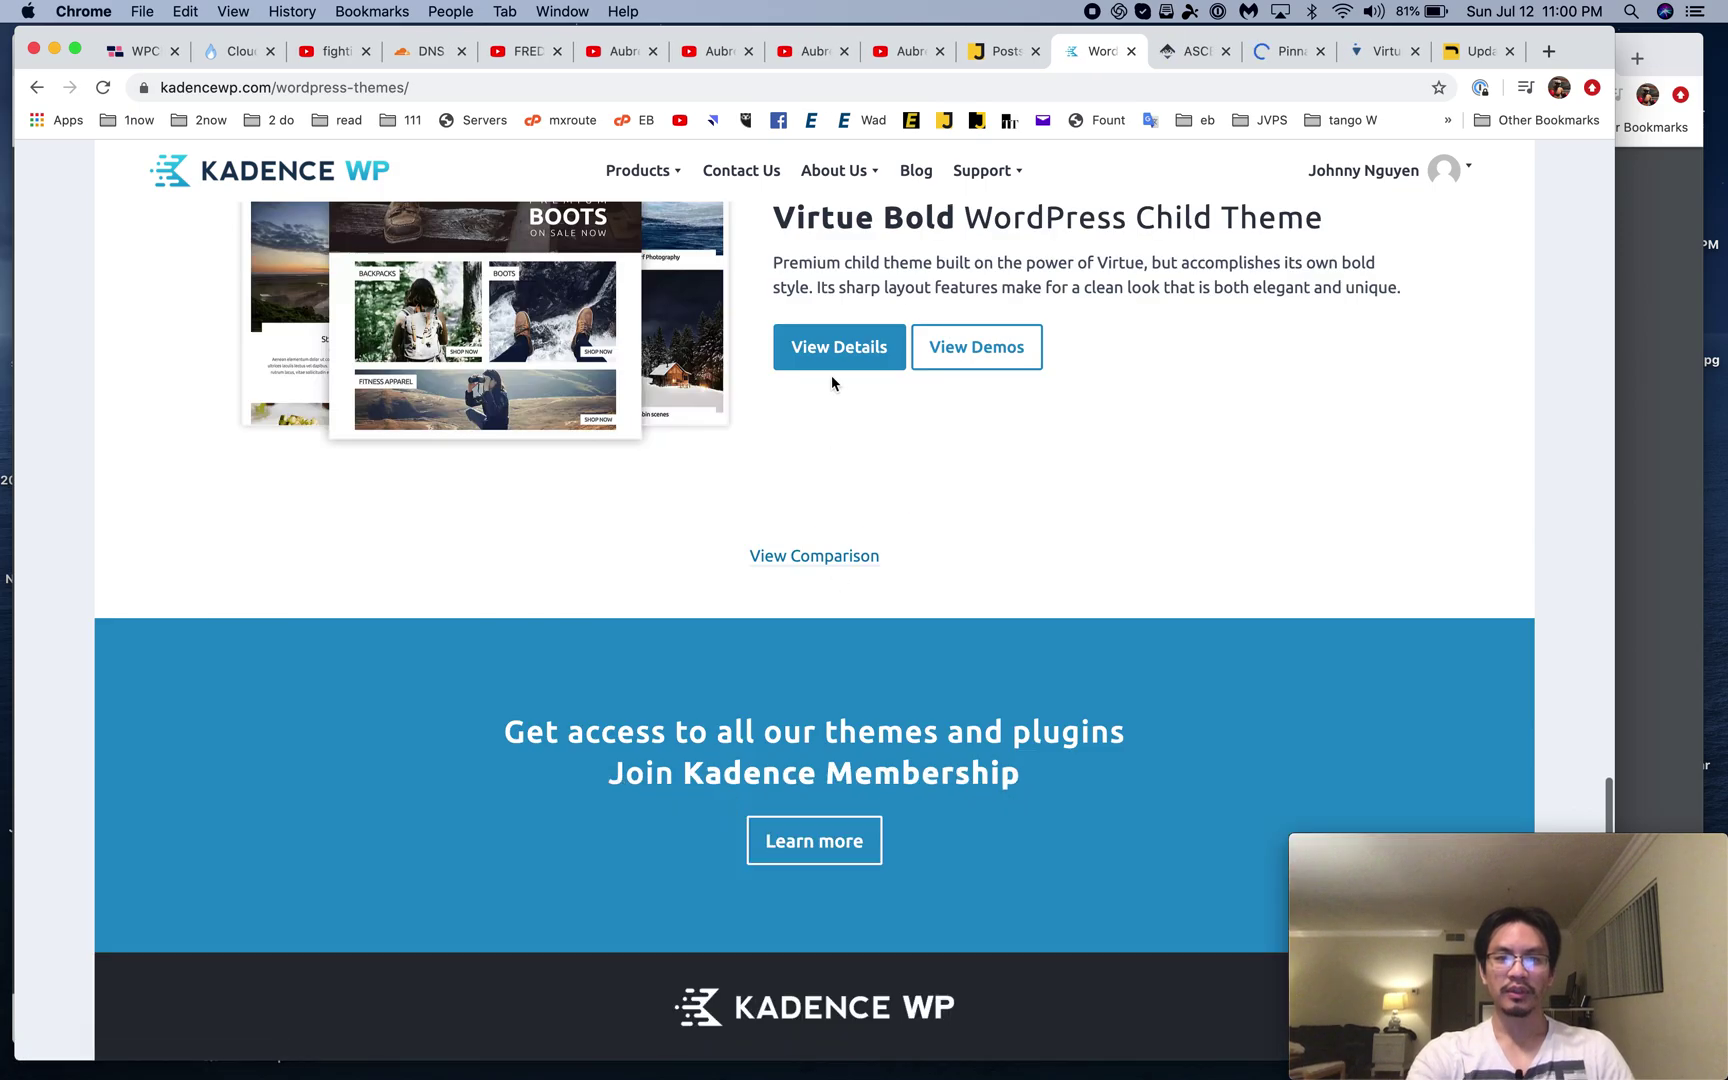
{"action": "left_click", "coordinate": [937, 369]}
{"action": "left_click", "coordinate": [1118, 51]}
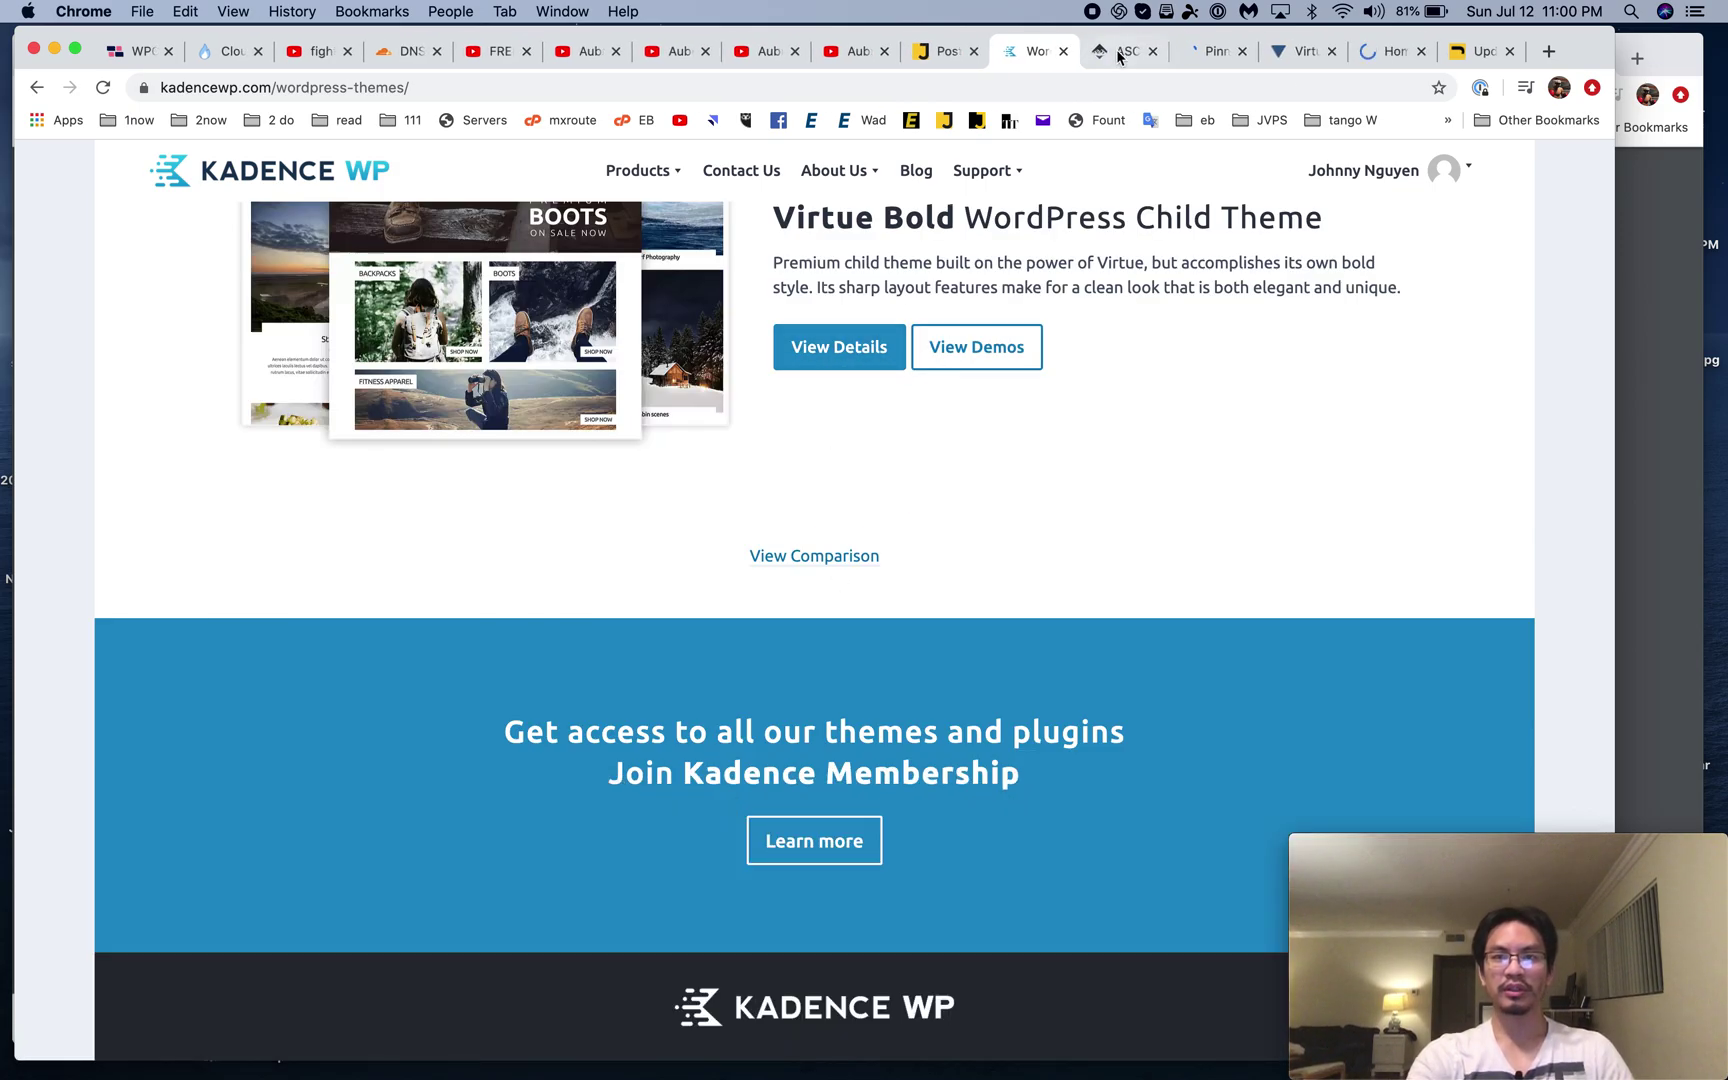
Step: Scroll up and down through the Ascend theme demo page
{"action": "scroll", "coordinate": [936, 661], "scroll_direction": "down", "scroll_amount": 10}
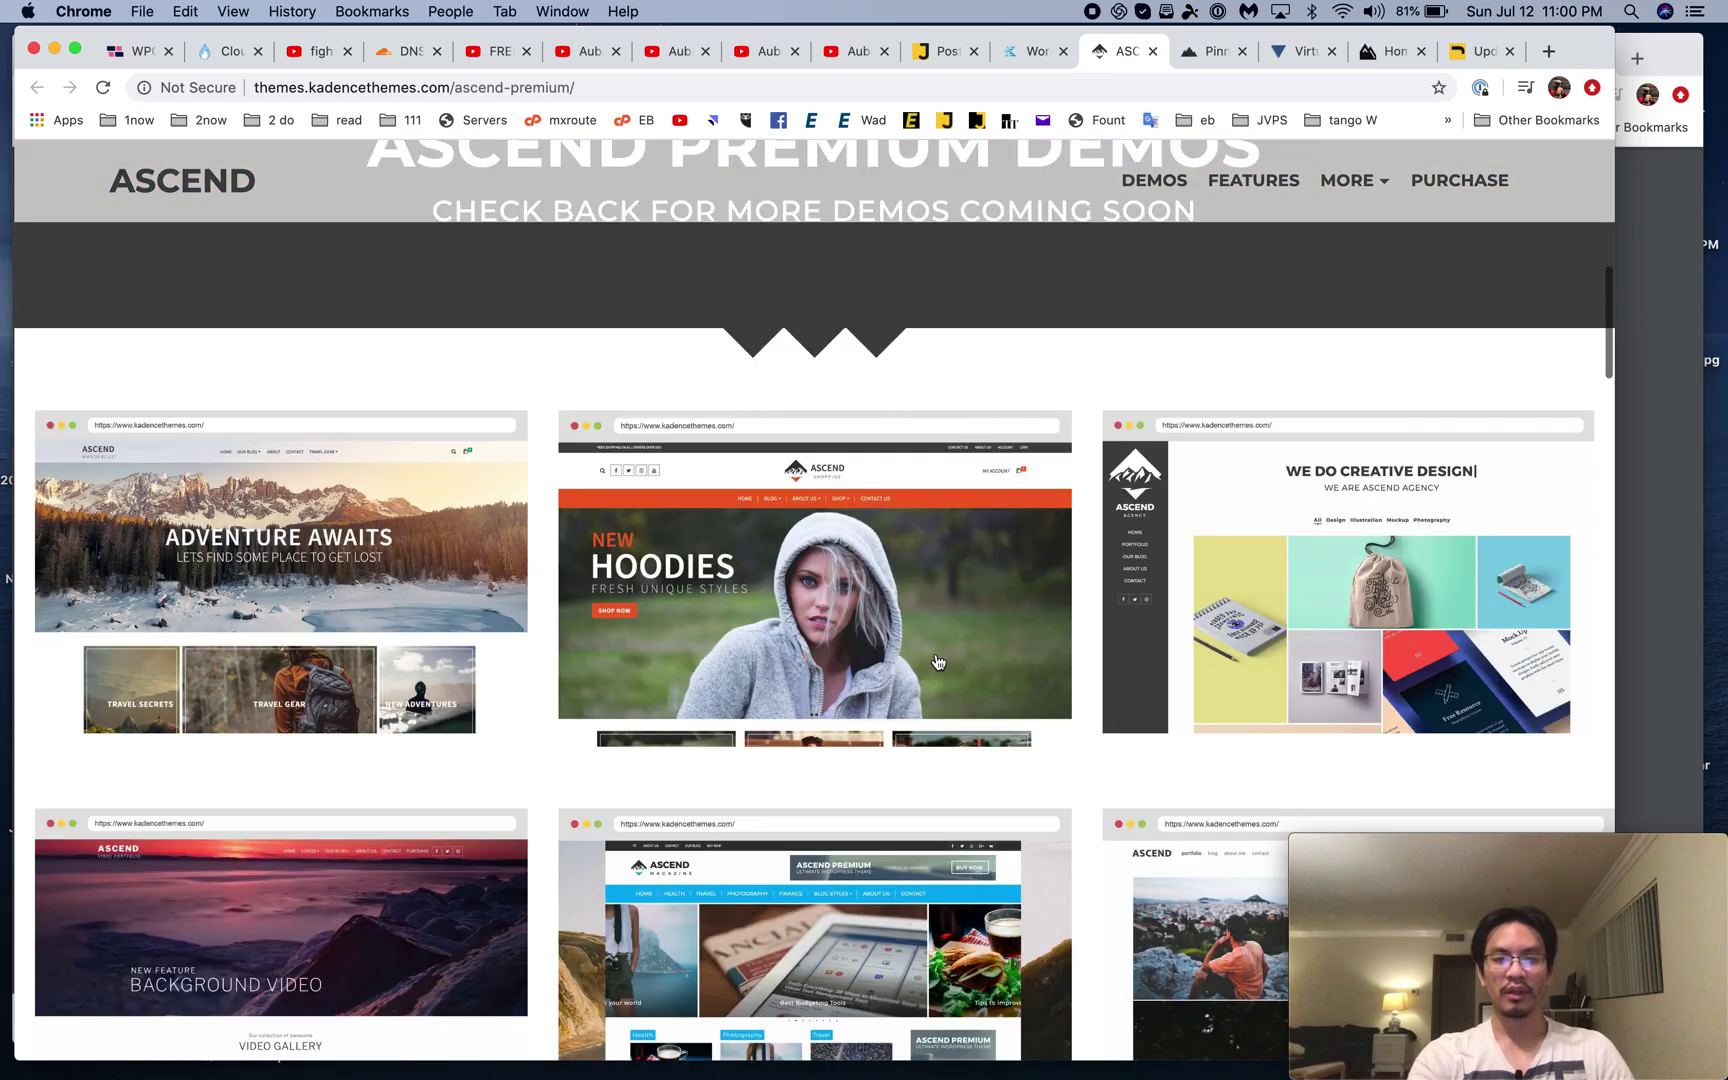
{"action": "scroll", "coordinate": [937, 661], "scroll_direction": "down", "scroll_amount": 20}
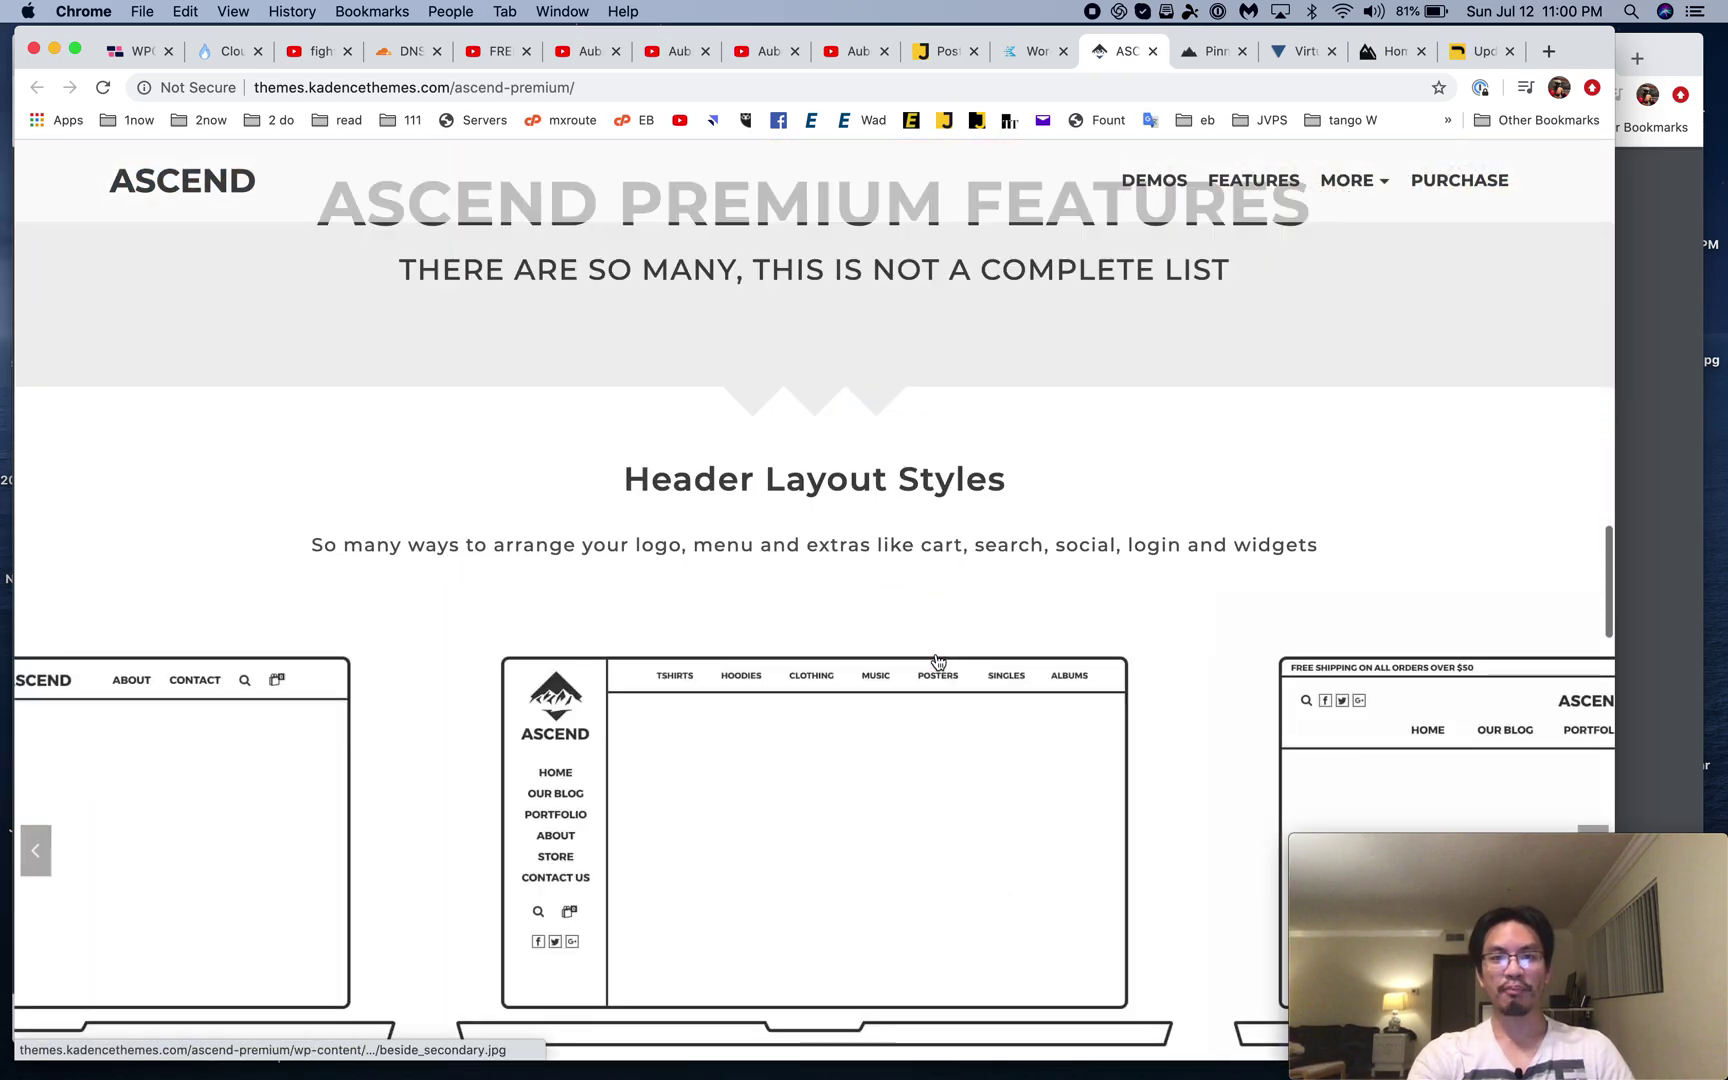
{"action": "scroll", "coordinate": [937, 662], "scroll_direction": "down", "scroll_amount": 20}
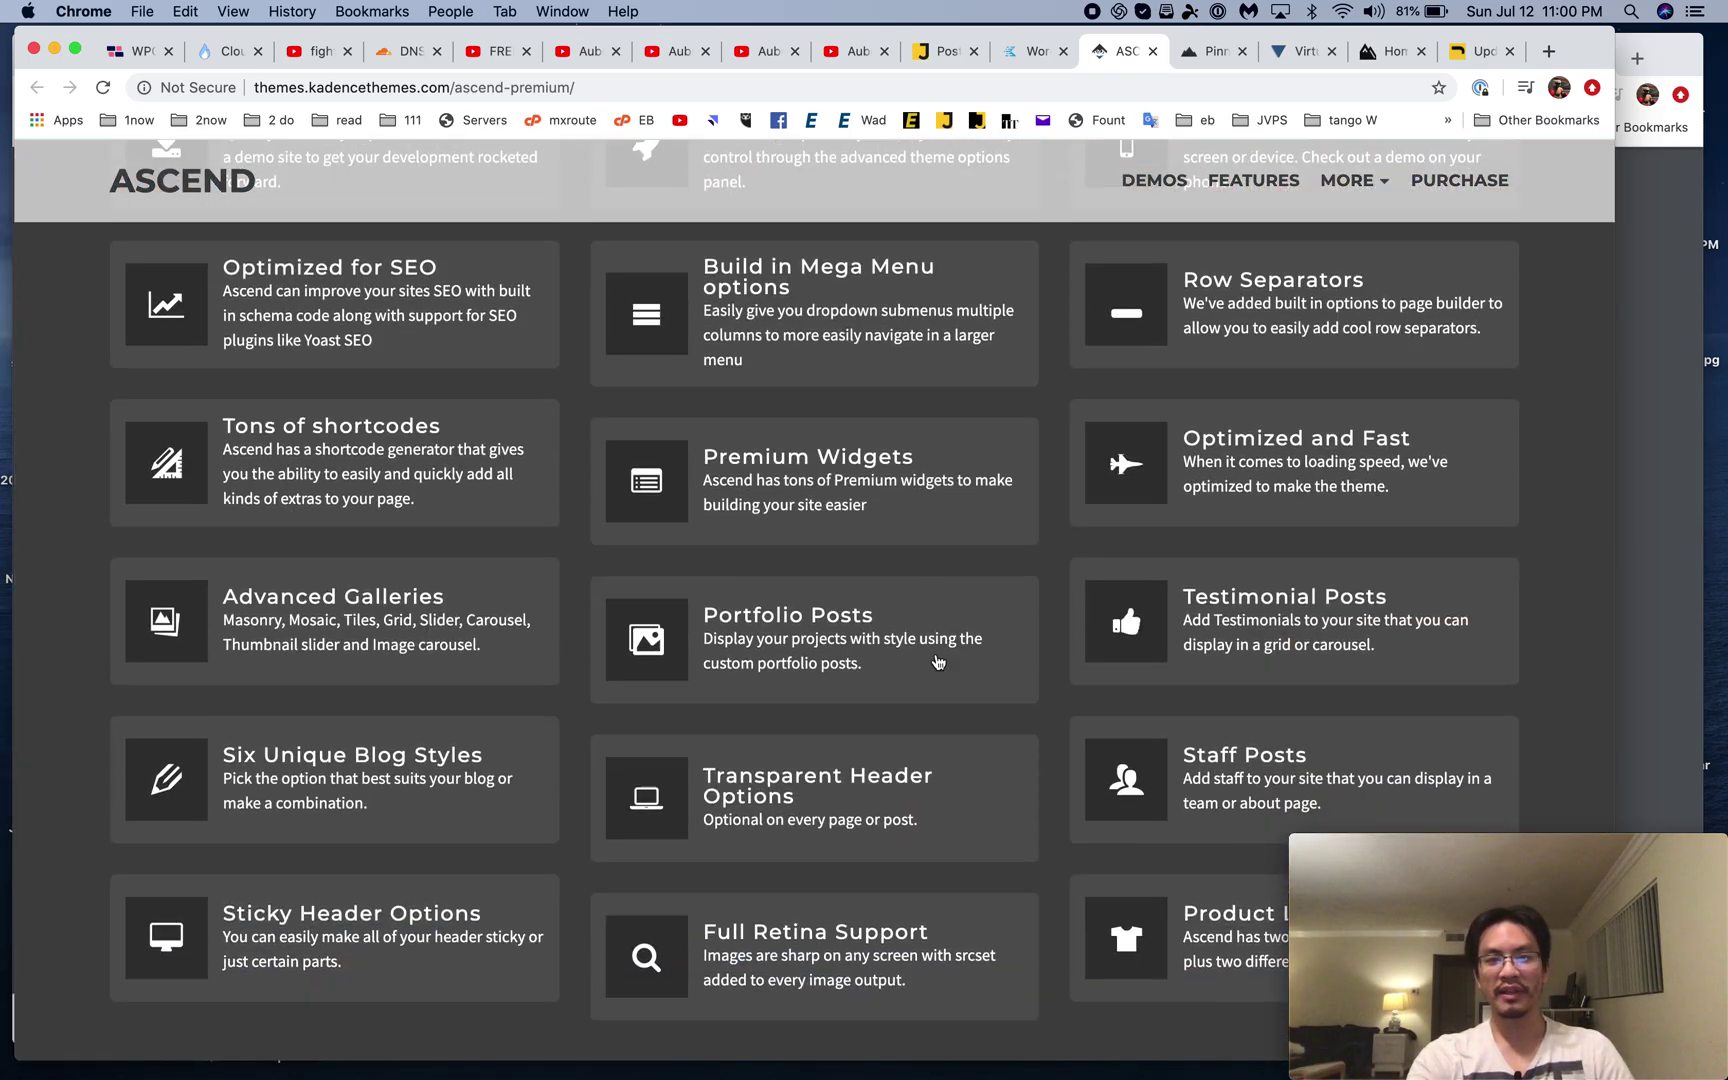
{"action": "scroll", "coordinate": [937, 661], "scroll_direction": "down", "scroll_amount": 5}
{"action": "scroll", "coordinate": [937, 661], "scroll_direction": "up", "scroll_amount": 10}
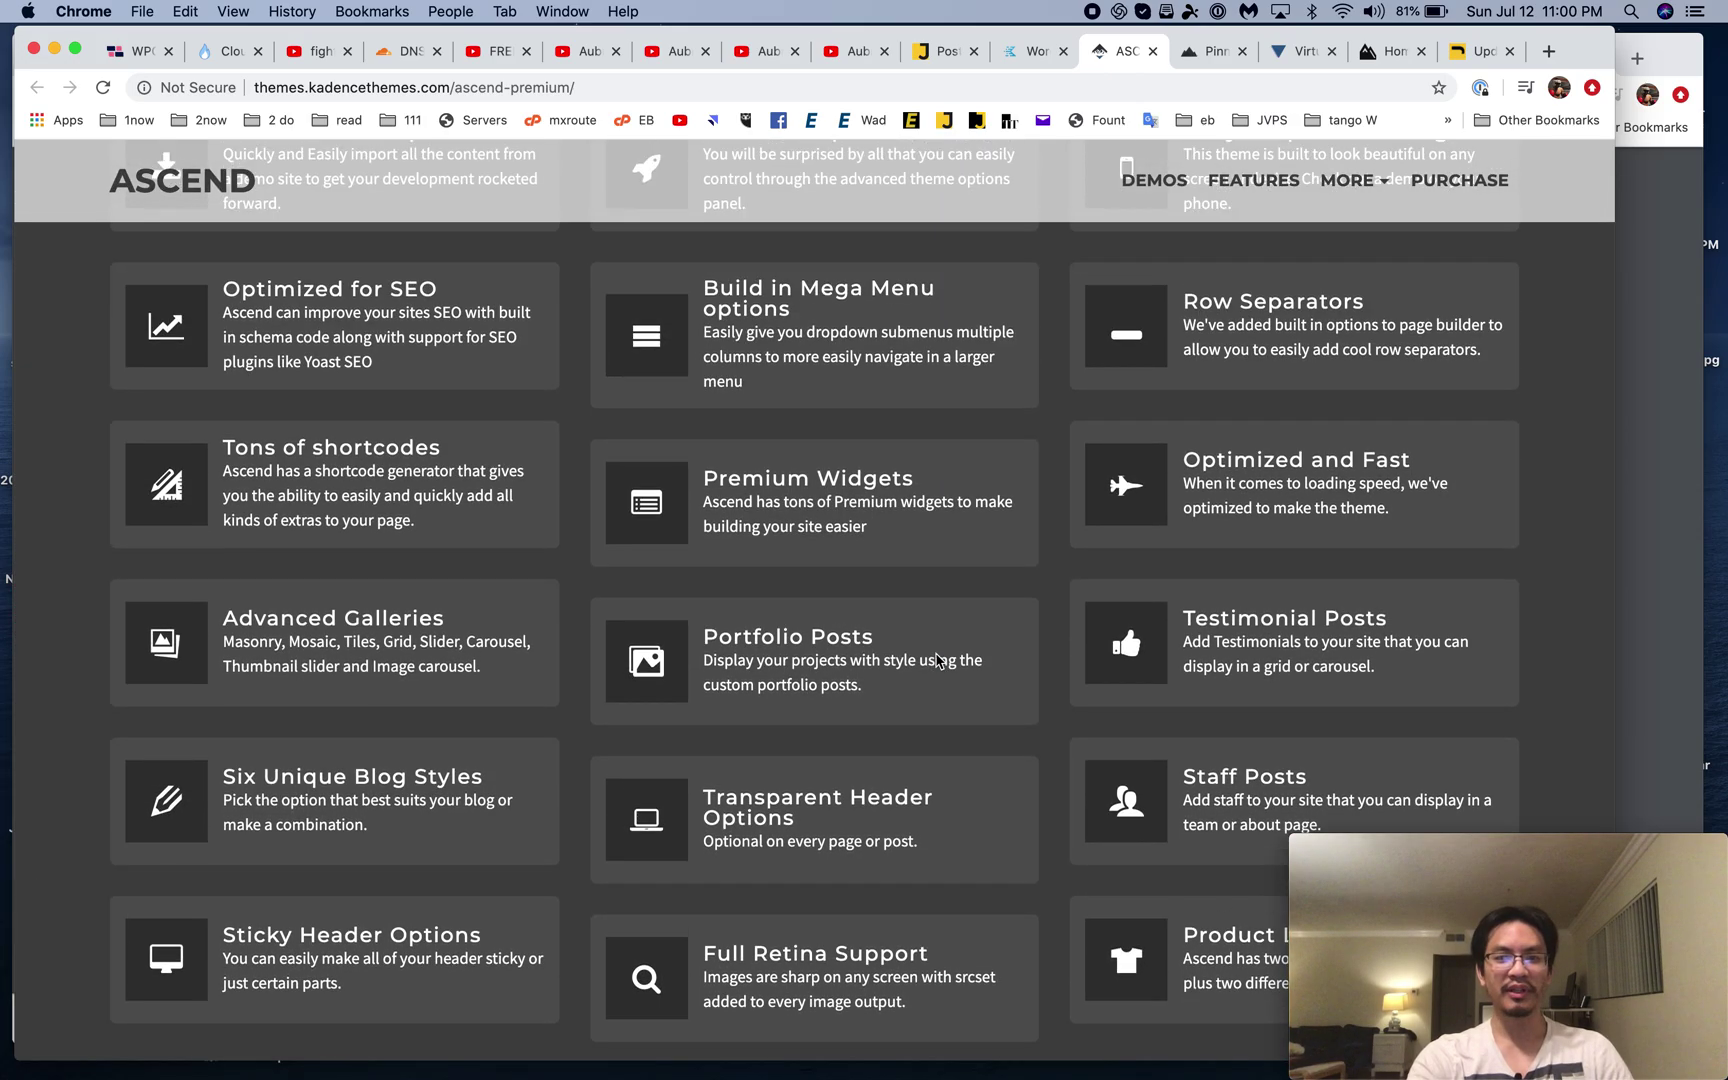
{"action": "scroll", "coordinate": [937, 661], "scroll_direction": "up", "scroll_amount": 6}
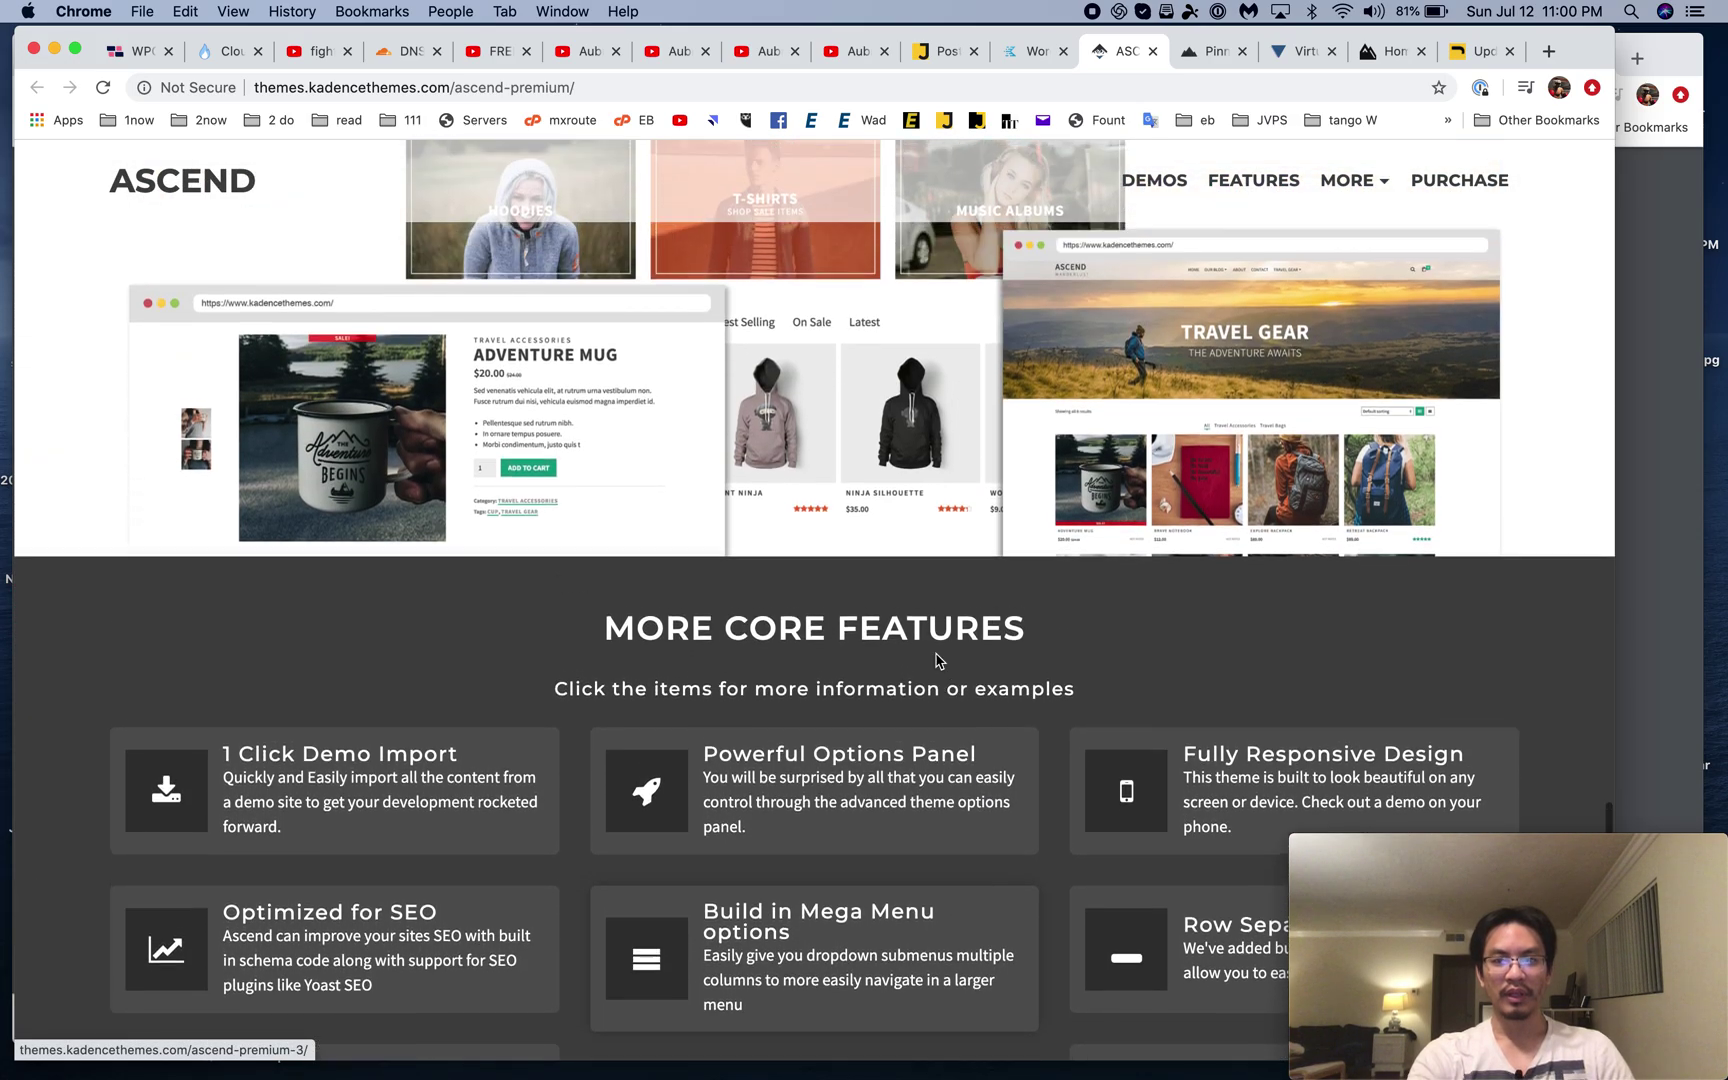
{"action": "scroll", "coordinate": [937, 655], "scroll_direction": "down", "scroll_amount": 8}
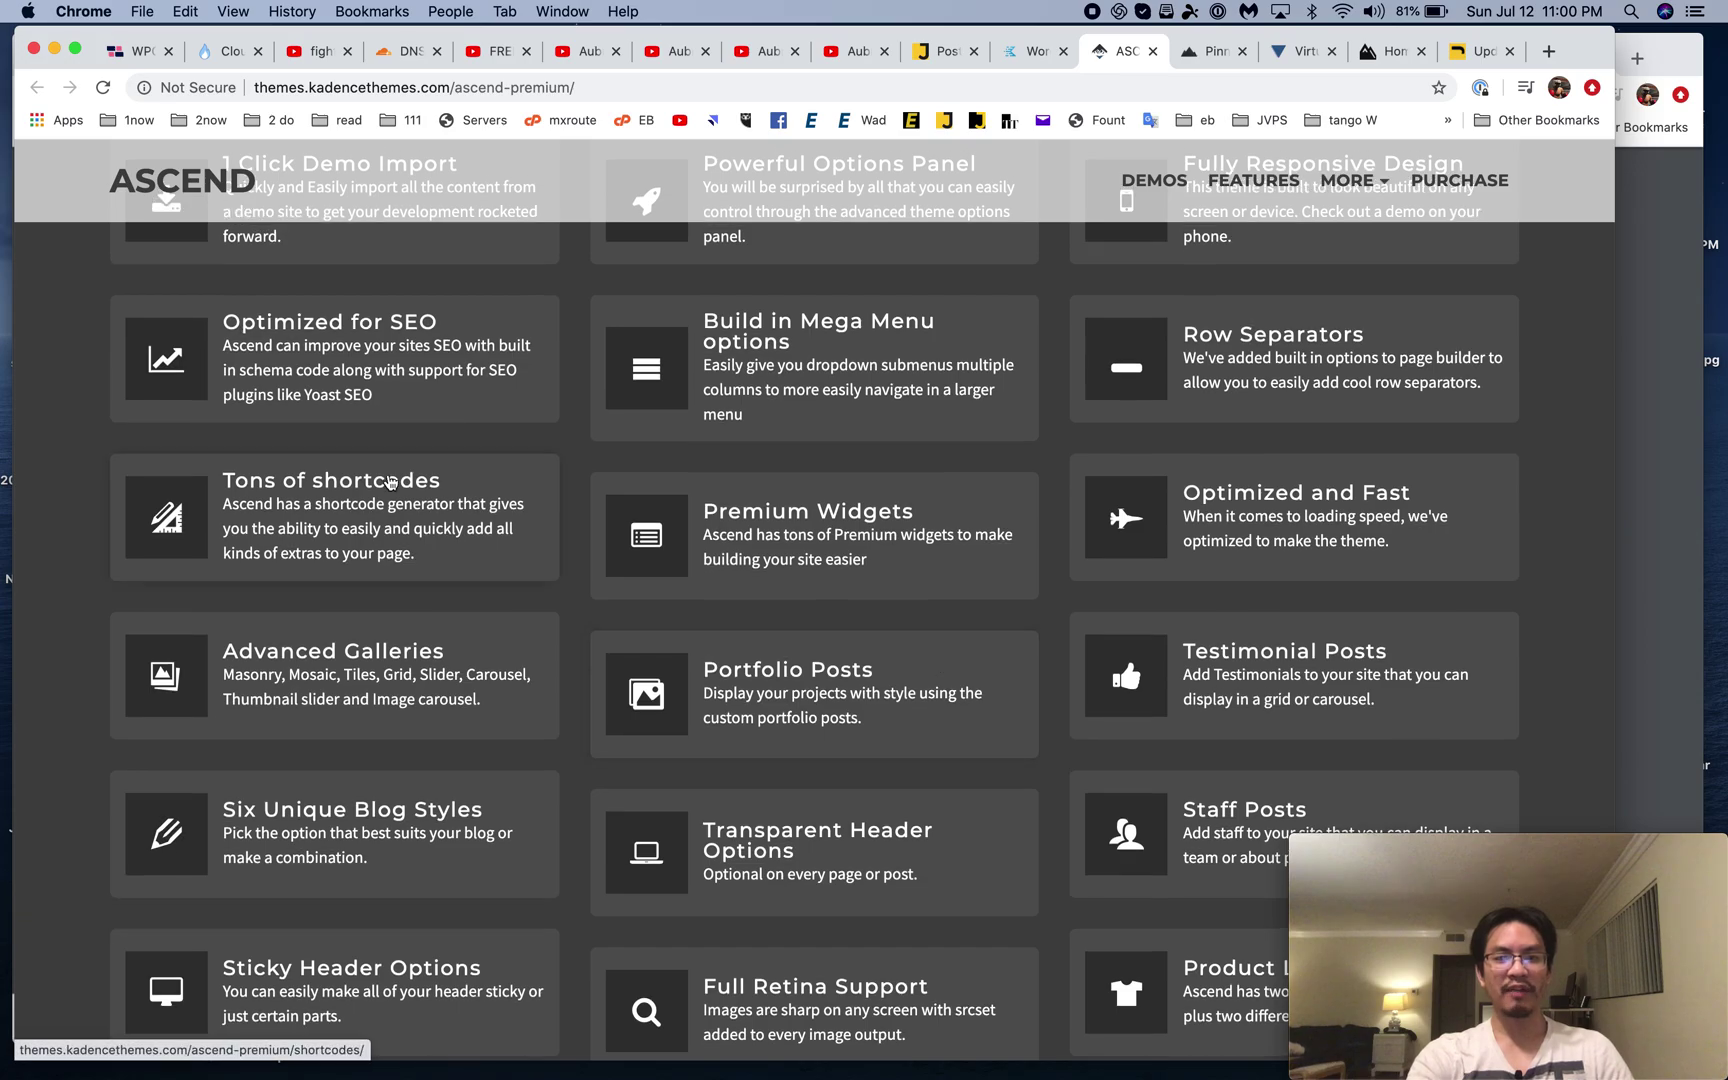
{"action": "scroll", "coordinate": [1105, 820], "scroll_direction": "up", "scroll_amount": 15}
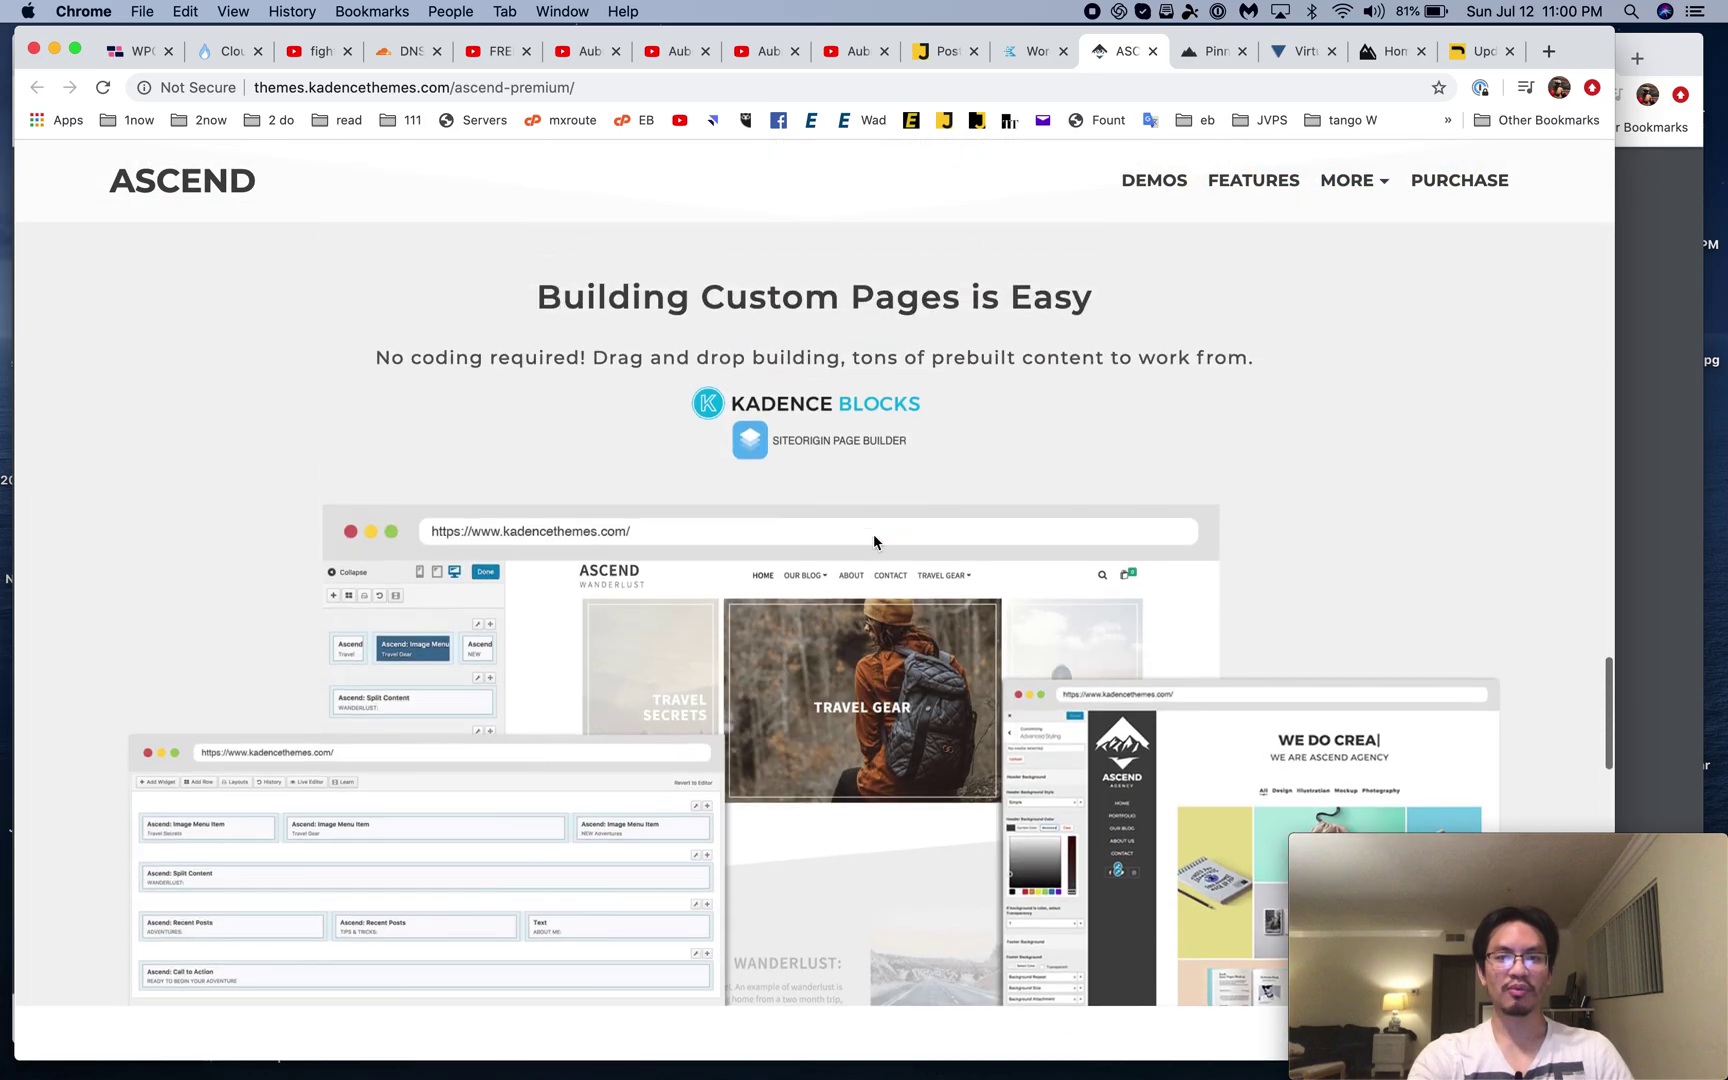
{"action": "scroll", "coordinate": [873, 535], "scroll_direction": "up", "scroll_amount": 15}
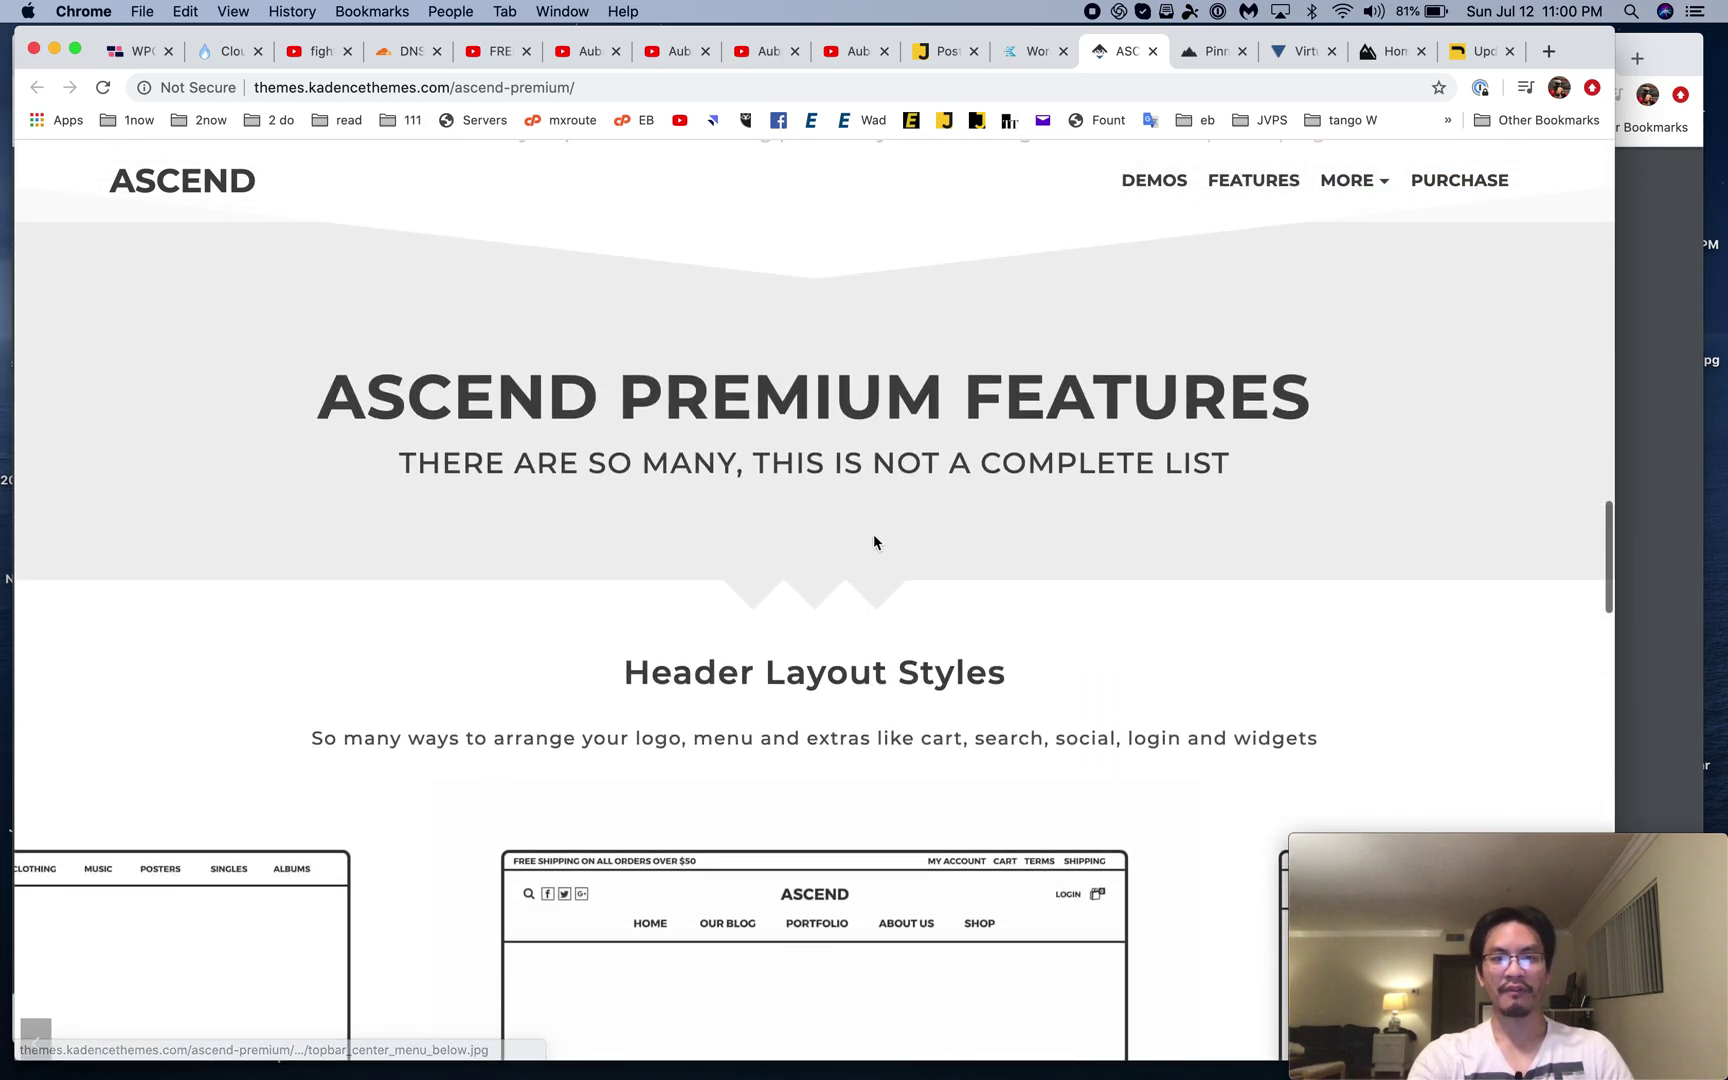
{"action": "scroll", "coordinate": [873, 540], "scroll_direction": "up", "scroll_amount": 5}
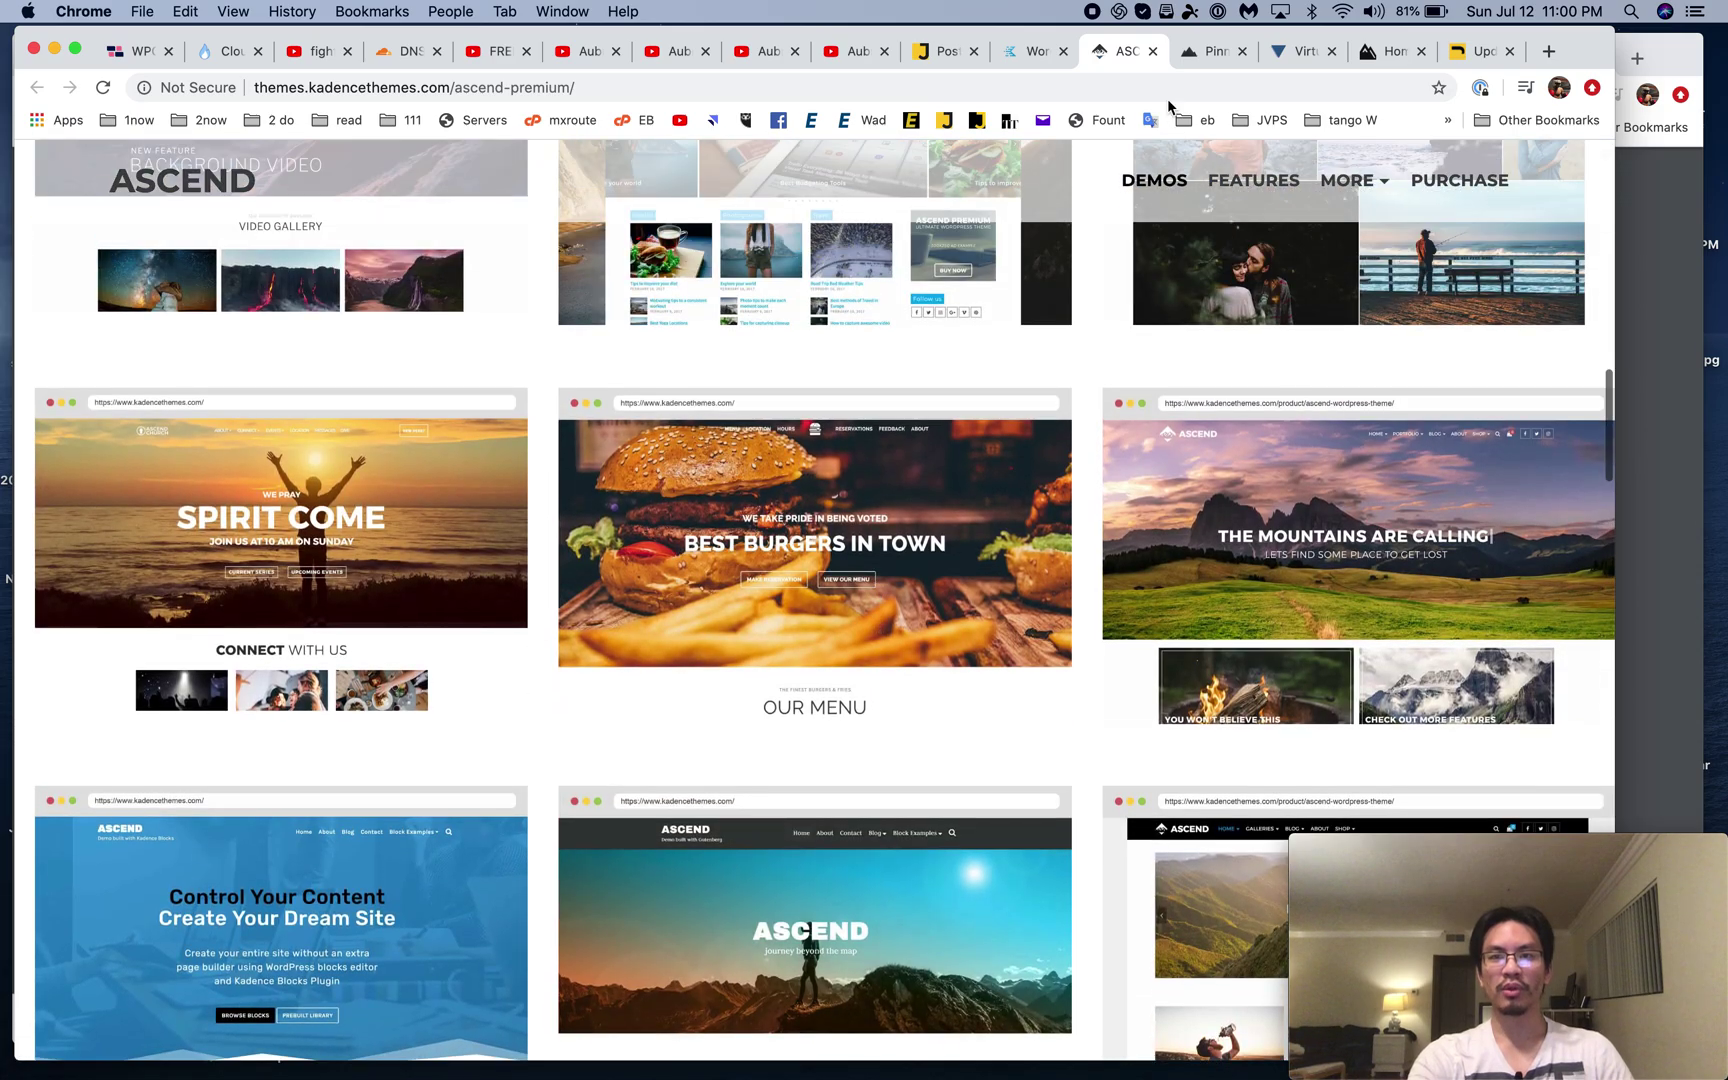
Step: View the Pinnacle demo, then open the Virtue demo's Shop page
{"action": "left_click", "coordinate": [1196, 58]}
{"action": "scroll", "coordinate": [838, 586], "scroll_direction": "down", "scroll_amount": 10}
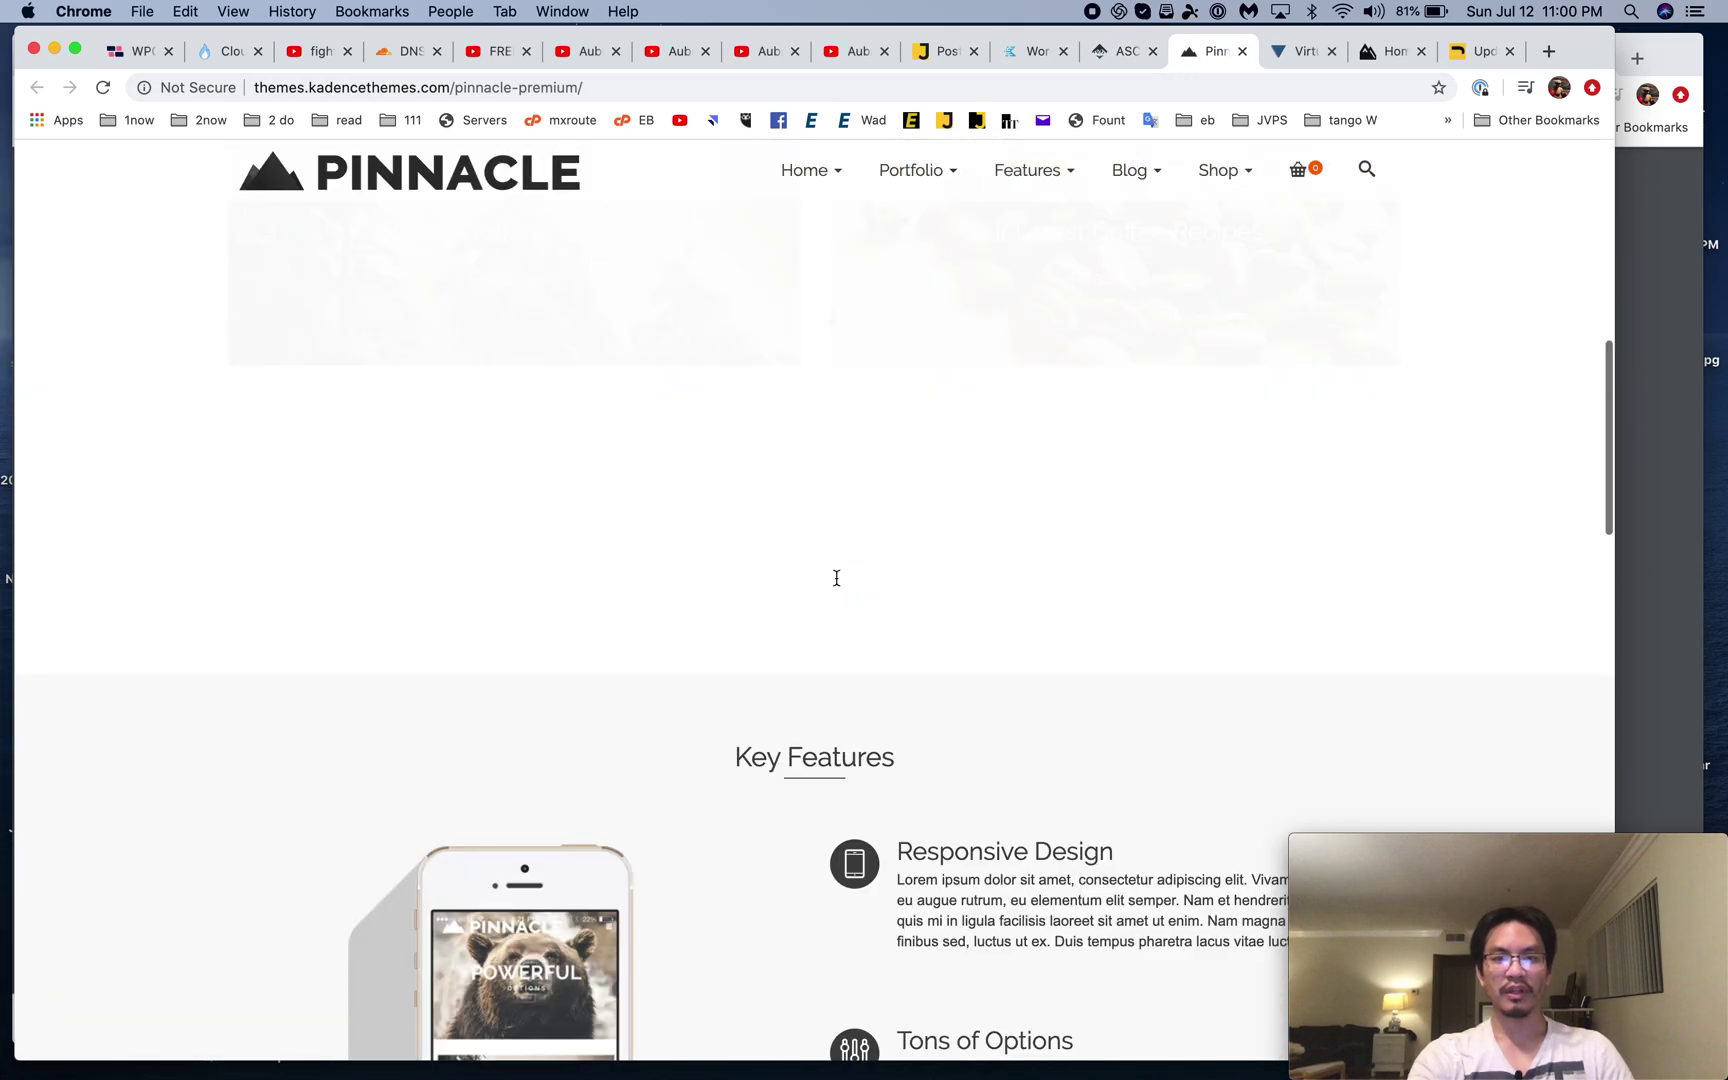
{"action": "left_click", "coordinate": [1135, 170]}
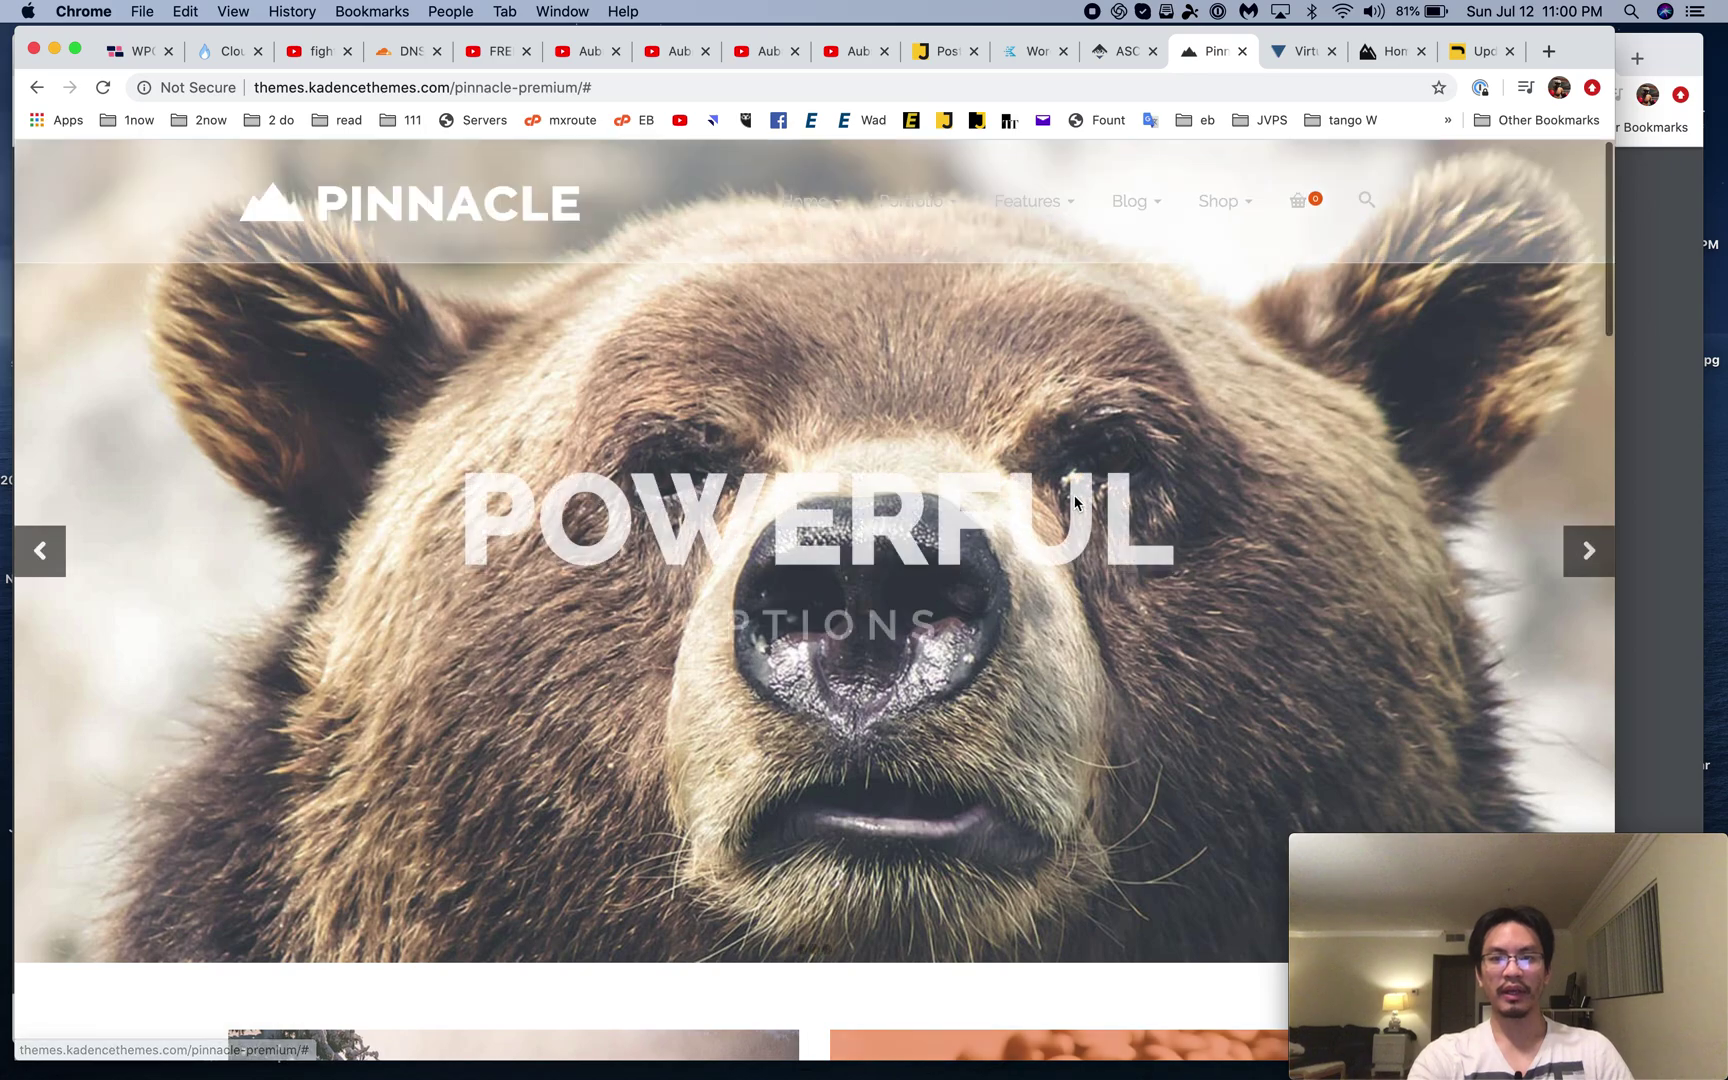
{"action": "left_click", "coordinate": [1303, 51]}
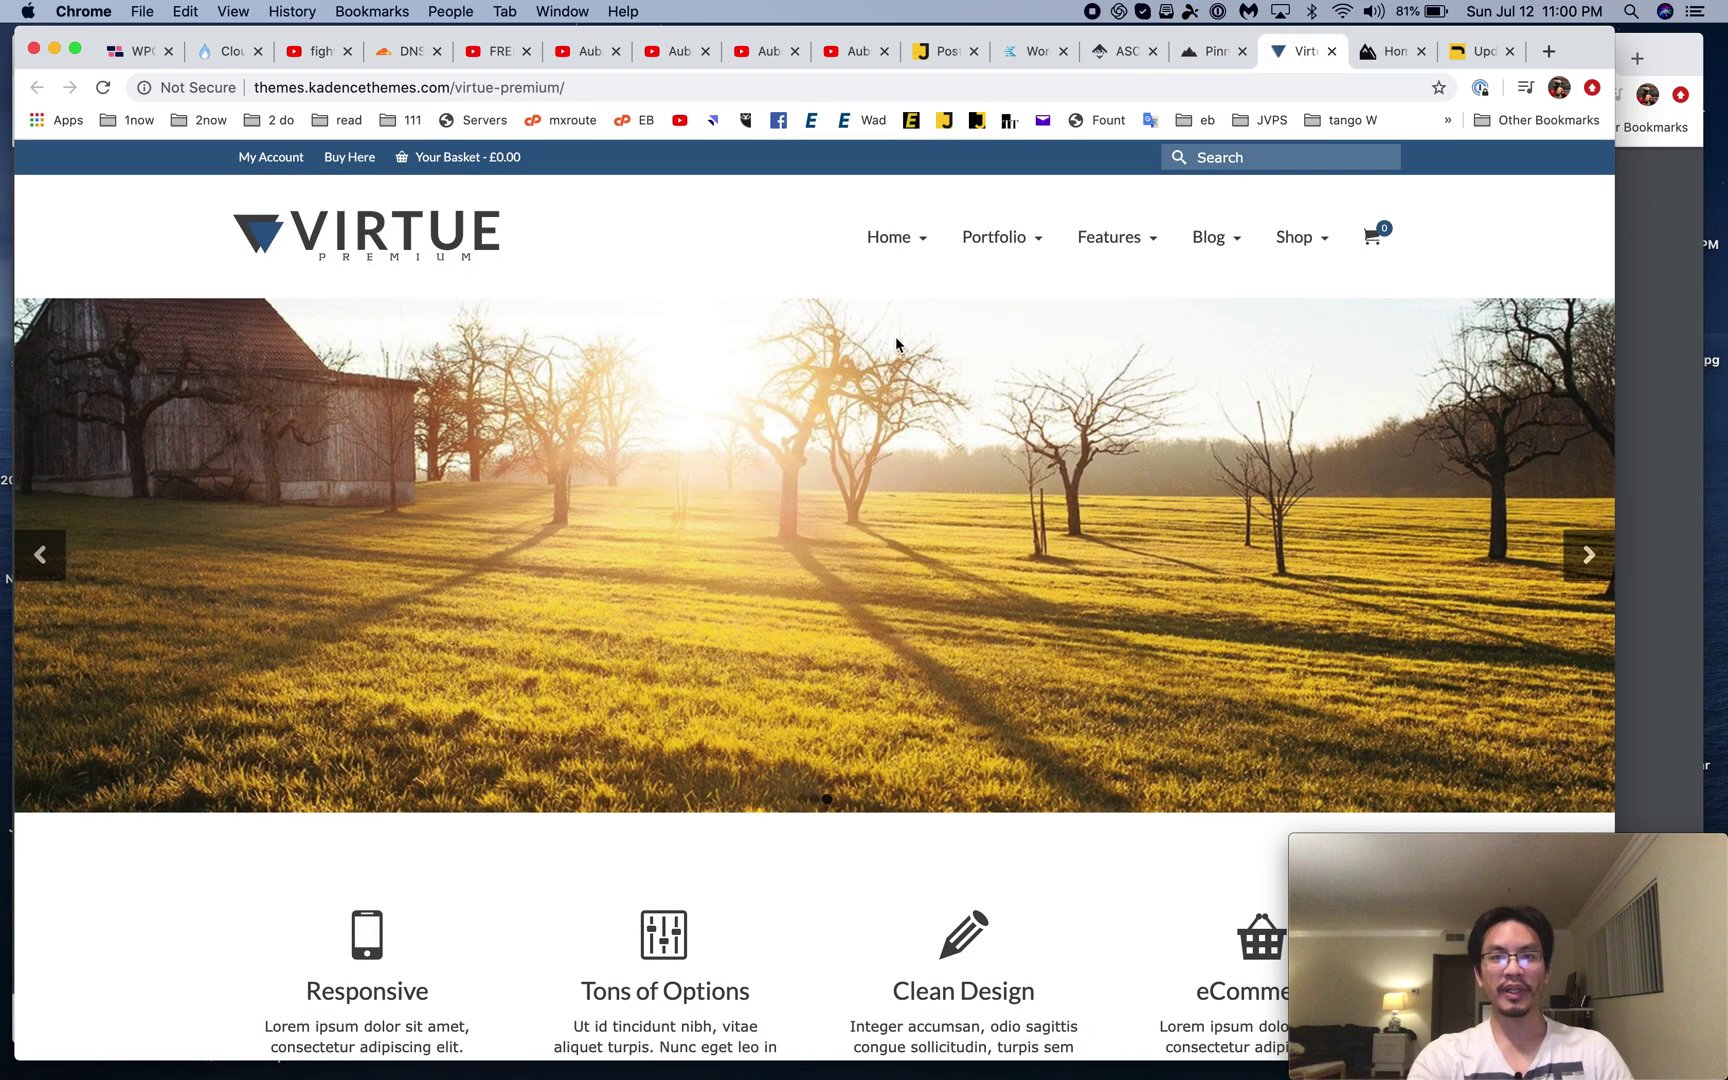
{"action": "mouse_move", "coordinate": [1053, 236]}
{"action": "mouse_move", "coordinate": [1215, 282]}
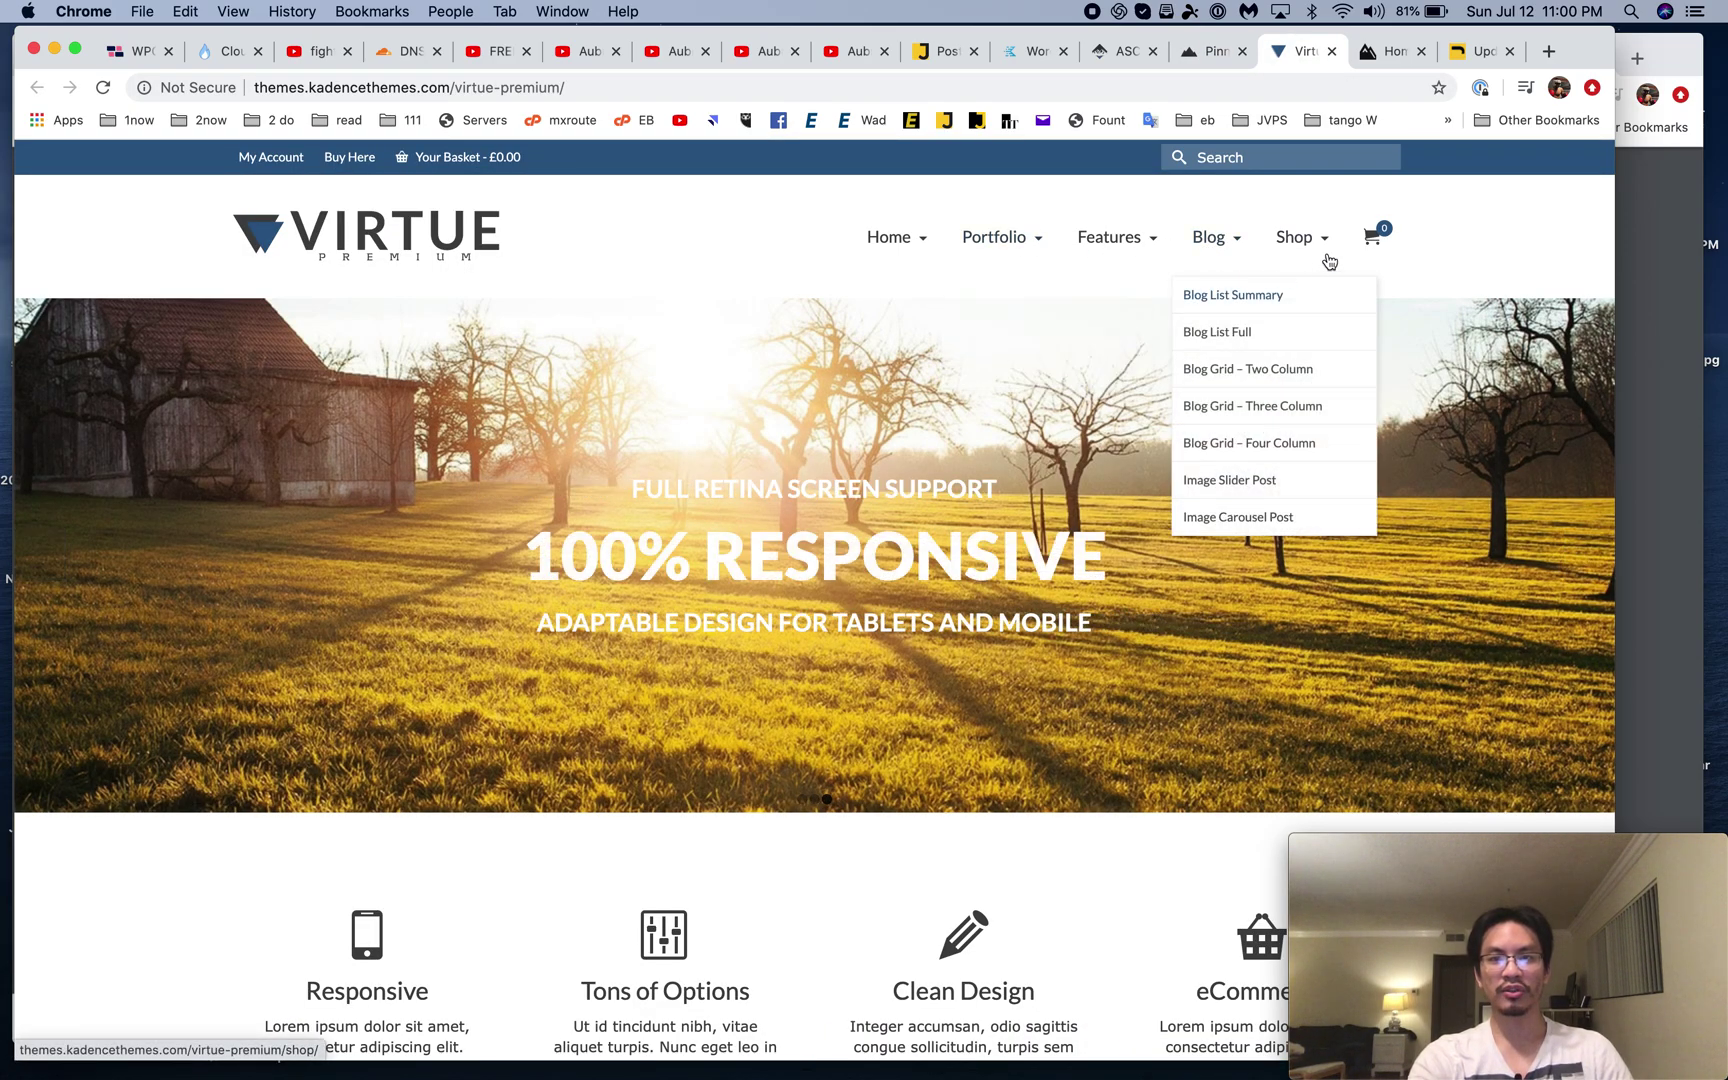
{"action": "left_click", "coordinate": [1297, 263]}
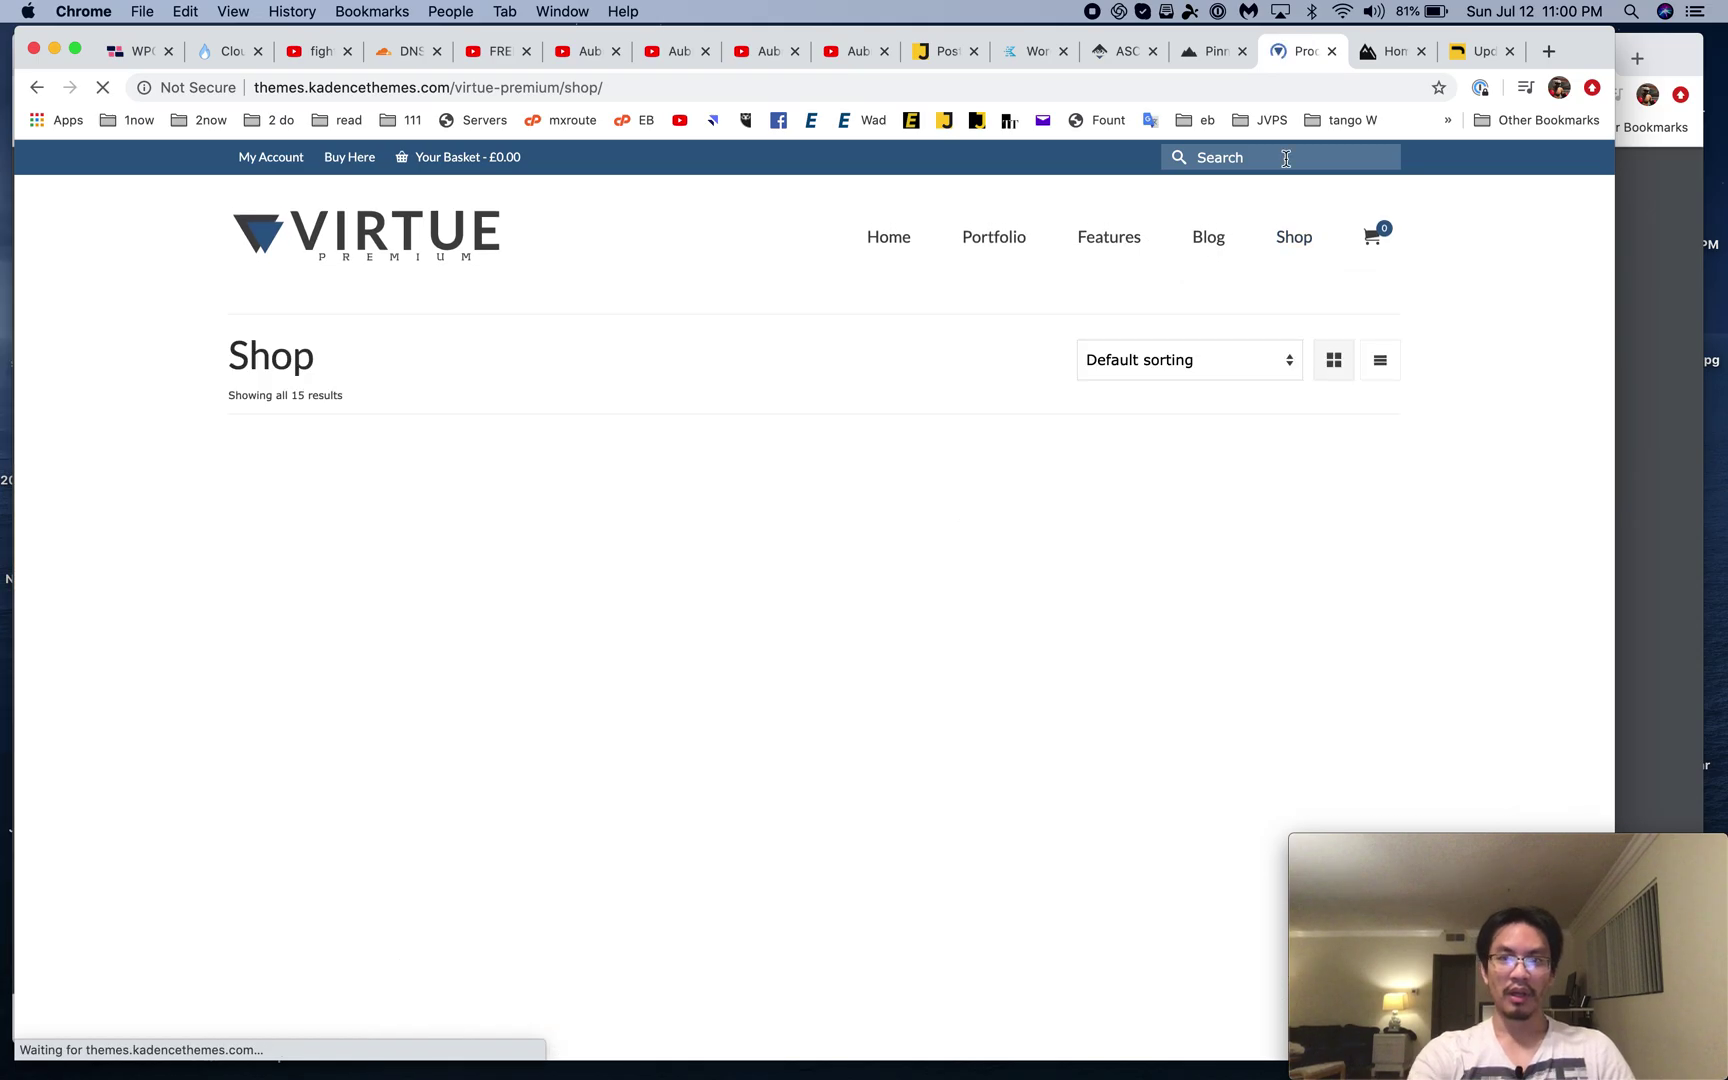
{"action": "left_click", "coordinate": [1384, 60]}
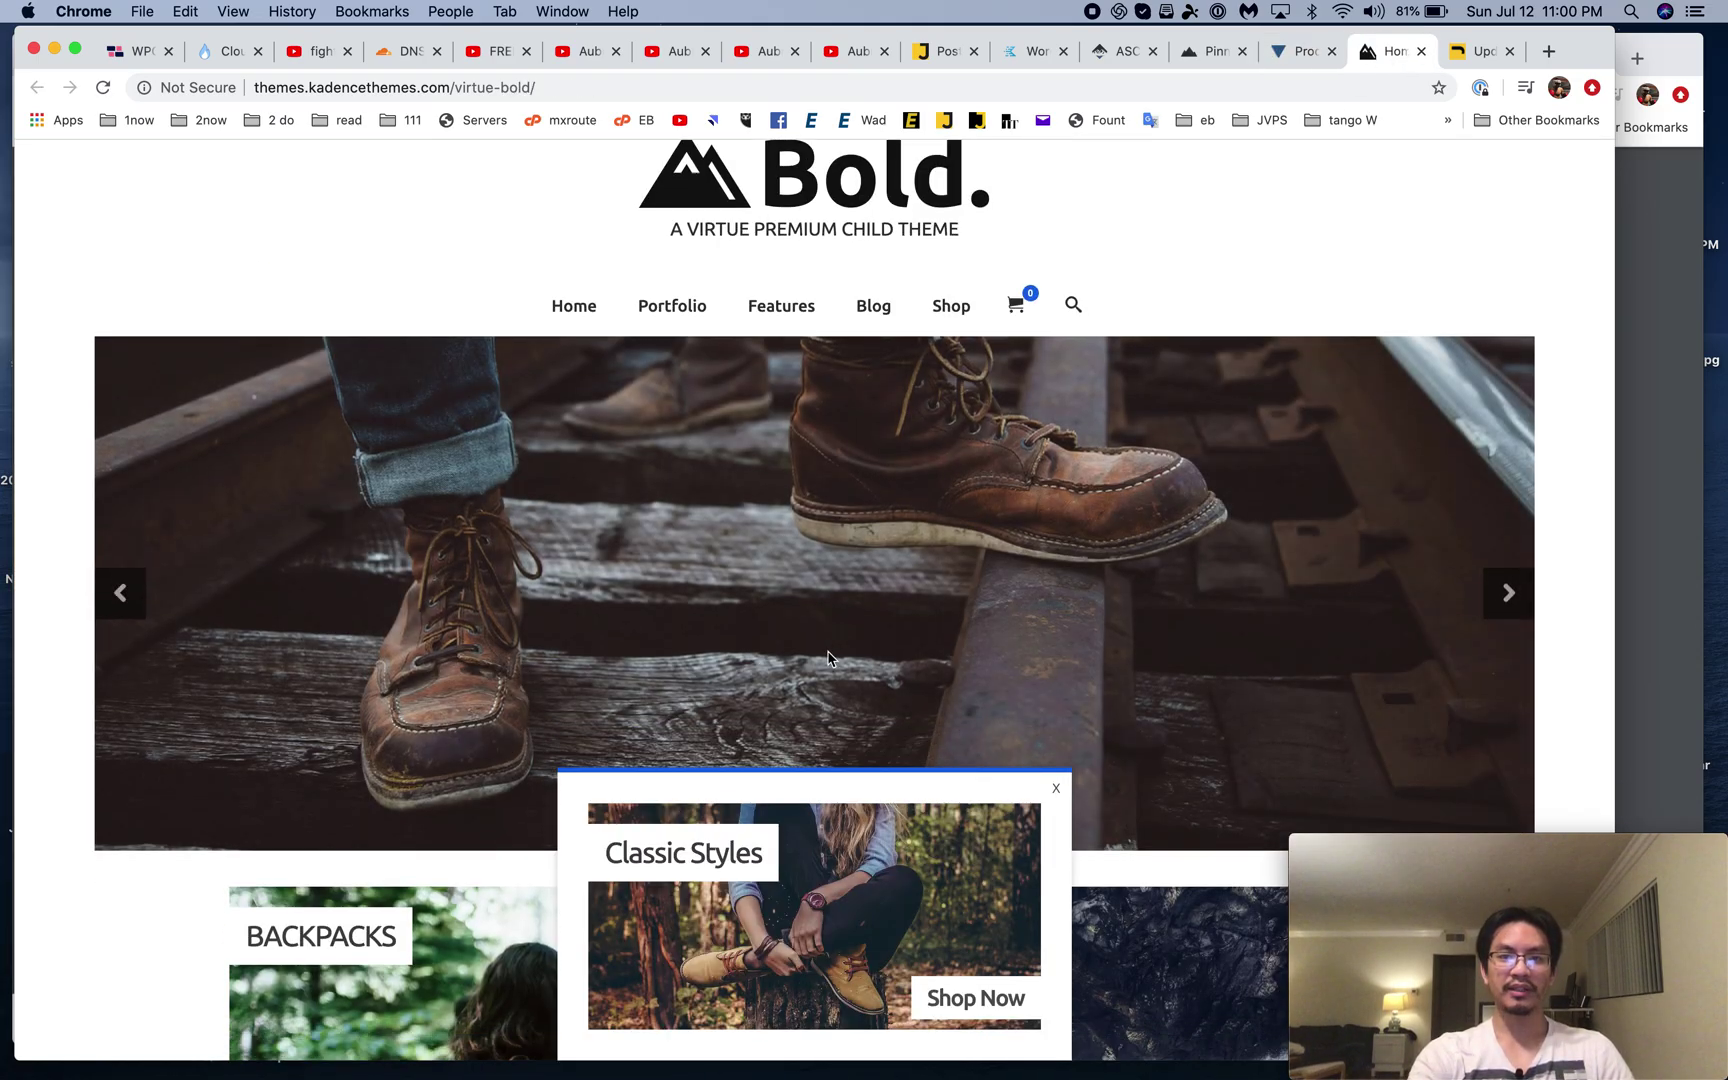
Step: Scroll the Virtue Bold demo and open its shop via the Backpacks Shop Now tile
{"action": "scroll", "coordinate": [829, 660], "scroll_direction": "down", "scroll_amount": 10}
{"action": "scroll", "coordinate": [829, 659], "scroll_direction": "up", "scroll_amount": 5}
{"action": "scroll", "coordinate": [829, 659], "scroll_direction": "down", "scroll_amount": 15}
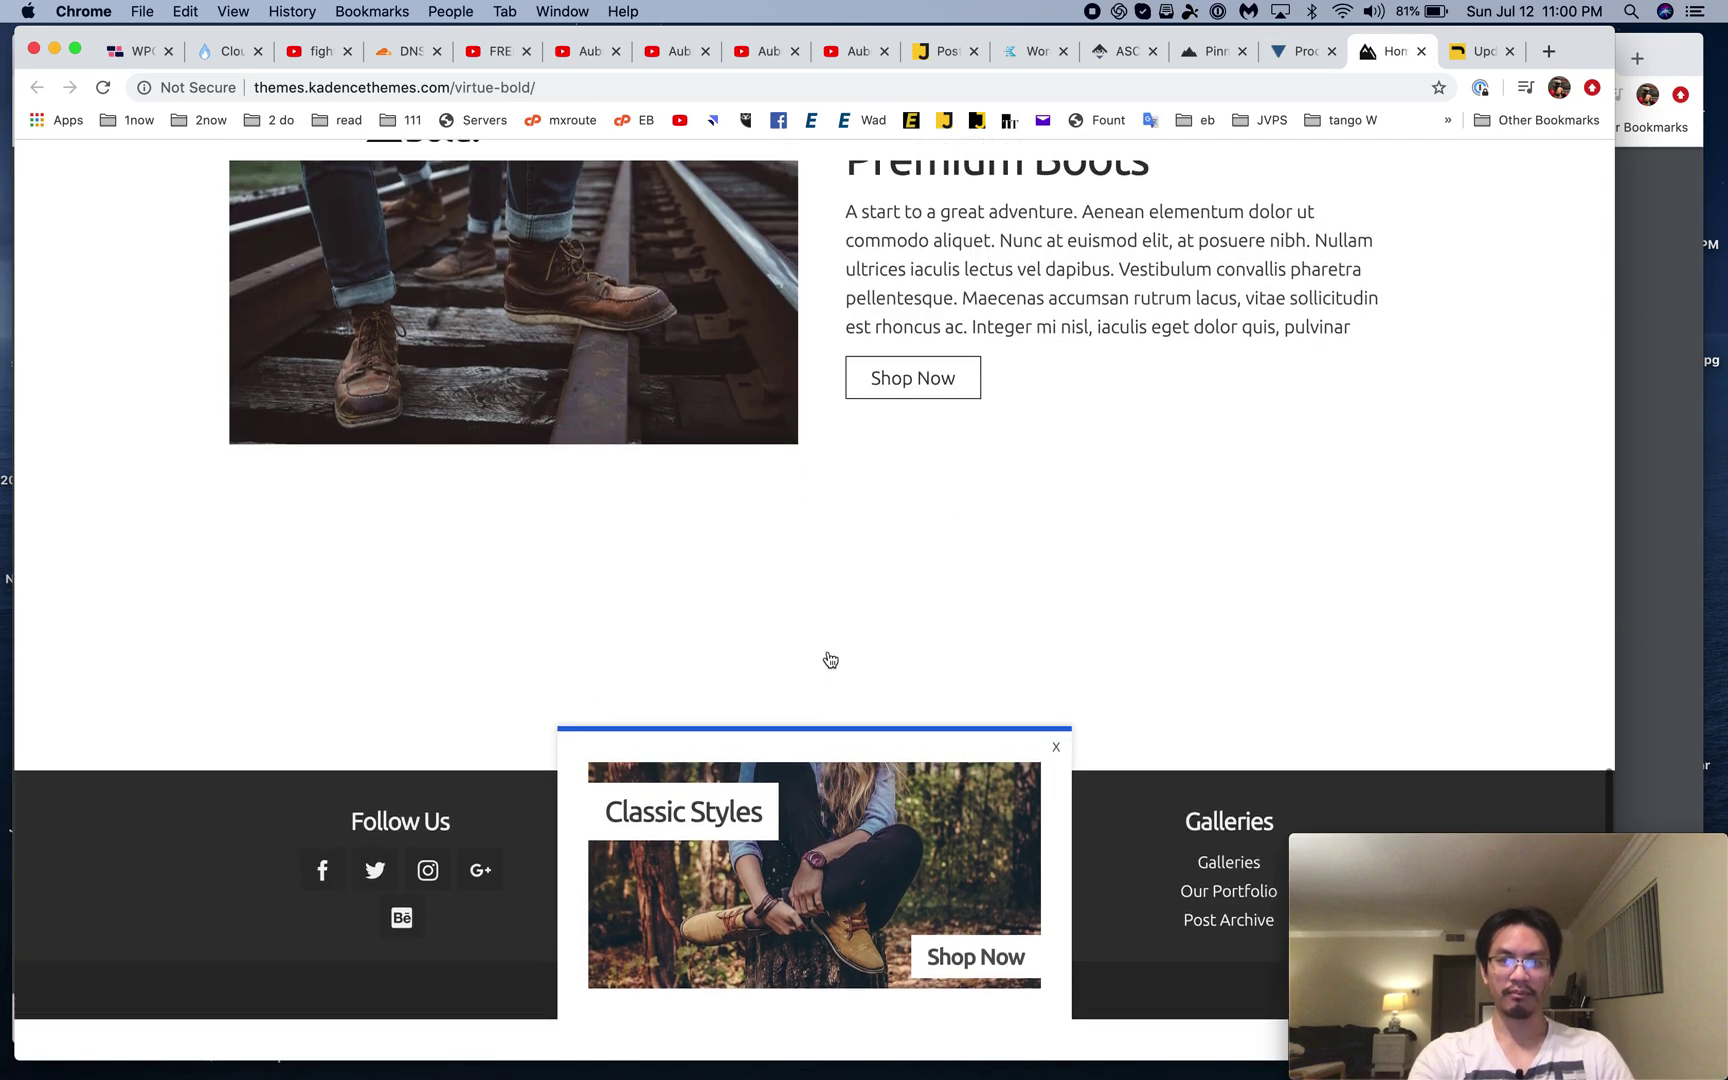
{"action": "scroll", "coordinate": [829, 659], "scroll_direction": "up", "scroll_amount": 15}
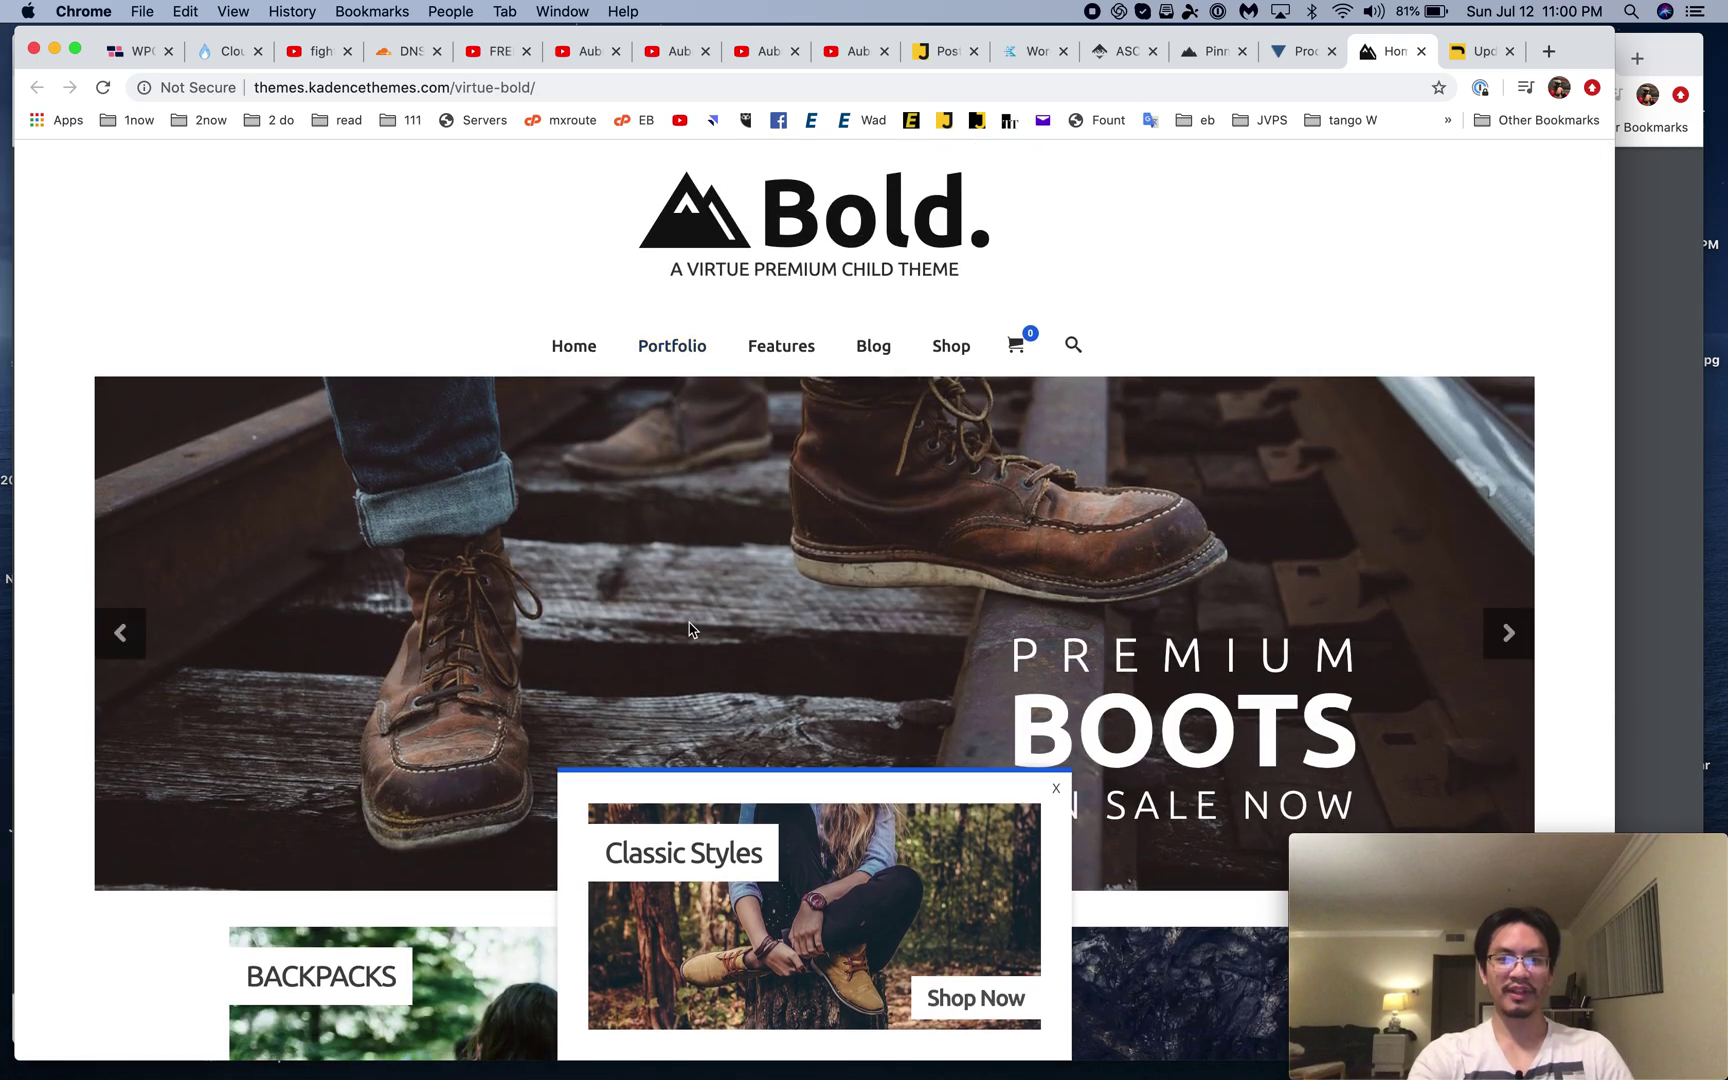
{"action": "scroll", "coordinate": [694, 629], "scroll_direction": "down", "scroll_amount": 8}
{"action": "left_click", "coordinate": [683, 313]}
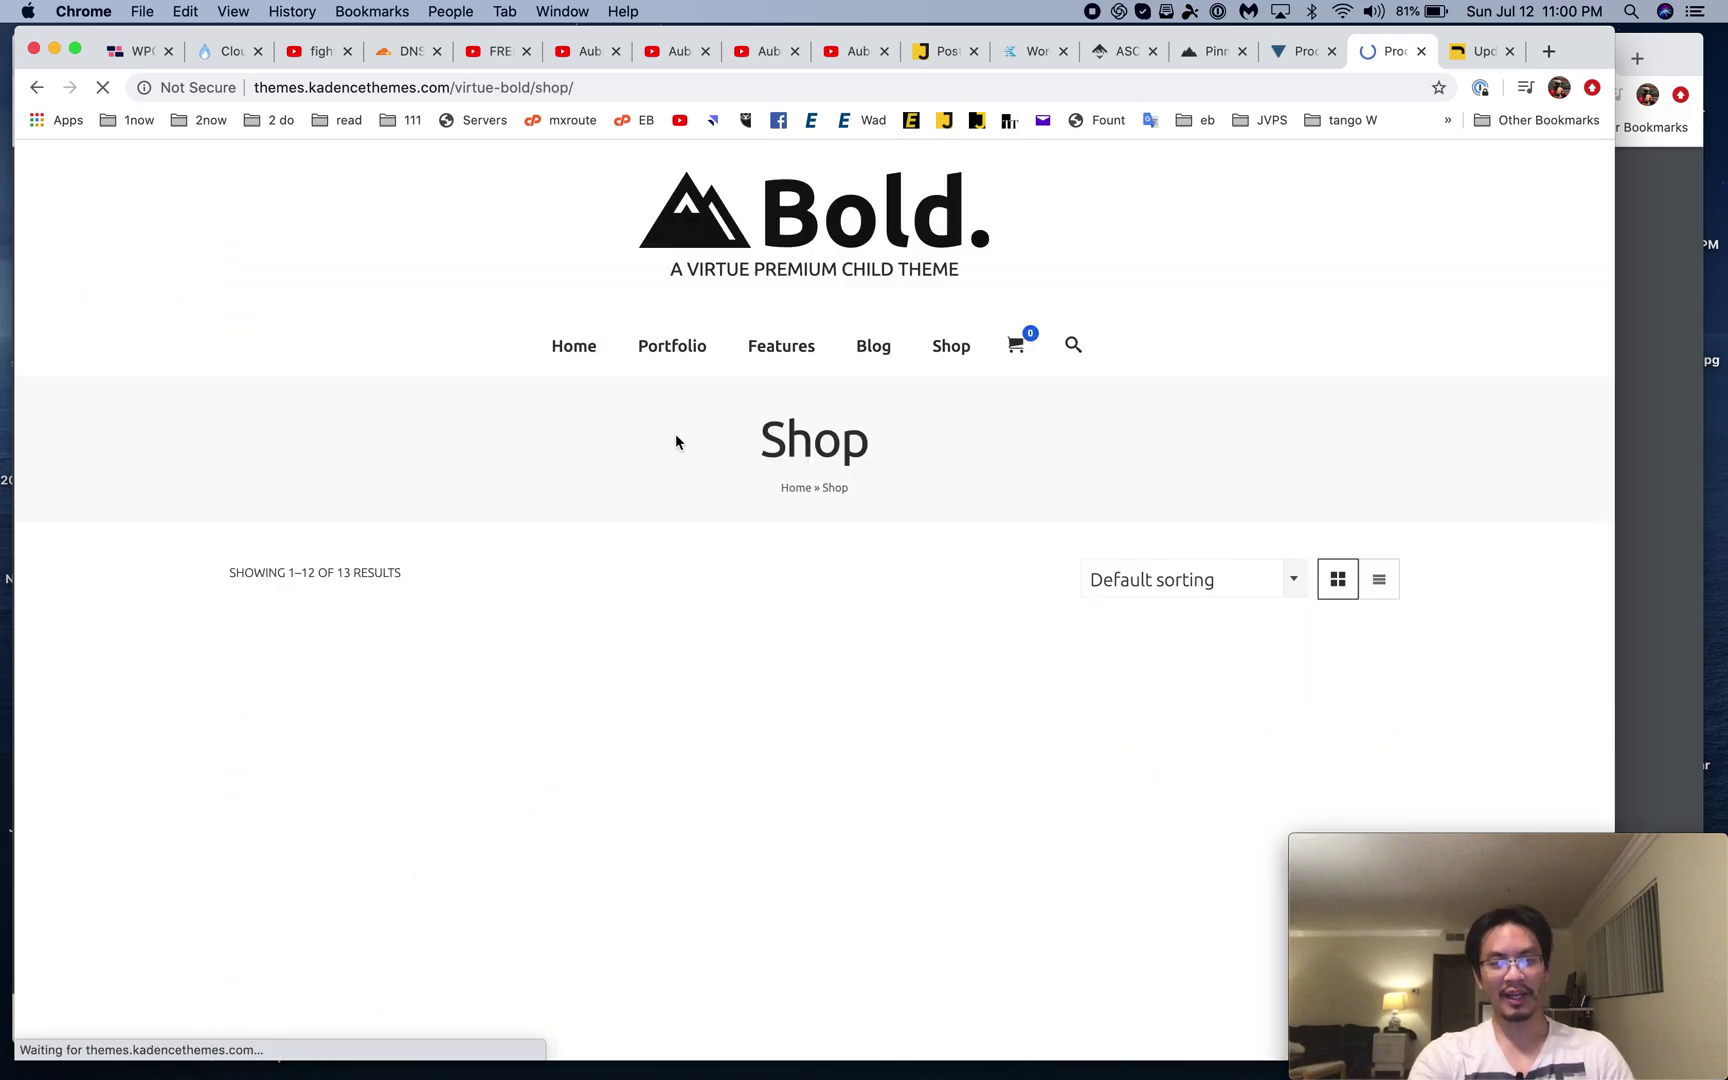
{"action": "scroll", "coordinate": [676, 441], "scroll_direction": "down", "scroll_amount": 3}
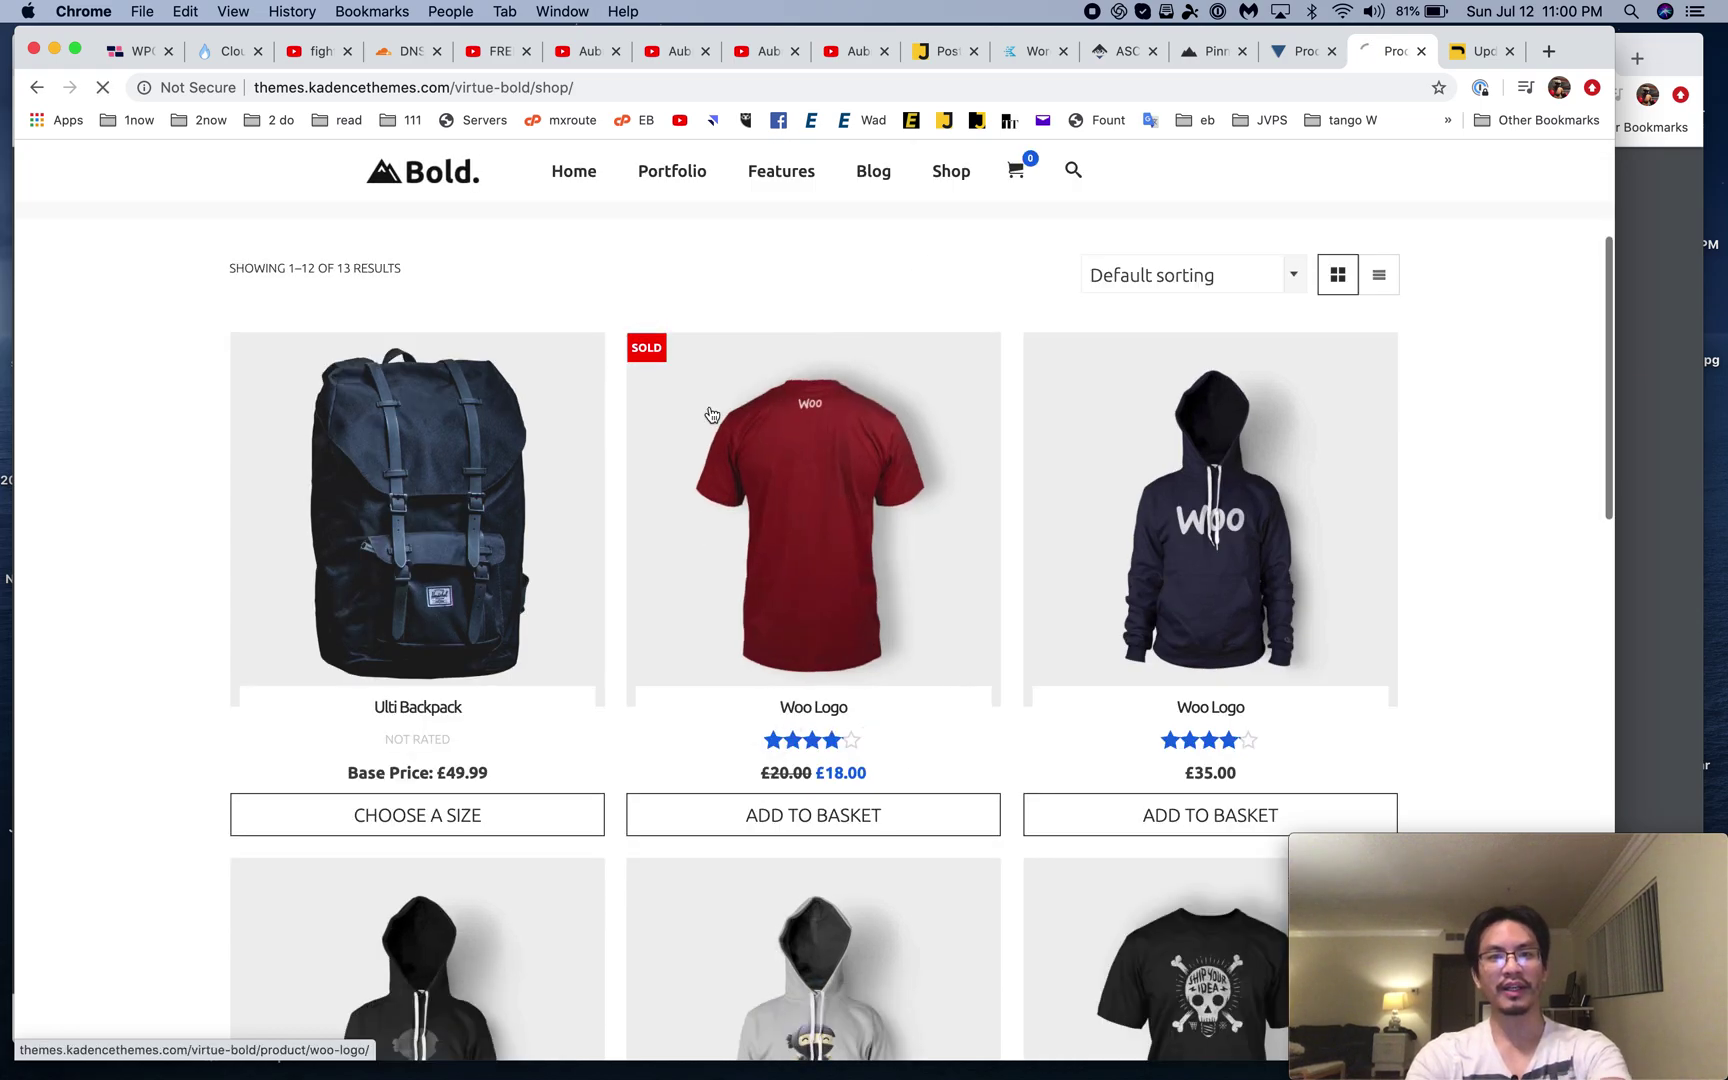
{"action": "left_click", "coordinate": [696, 89]}
Step: Go to frannyscakes.com and browse its About and Creations pages
{"action": "type", "text": "frannyscakes.com"}
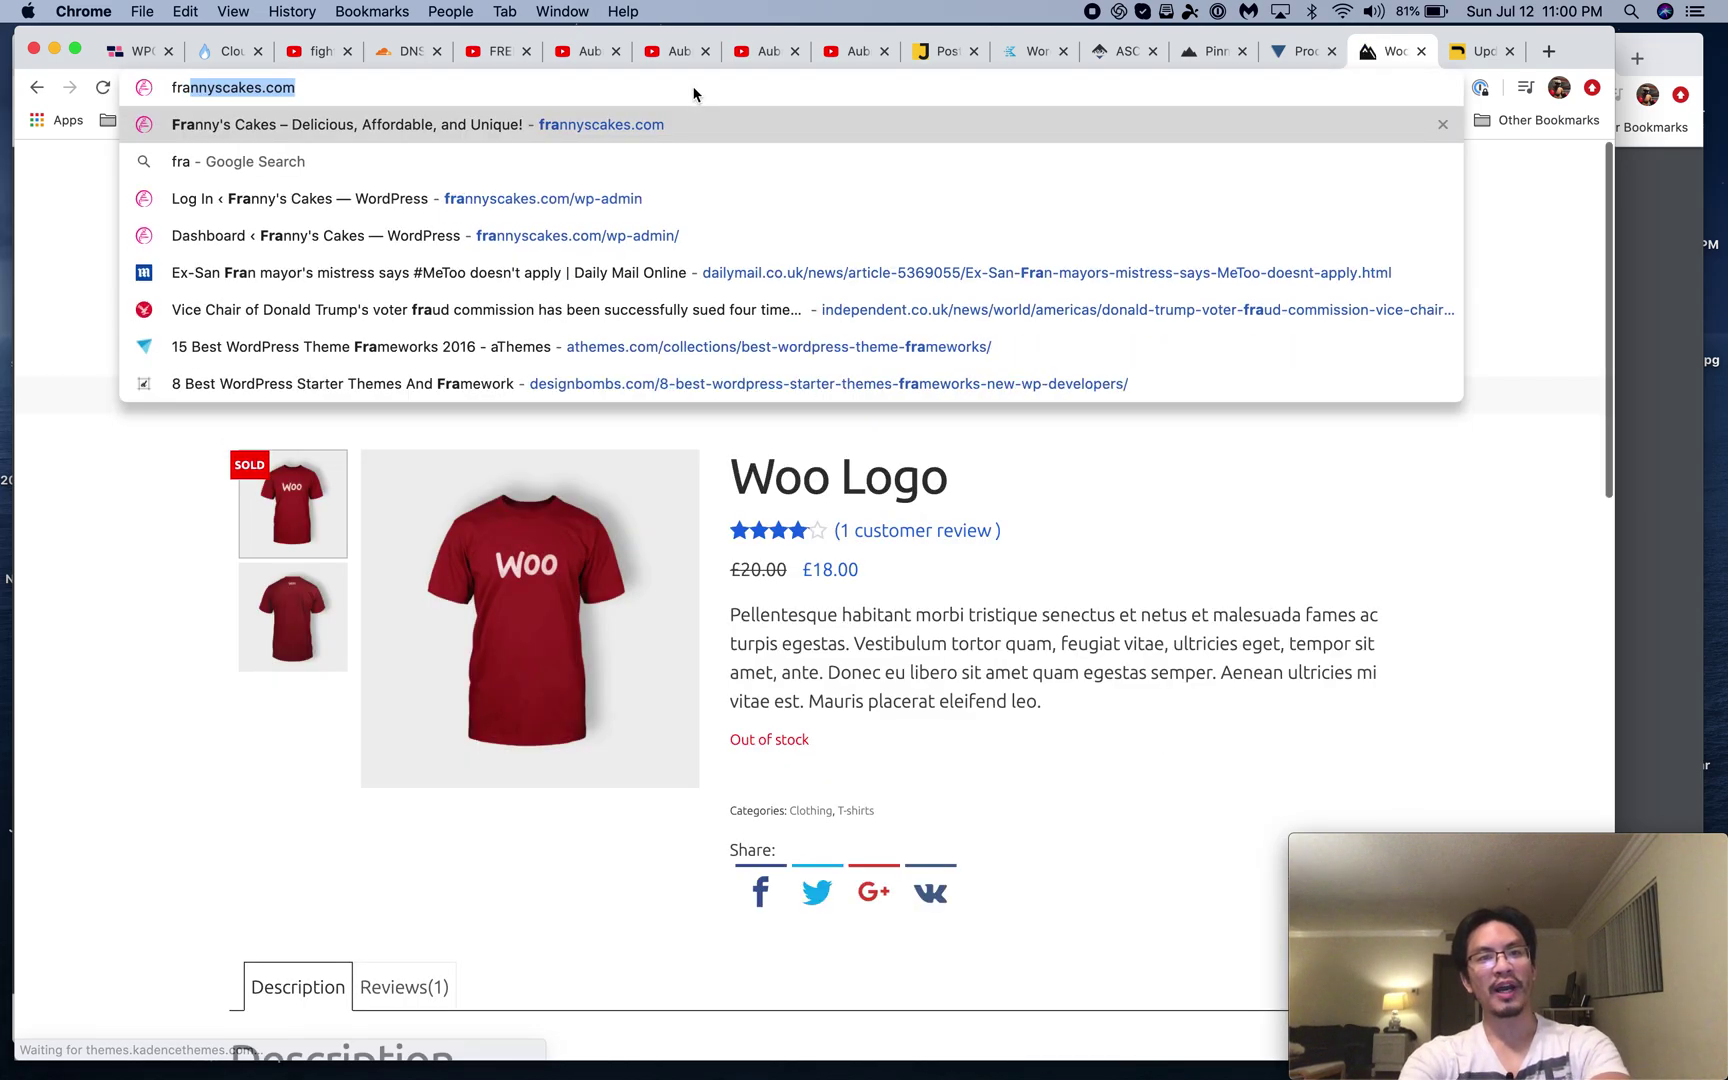
{"action": "key", "text": "Return"}
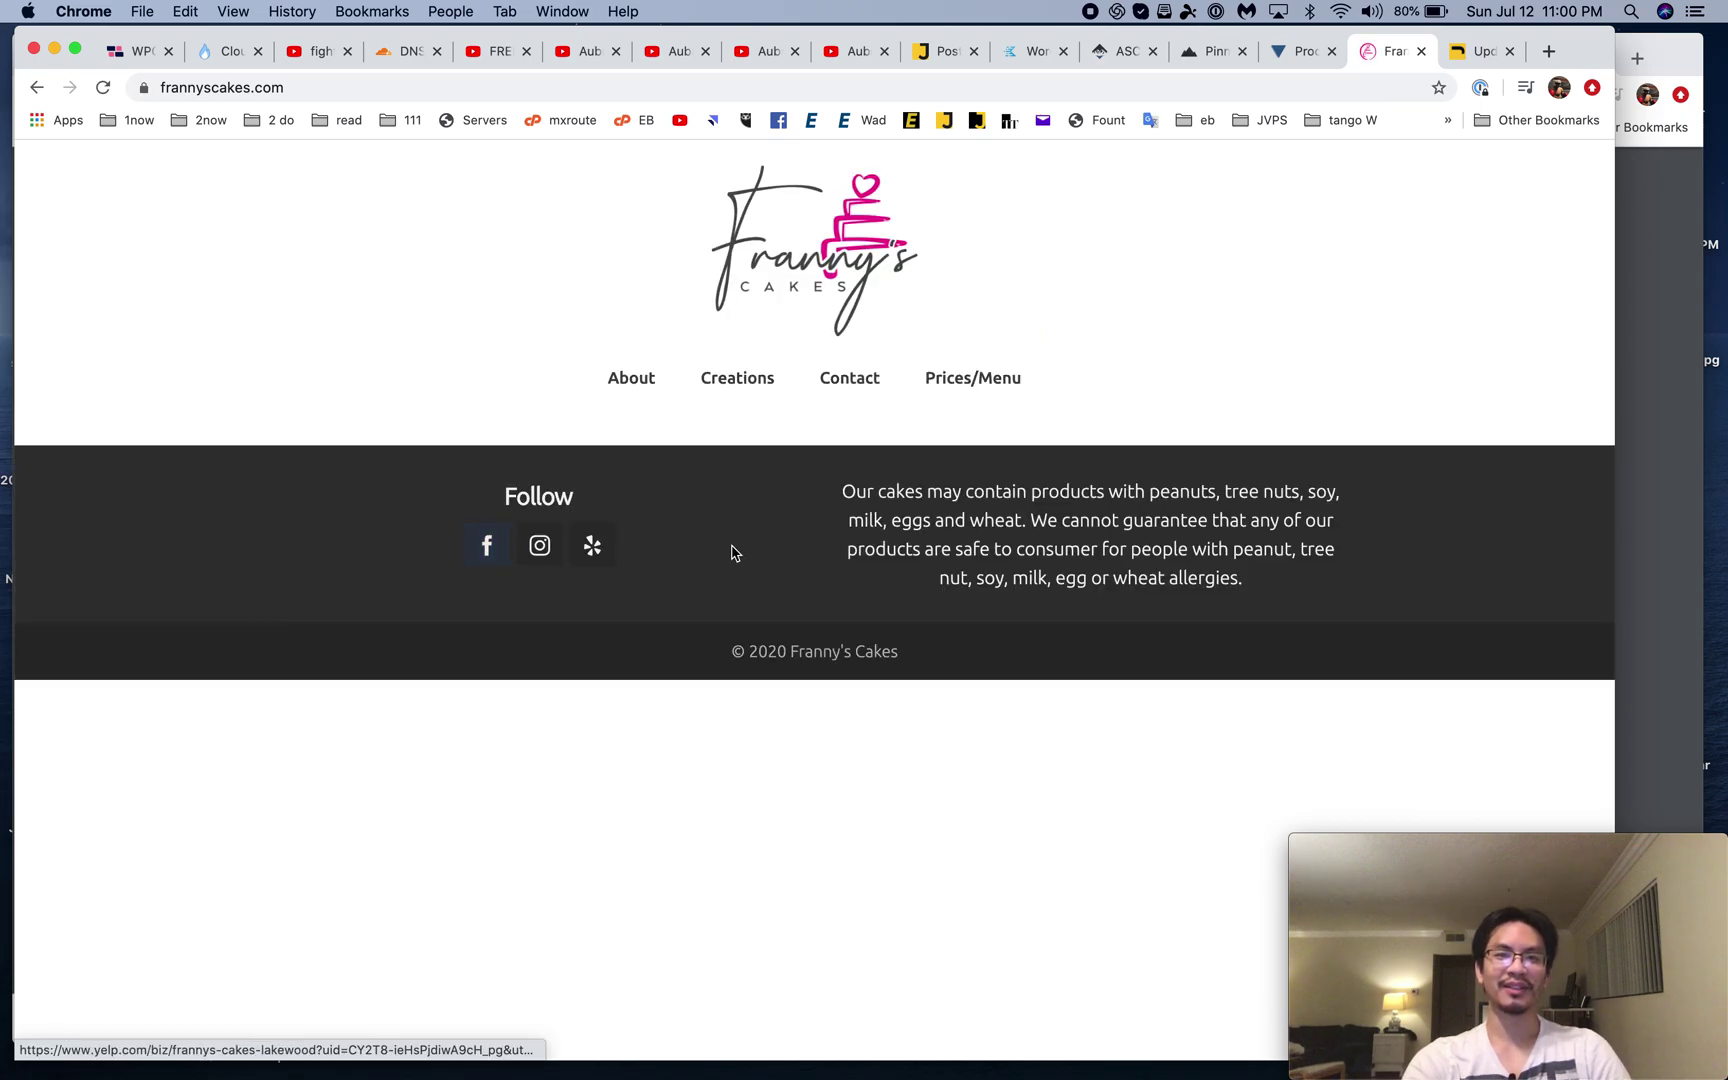
{"action": "left_click", "coordinate": [637, 395]}
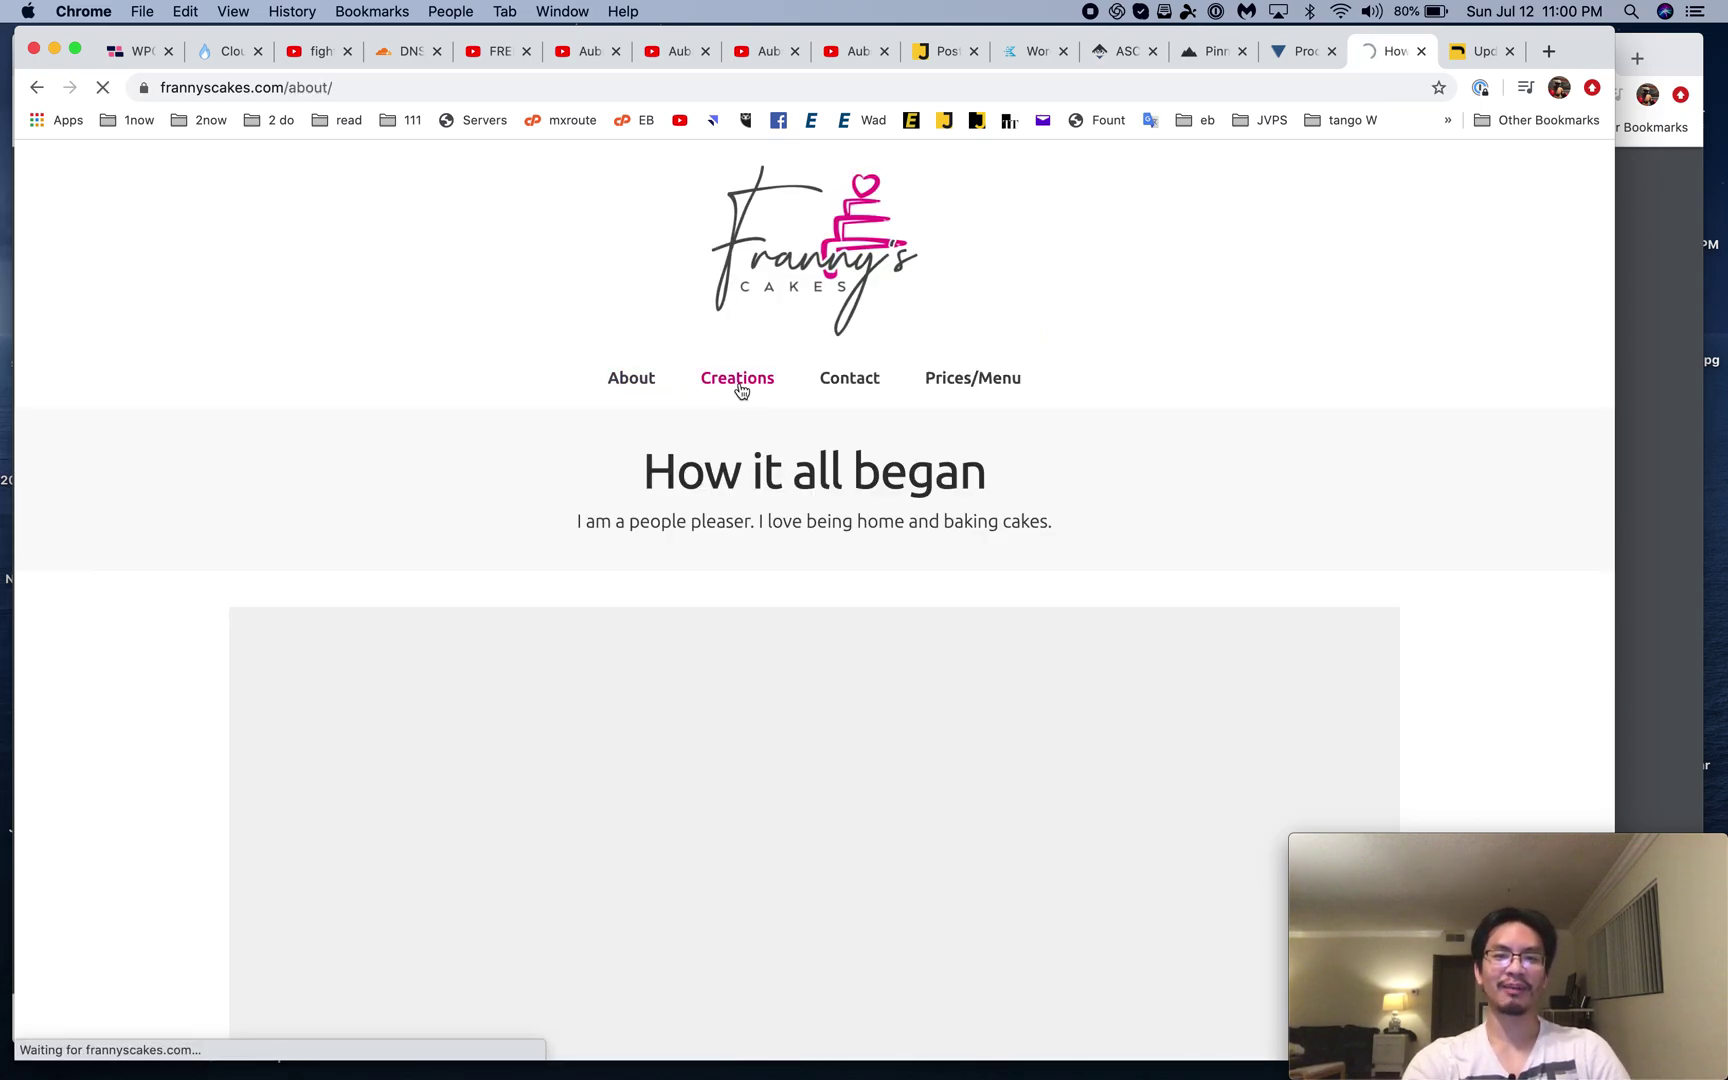
{"action": "left_click", "coordinate": [738, 380]}
{"action": "scroll", "coordinate": [671, 656], "scroll_direction": "down", "scroll_amount": 10}
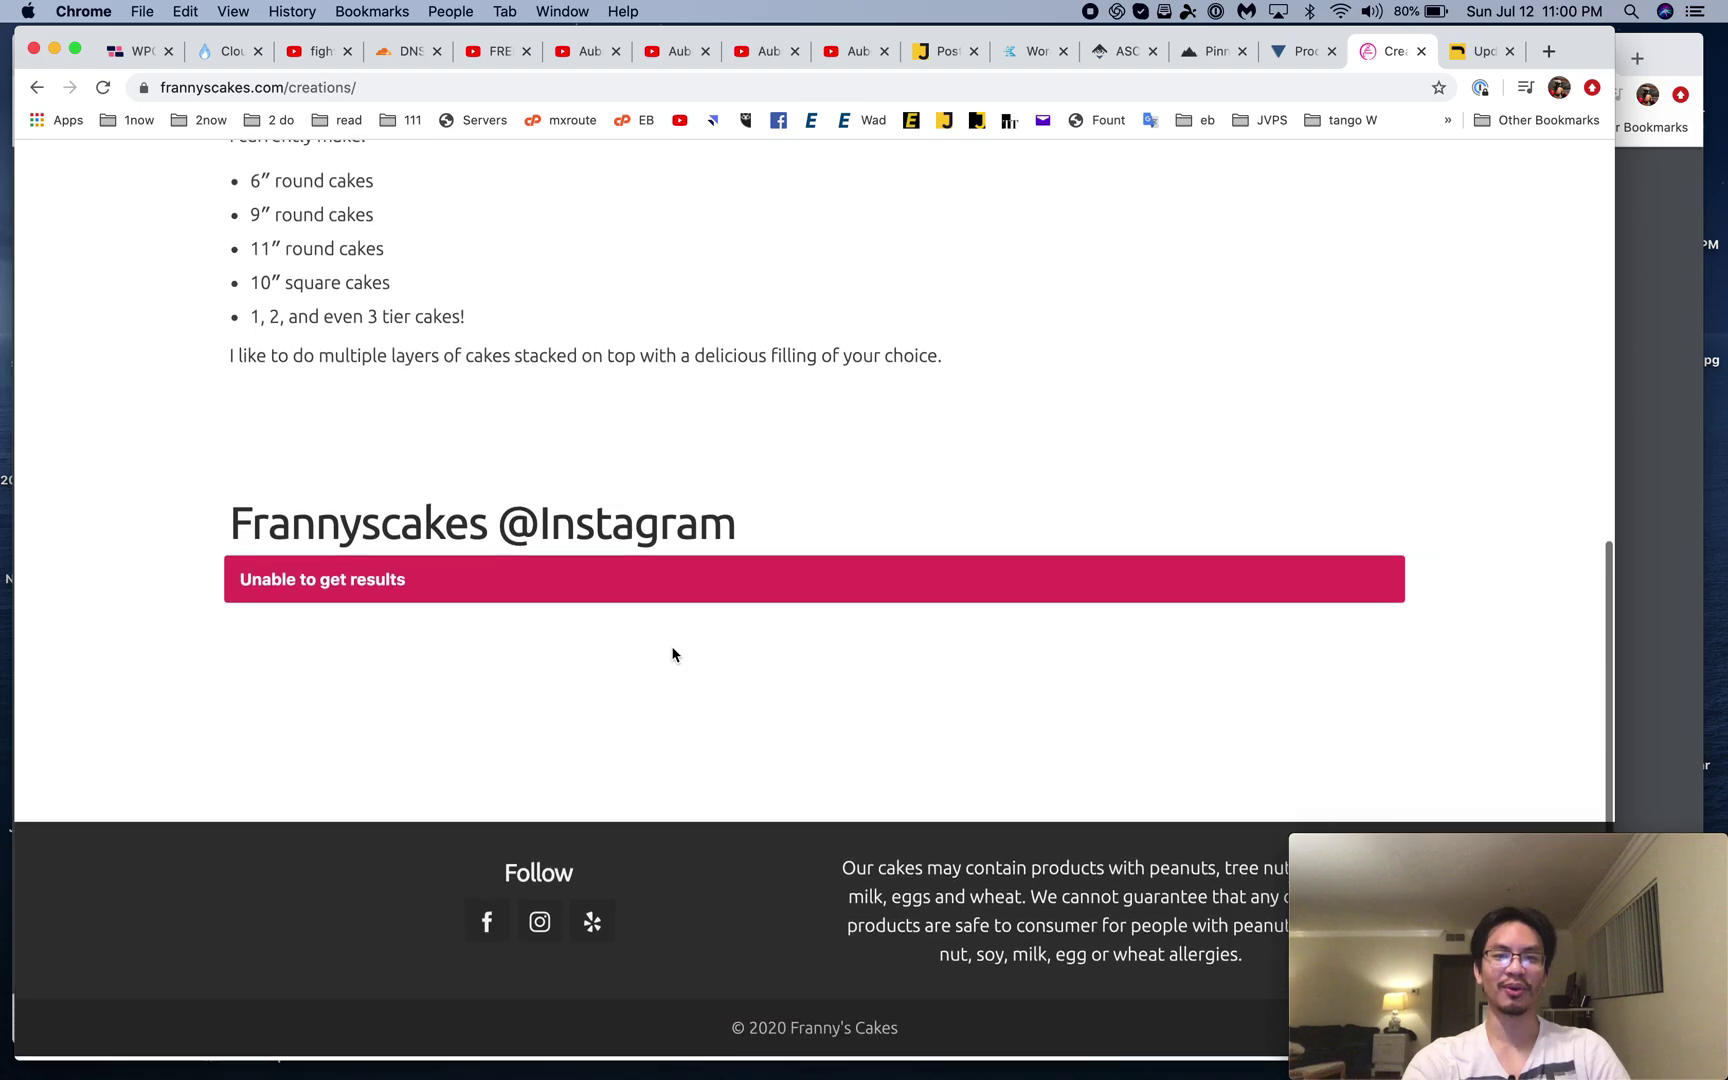
{"action": "scroll", "coordinate": [672, 654], "scroll_direction": "up", "scroll_amount": 10}
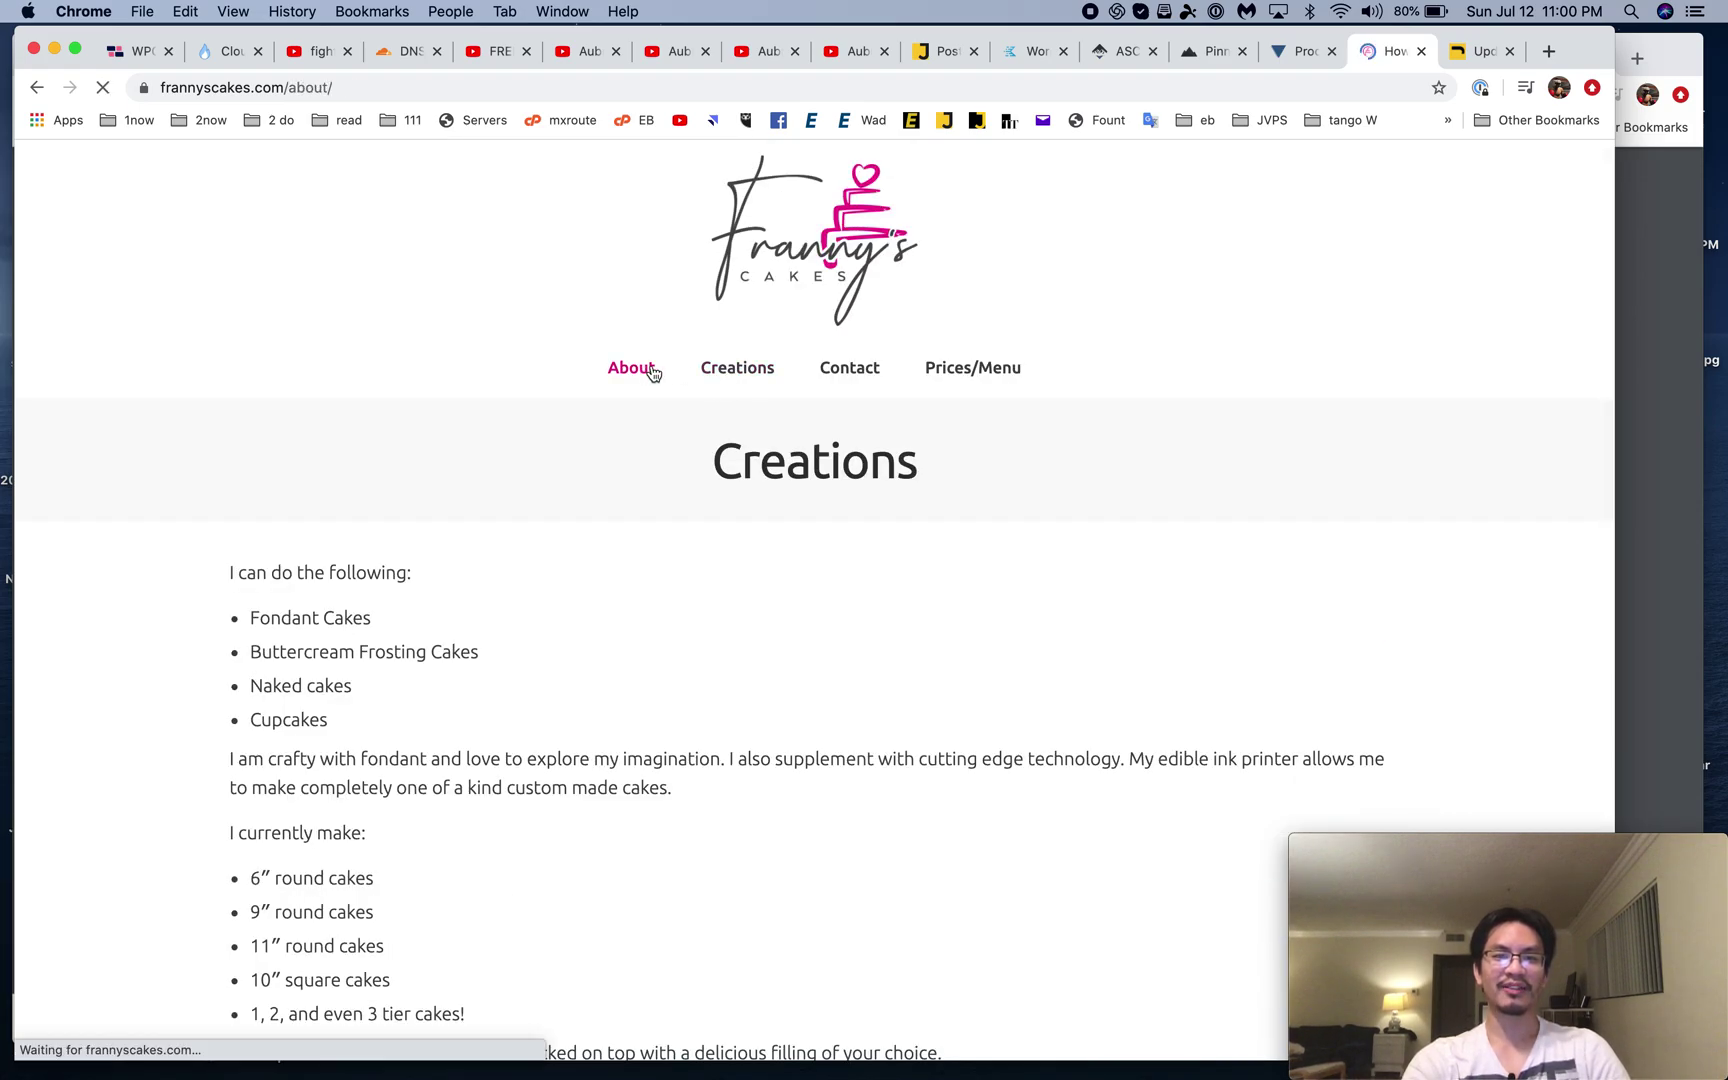
{"action": "scroll", "coordinate": [705, 755], "scroll_direction": "down", "scroll_amount": 15}
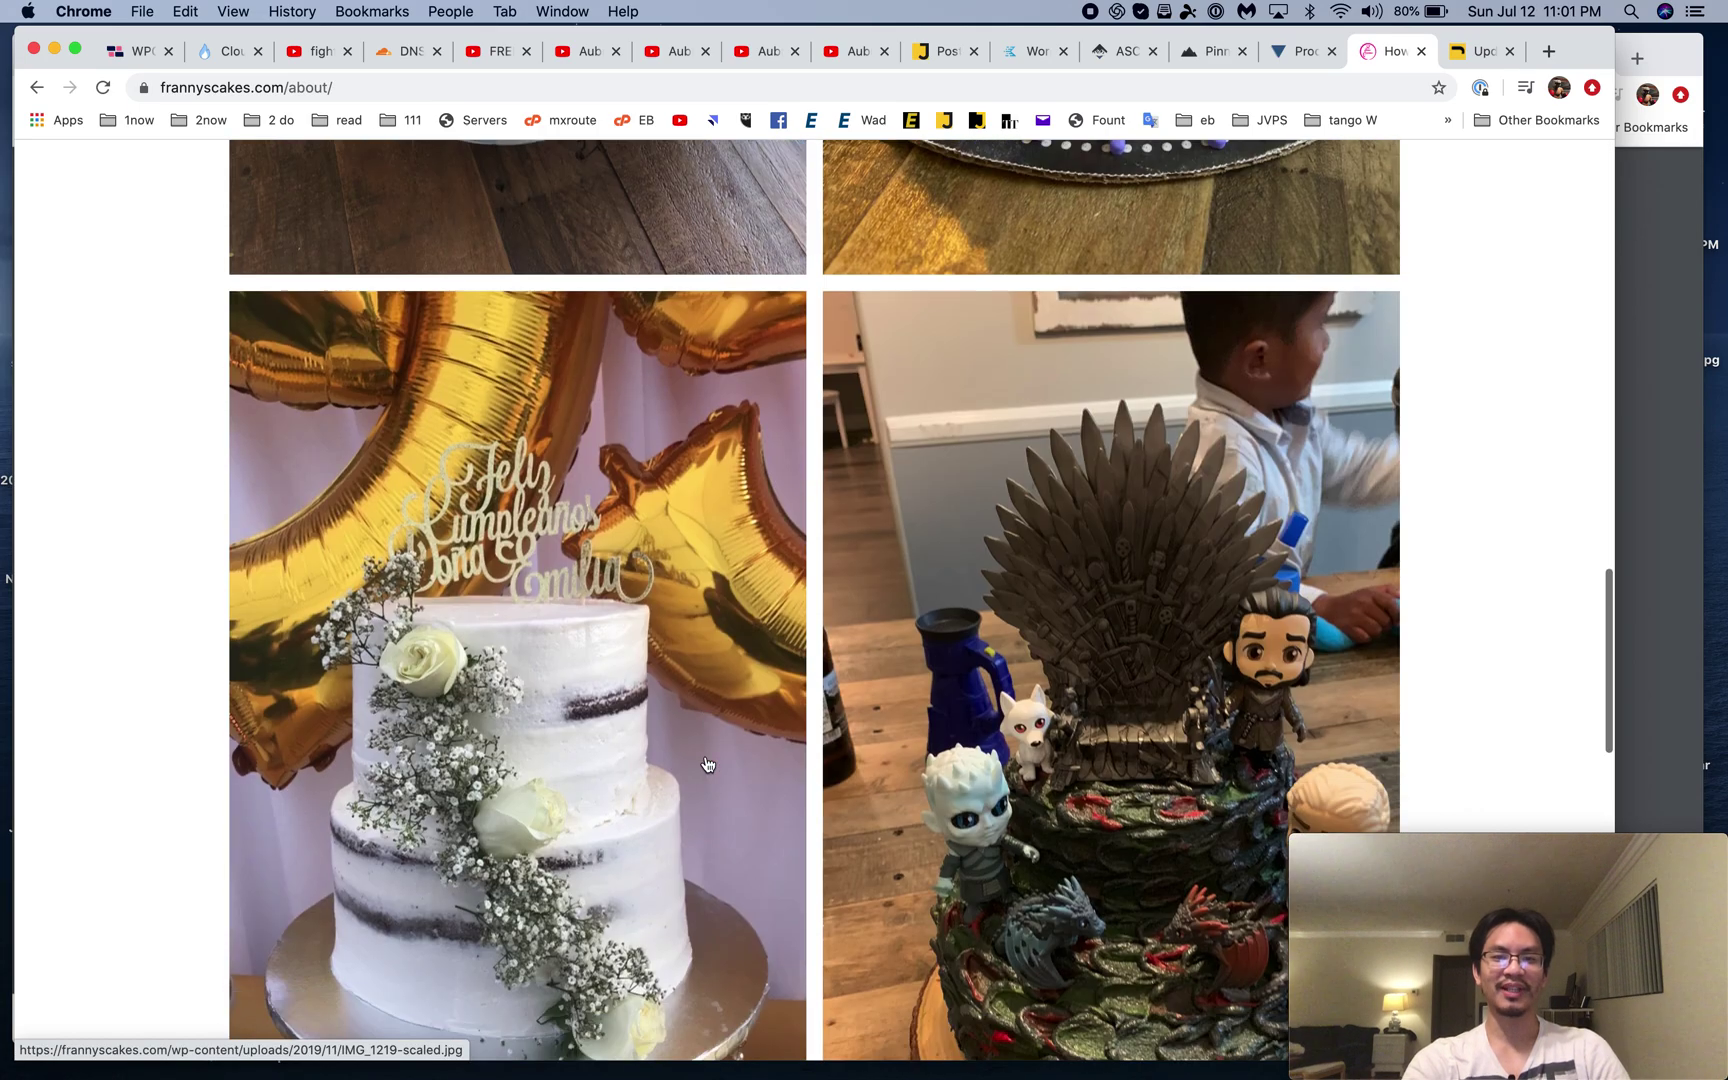
{"action": "scroll", "coordinate": [705, 763], "scroll_direction": "down", "scroll_amount": 10}
{"action": "scroll", "coordinate": [705, 762], "scroll_direction": "up", "scroll_amount": 15}
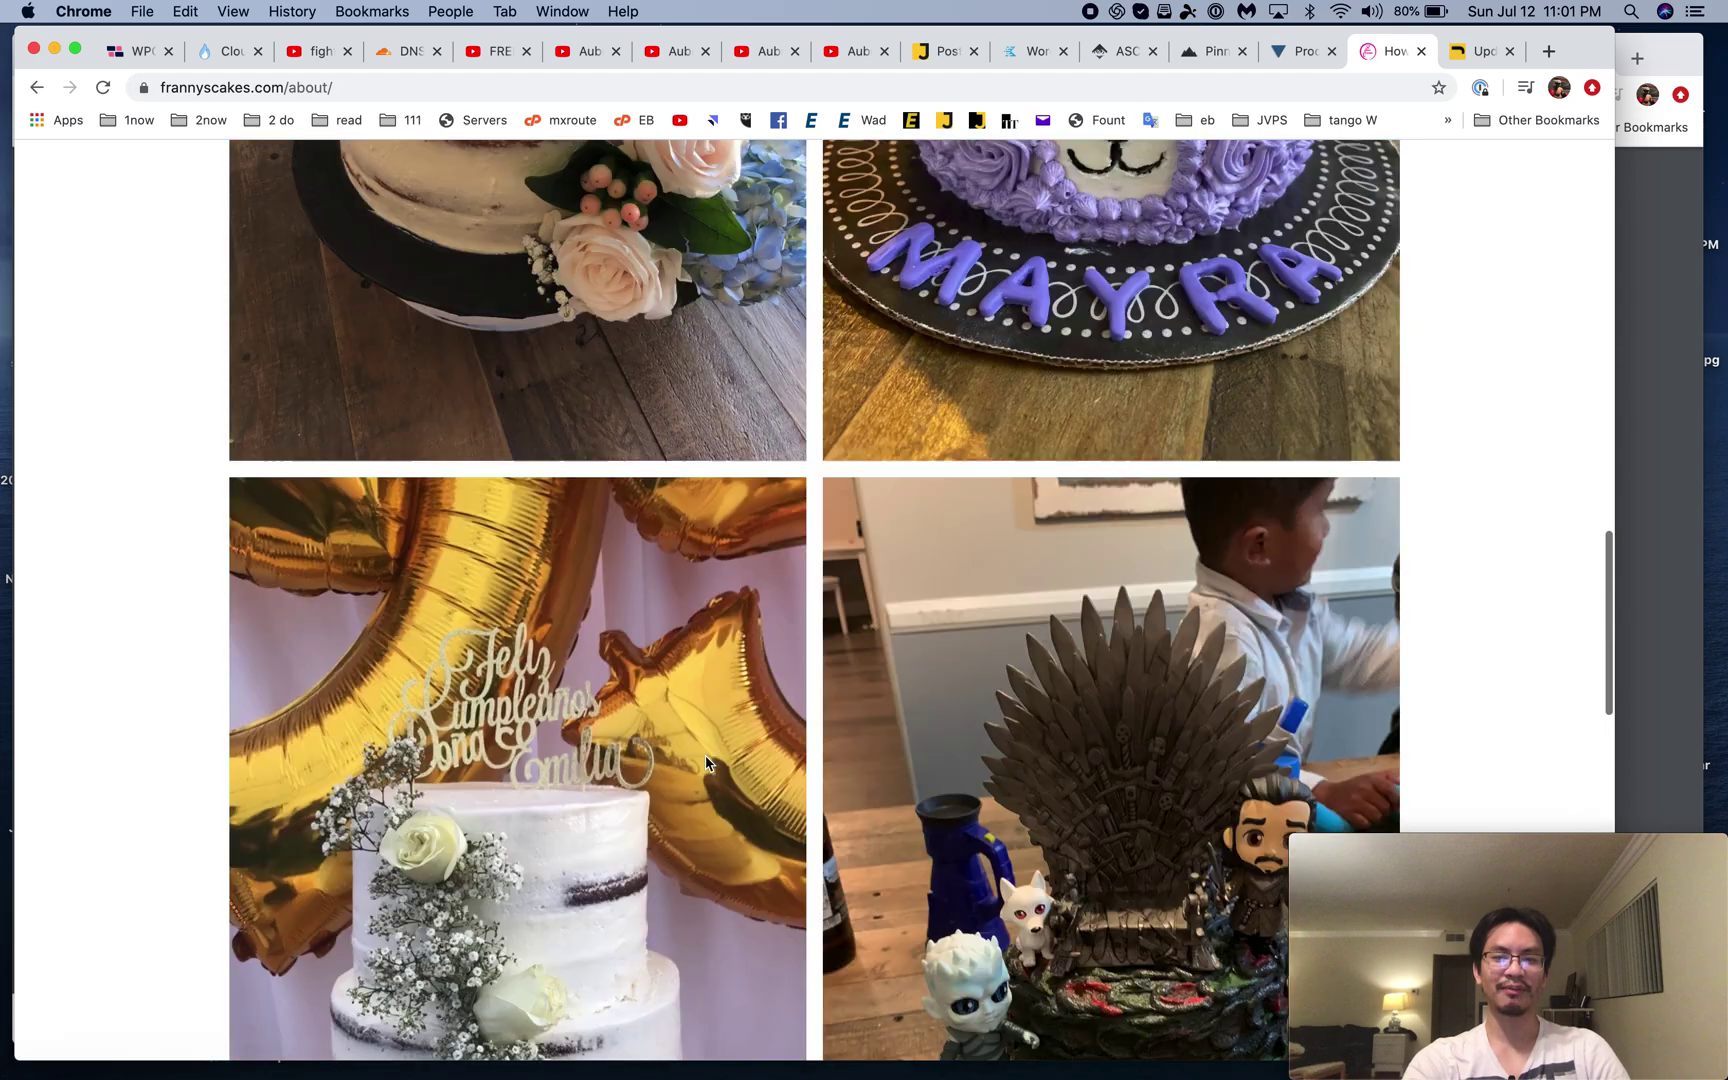
{"action": "scroll", "coordinate": [705, 763], "scroll_direction": "up", "scroll_amount": 15}
Step: Browse the Prices/Menu page, return home, and close the Franny's Cakes tab
{"action": "left_click", "coordinate": [953, 388]}
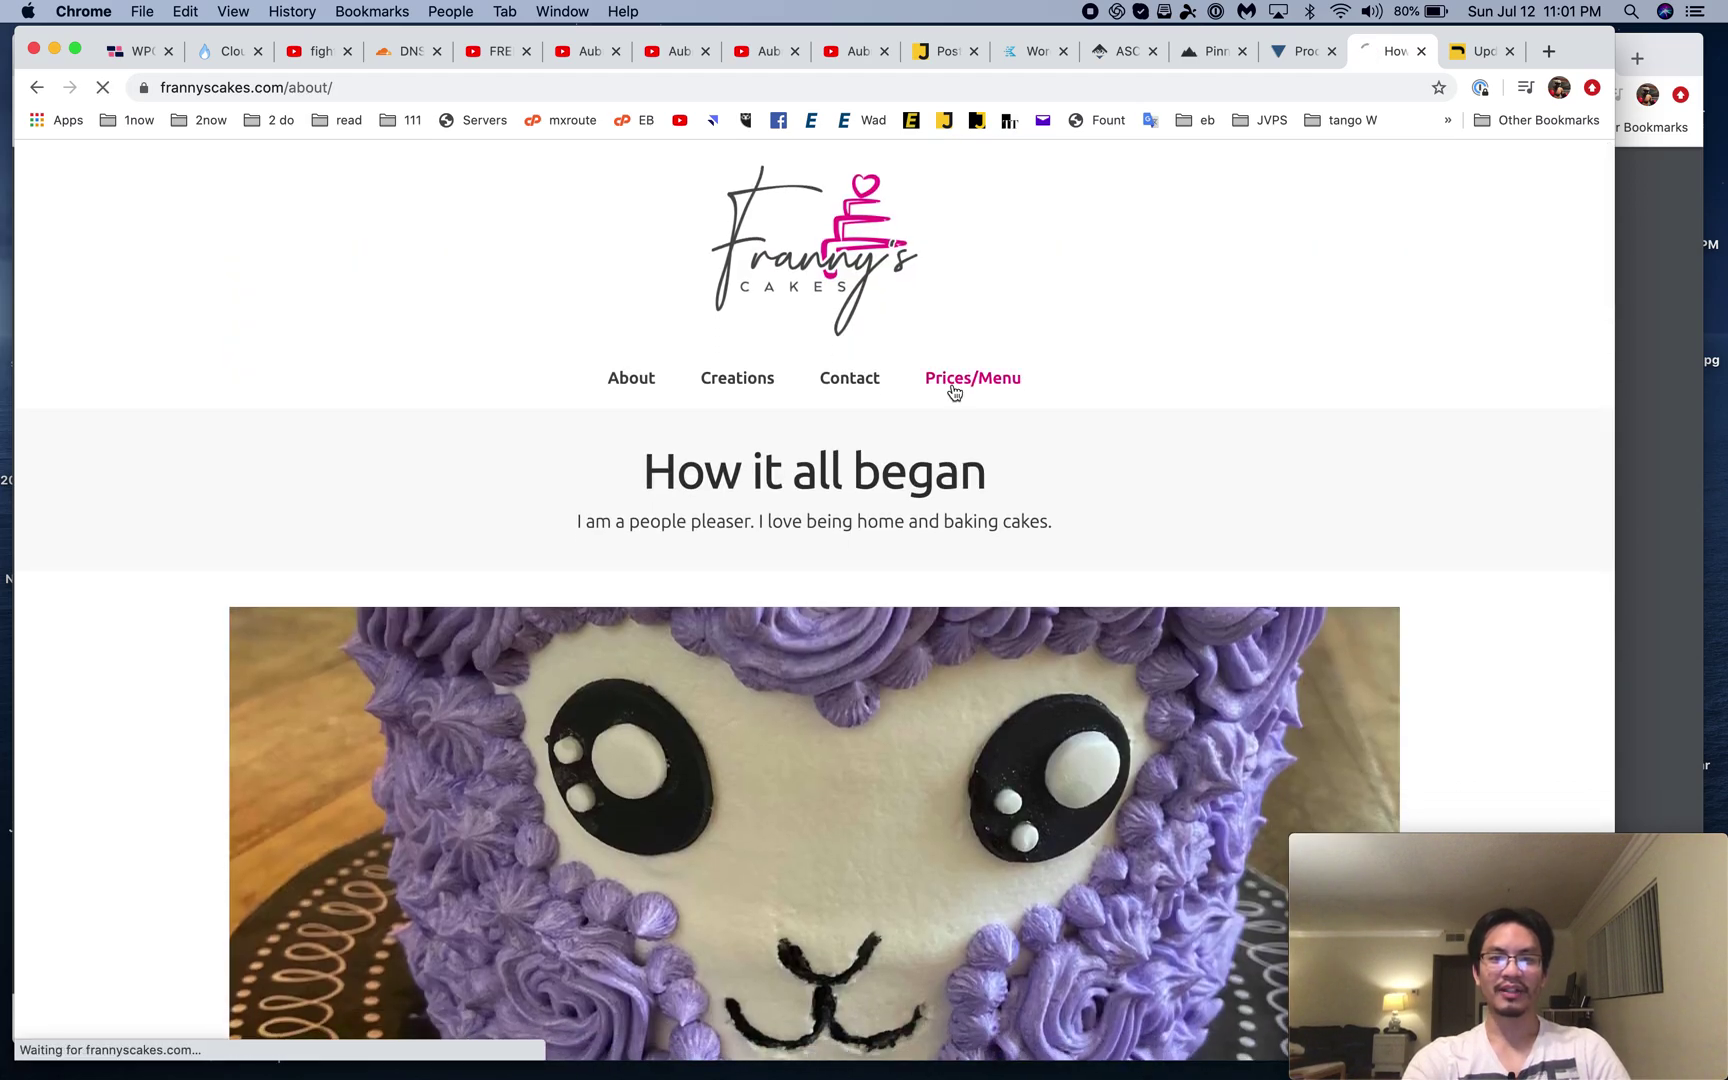
{"action": "scroll", "coordinate": [686, 740], "scroll_direction": "down", "scroll_amount": 10}
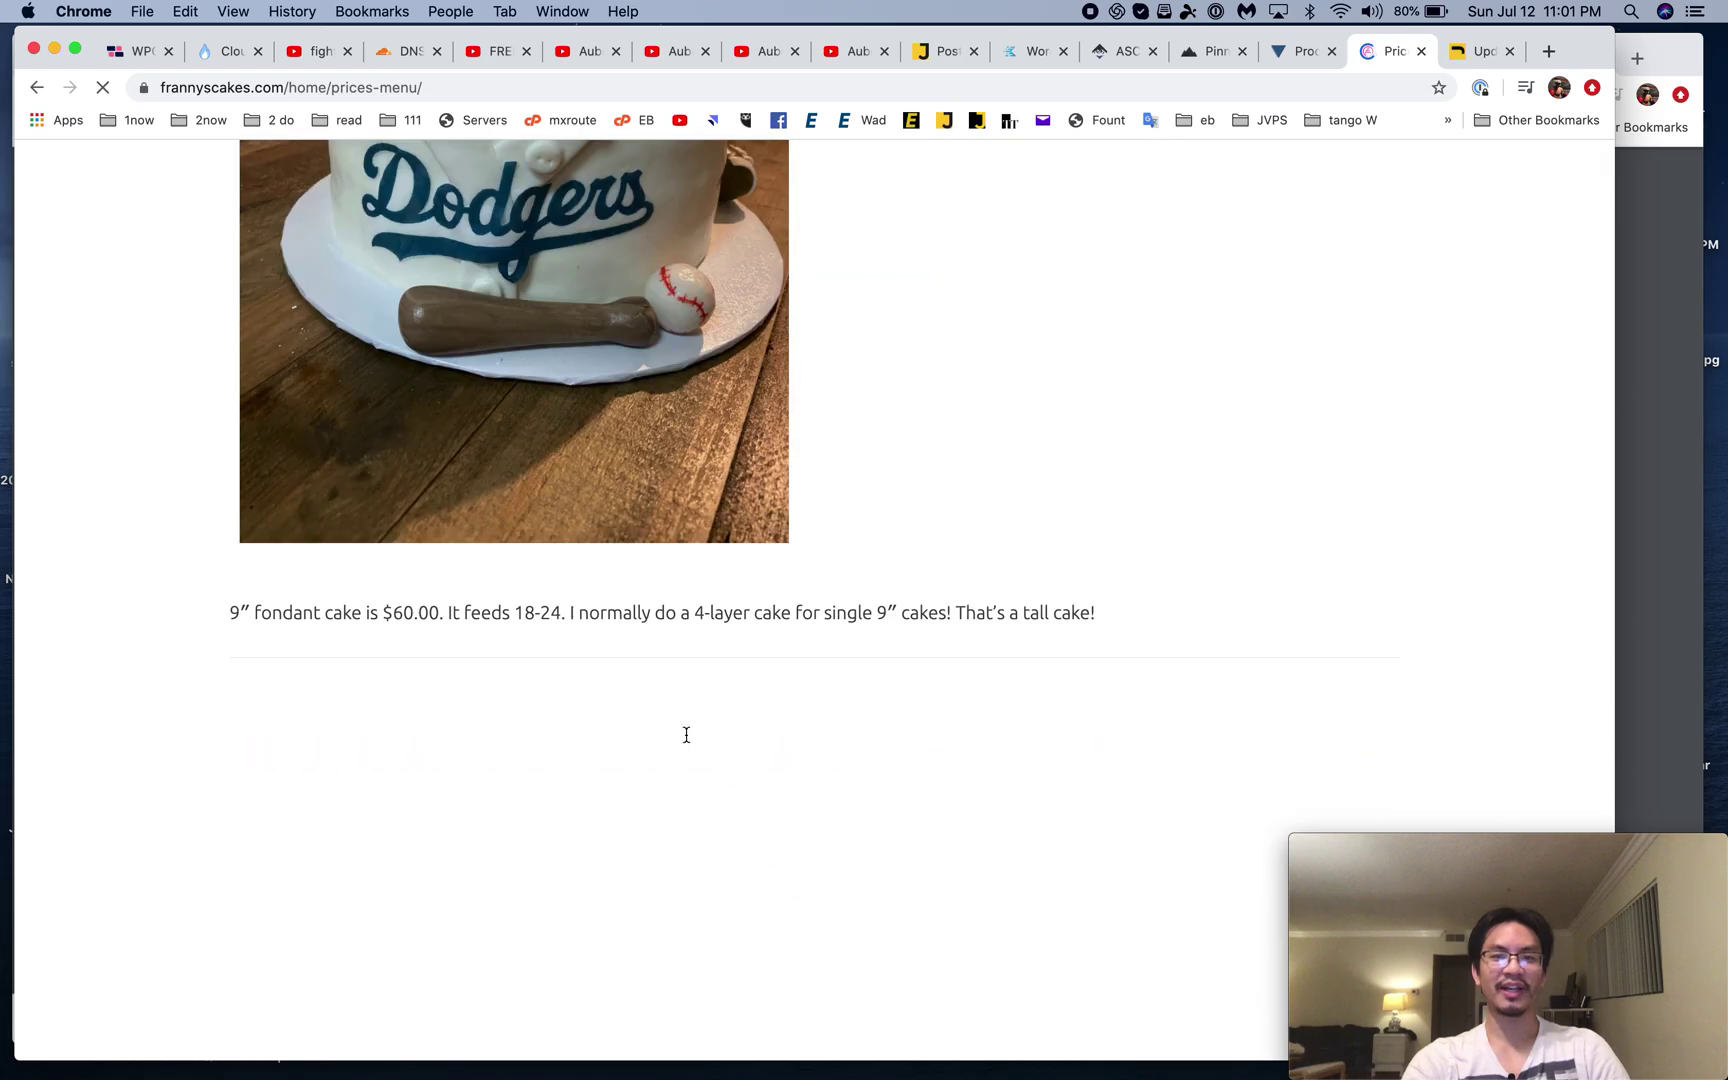
{"action": "scroll", "coordinate": [684, 733], "scroll_direction": "down", "scroll_amount": 10}
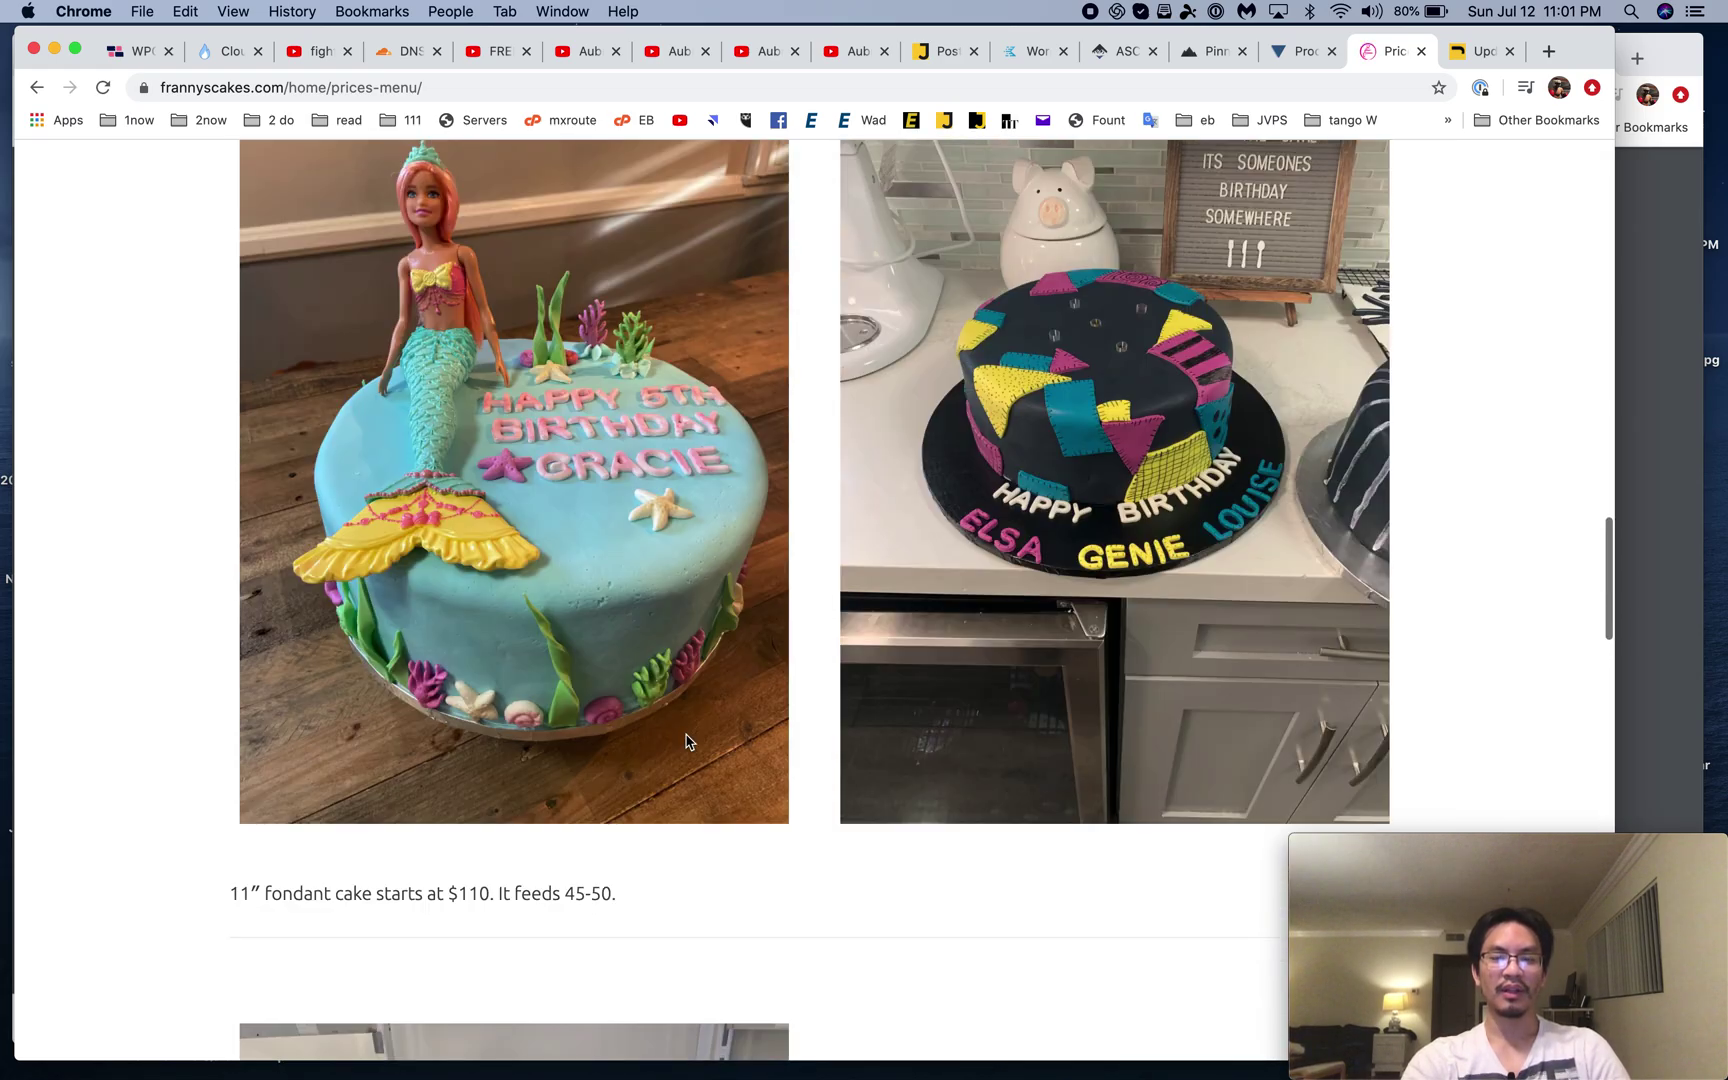
{"action": "scroll", "coordinate": [686, 711], "scroll_direction": "up", "scroll_amount": 20}
{"action": "scroll", "coordinate": [686, 711], "scroll_direction": "down", "scroll_amount": 1}
{"action": "left_click", "coordinate": [632, 380]}
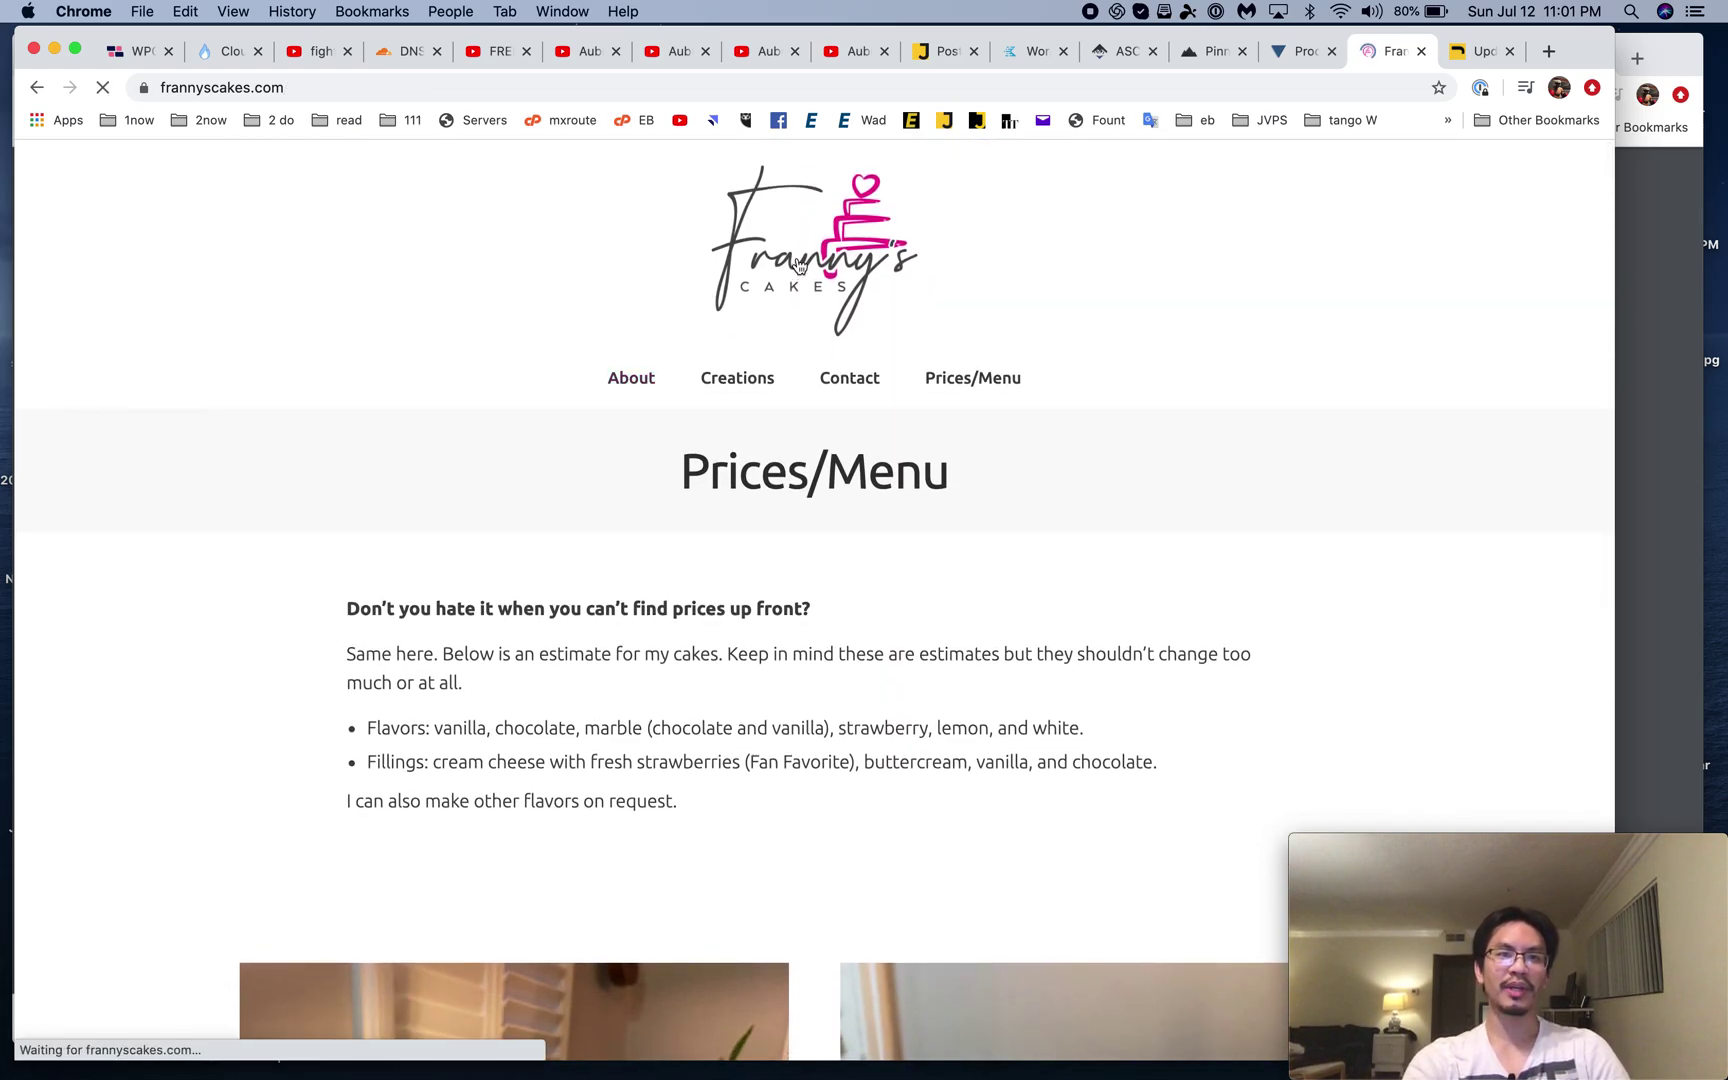
{"action": "left_click", "coordinate": [1422, 52]}
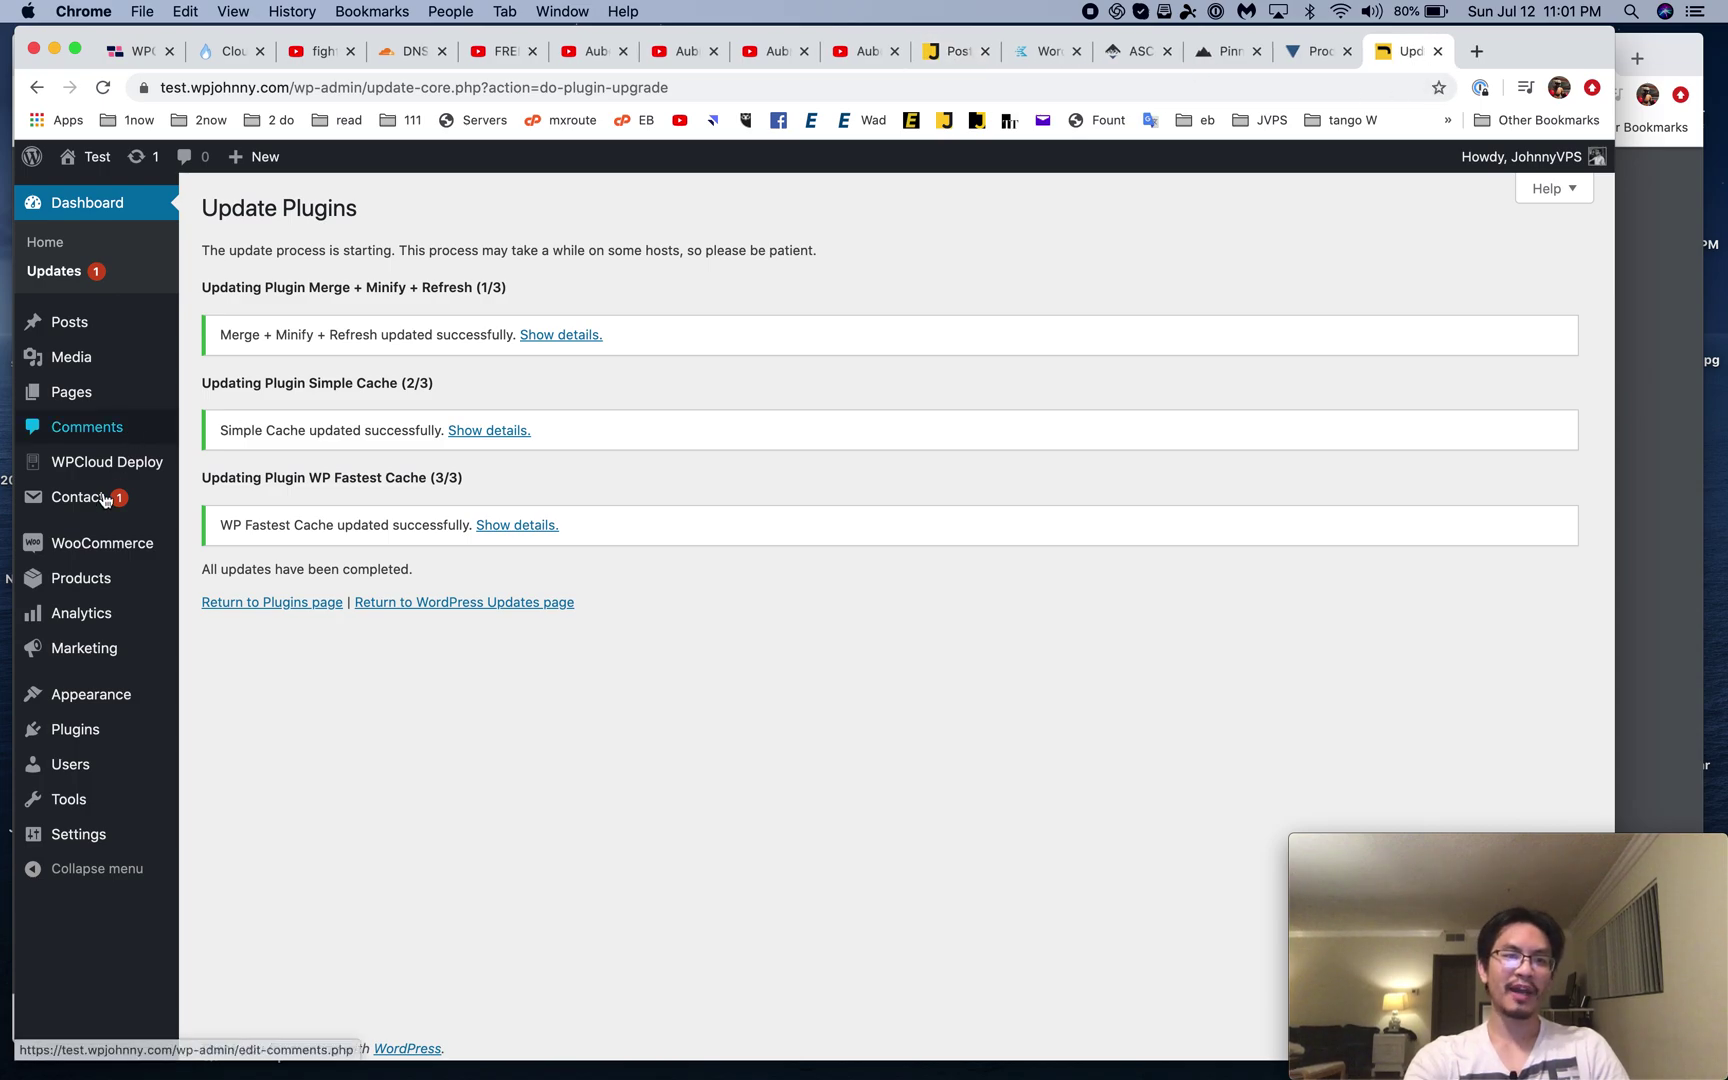
Step: Scroll Appearance > Themes and launch Customize on the active Kadence theme card
{"action": "mouse_move", "coordinate": [186, 712]}
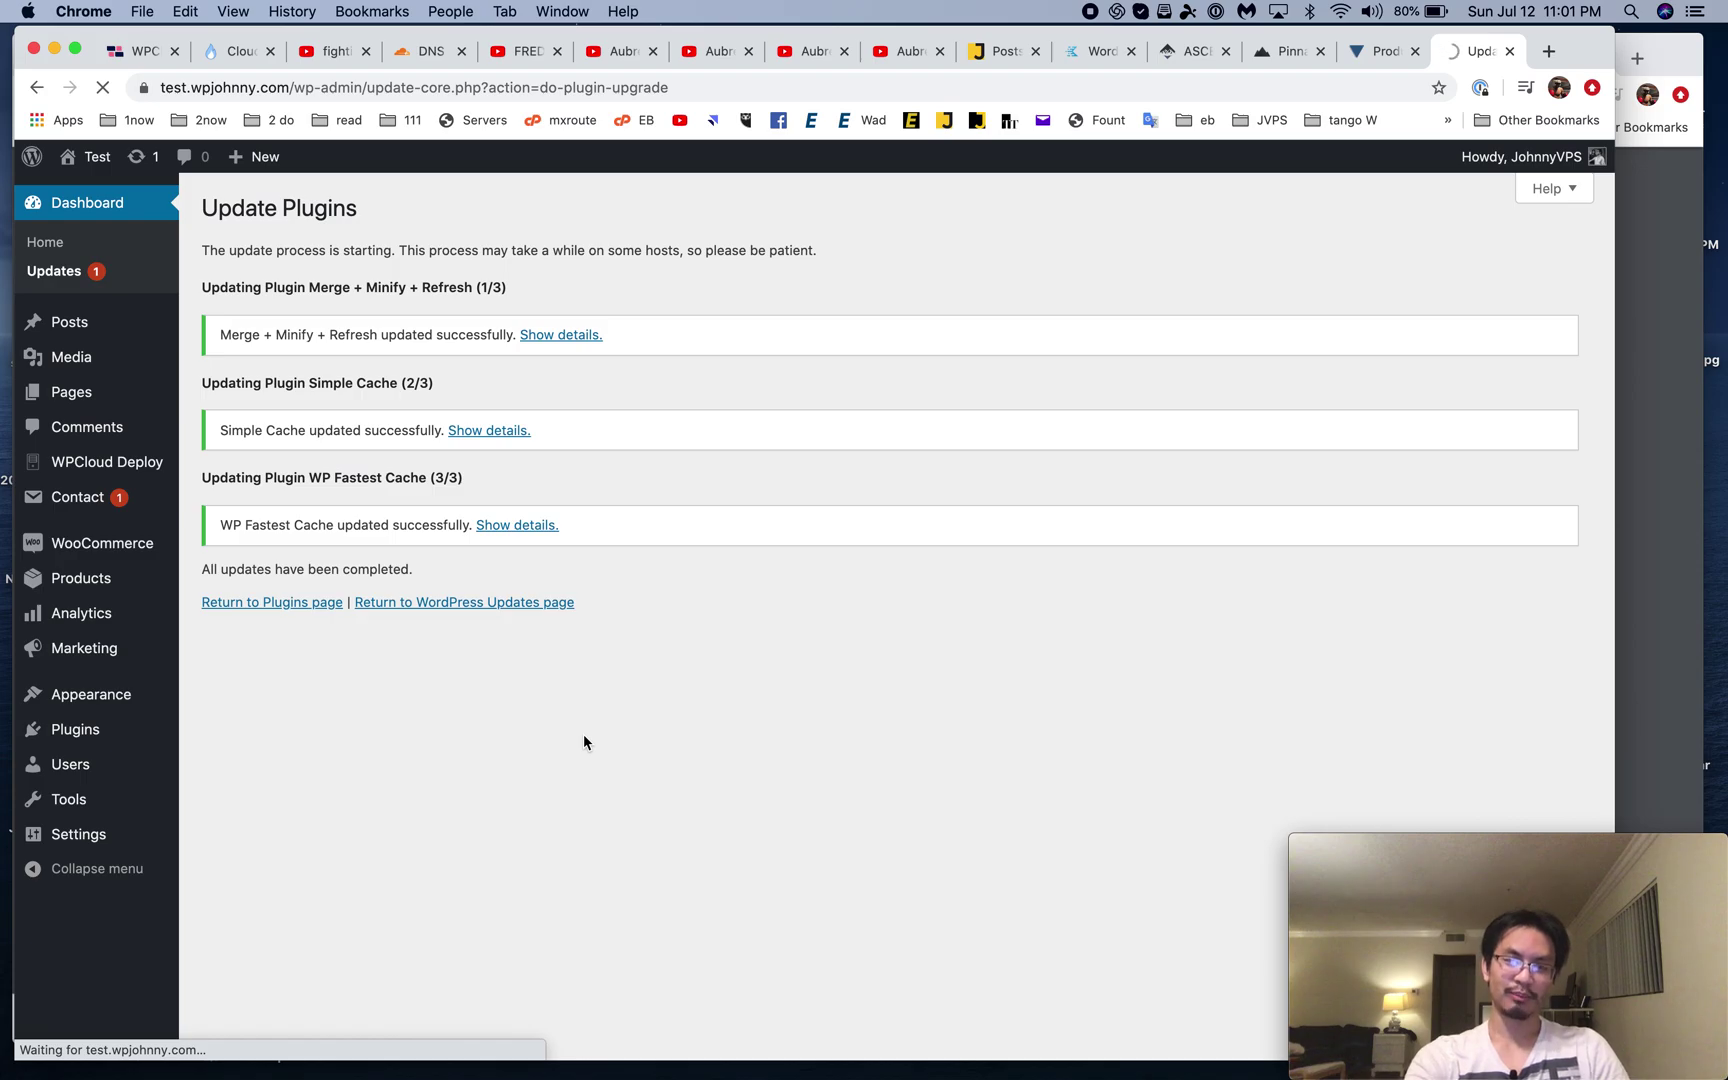
{"action": "scroll", "coordinate": [583, 734], "scroll_direction": "down", "scroll_amount": 8}
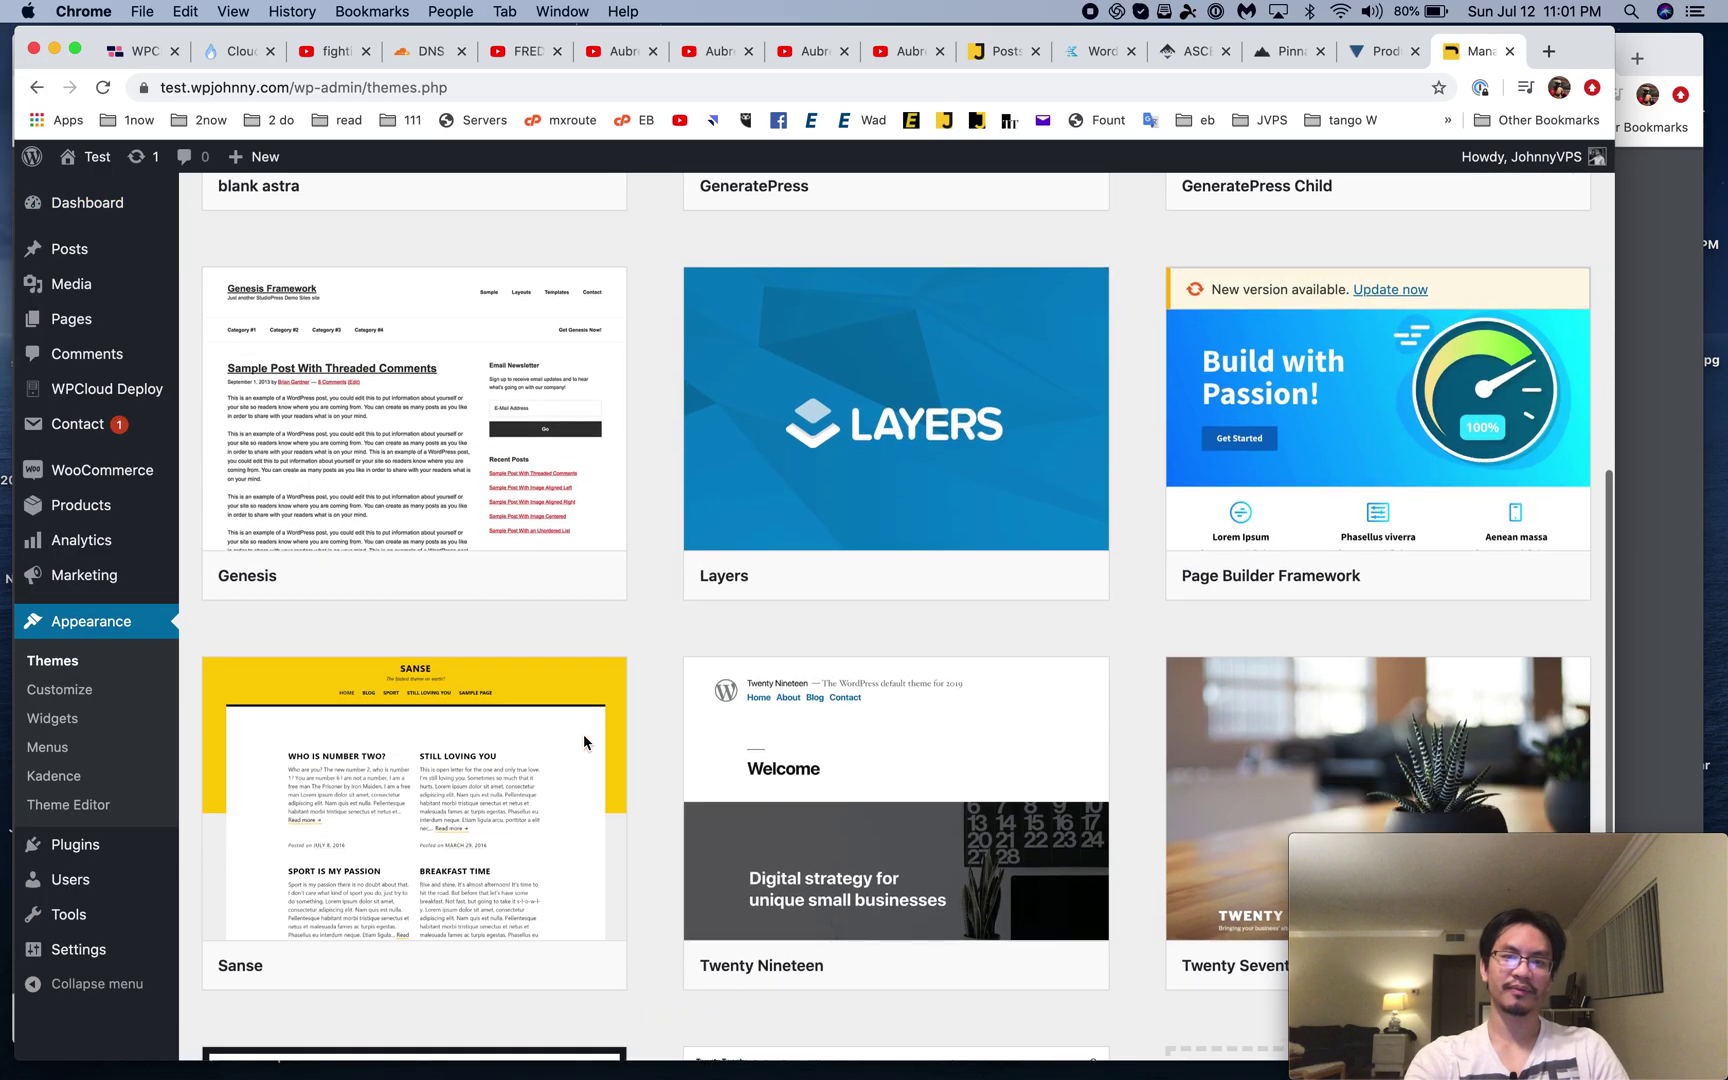
{"action": "scroll", "coordinate": [583, 734], "scroll_direction": "down", "scroll_amount": 5}
{"action": "scroll", "coordinate": [398, 390], "scroll_direction": "up", "scroll_amount": 12}
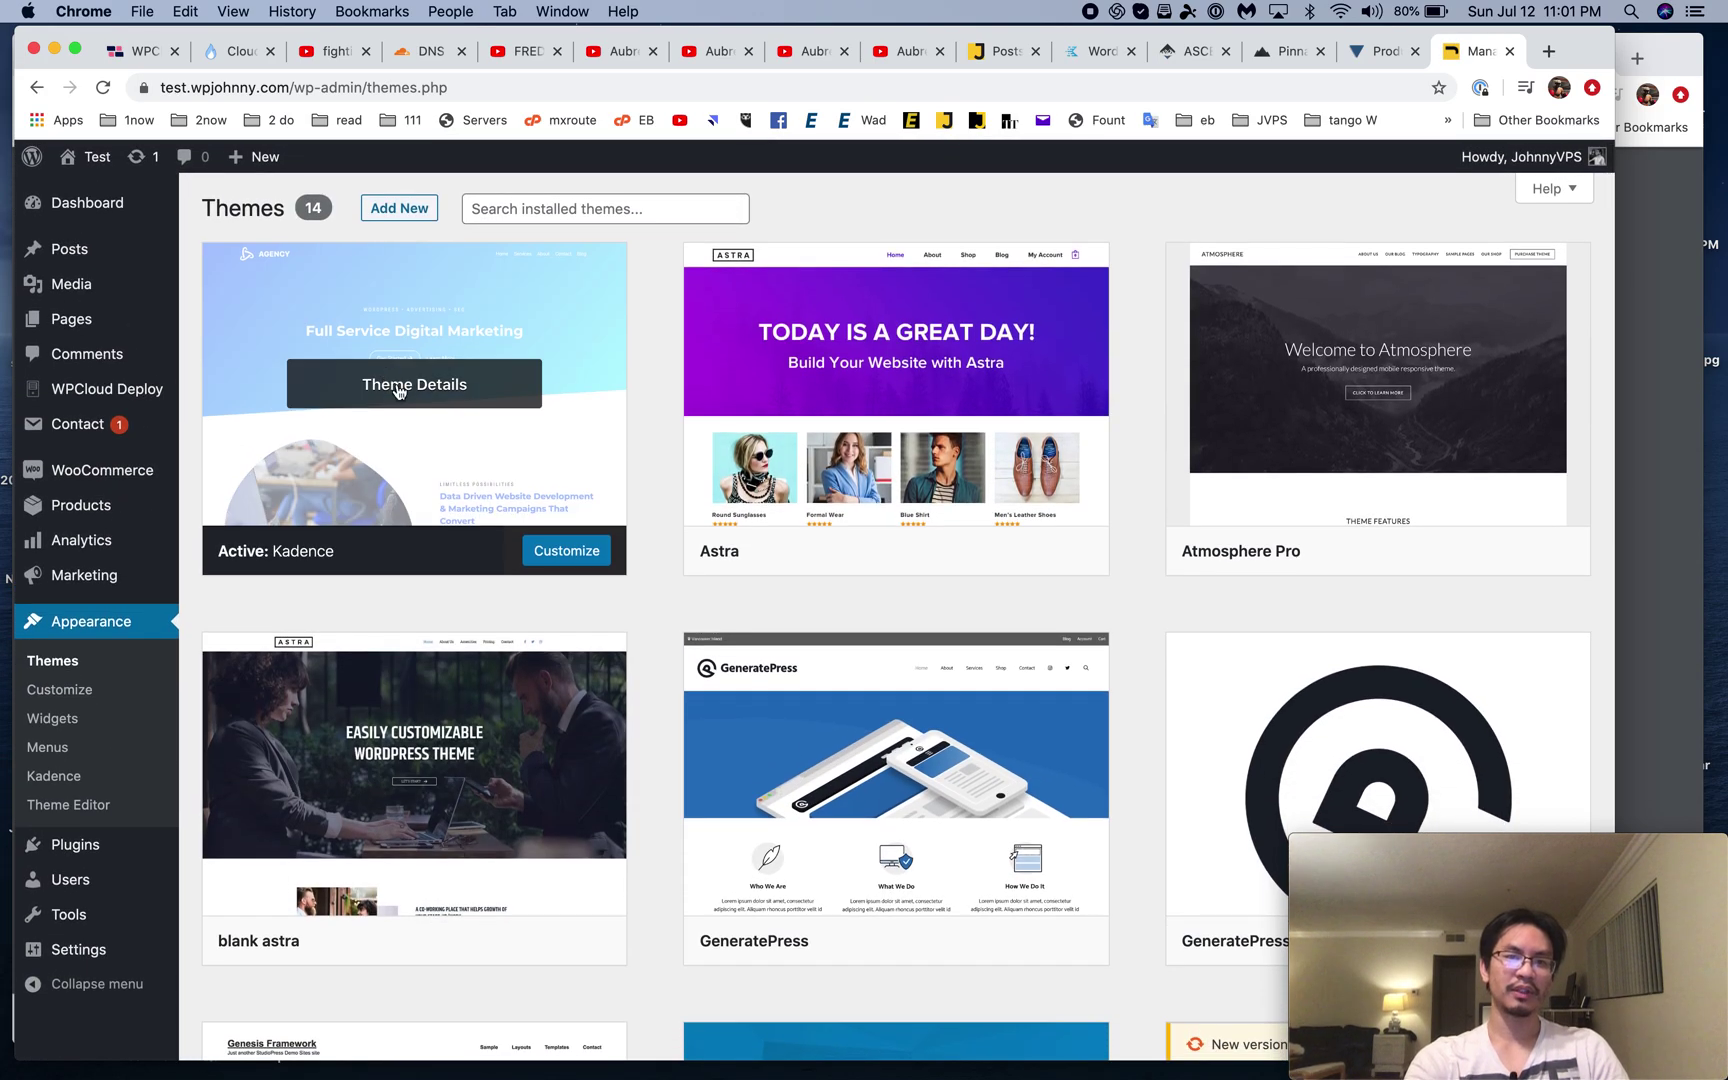
{"action": "left_click", "coordinate": [572, 550]}
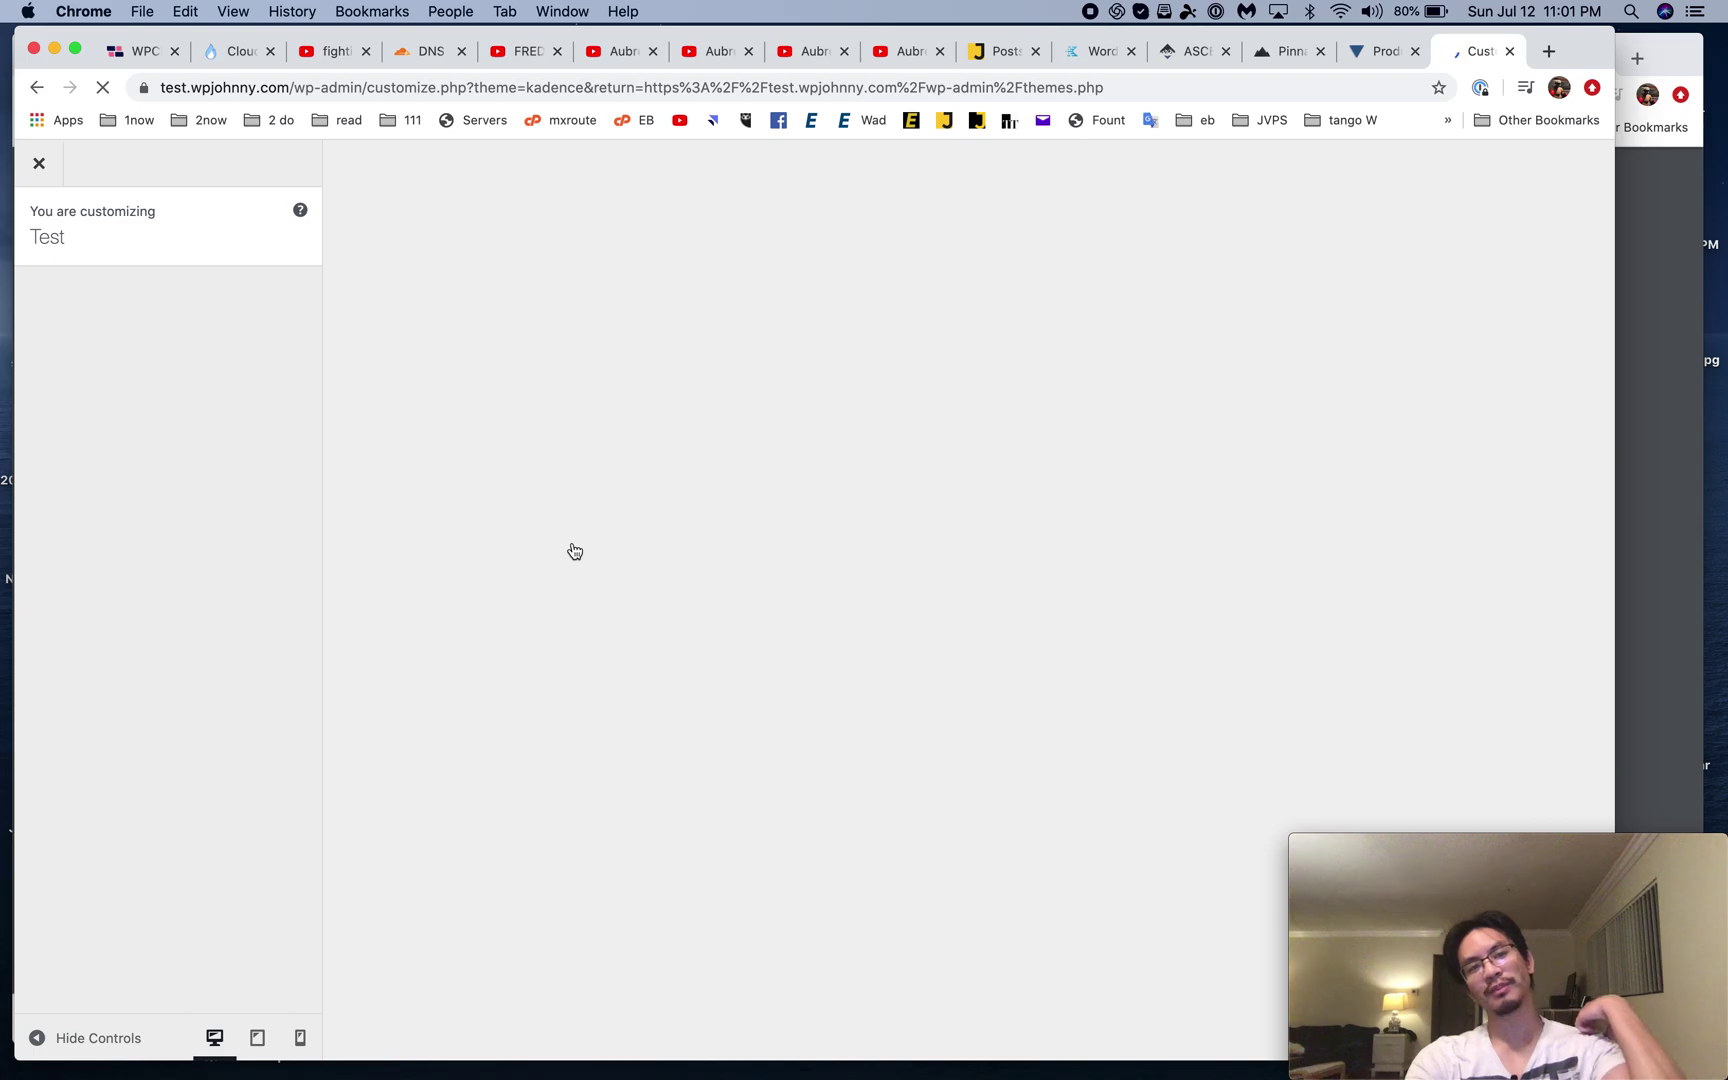
Step: Tour the General Performance, Scroll To Top, Colors, Layout and Sidebar settings
{"action": "left_click", "coordinate": [192, 476]}
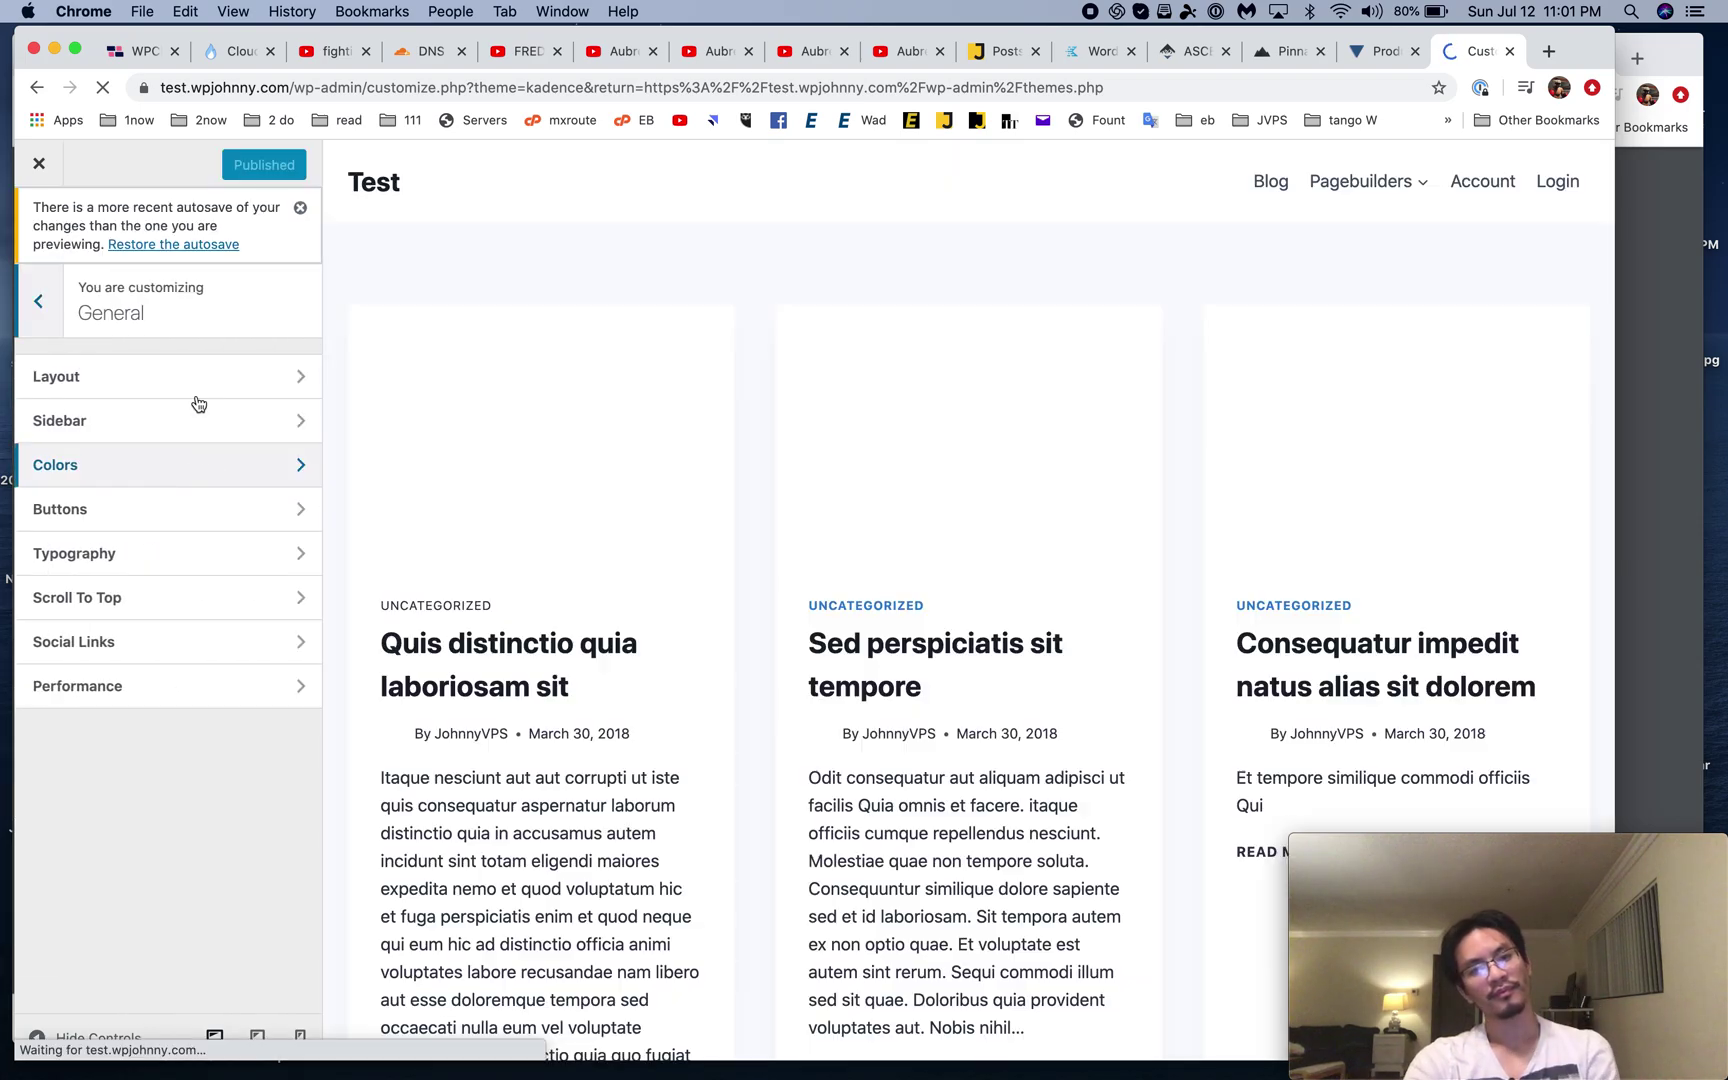
{"action": "left_click", "coordinate": [193, 685]}
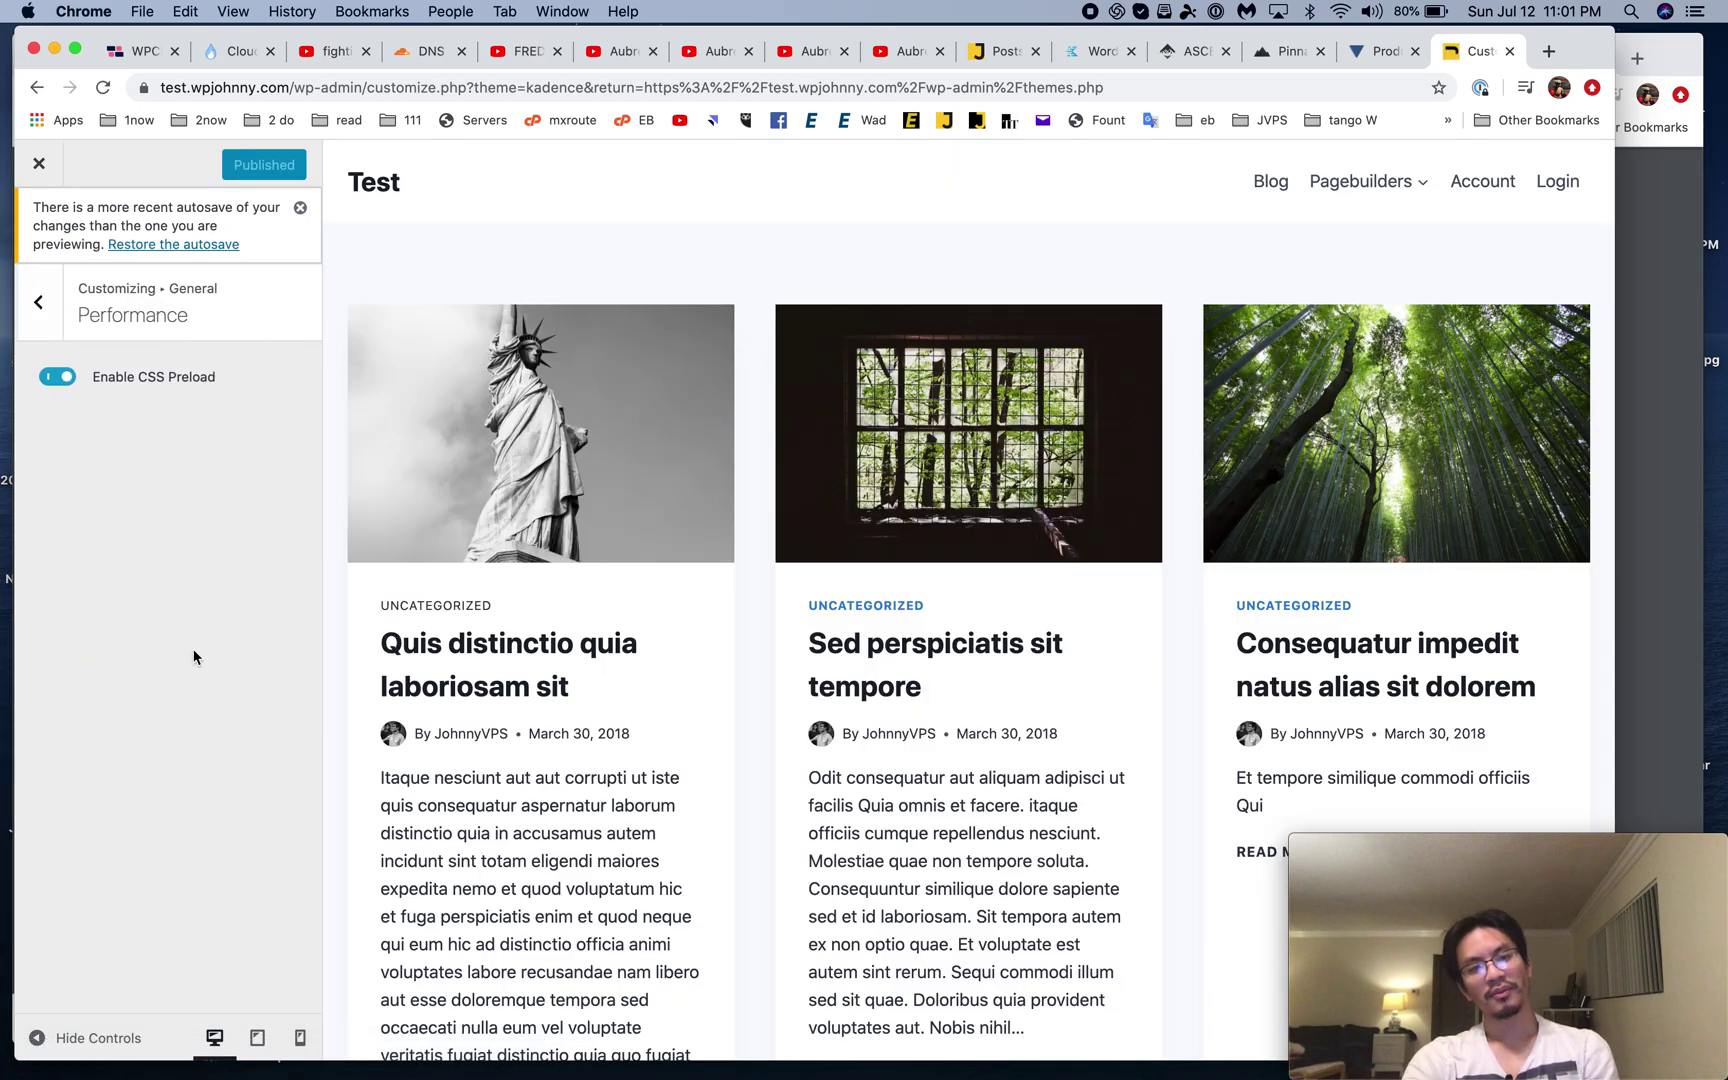
{"action": "left_click", "coordinate": [38, 302]}
{"action": "left_click", "coordinate": [170, 598]}
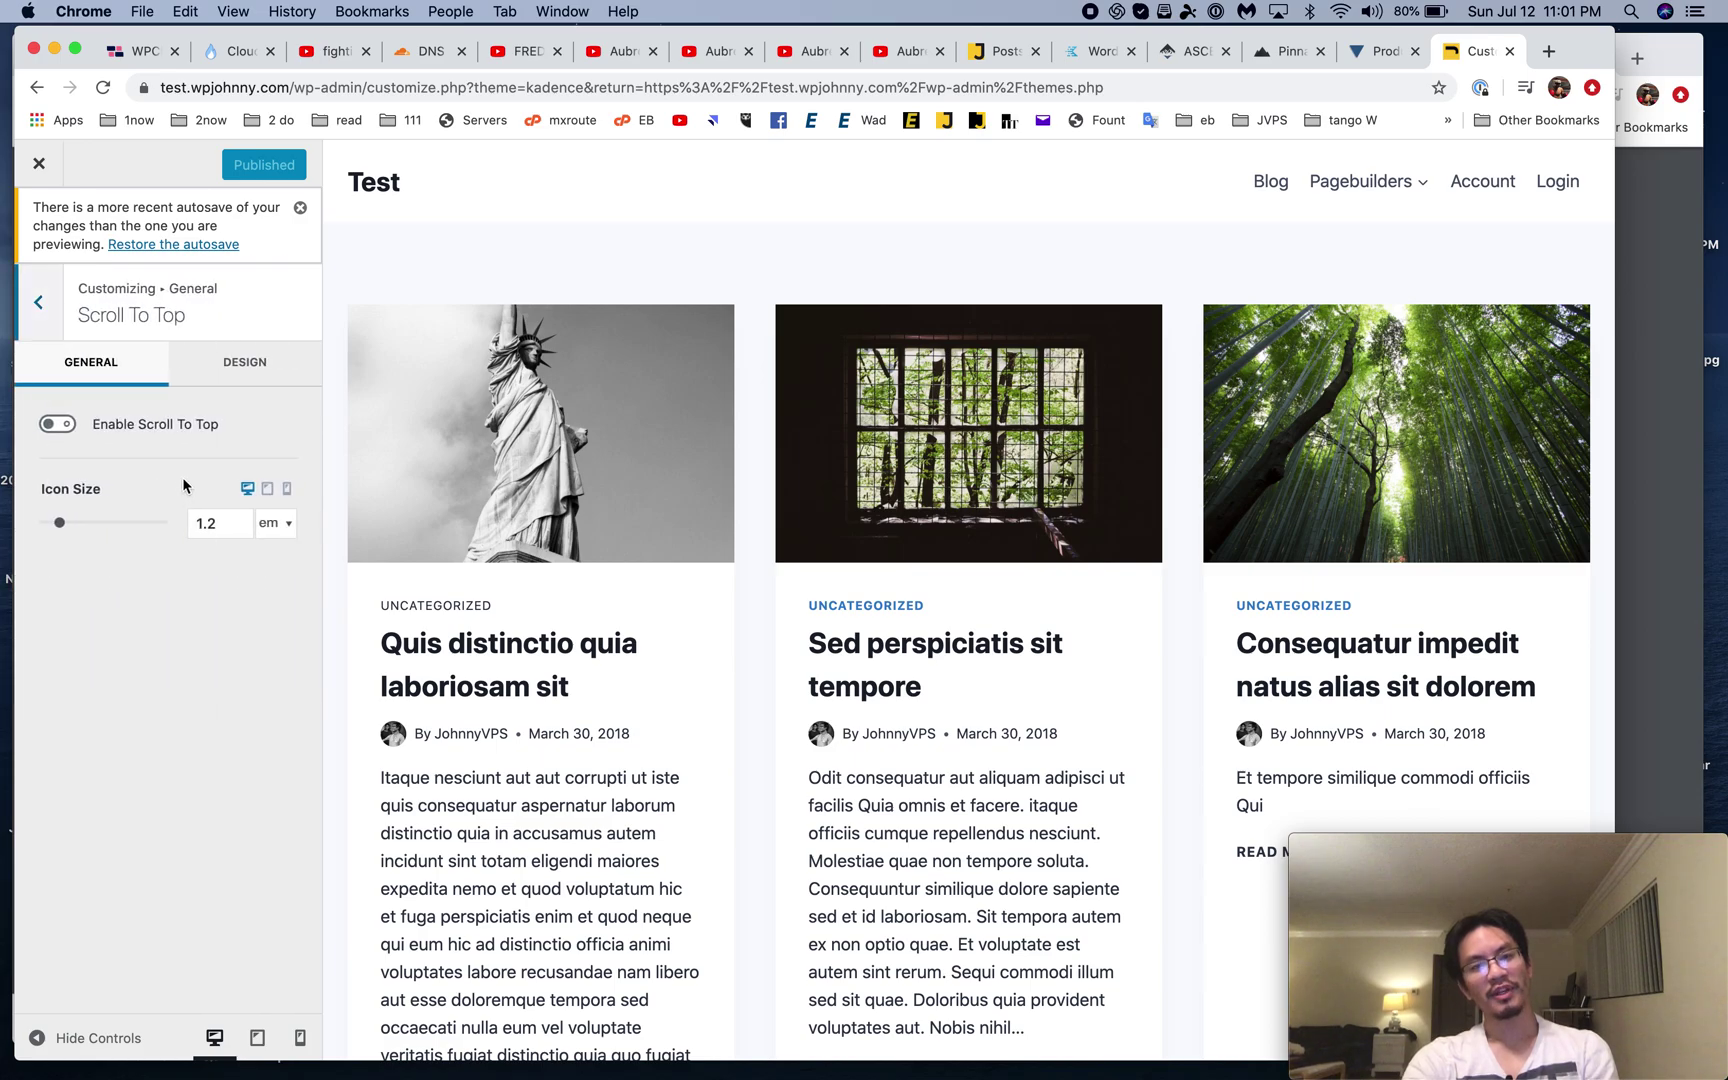
{"action": "left_click", "coordinate": [45, 326]}
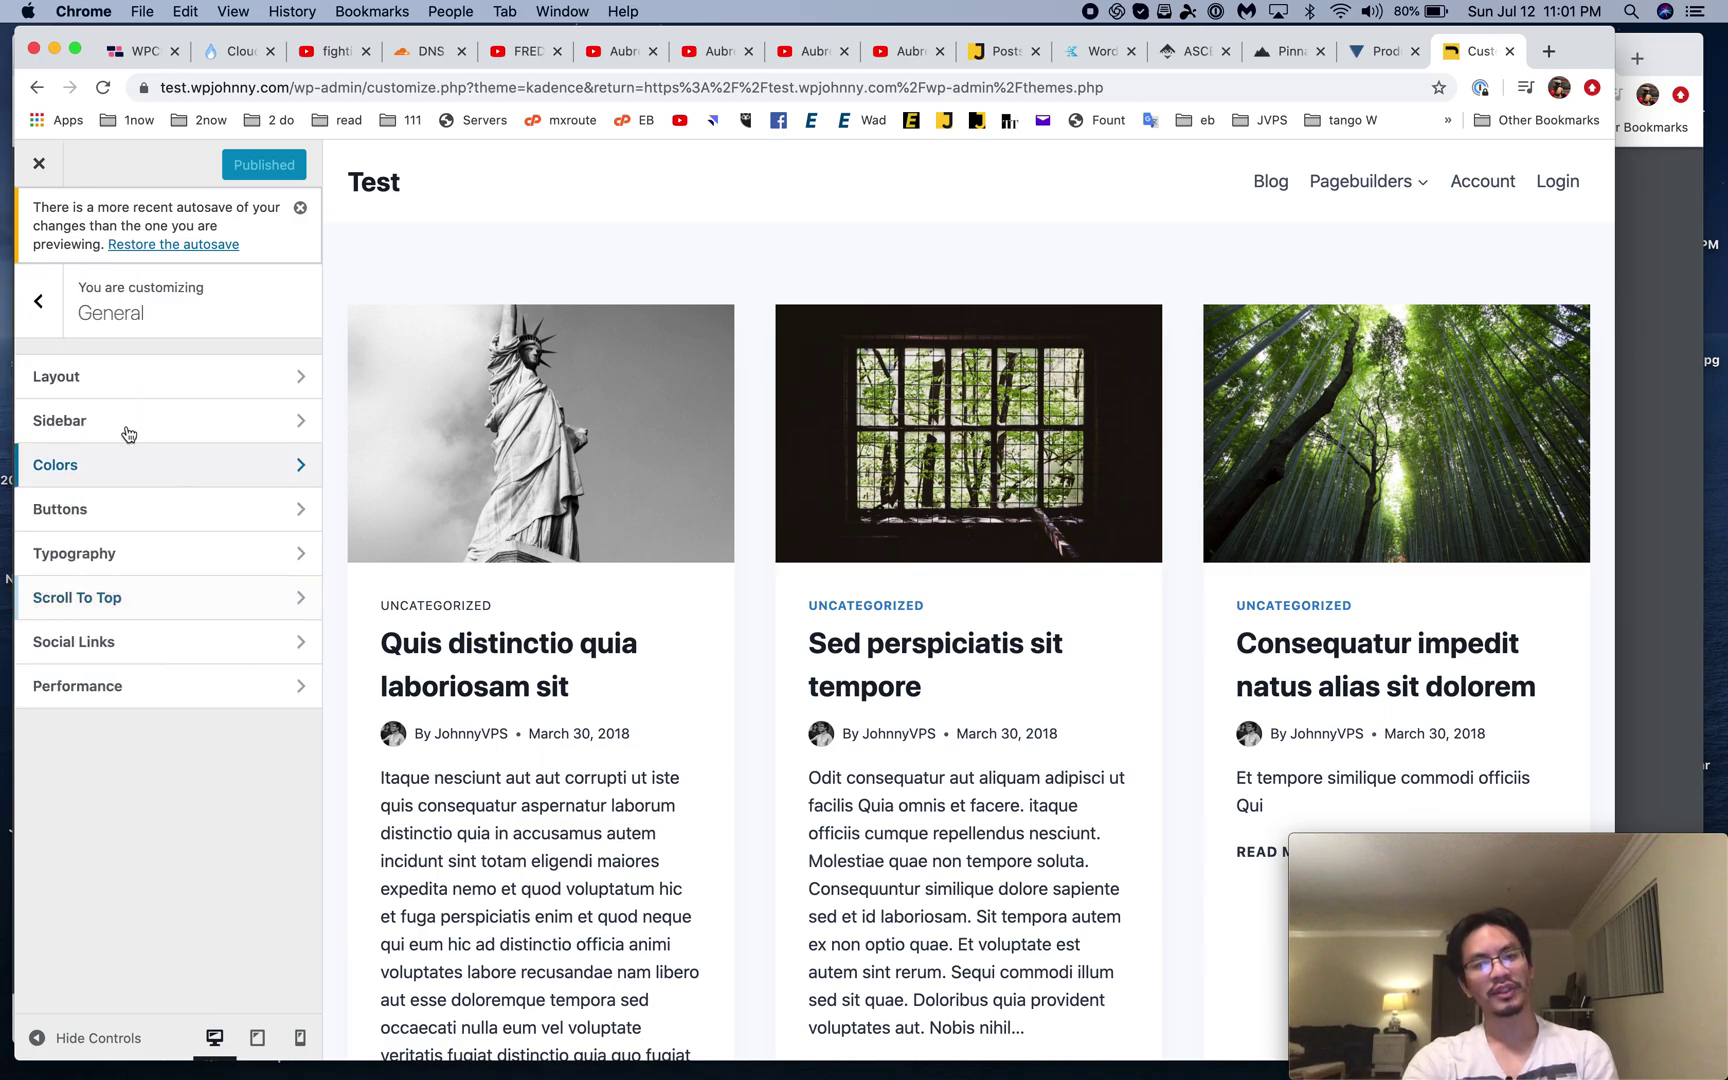
{"action": "left_click", "coordinate": [130, 465]}
{"action": "left_click", "coordinate": [47, 318]}
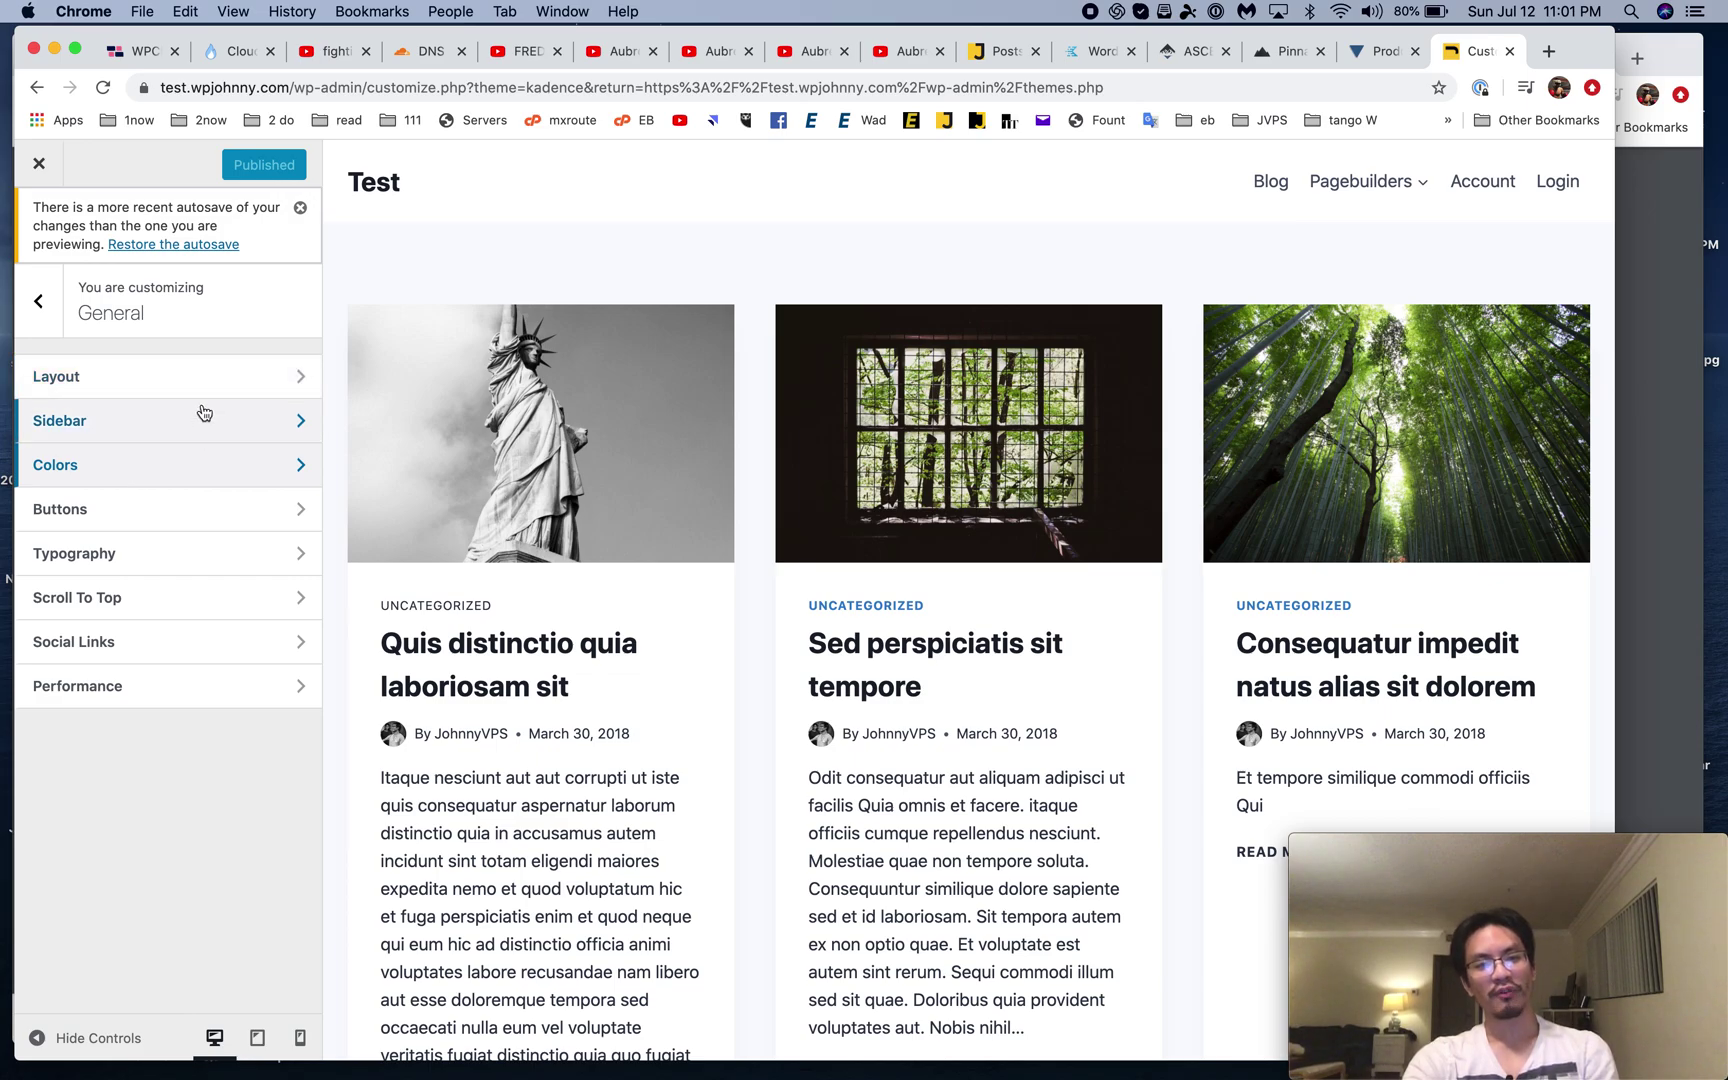
{"action": "left_click", "coordinate": [50, 366]}
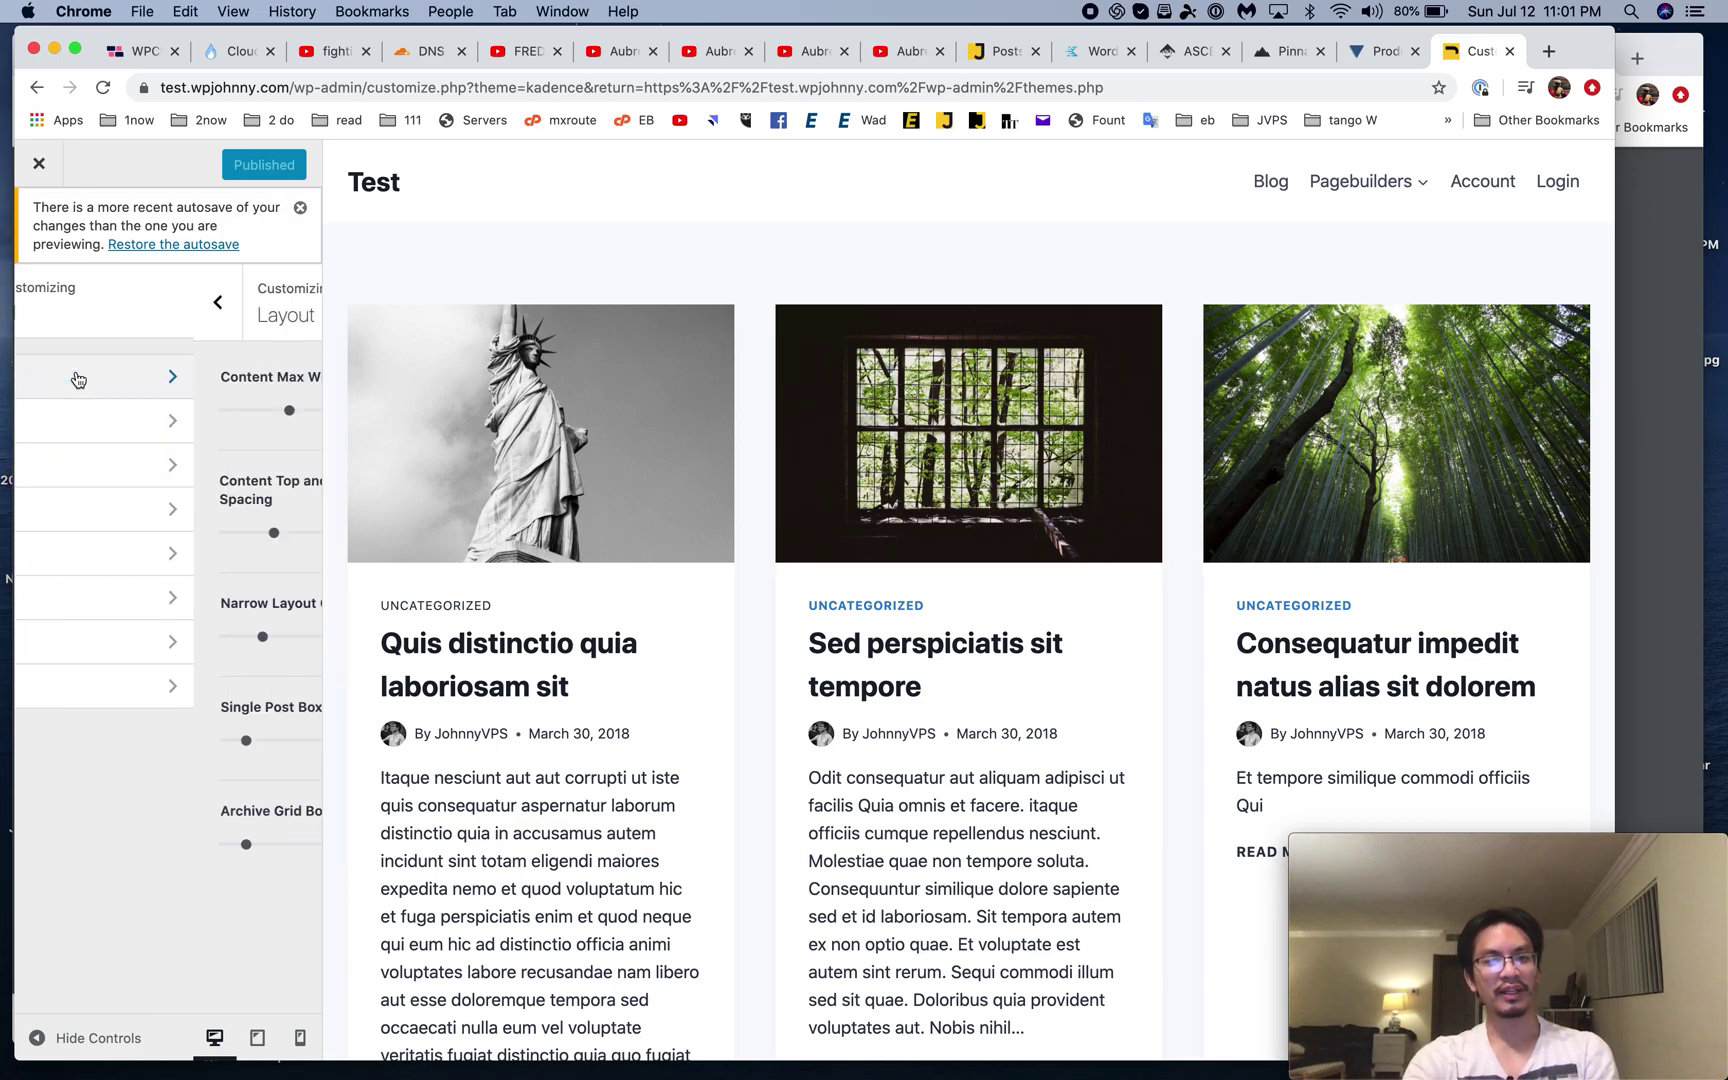
{"action": "left_click", "coordinate": [37, 314]}
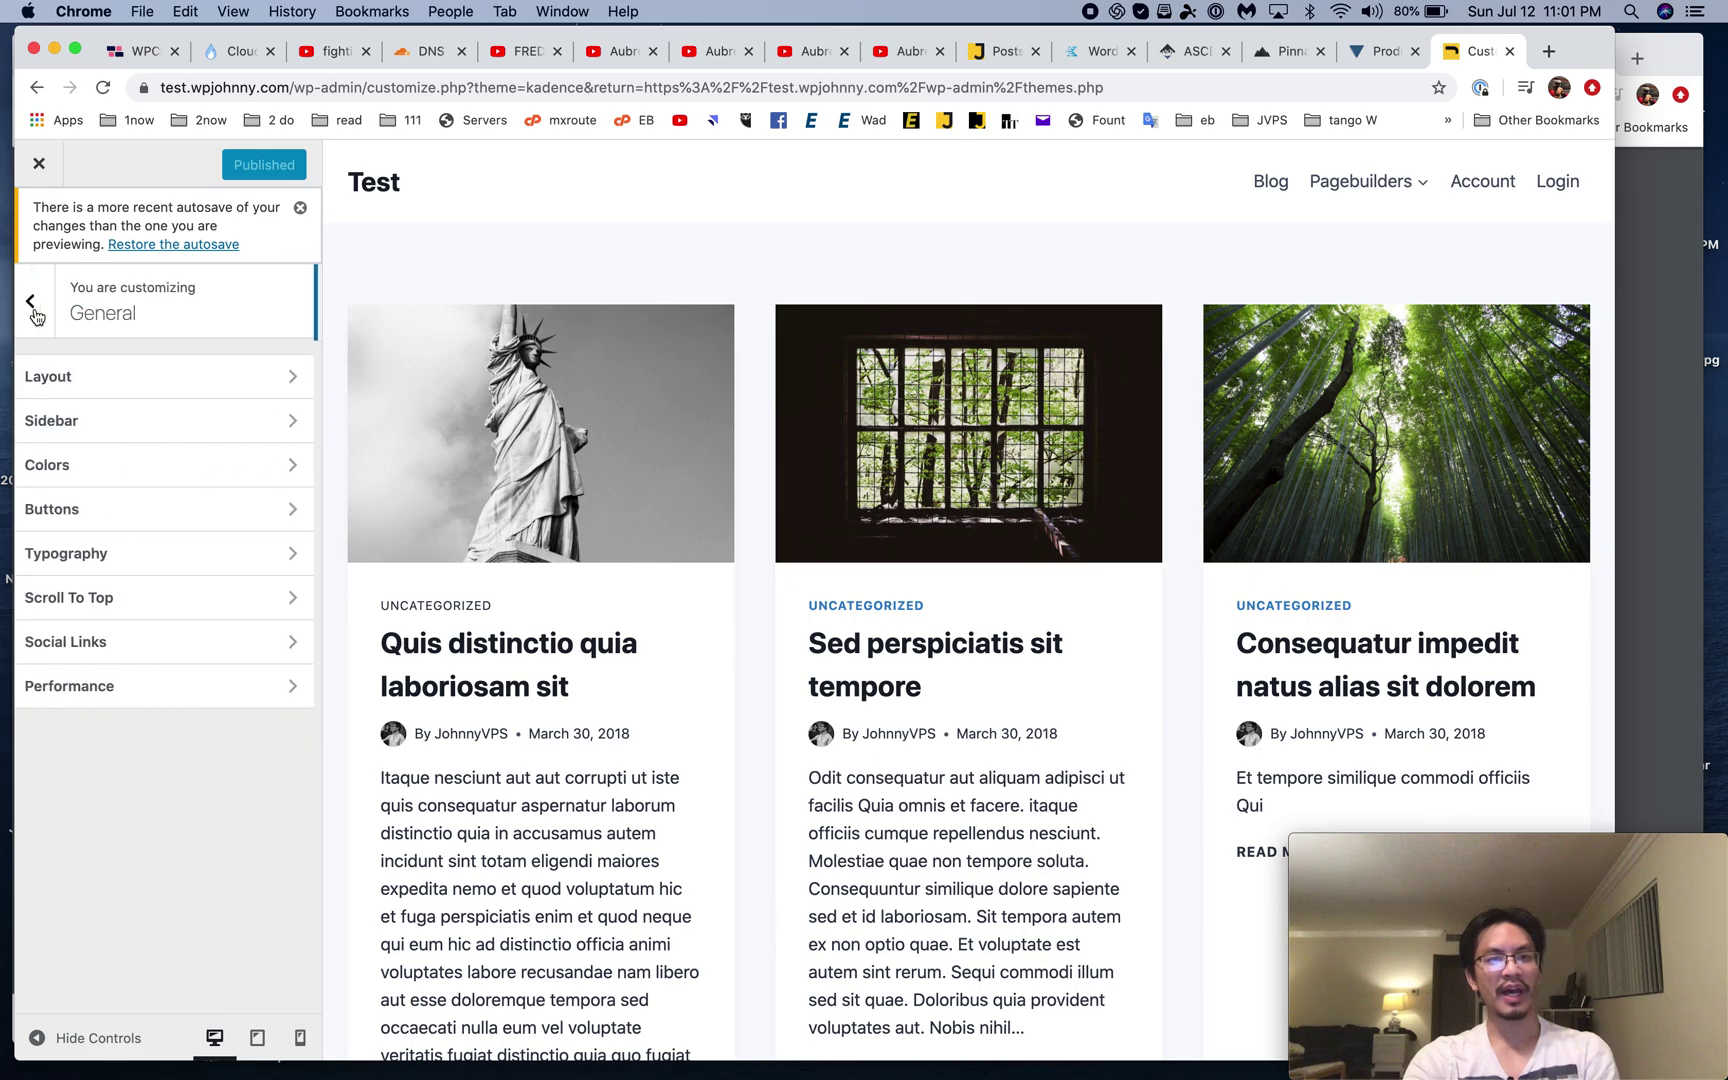
{"action": "left_click", "coordinate": [142, 420]}
{"action": "left_click", "coordinate": [40, 318]}
Step: Switch the Global Palette to Palette 3 and look over the Buttons settings
{"action": "left_click", "coordinate": [120, 465]}
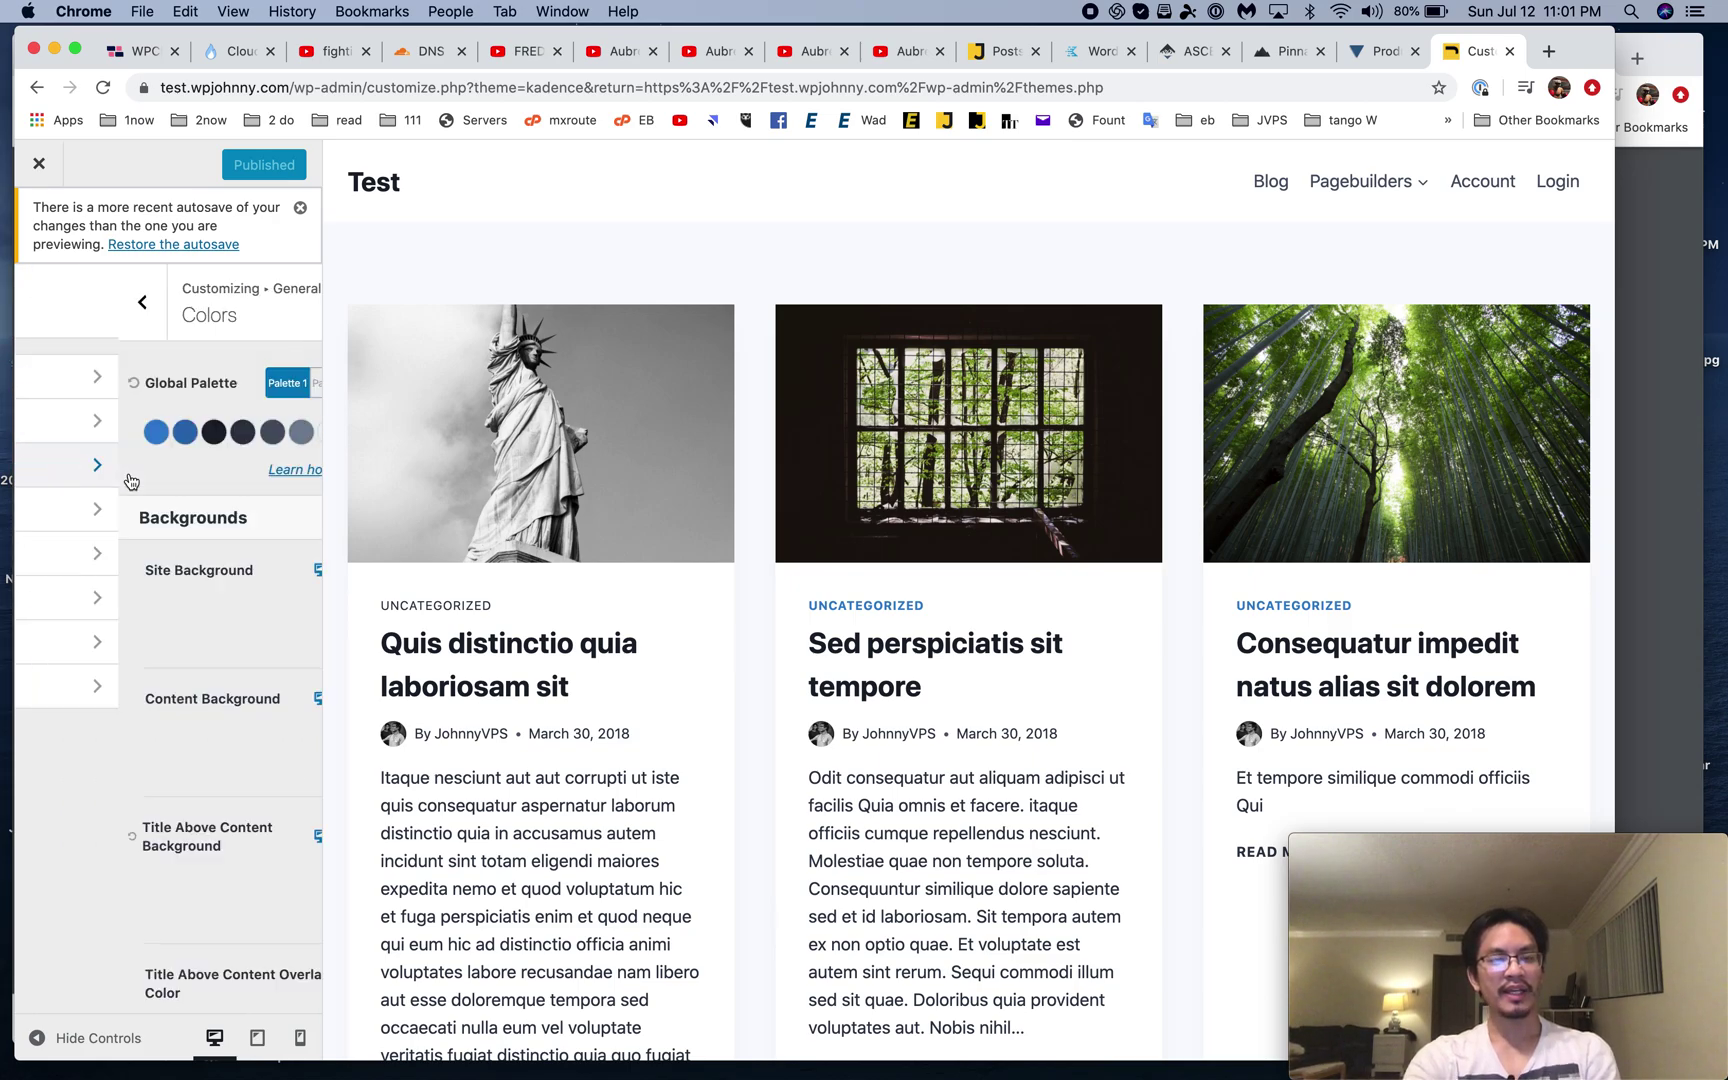
{"action": "scroll", "coordinate": [210, 728], "scroll_direction": "down", "scroll_amount": 2}
{"action": "scroll", "coordinate": [210, 728], "scroll_direction": "down", "scroll_amount": 2}
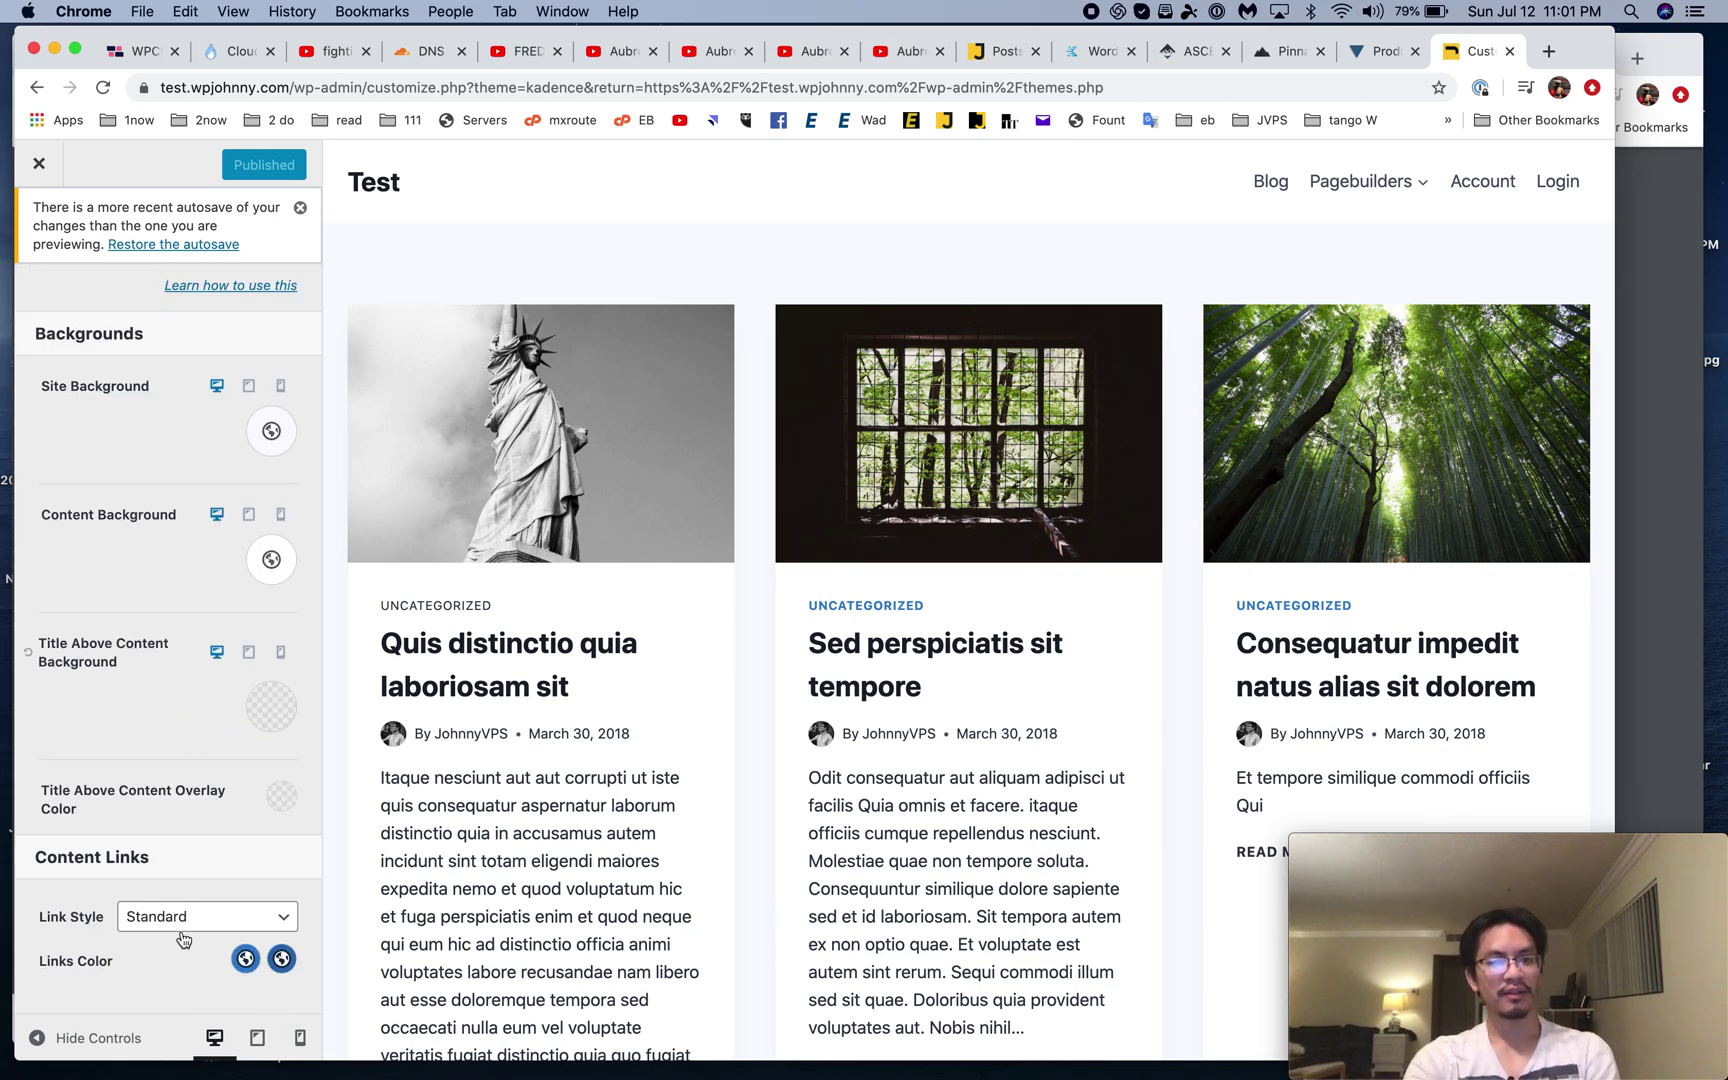
{"action": "scroll", "coordinate": [135, 806], "scroll_direction": "up", "scroll_amount": 4}
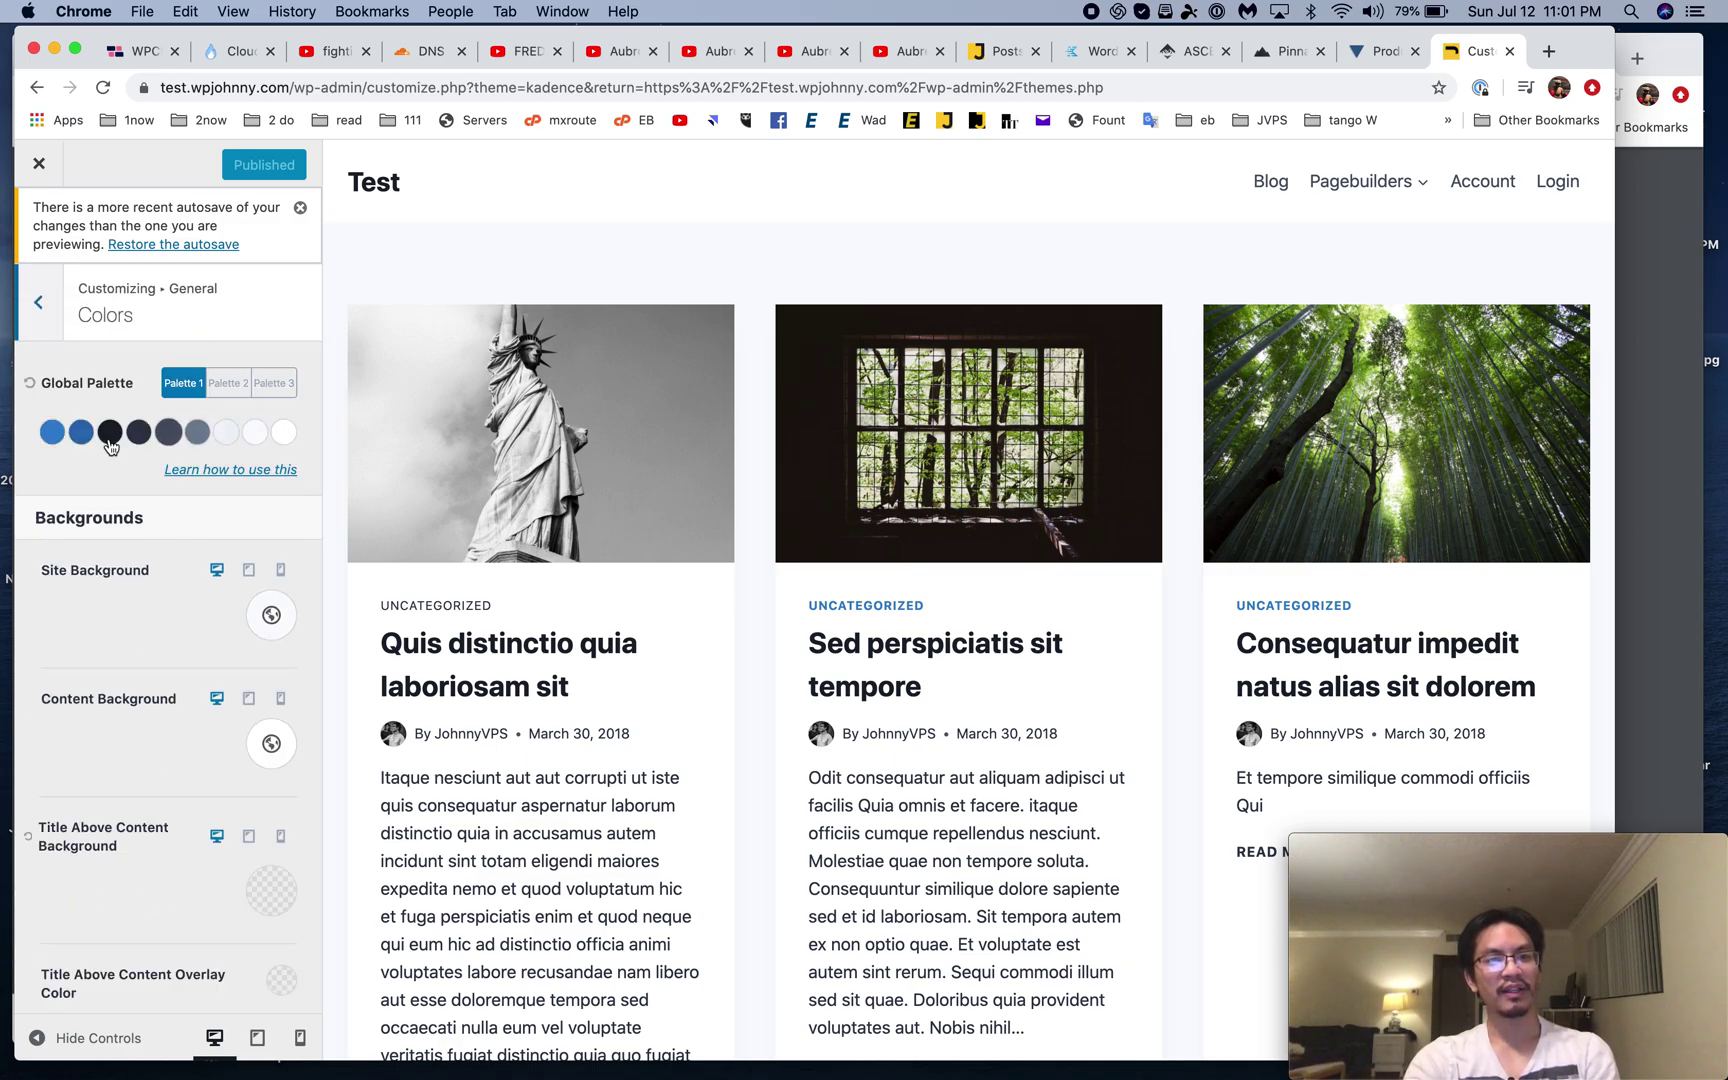
{"action": "left_click", "coordinate": [251, 384]}
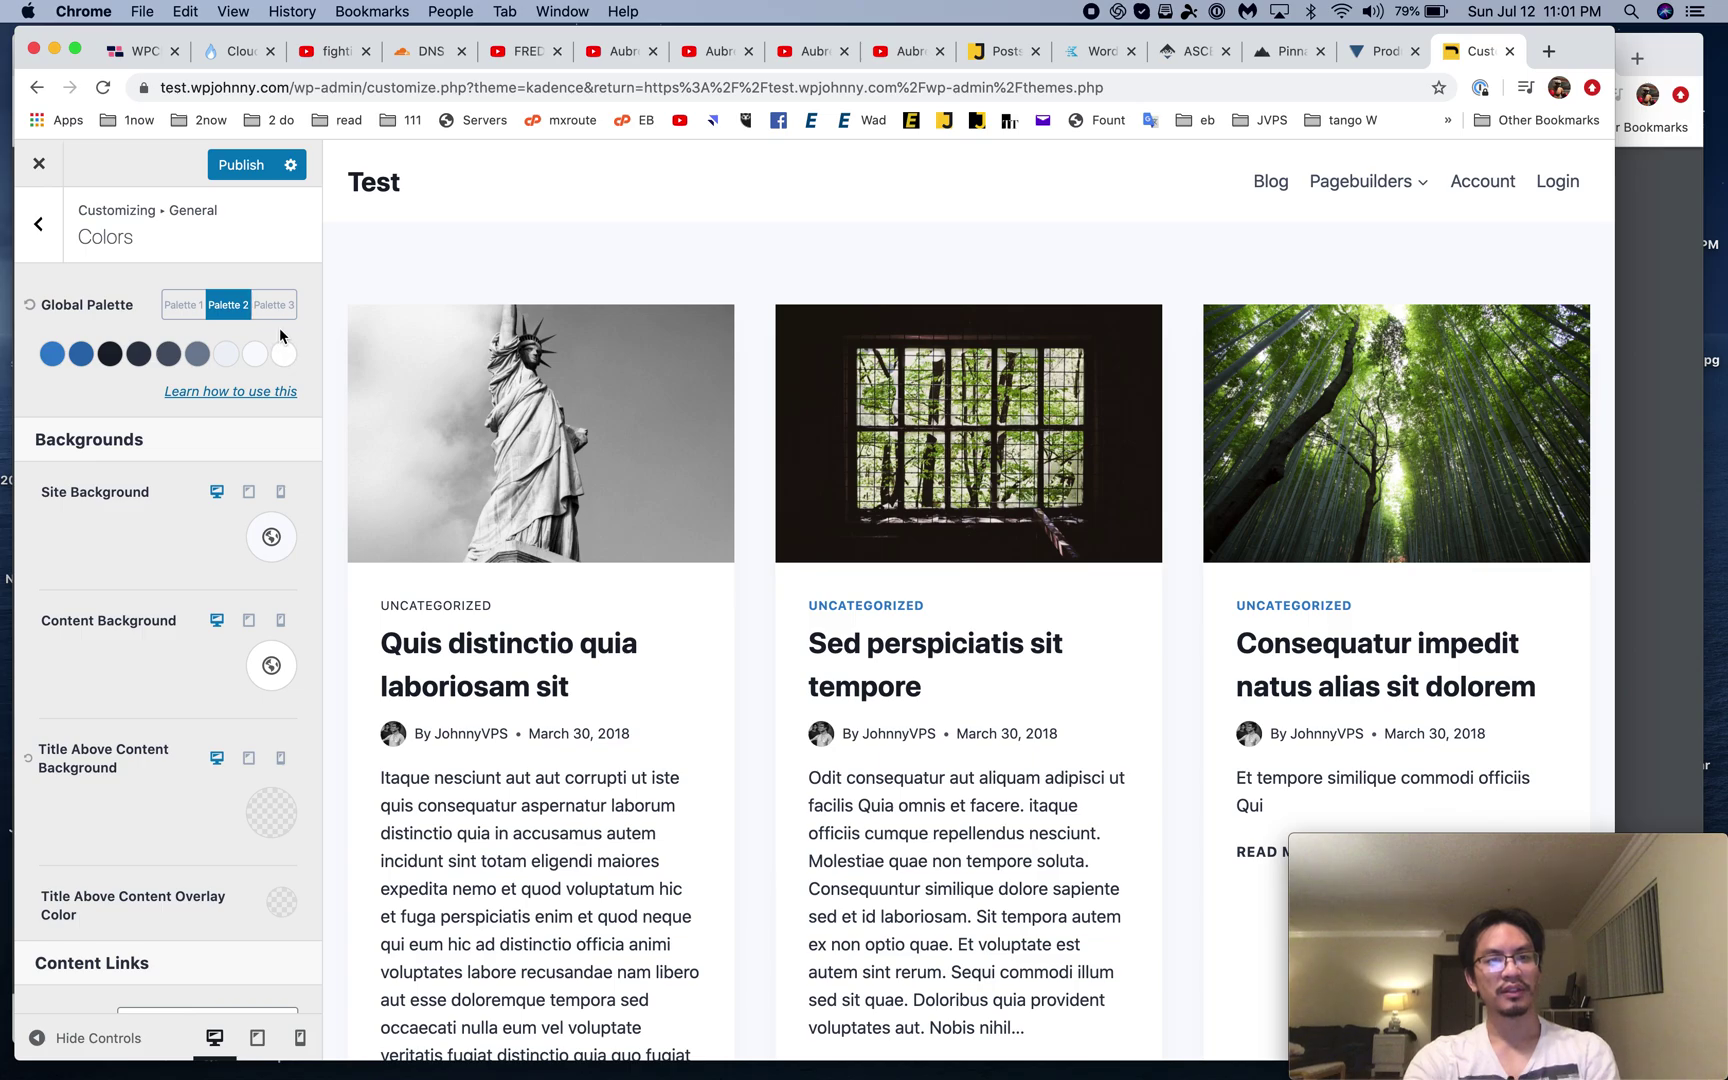
{"action": "left_click", "coordinate": [272, 305]}
{"action": "left_click", "coordinate": [40, 226]}
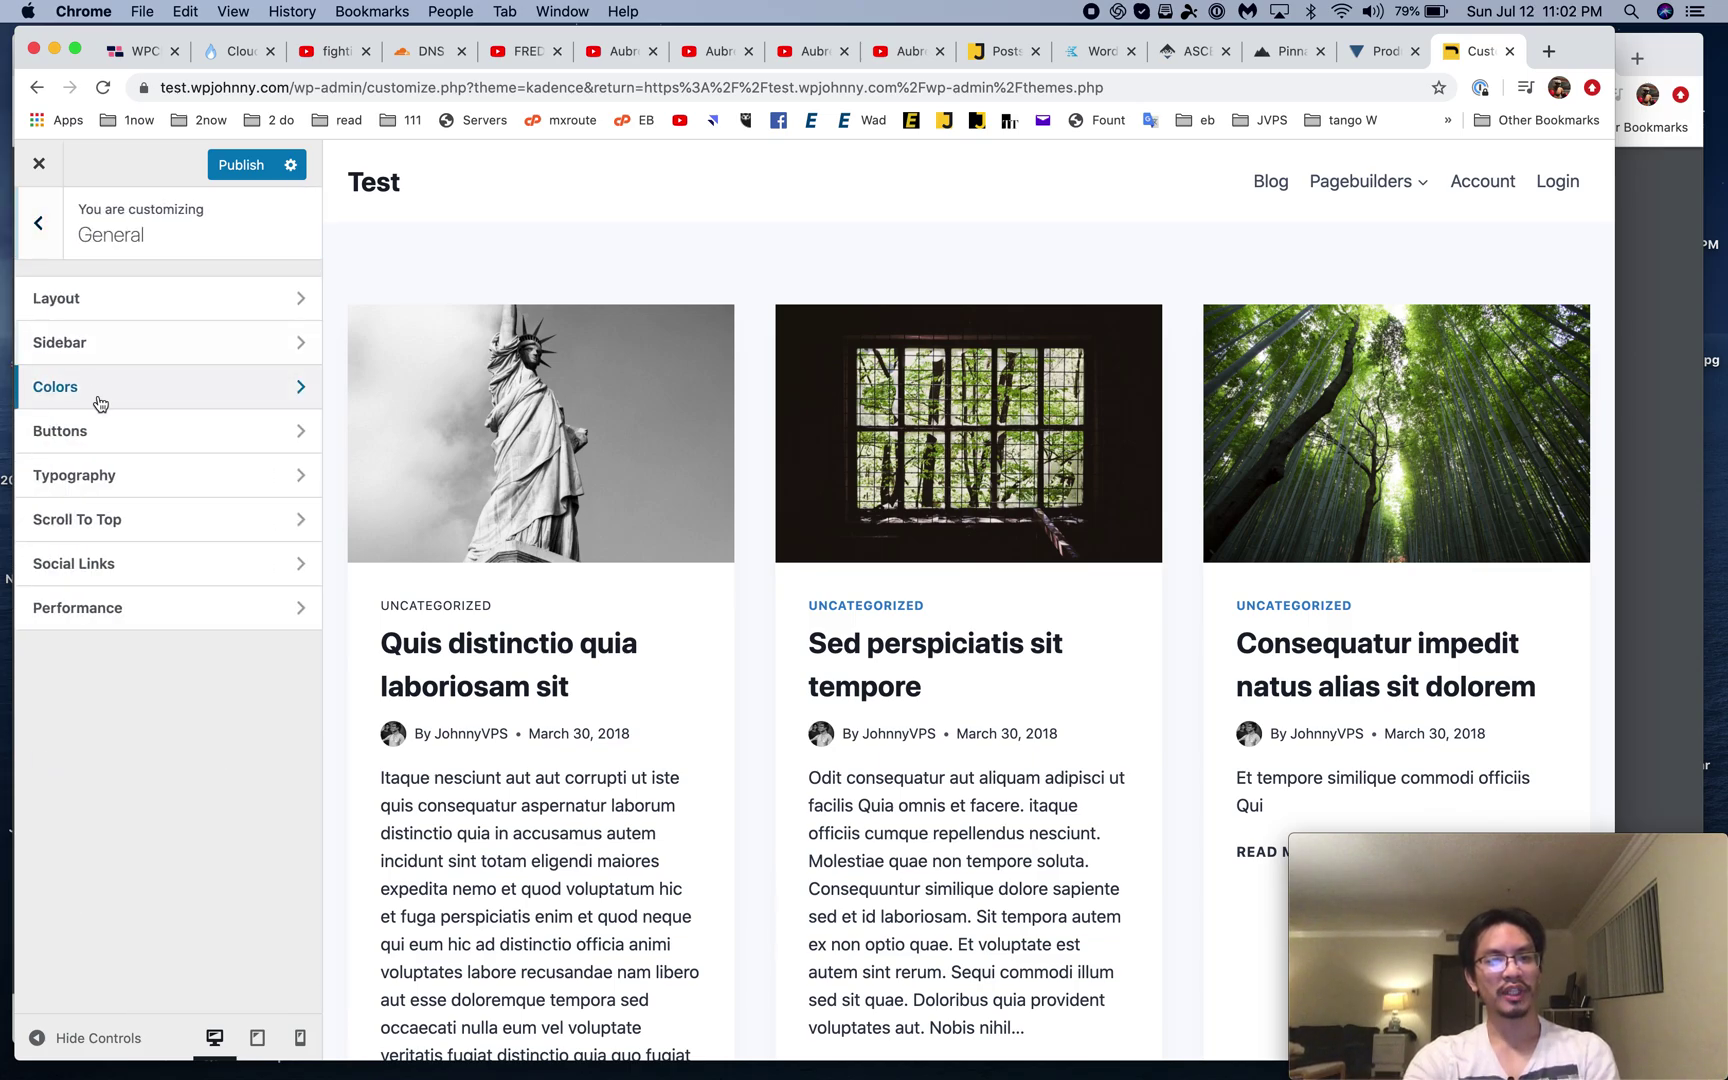
{"action": "left_click", "coordinate": [154, 428]}
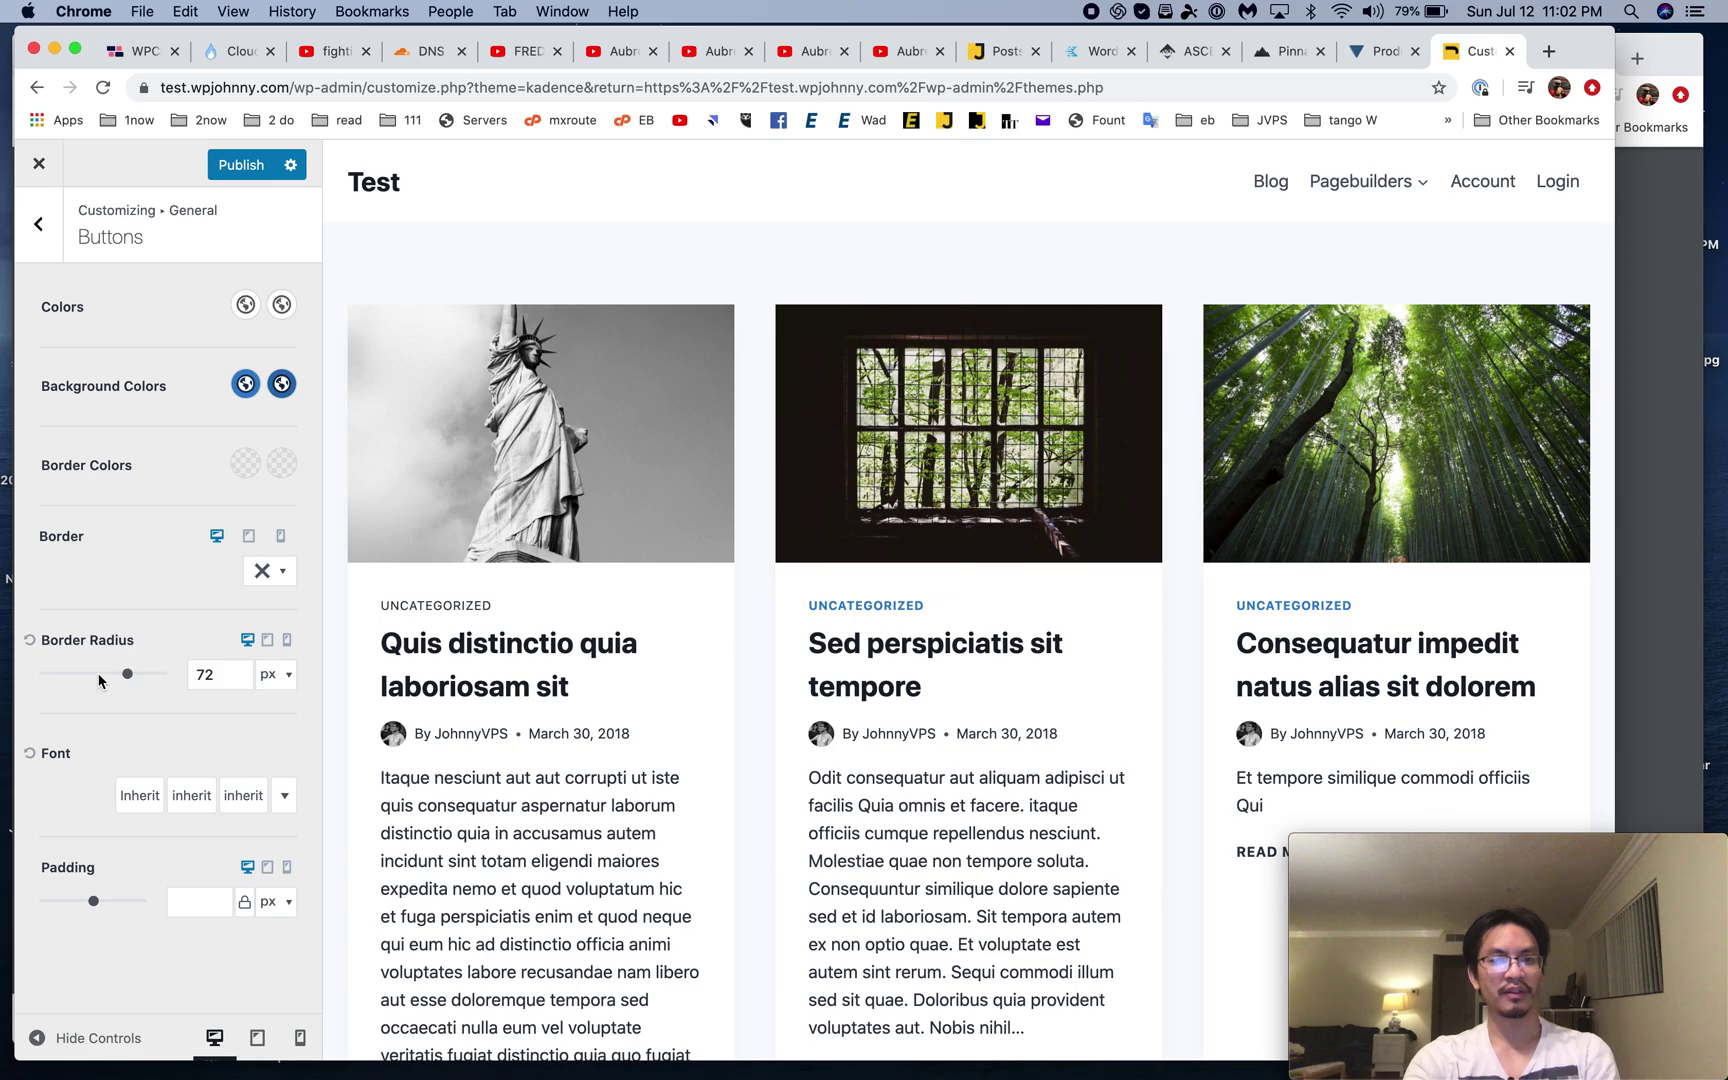
{"action": "left_click", "coordinate": [42, 228]}
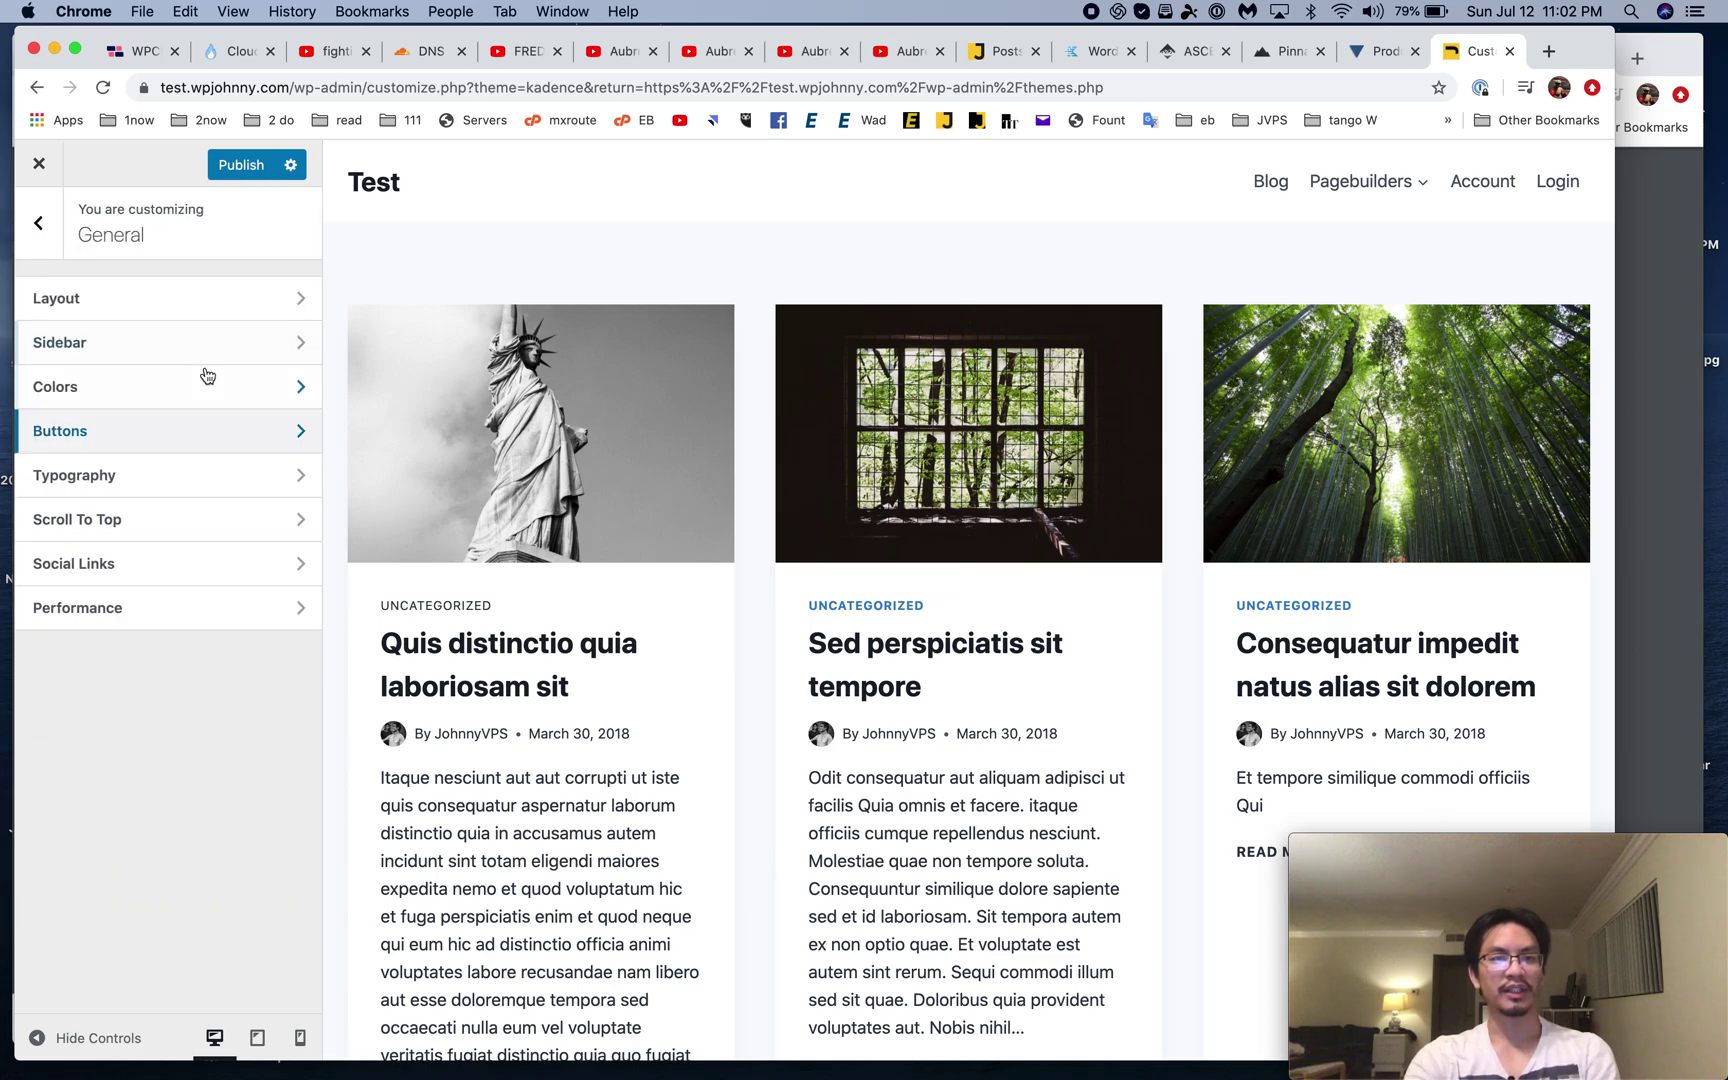
{"action": "left_click", "coordinate": [210, 480]}
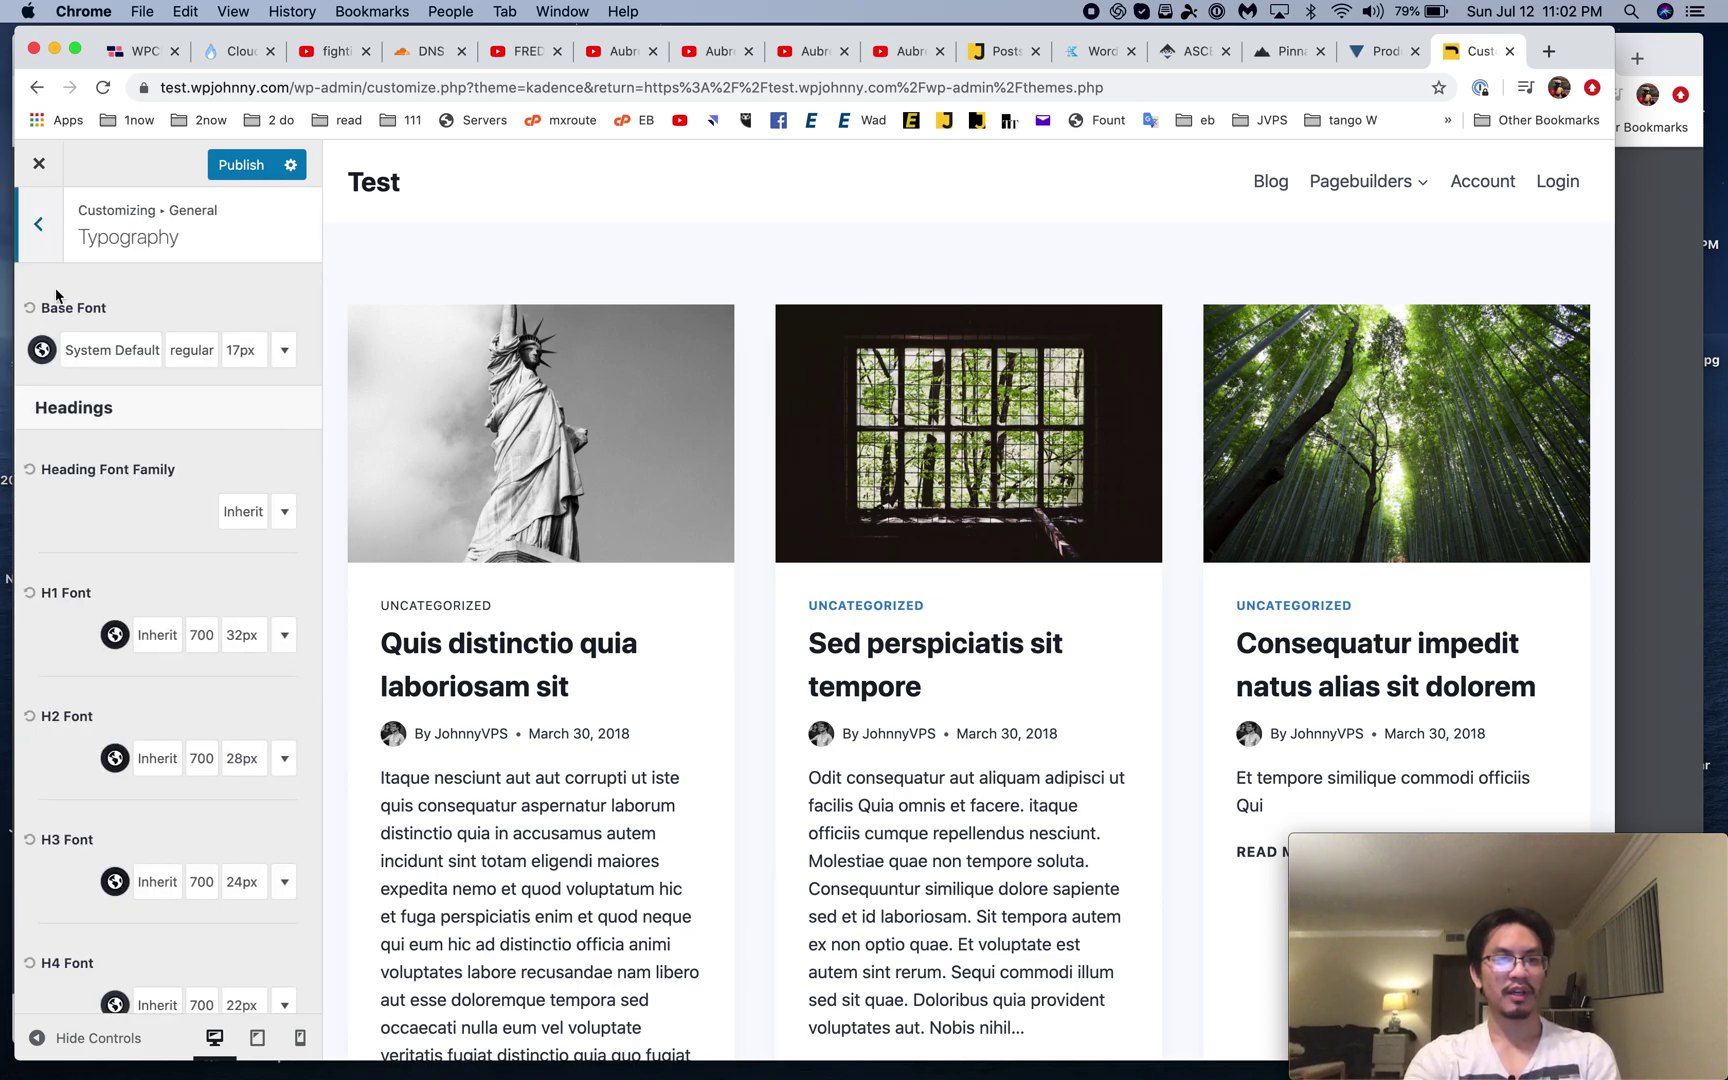
Step: Choose Alex Brush as the heading font family, then back out to the main Customizer panel
{"action": "scroll", "coordinate": [166, 650], "scroll_direction": "down", "scroll_amount": 5}
{"action": "scroll", "coordinate": [180, 500], "scroll_direction": "up", "scroll_amount": 5}
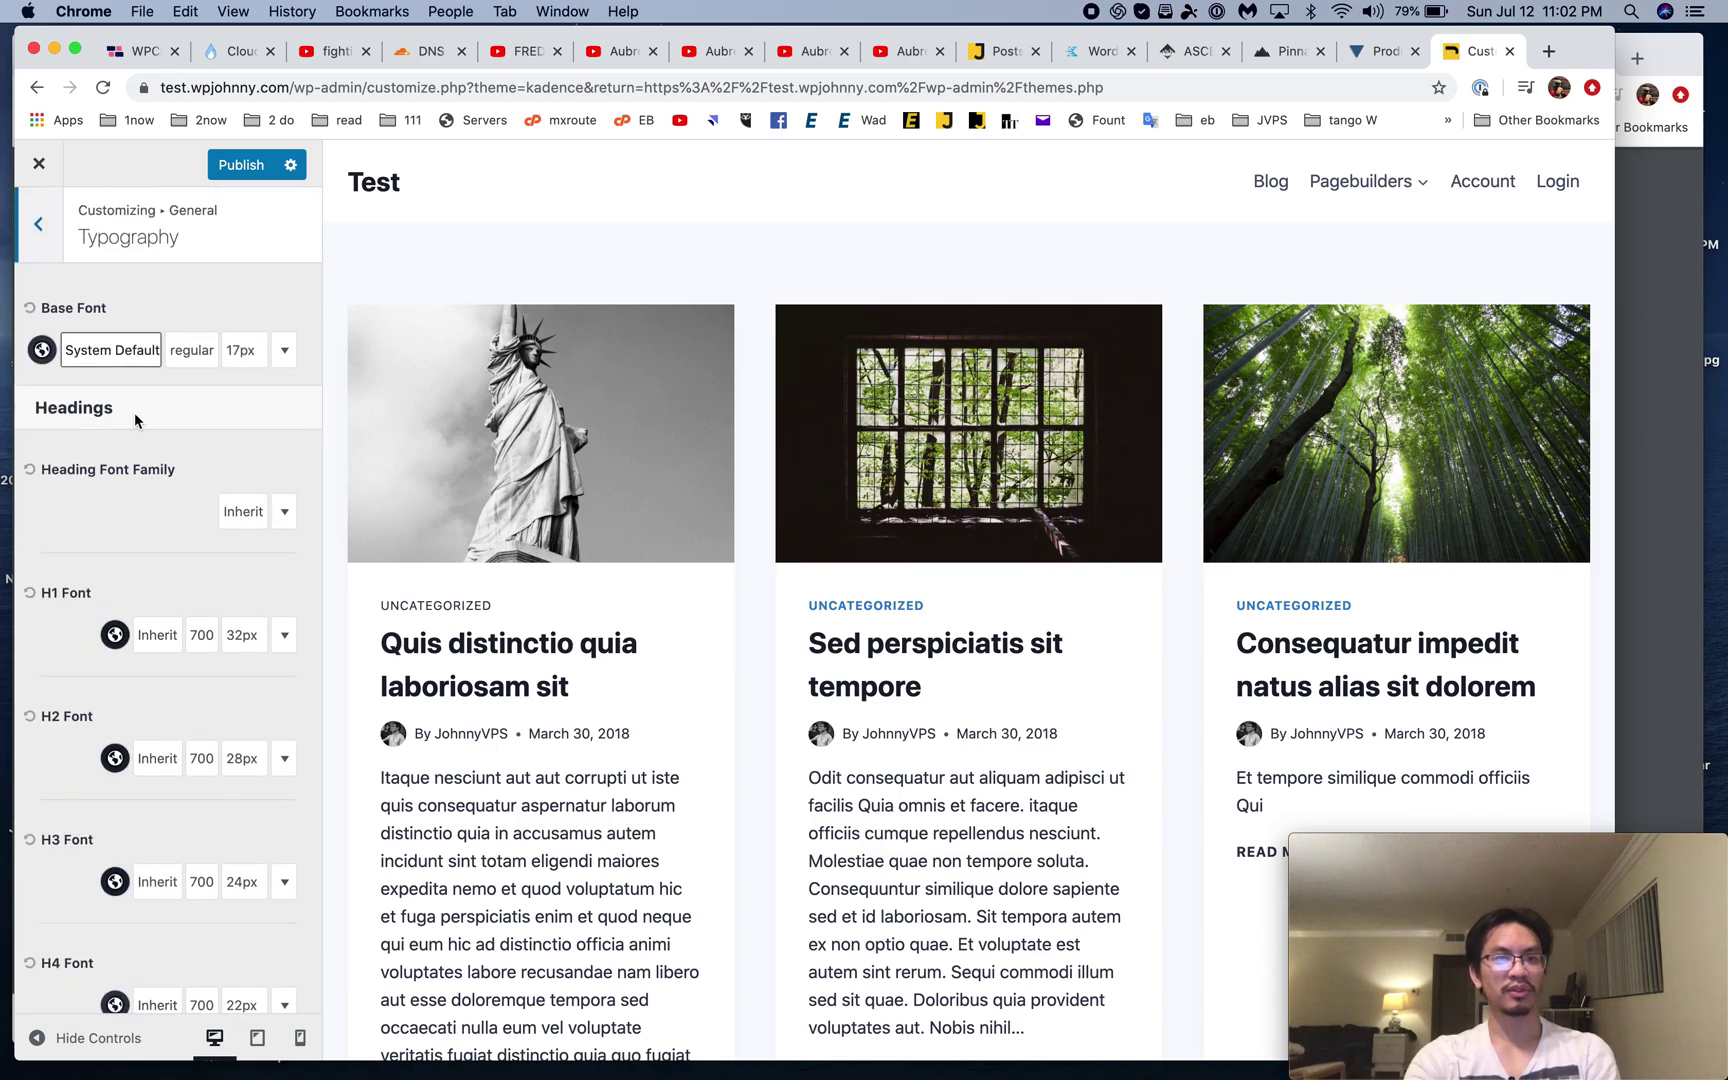
{"action": "left_click", "coordinate": [250, 518]}
{"action": "scroll", "coordinate": [309, 825], "scroll_direction": "down", "scroll_amount": 10}
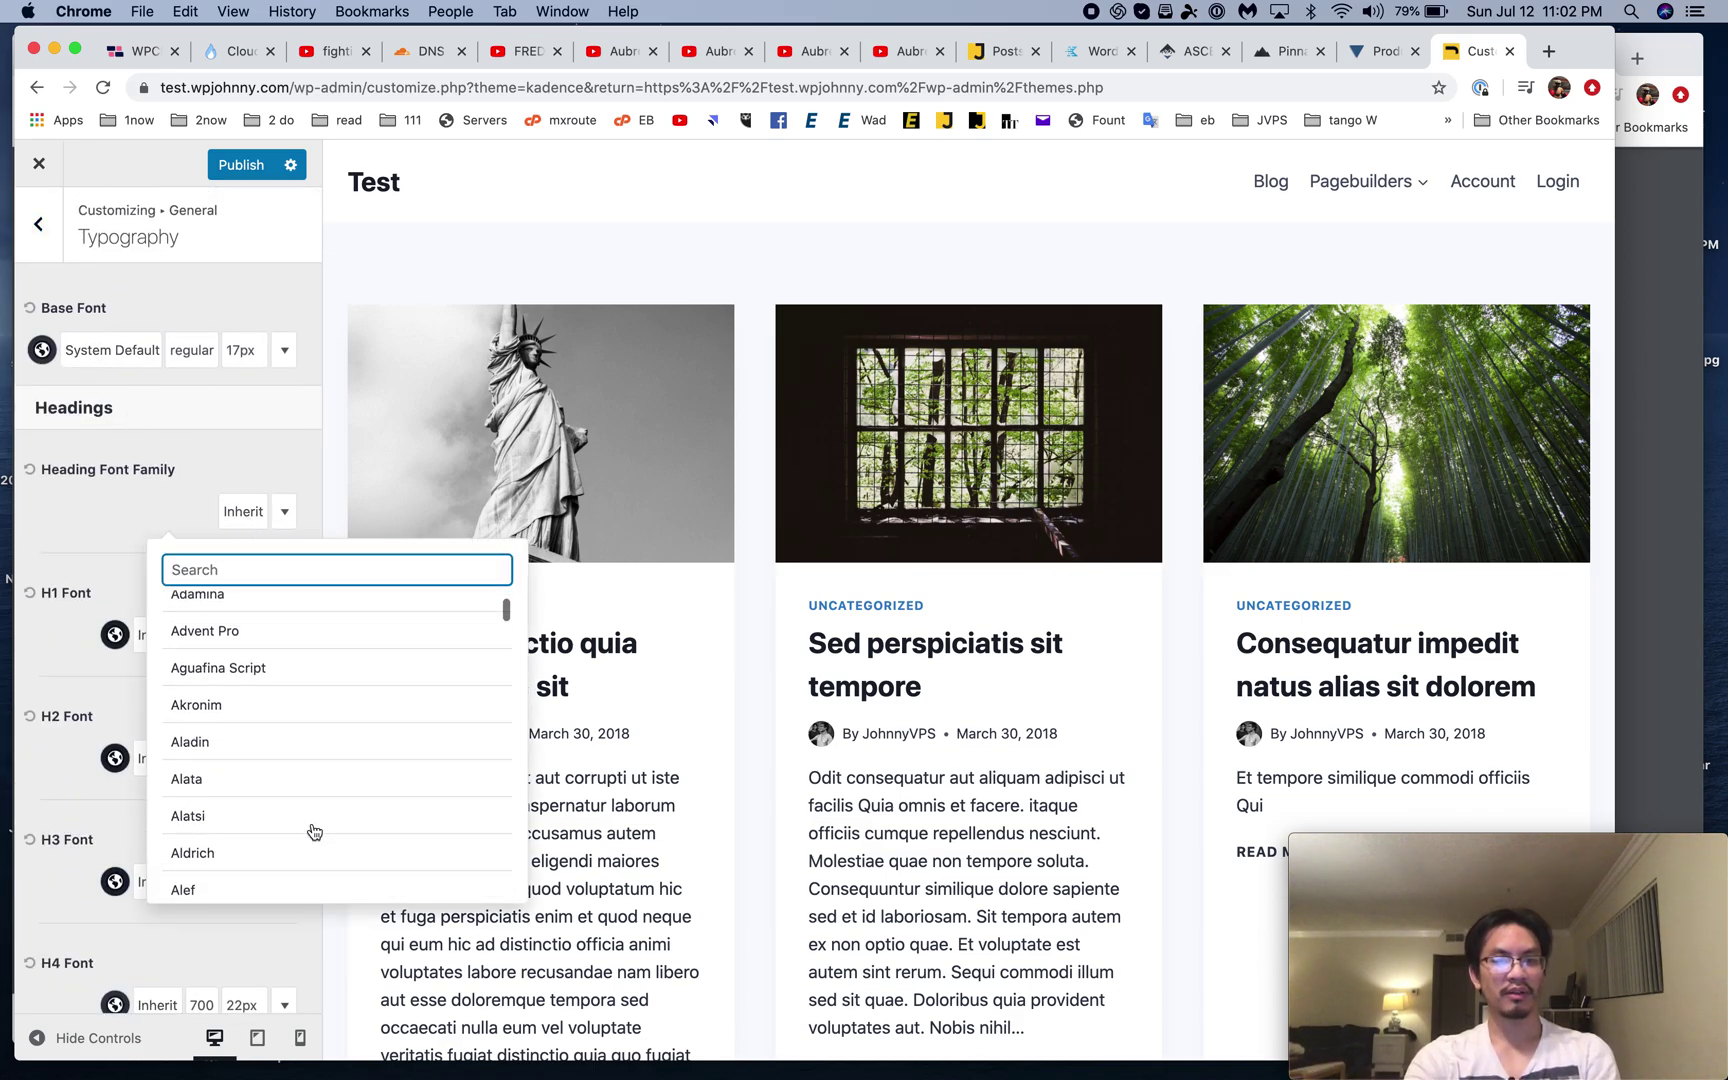
{"action": "scroll", "coordinate": [312, 828], "scroll_direction": "down", "scroll_amount": 4}
{"action": "scroll", "coordinate": [312, 828], "scroll_direction": "up", "scroll_amount": 3}
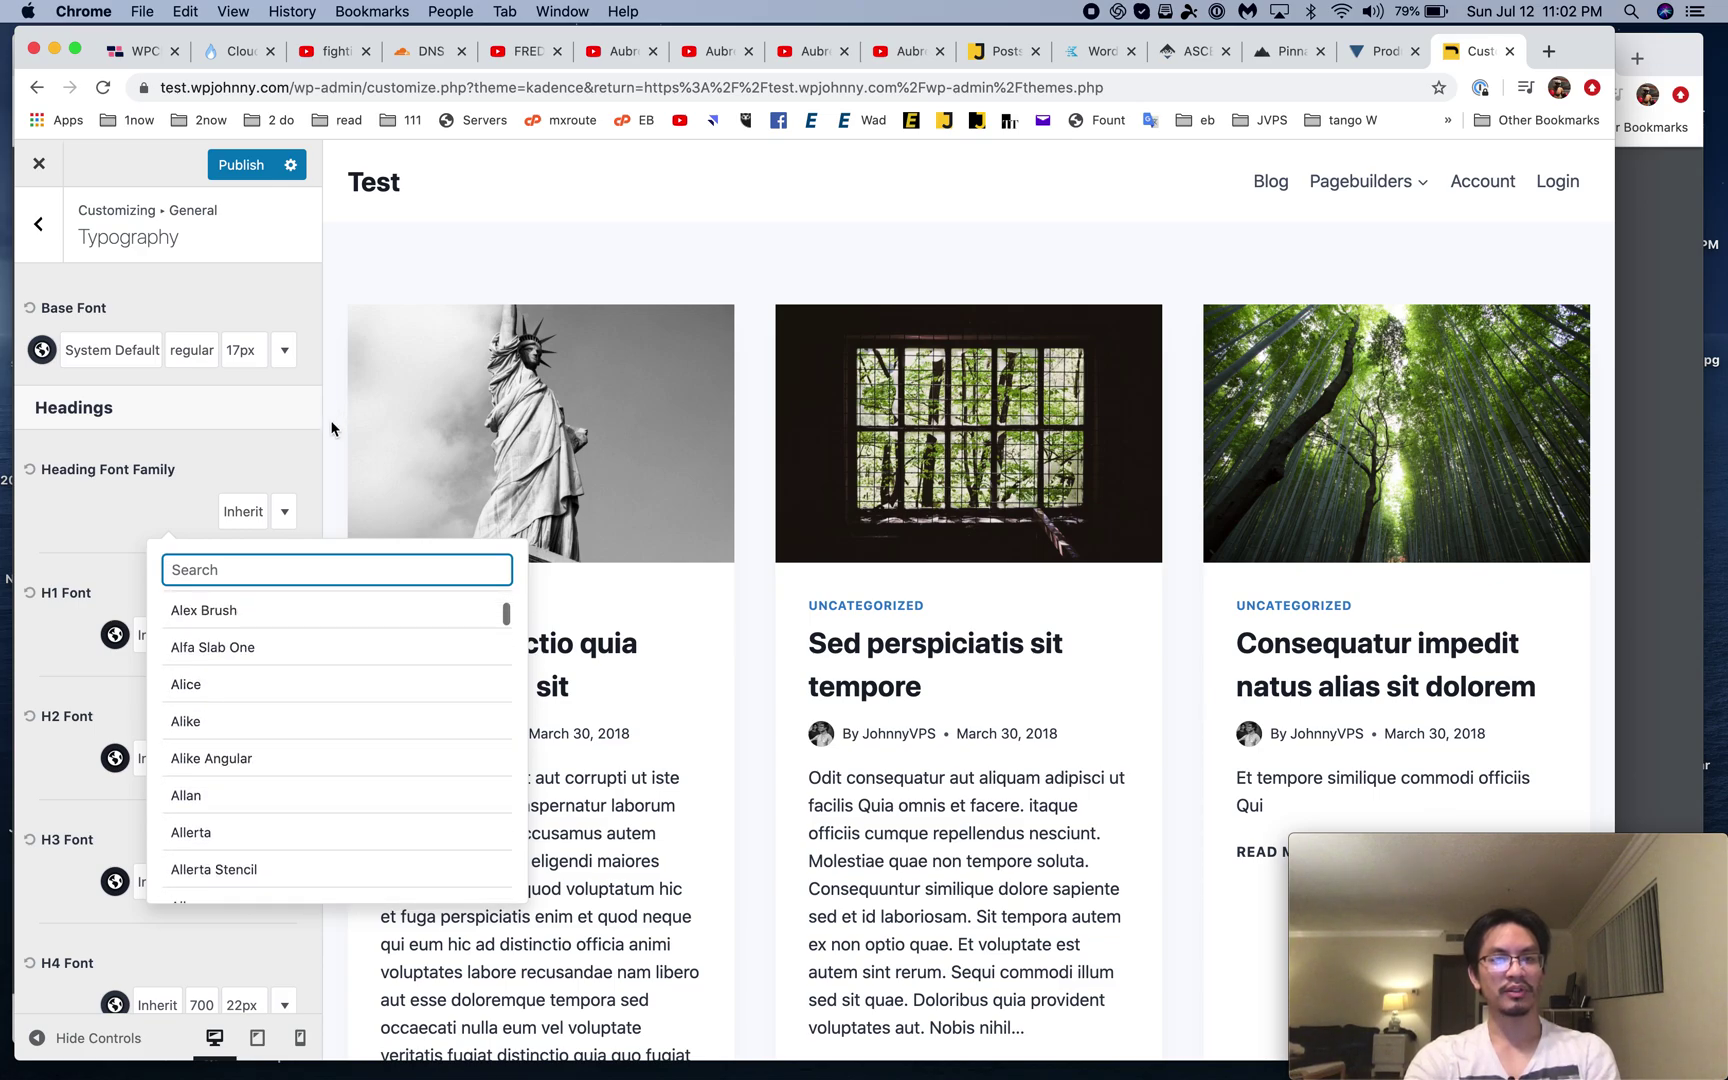
{"action": "left_click", "coordinate": [336, 610]}
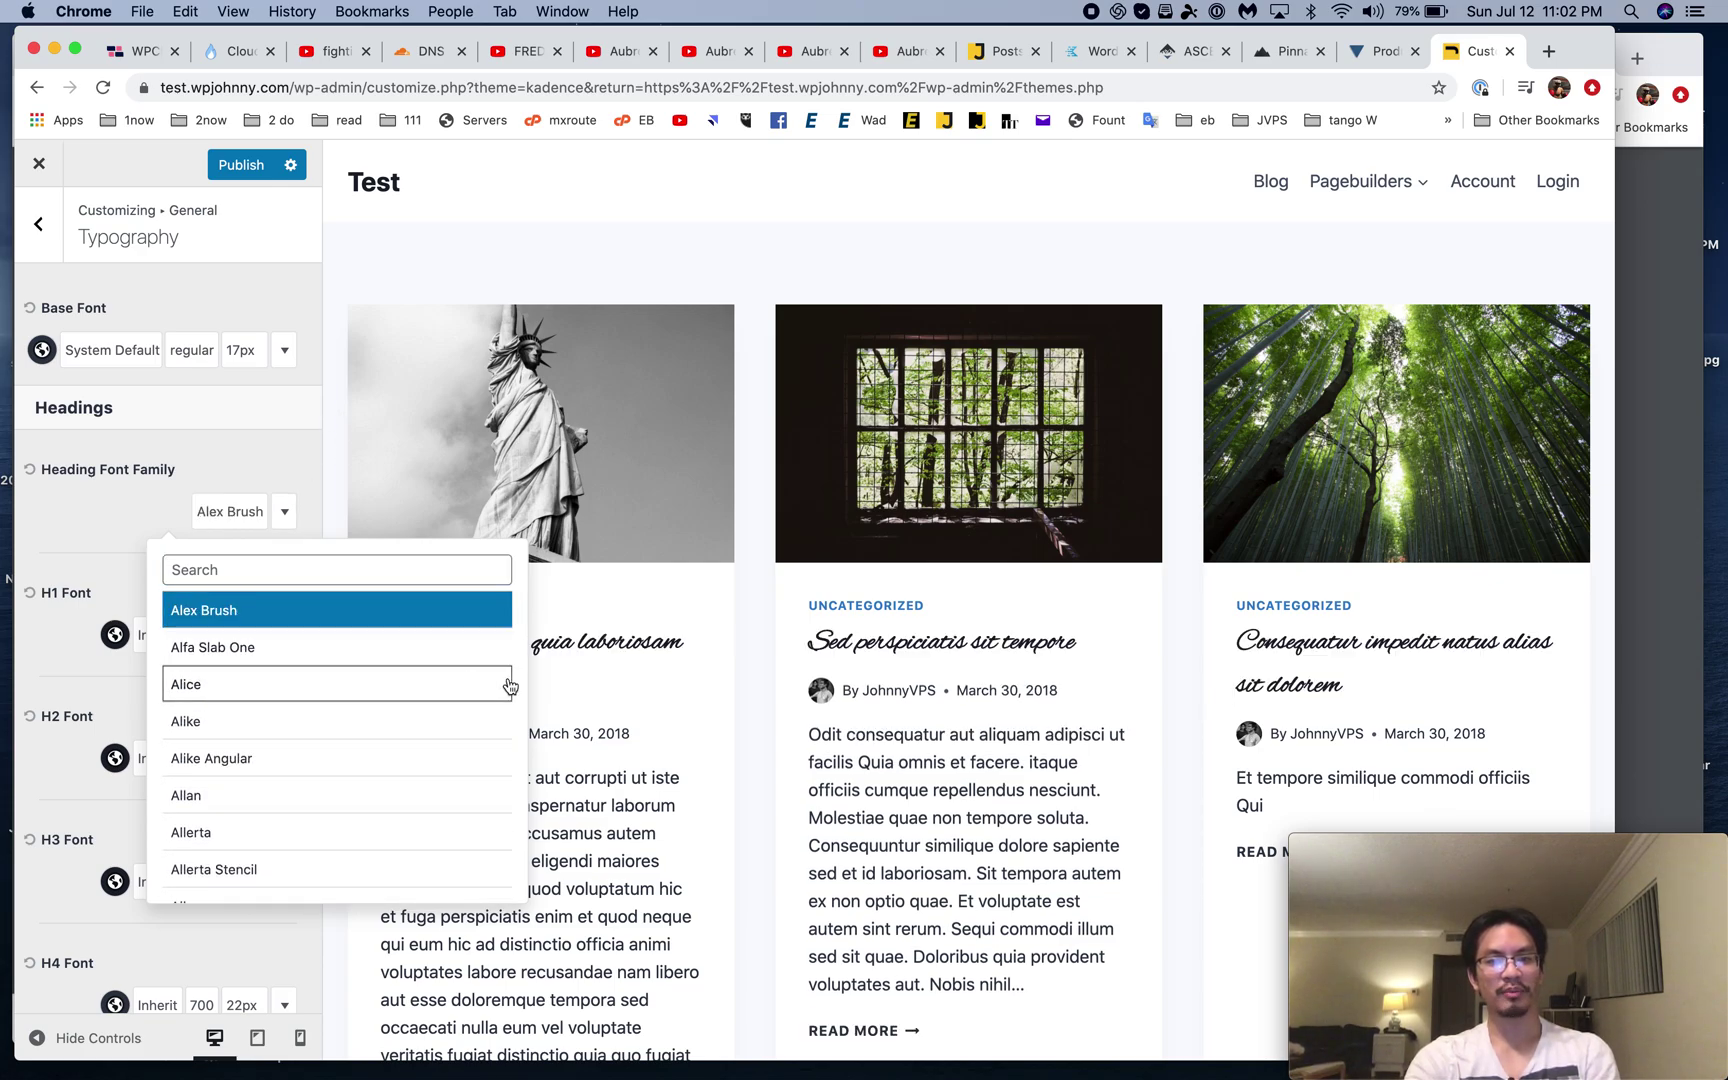
{"action": "left_click", "coordinate": [68, 240]}
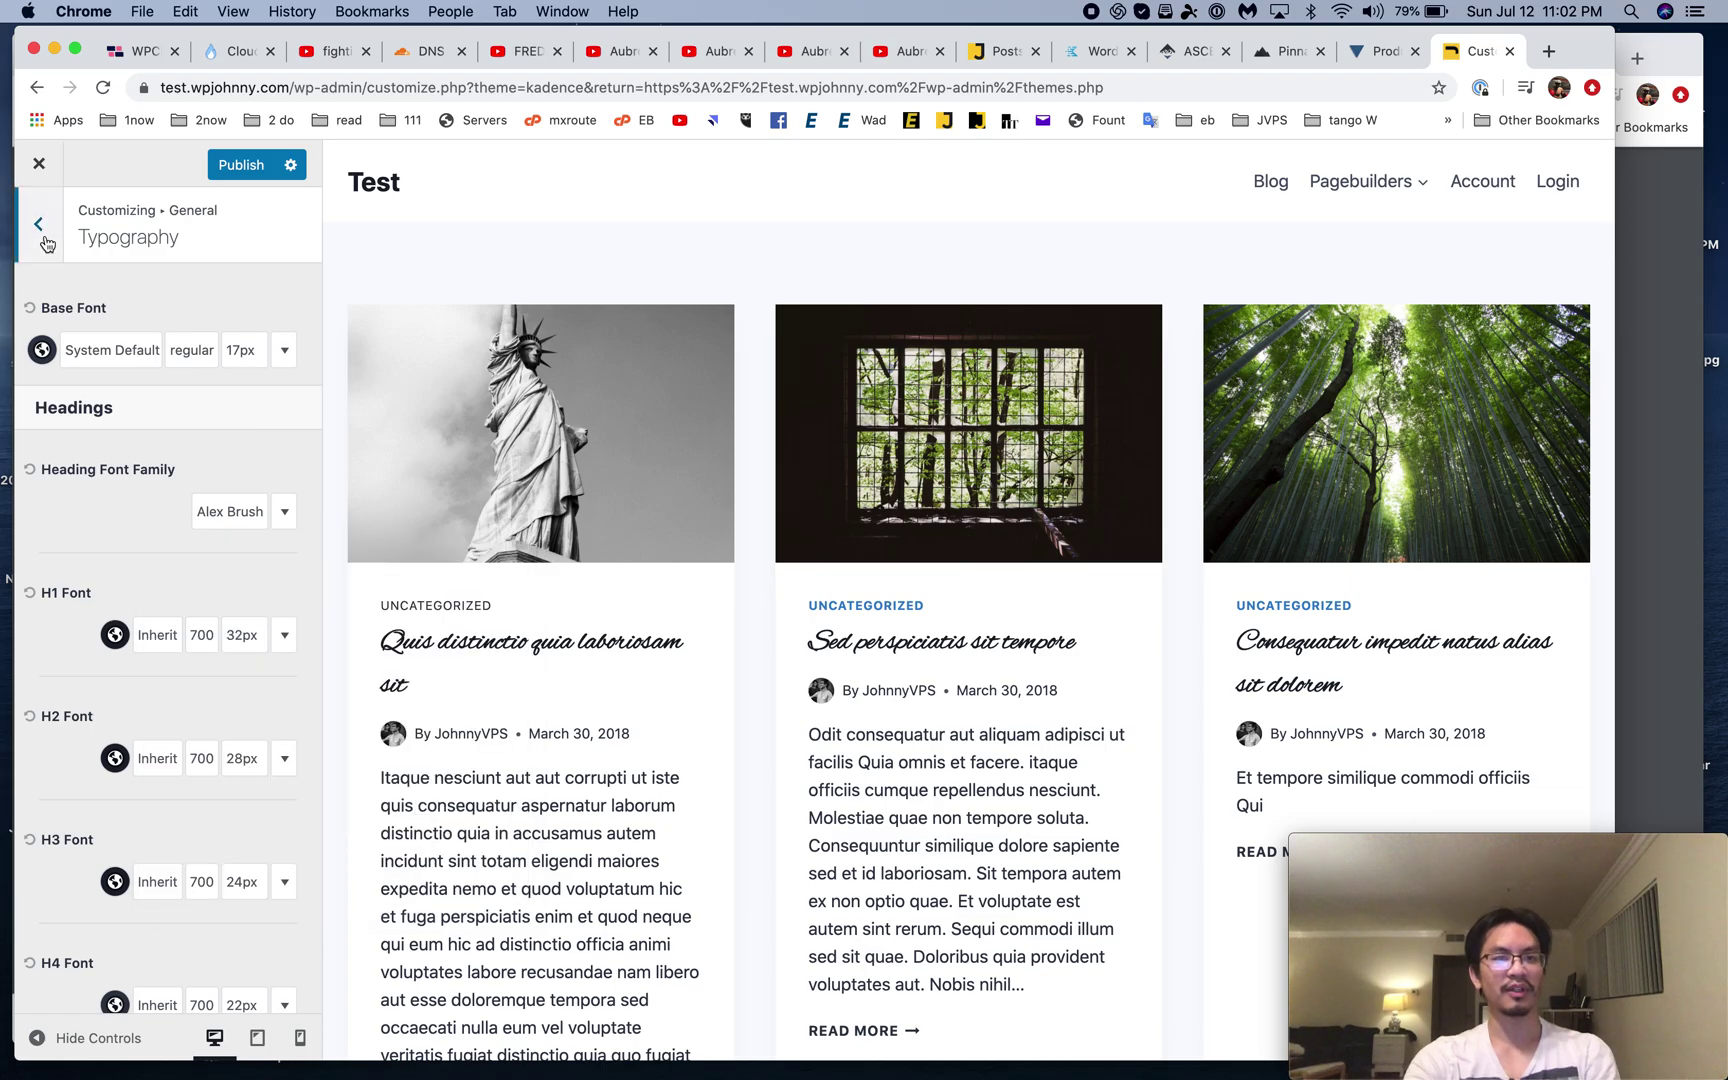
{"action": "left_click", "coordinate": [40, 225]}
{"action": "left_click", "coordinate": [40, 225]}
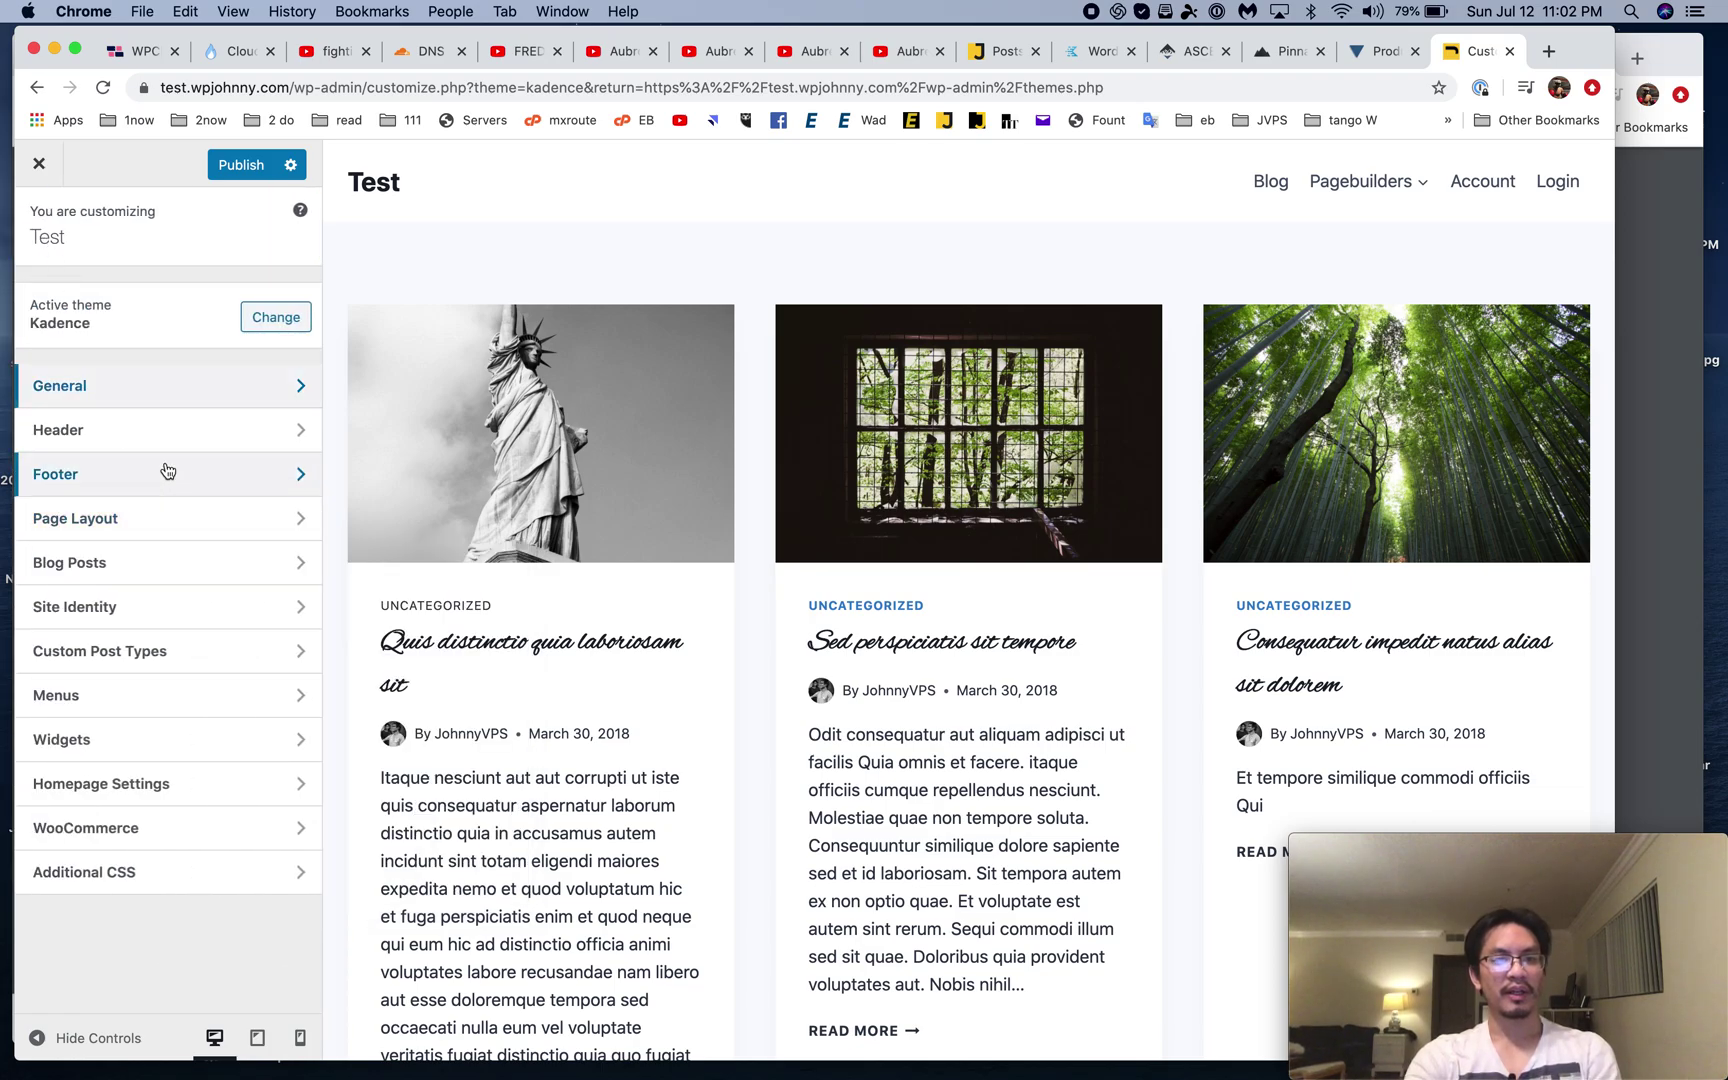
Step: Browse the Header, Primary Navigation, menu locations, WooCommerce and Site Identity sections
{"action": "left_click", "coordinate": [180, 436]}
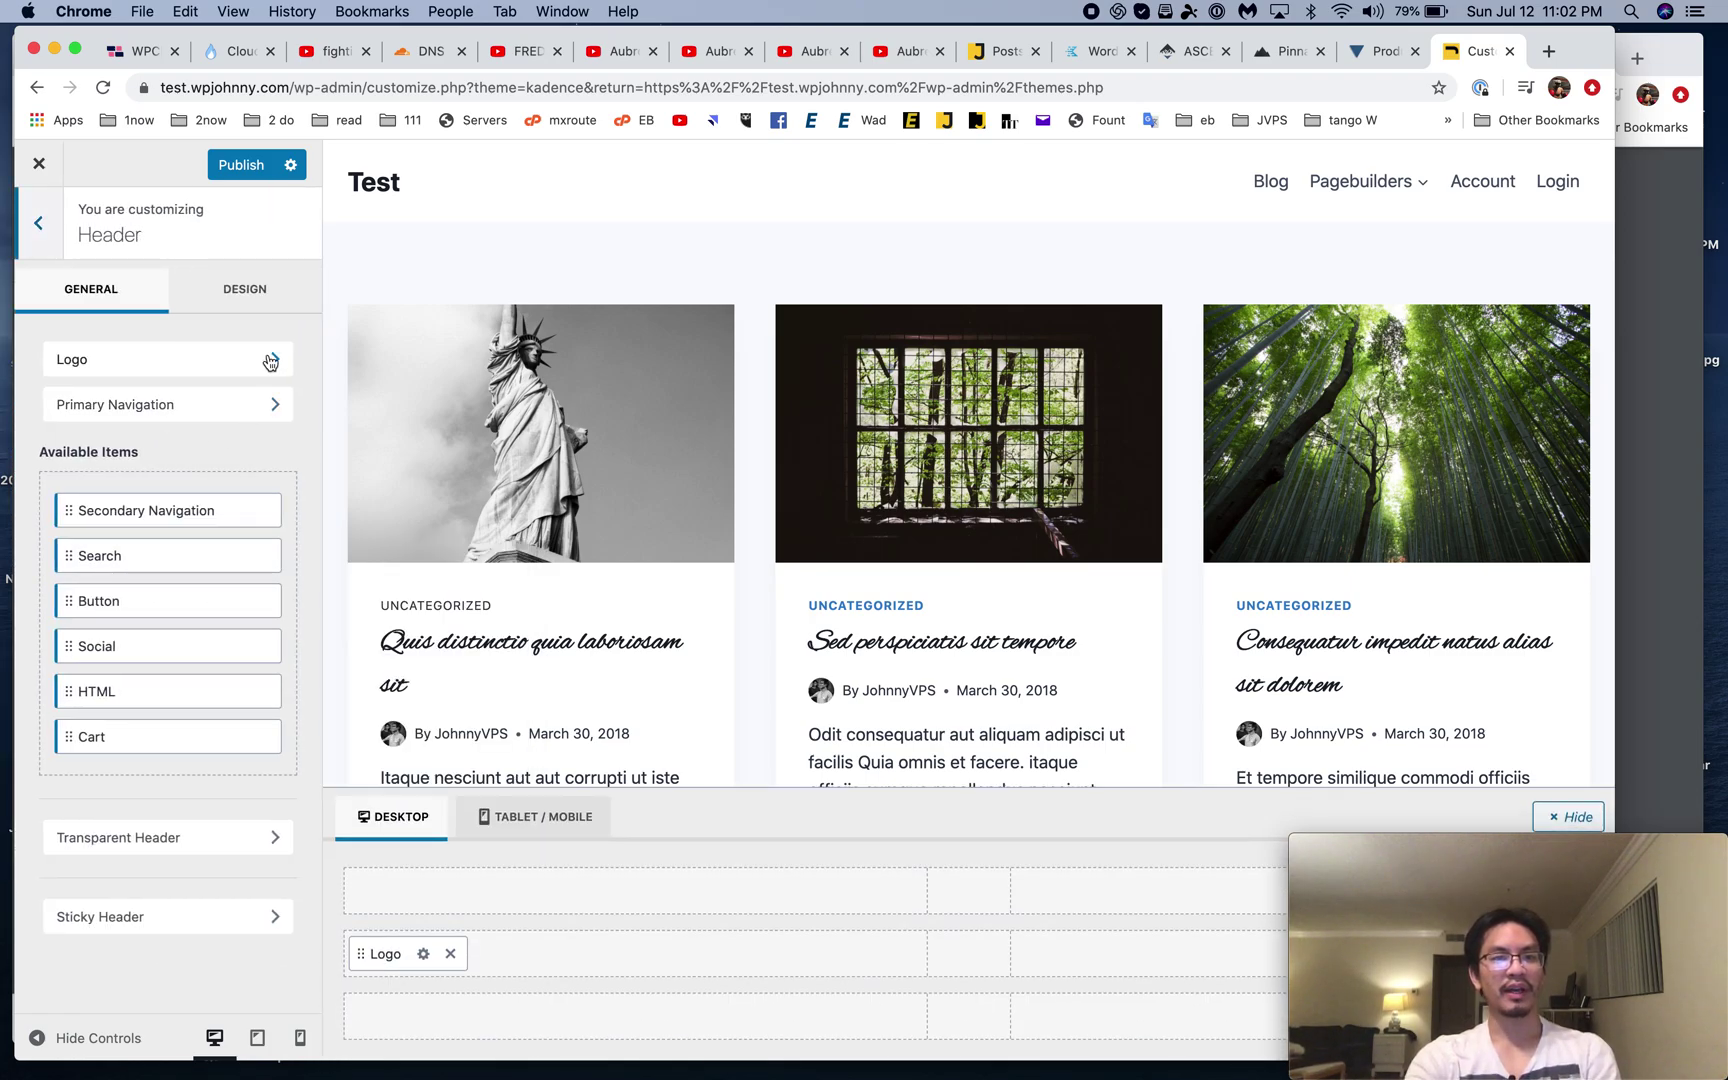
{"action": "left_click", "coordinate": [243, 409]}
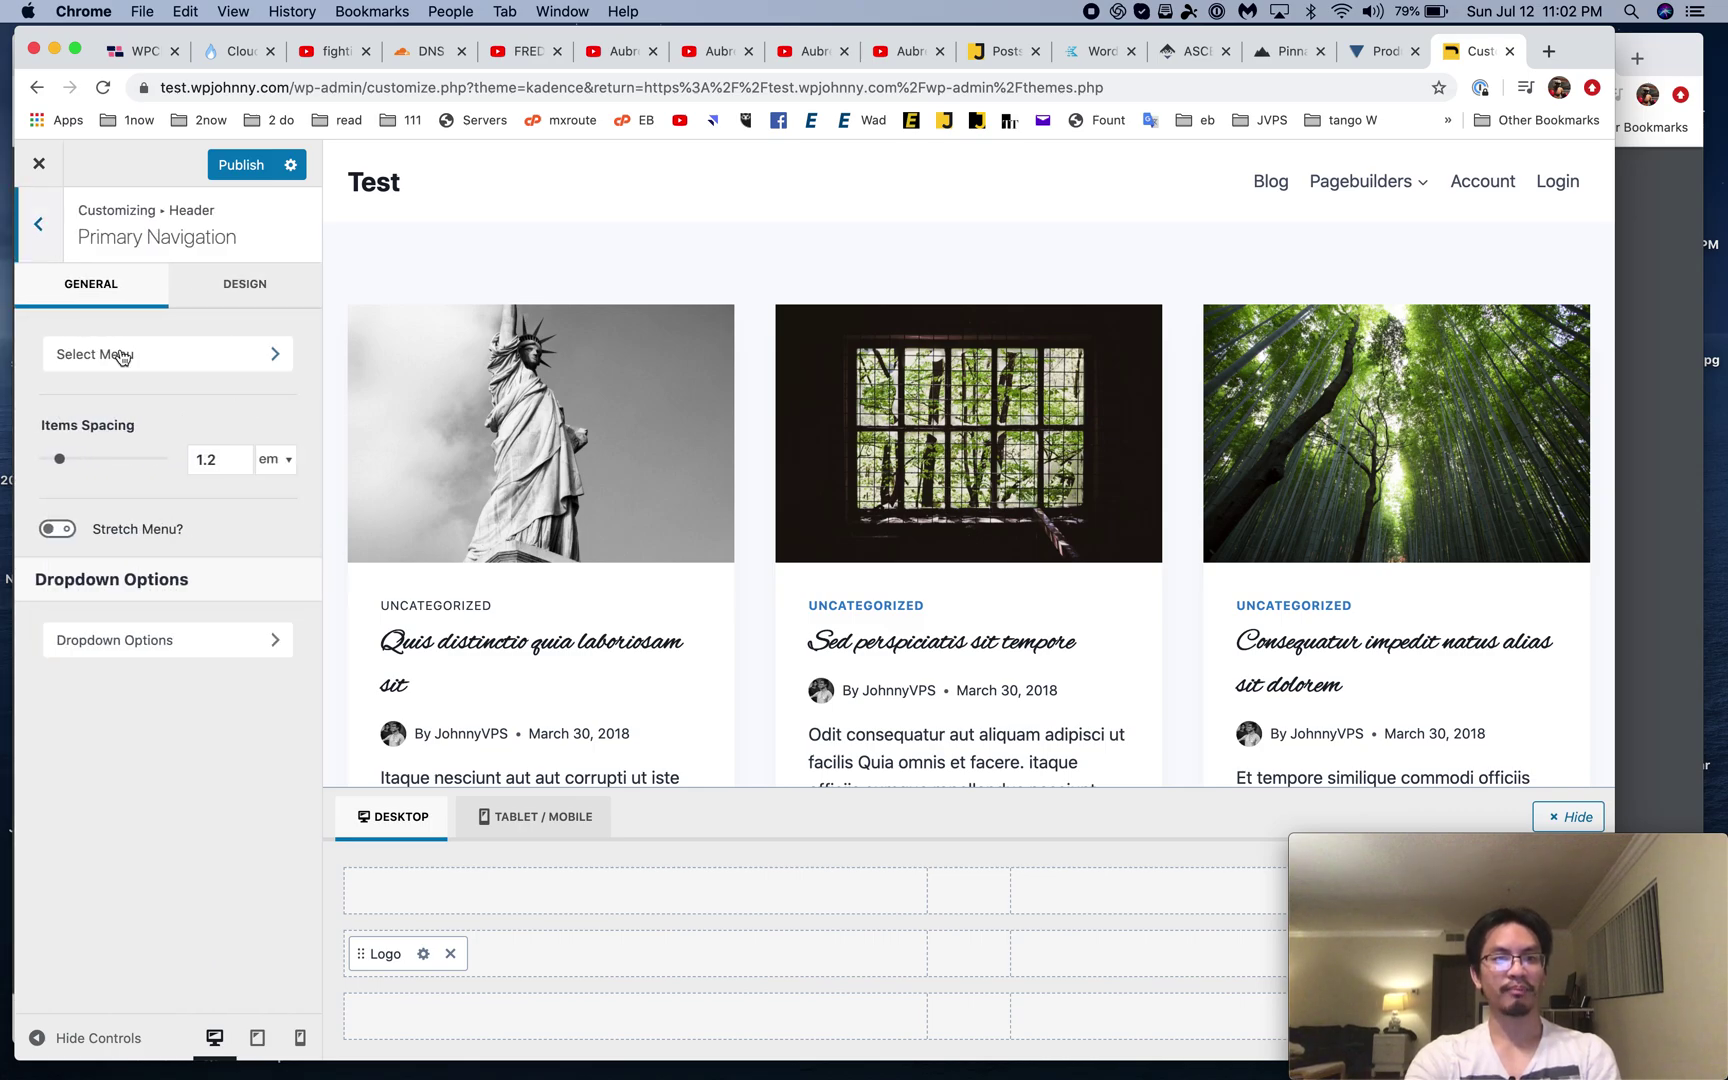
{"action": "left_click", "coordinate": [132, 356]}
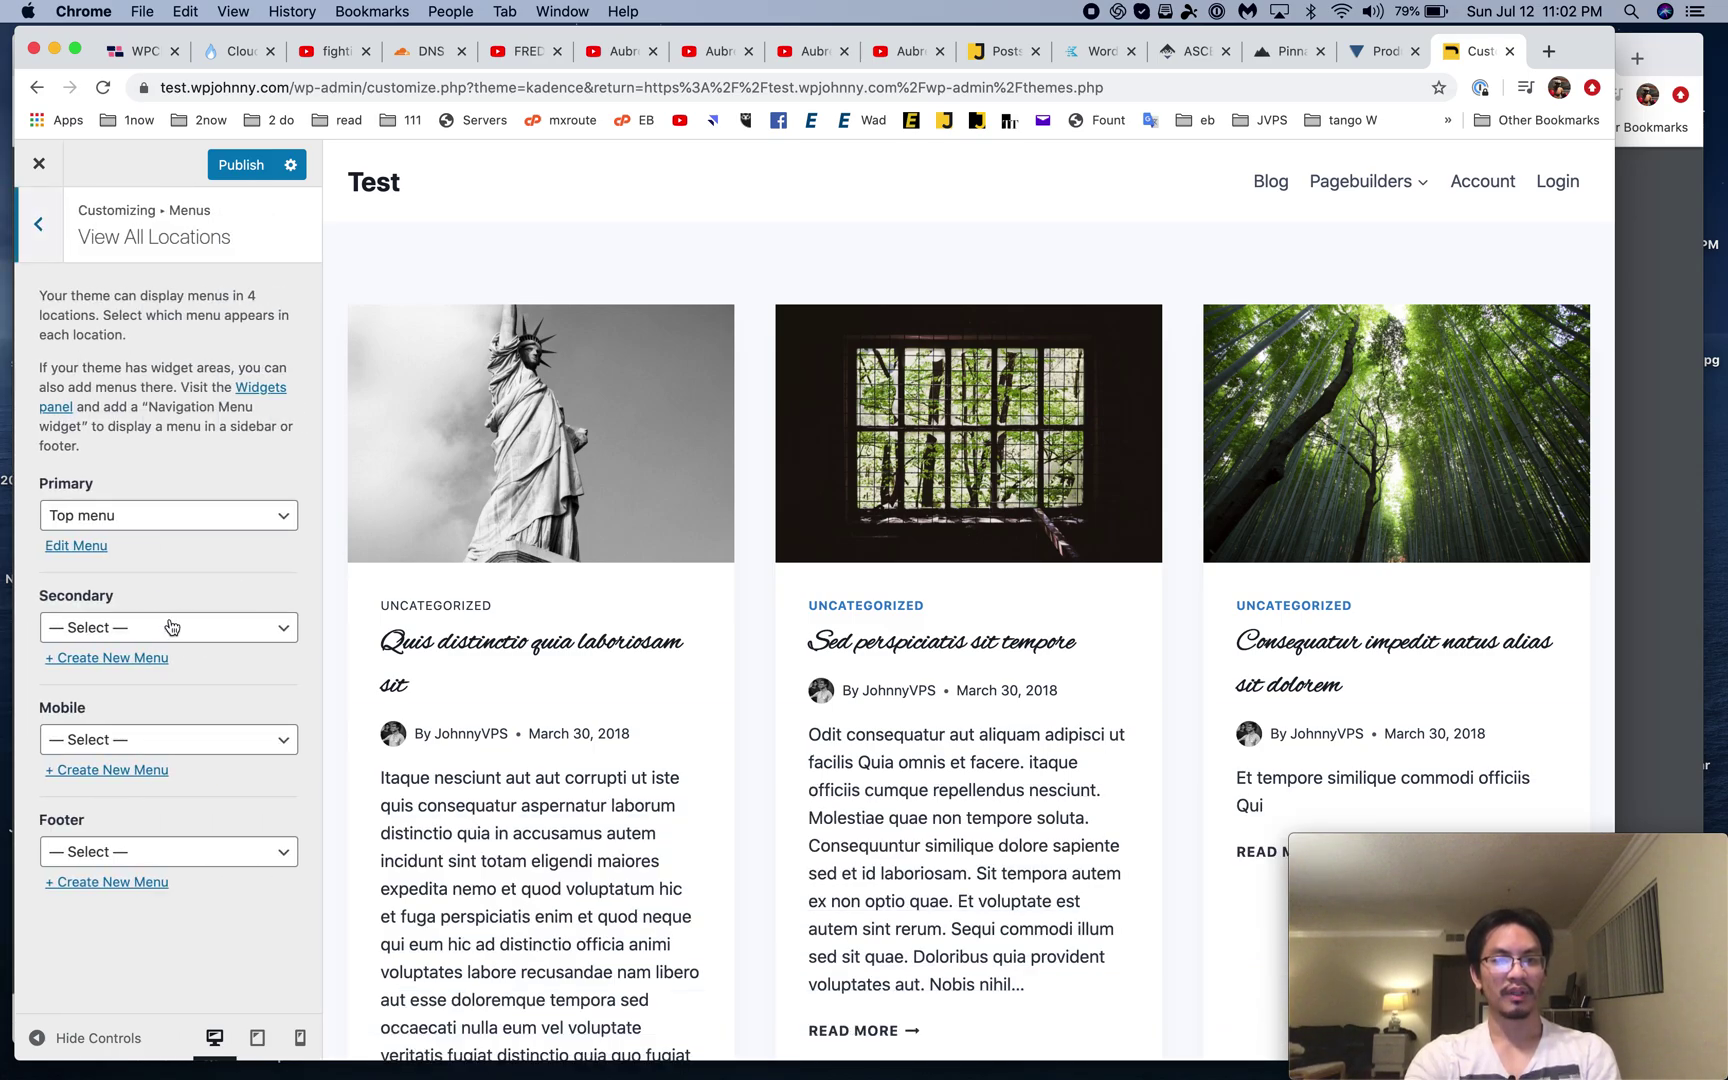
{"action": "left_click", "coordinate": [22, 230]}
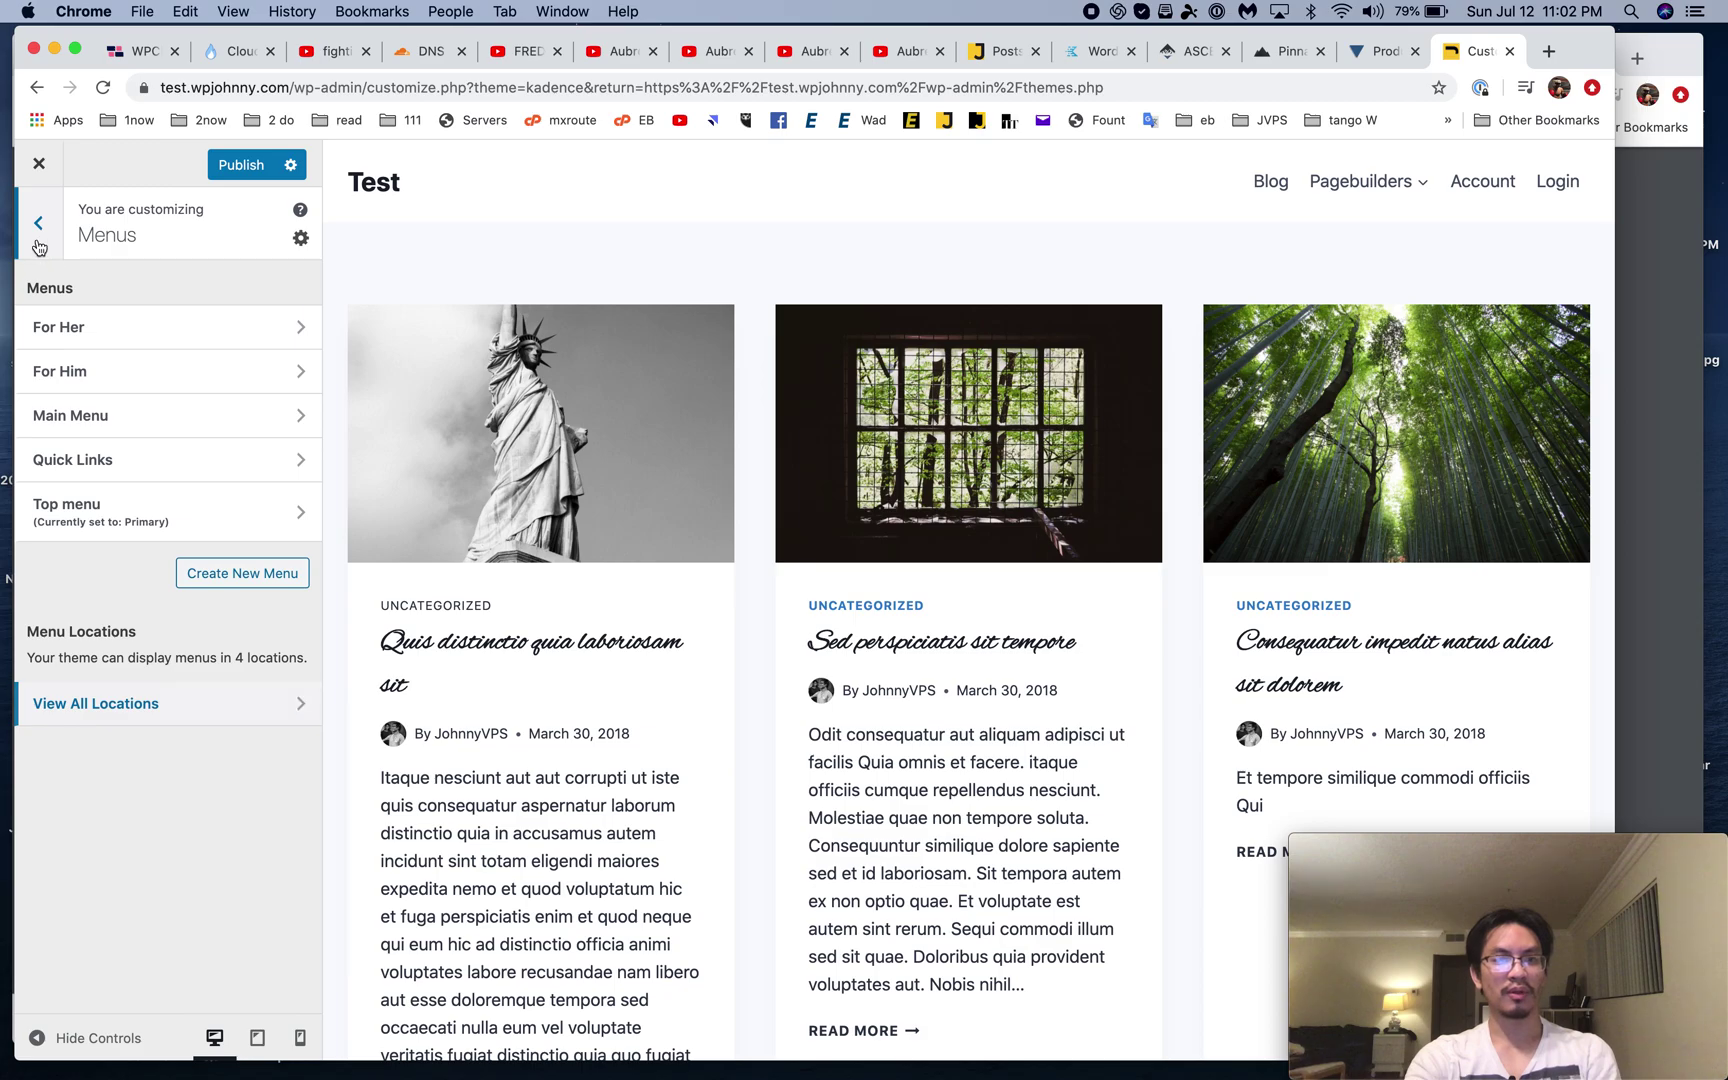
{"action": "left_click", "coordinate": [38, 238]}
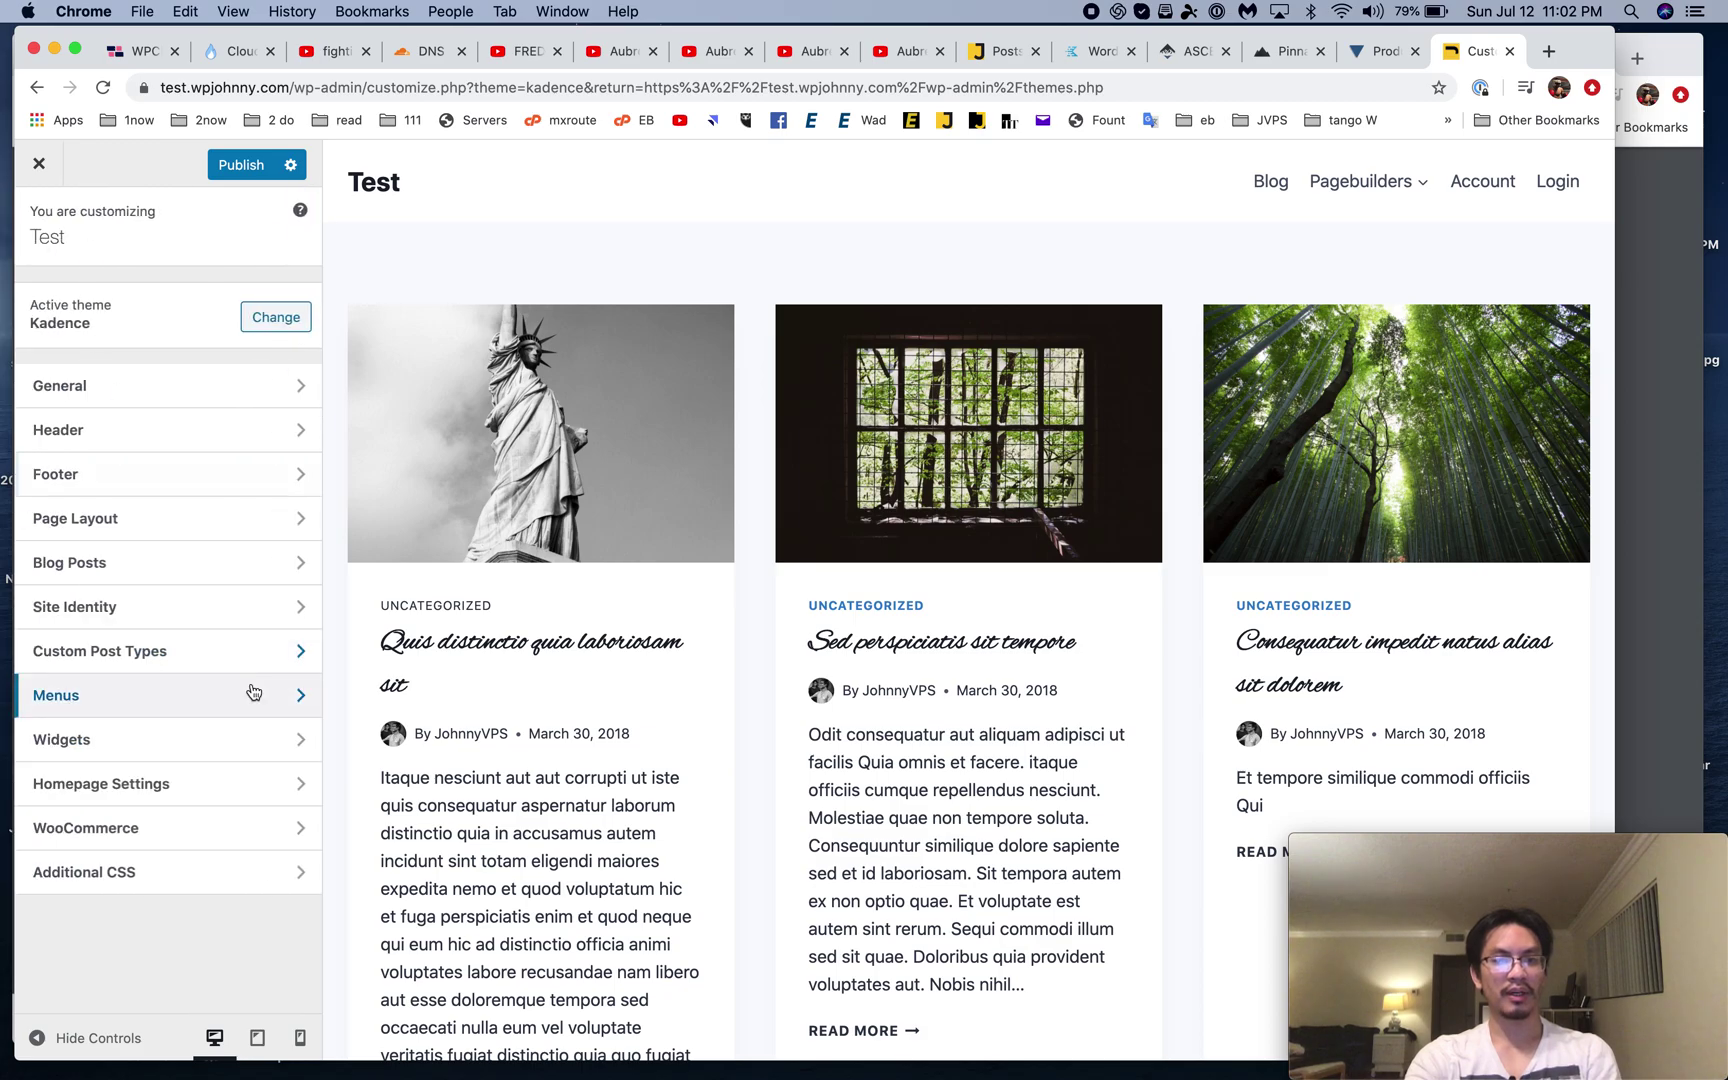
{"action": "left_click", "coordinate": [160, 827]}
{"action": "left_click", "coordinate": [55, 262]}
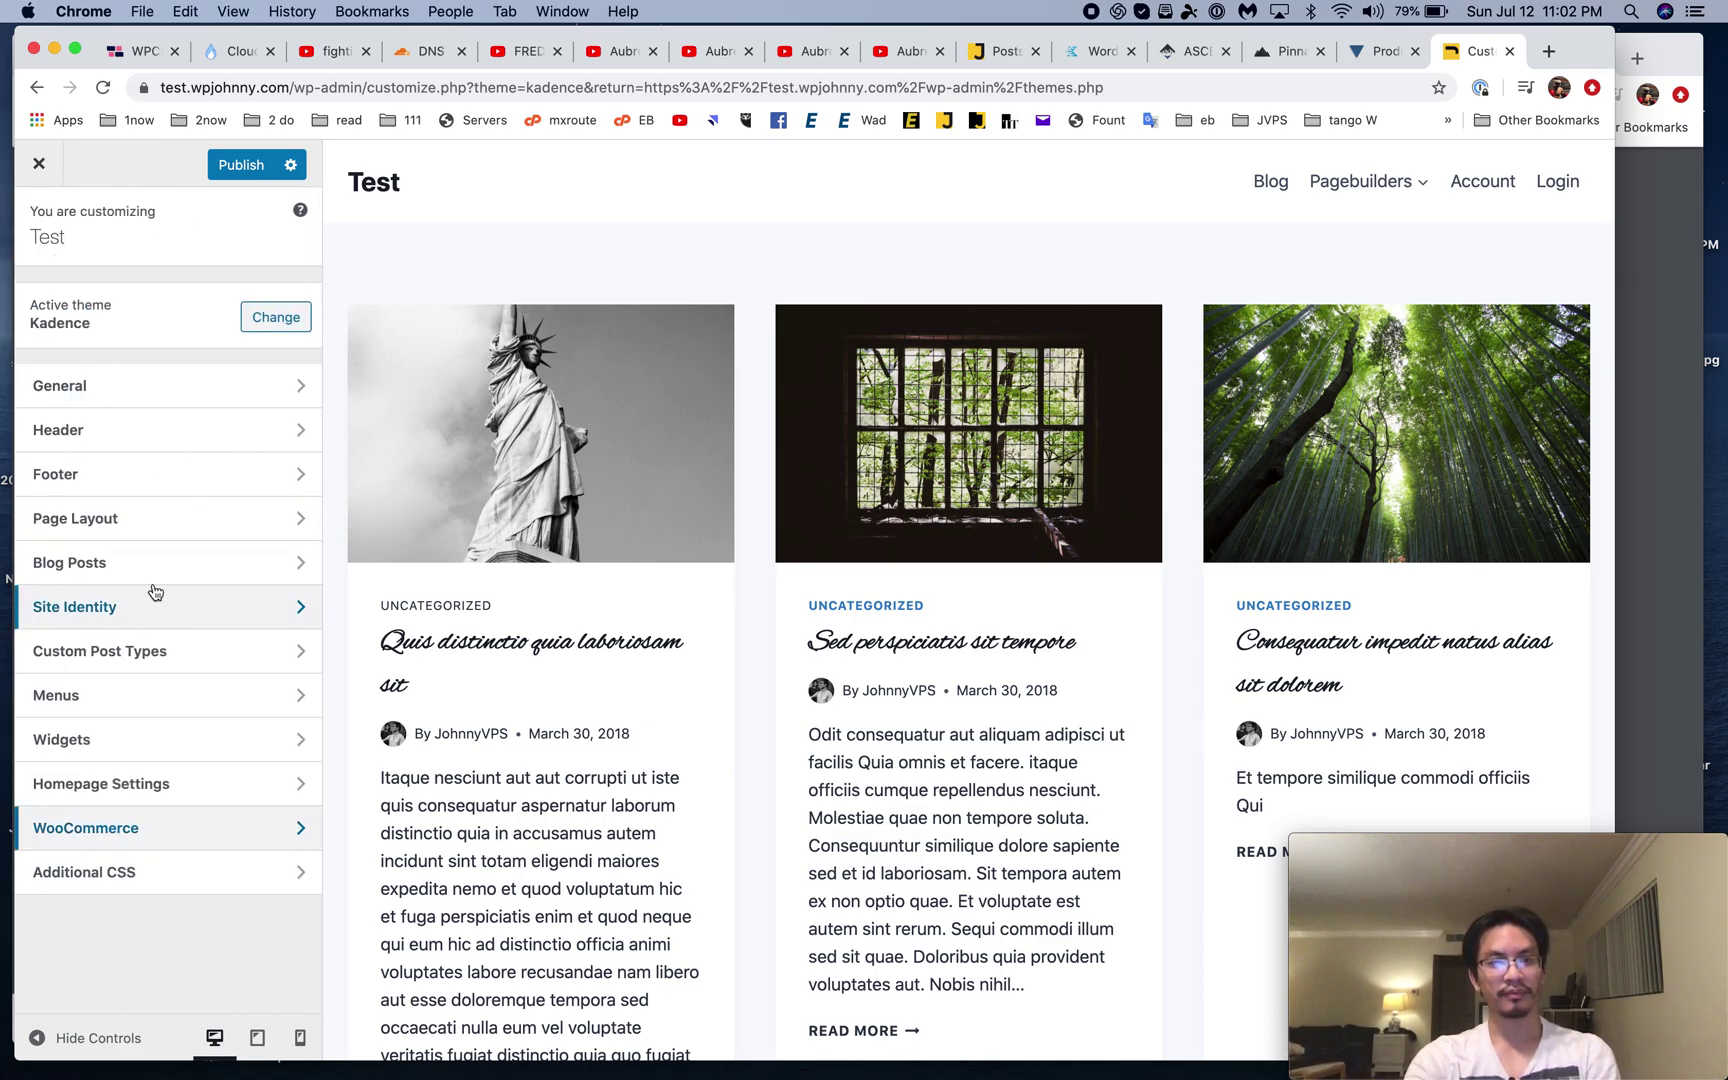
{"action": "left_click", "coordinate": [190, 607]}
{"action": "left_click", "coordinate": [43, 228]}
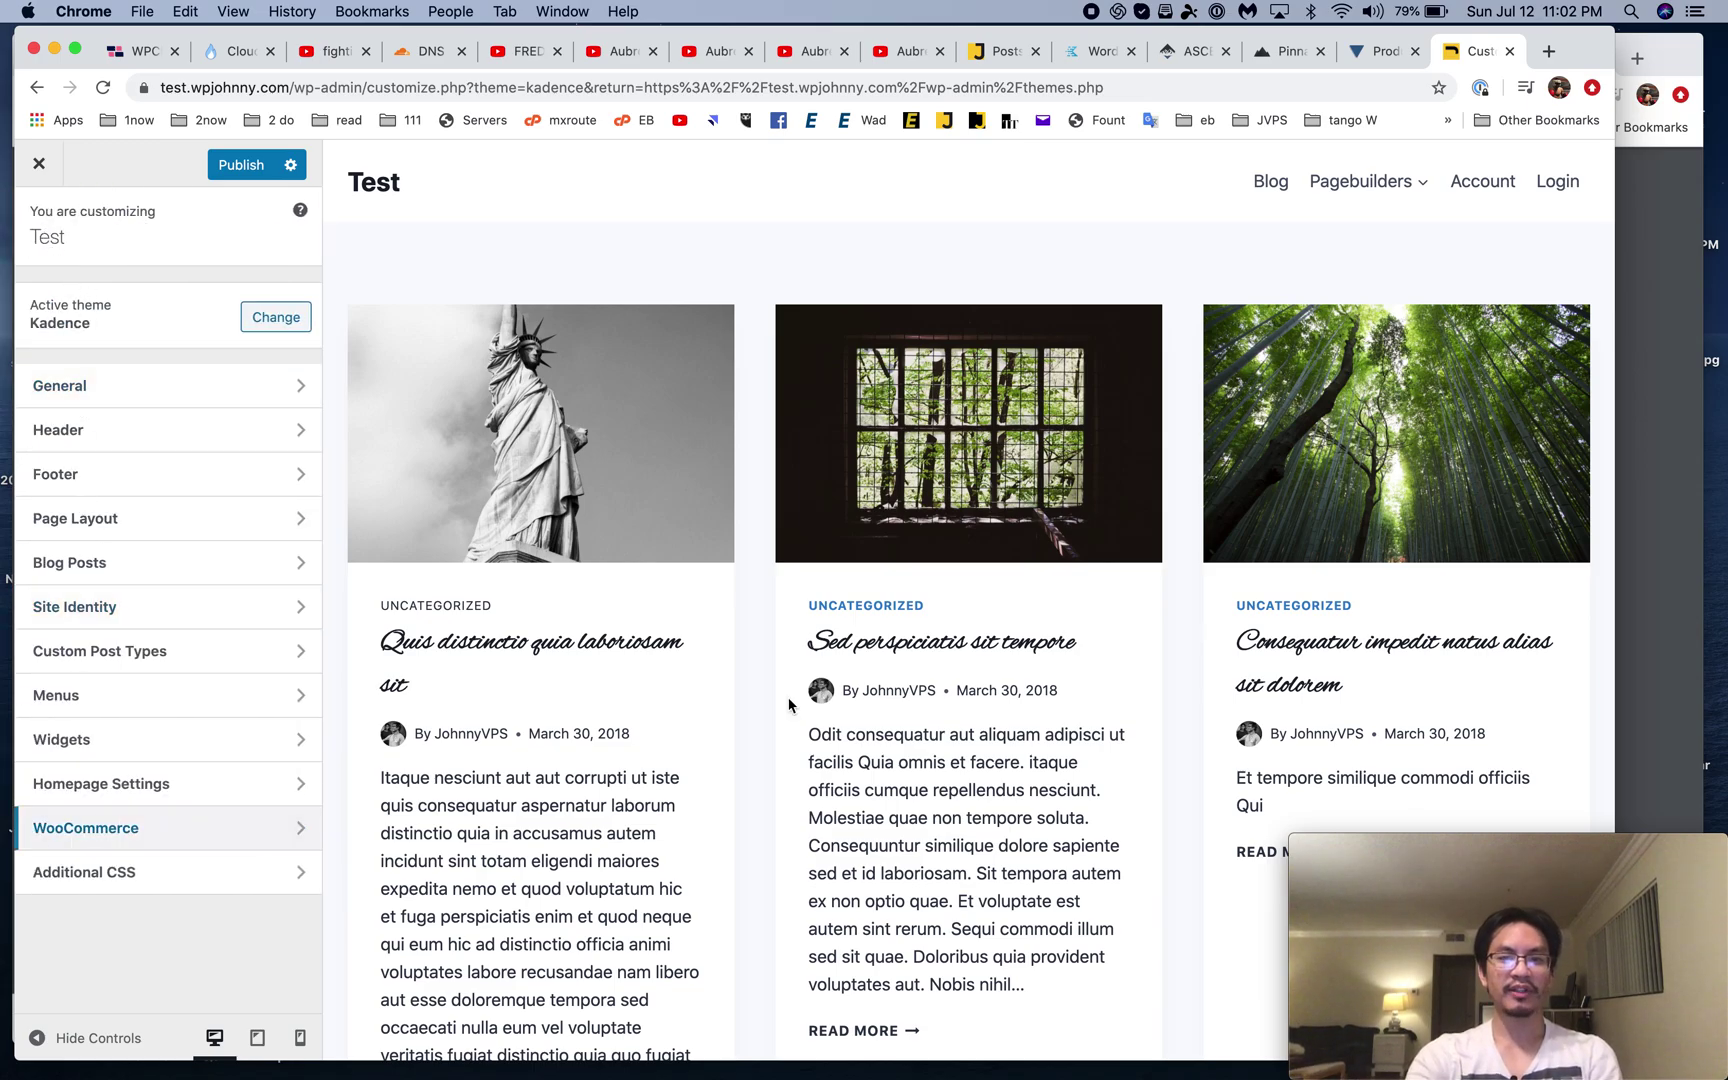
Step: Scroll the site preview down and back up, then close the Customizer
{"action": "scroll", "coordinate": [800, 712], "scroll_direction": "down", "scroll_amount": 15}
{"action": "scroll", "coordinate": [879, 725], "scroll_direction": "up", "scroll_amount": 10}
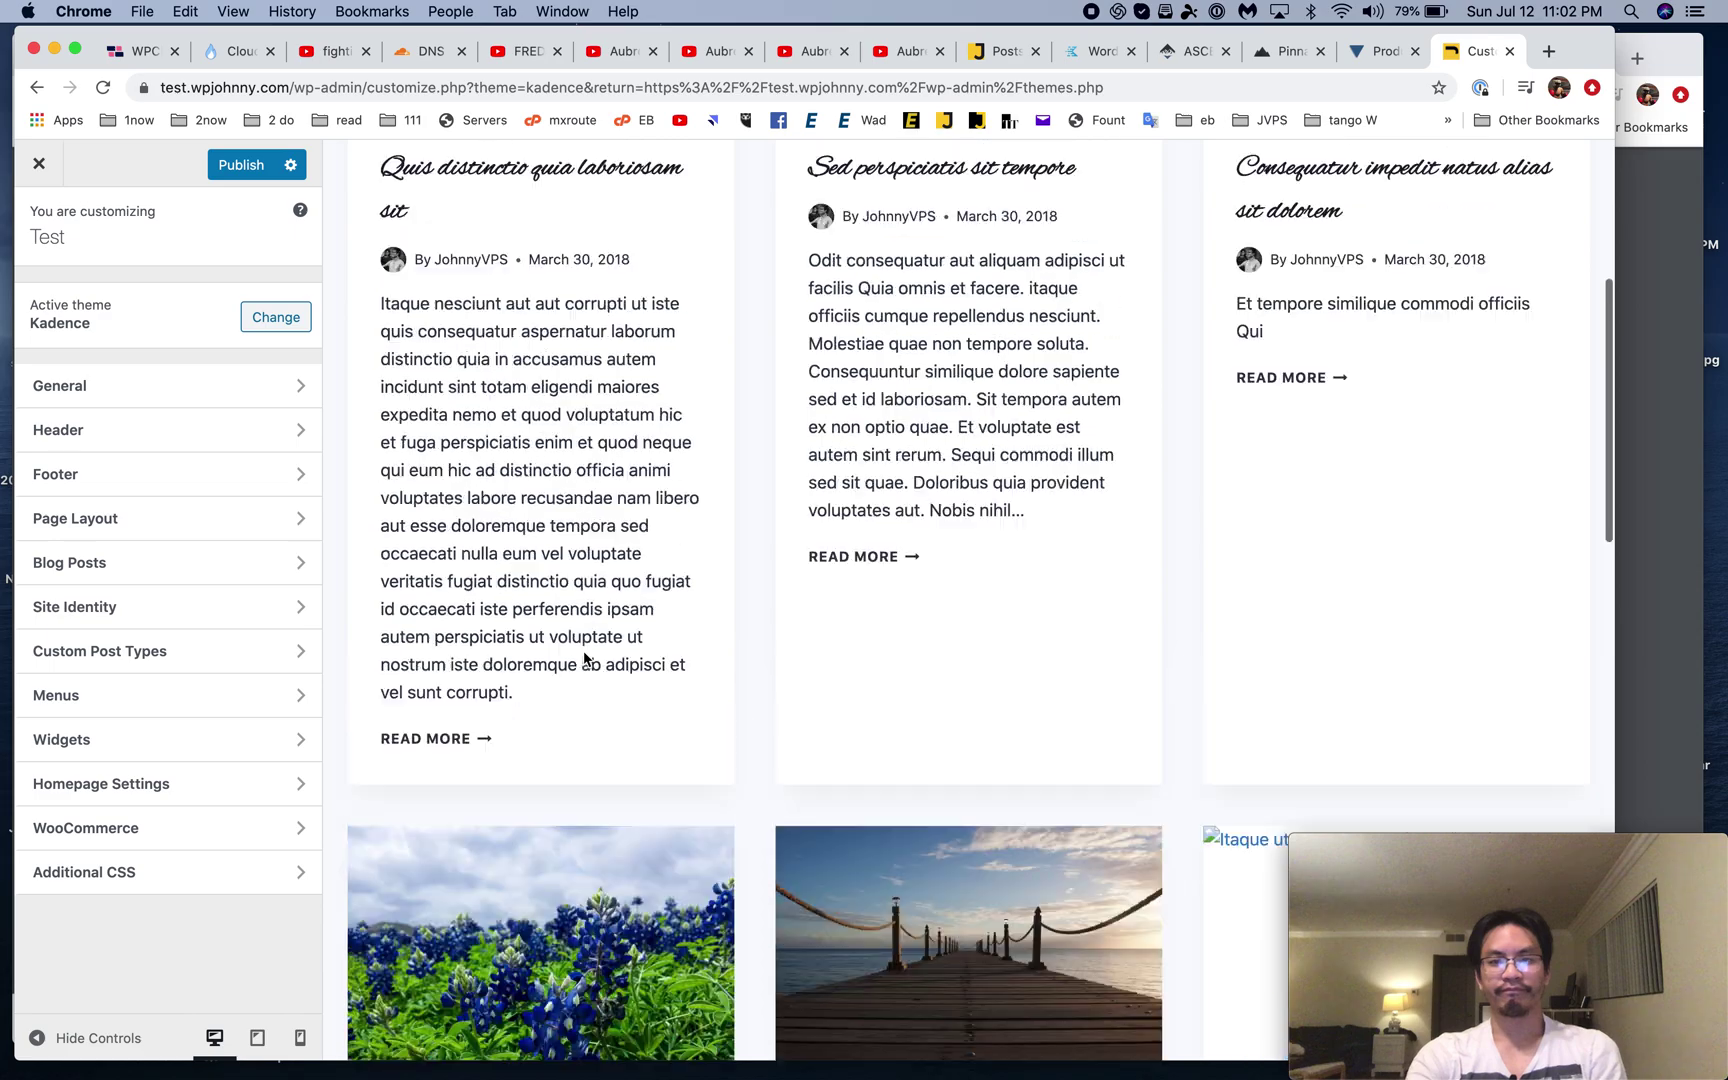
{"action": "scroll", "coordinate": [585, 657], "scroll_direction": "up", "scroll_amount": 5}
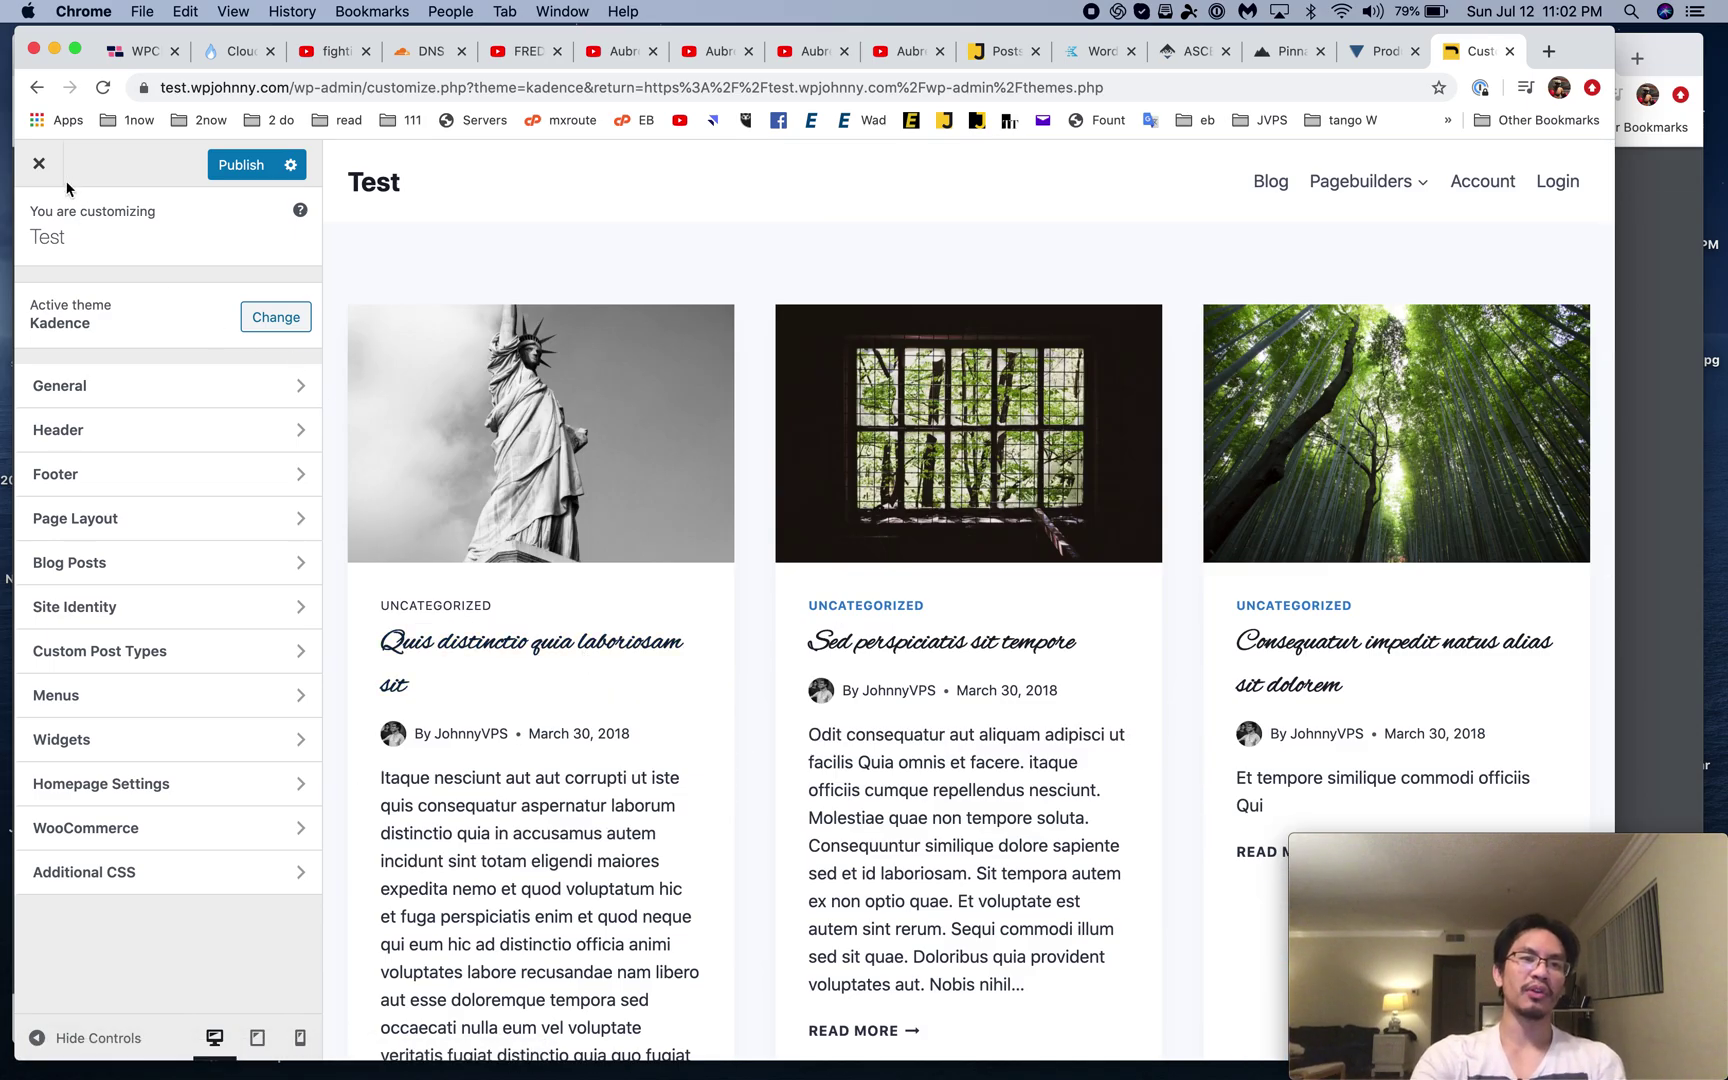
{"action": "left_click", "coordinate": [39, 163]}
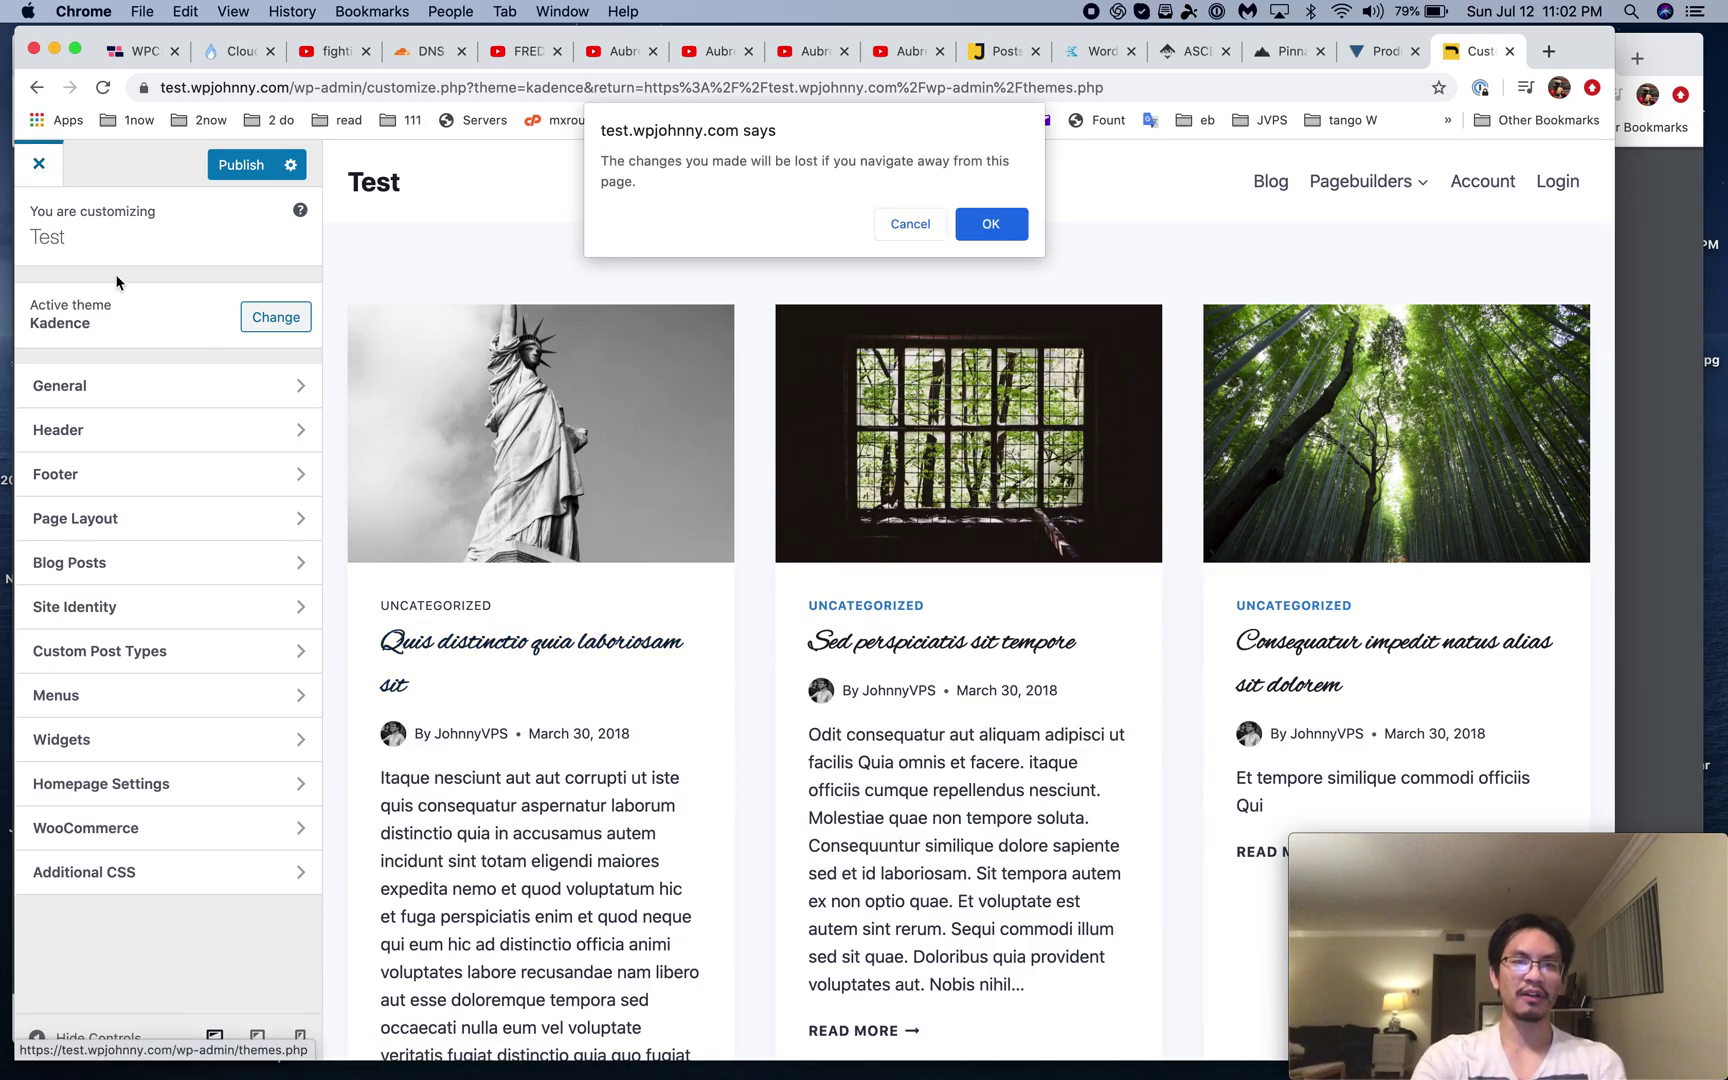
Step: Leave the Customizer without saving and go to the Appearance > Kadence dashboard
{"action": "left_click", "coordinate": [985, 229]}
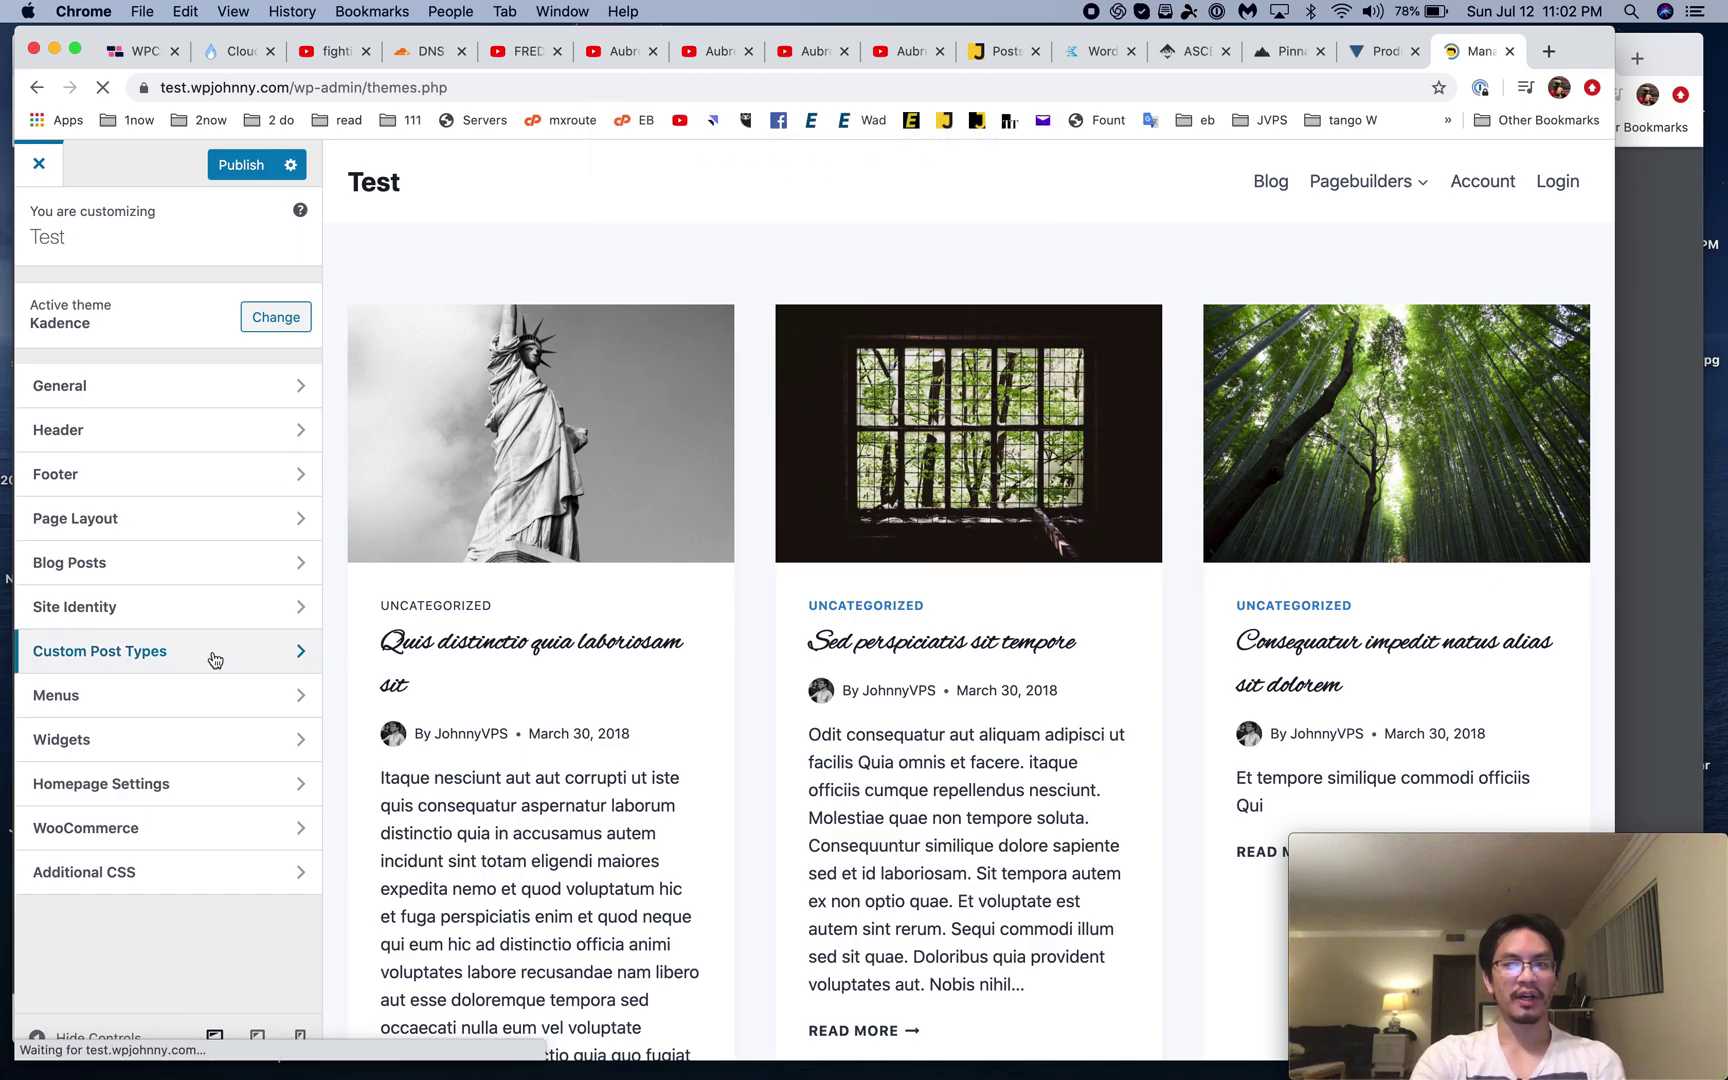
{"action": "scroll", "coordinate": [90, 633], "scroll_direction": "down", "scroll_amount": 5}
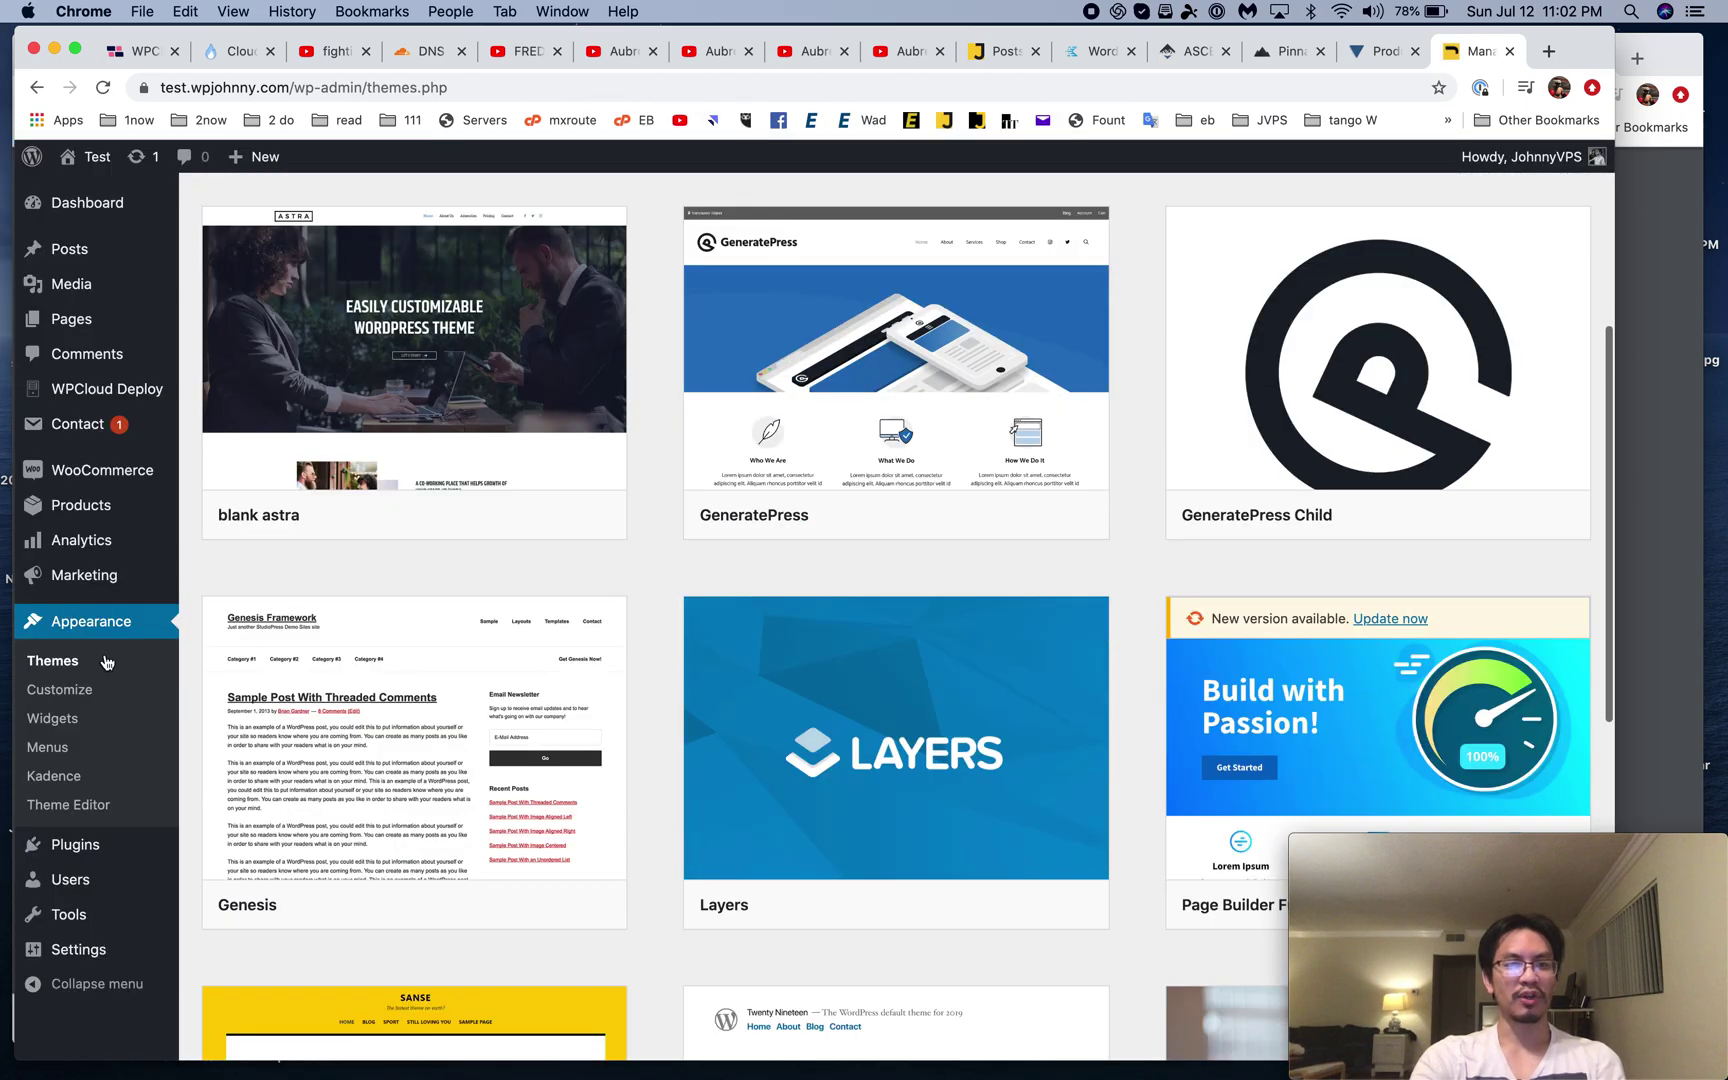
{"action": "left_click", "coordinate": [75, 787]}
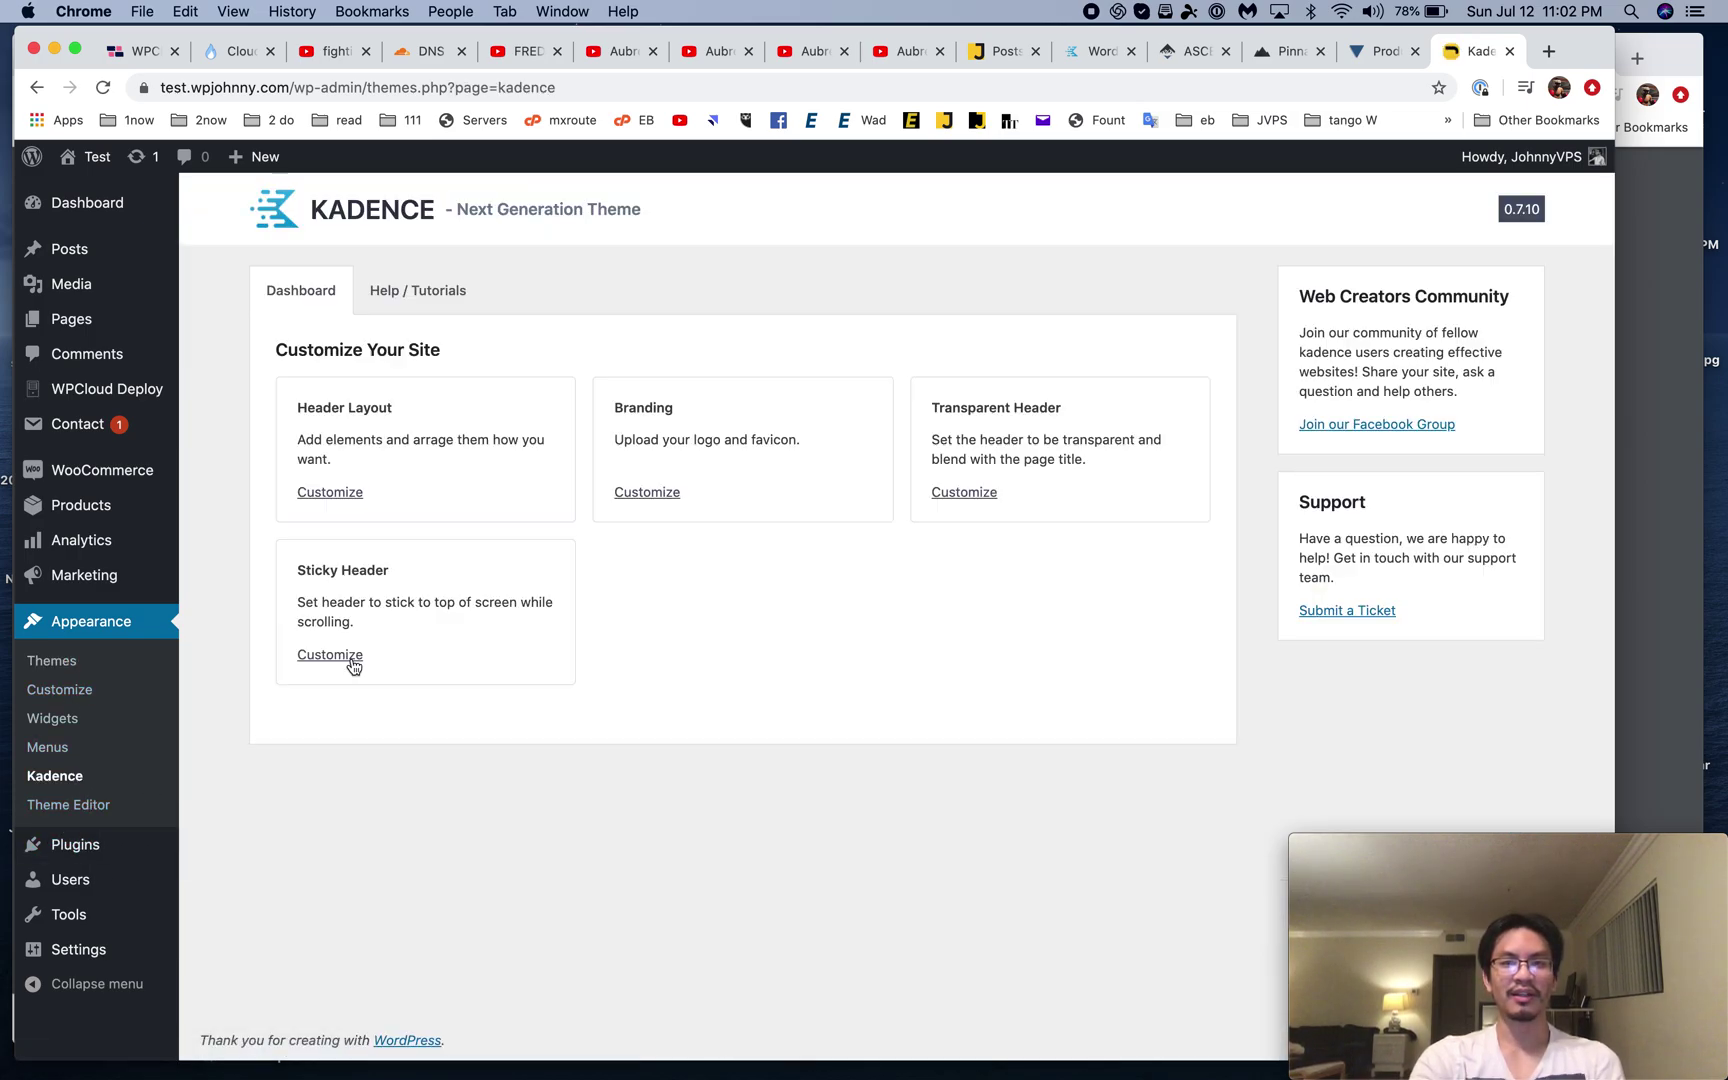
Step: From Header Layout, switch Enable Transparent Header on and then off again
{"action": "left_click", "coordinate": [345, 502]}
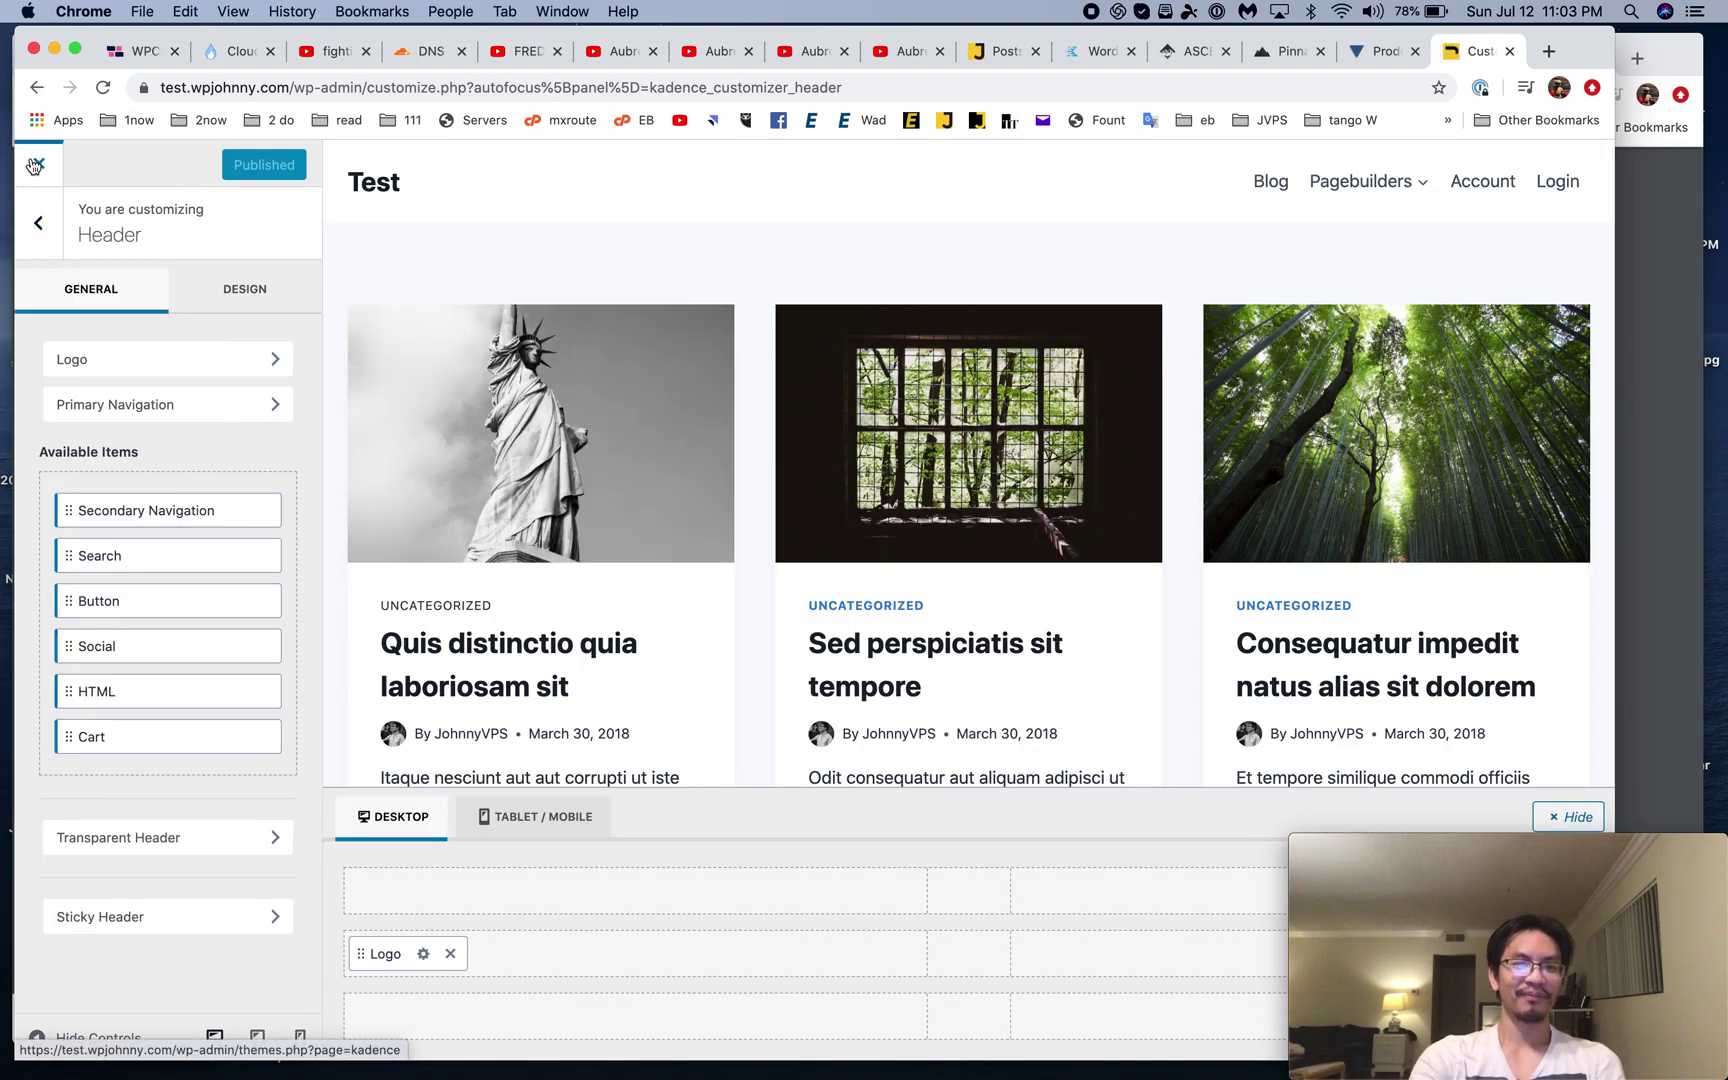
{"action": "left_click", "coordinate": [262, 841]}
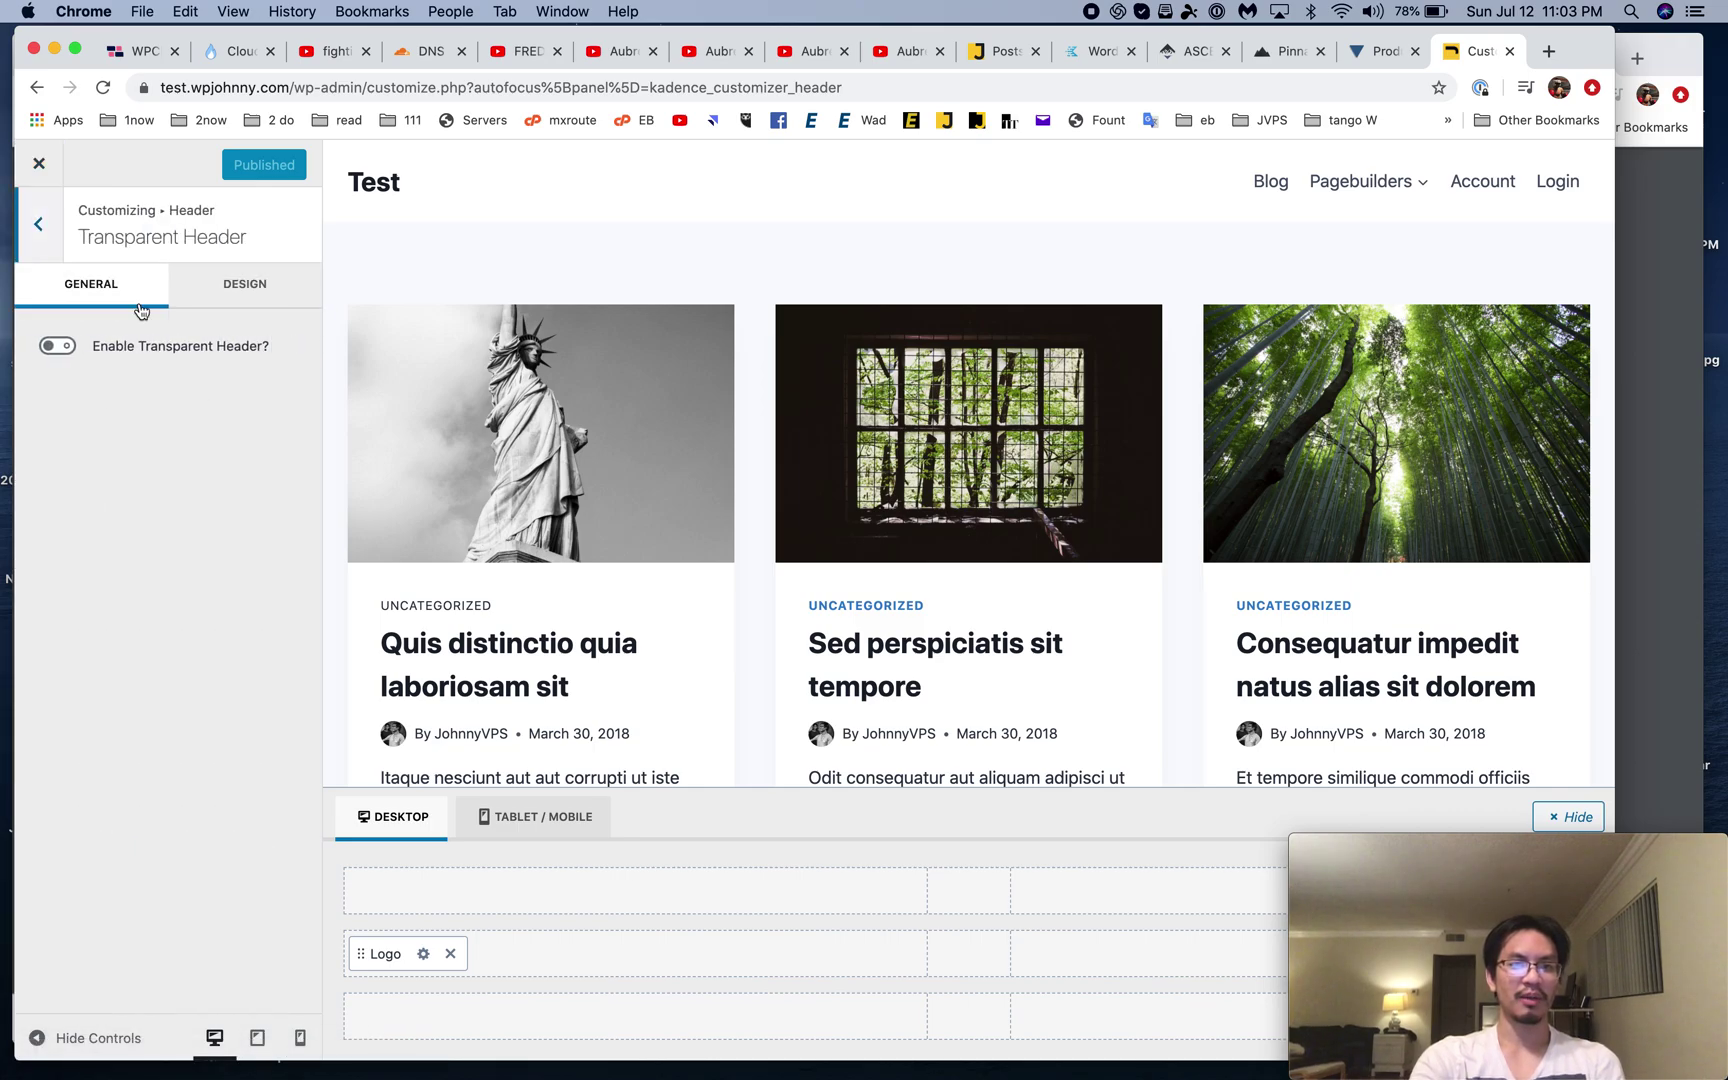
{"action": "left_click", "coordinate": [58, 346]}
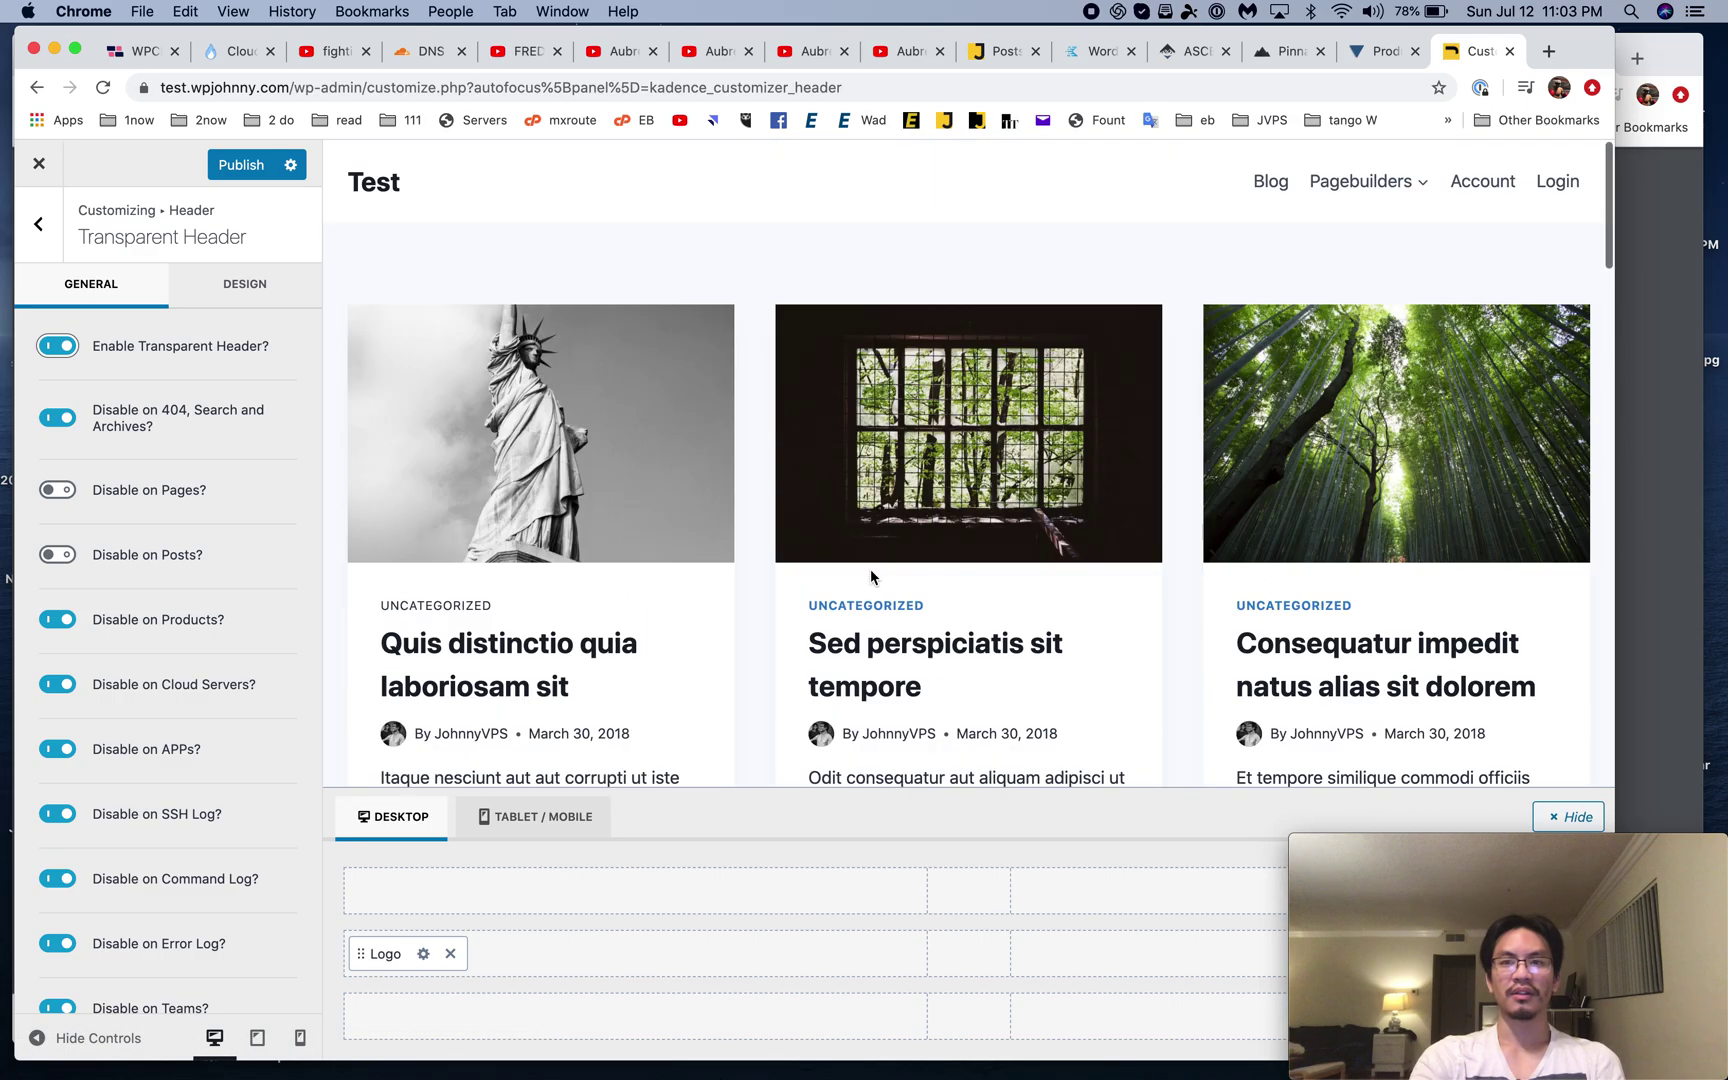
{"action": "left_click", "coordinate": [52, 350]}
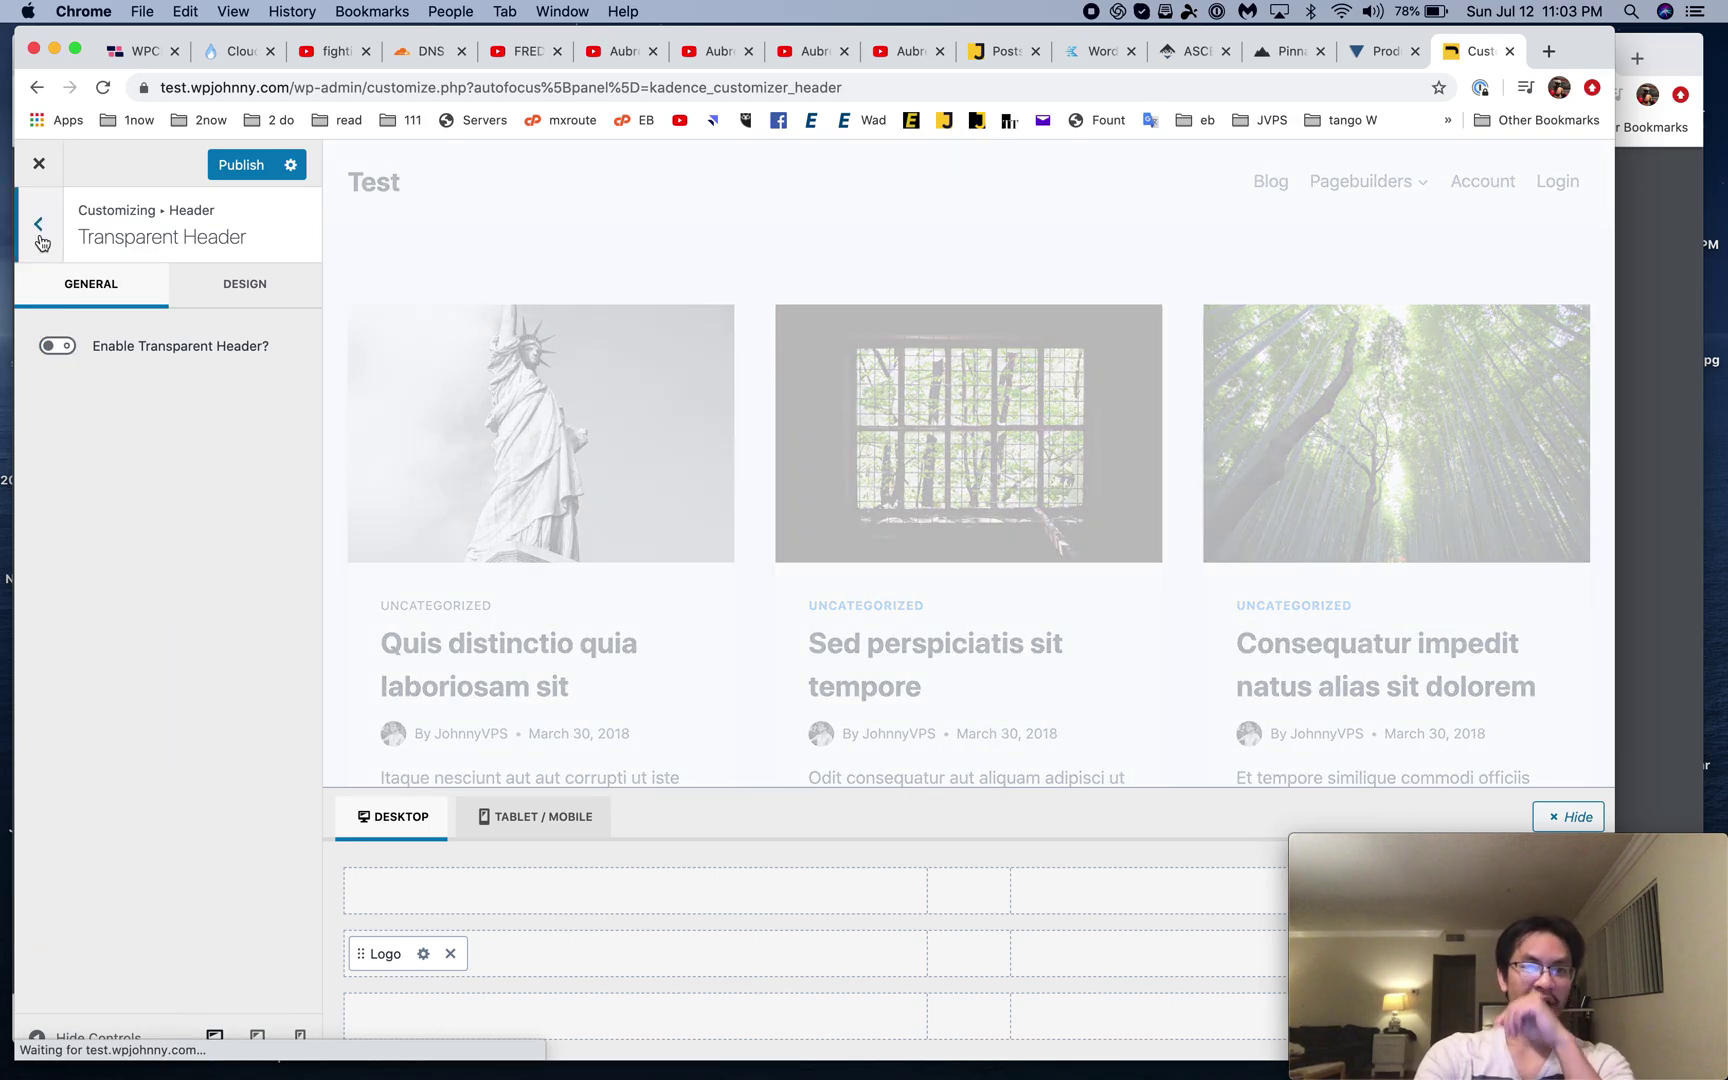
Step: Back out of the header settings and leave the Customizer, discarding the changes
{"action": "left_click", "coordinate": [40, 240]}
{"action": "left_click", "coordinate": [39, 228]}
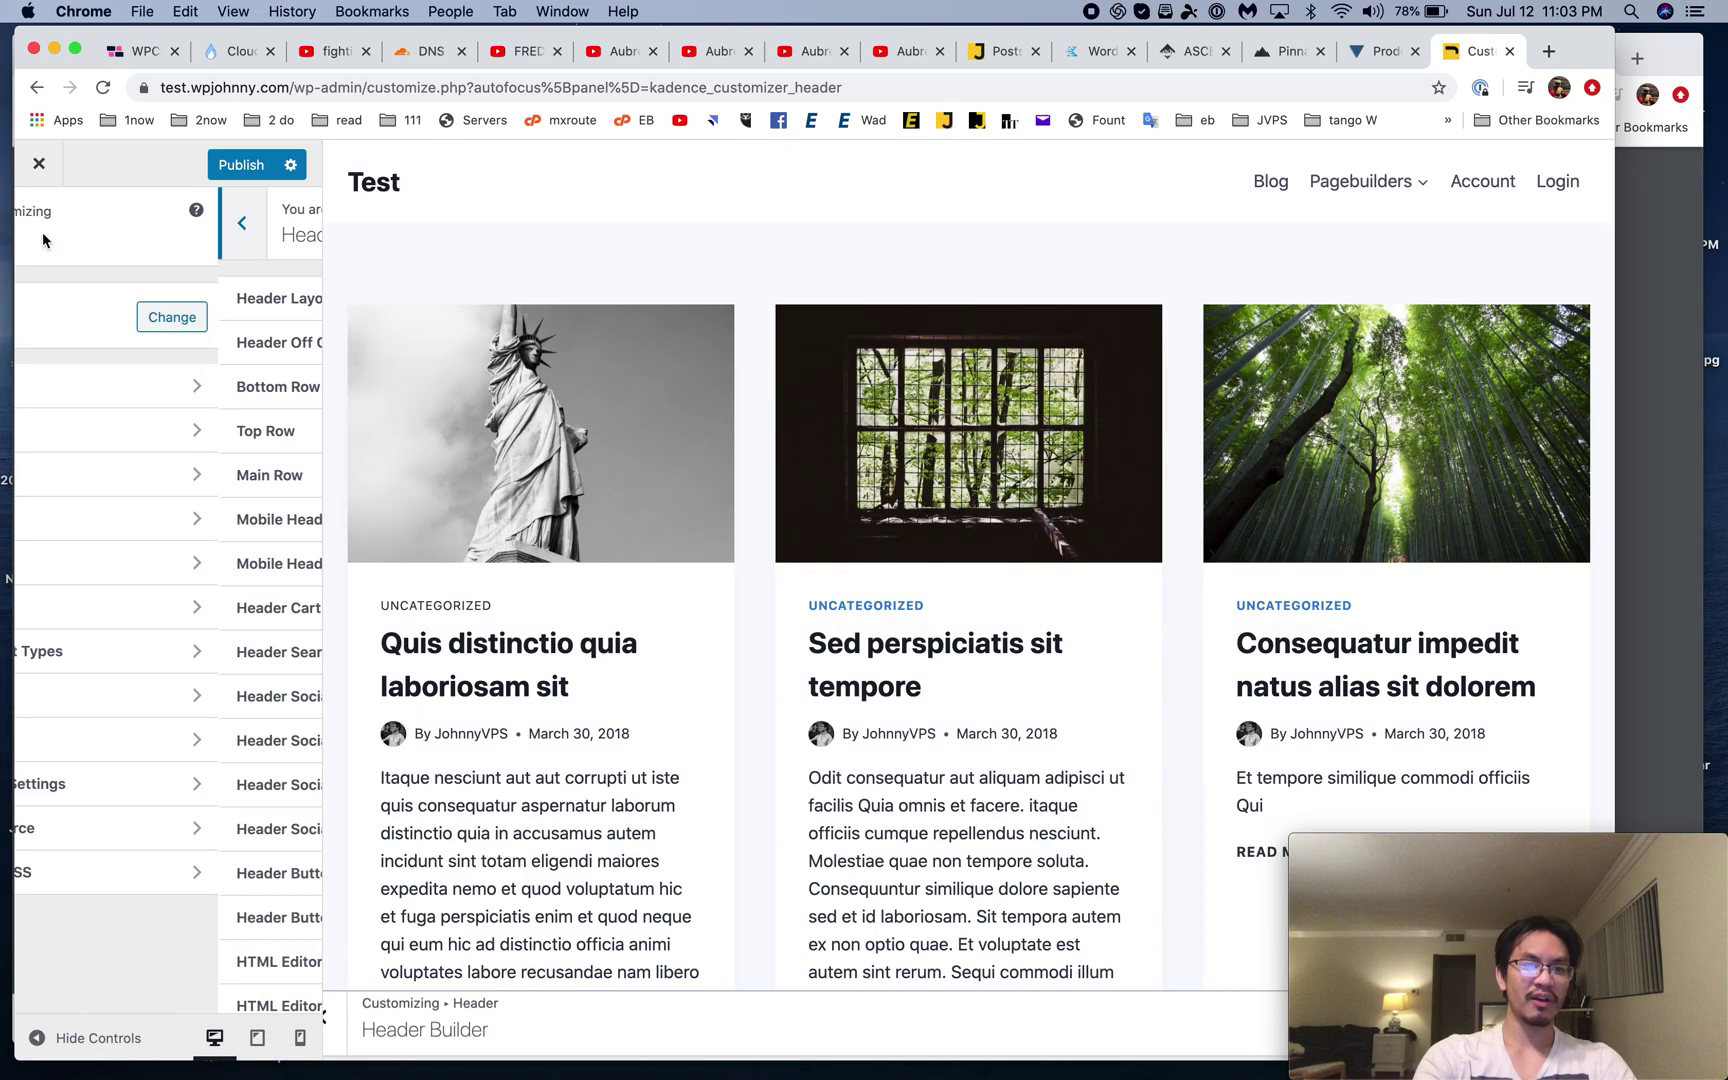
{"action": "left_click", "coordinate": [39, 163]}
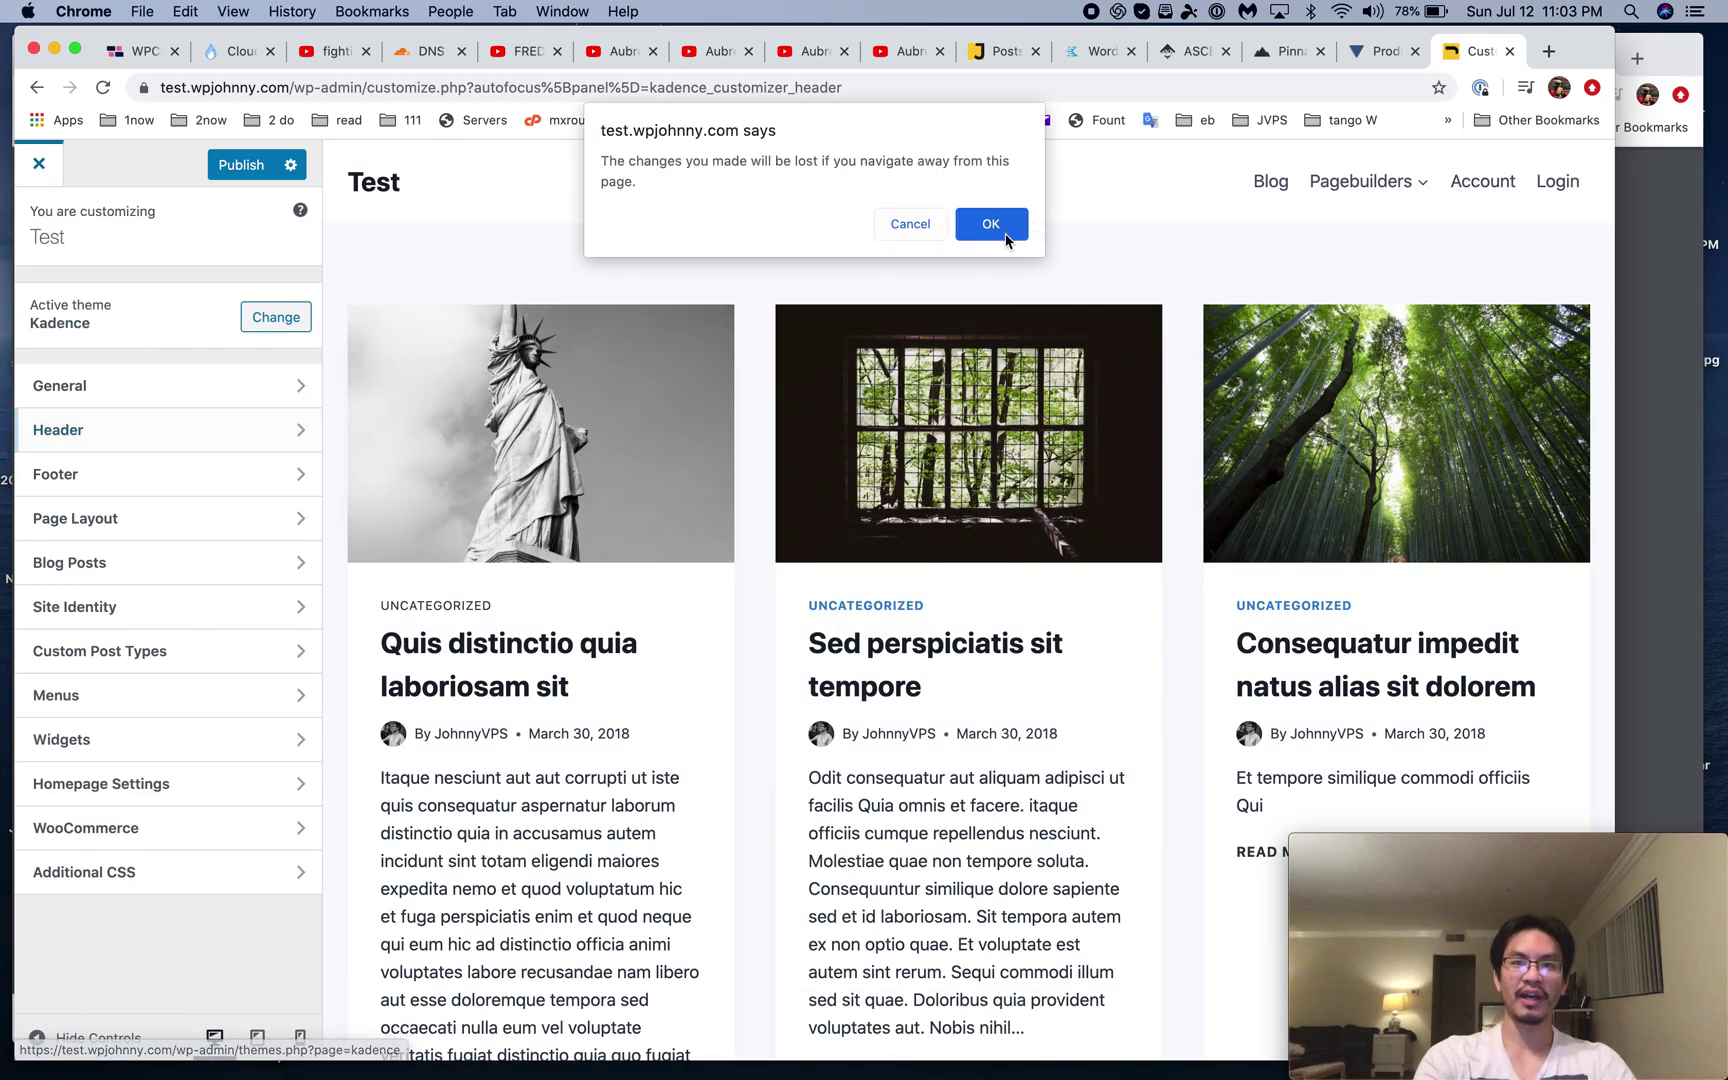
{"action": "left_click", "coordinate": [991, 223]}
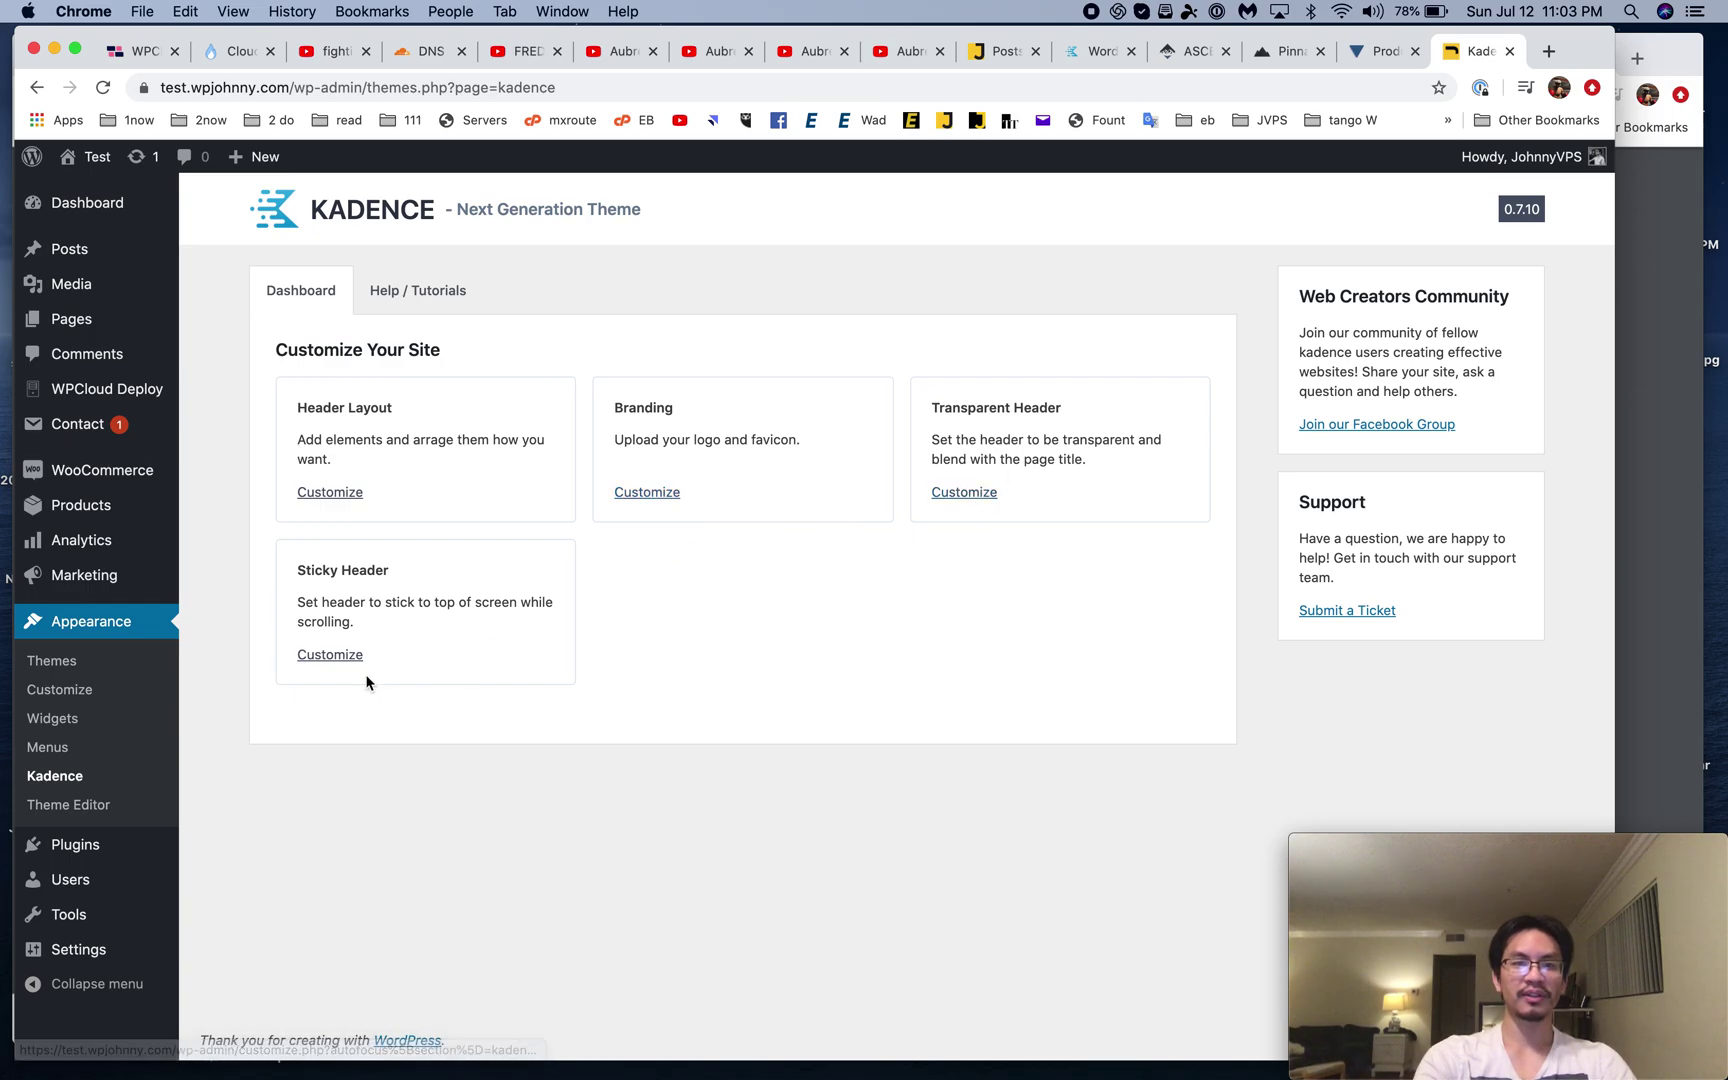
Step: View Kadence Help / Tutorials, then visit the live site and open the 'Sed perspiciatis sit tempore' post
{"action": "left_click", "coordinate": [402, 303]}
{"action": "mouse_move", "coordinate": [65, 943]}
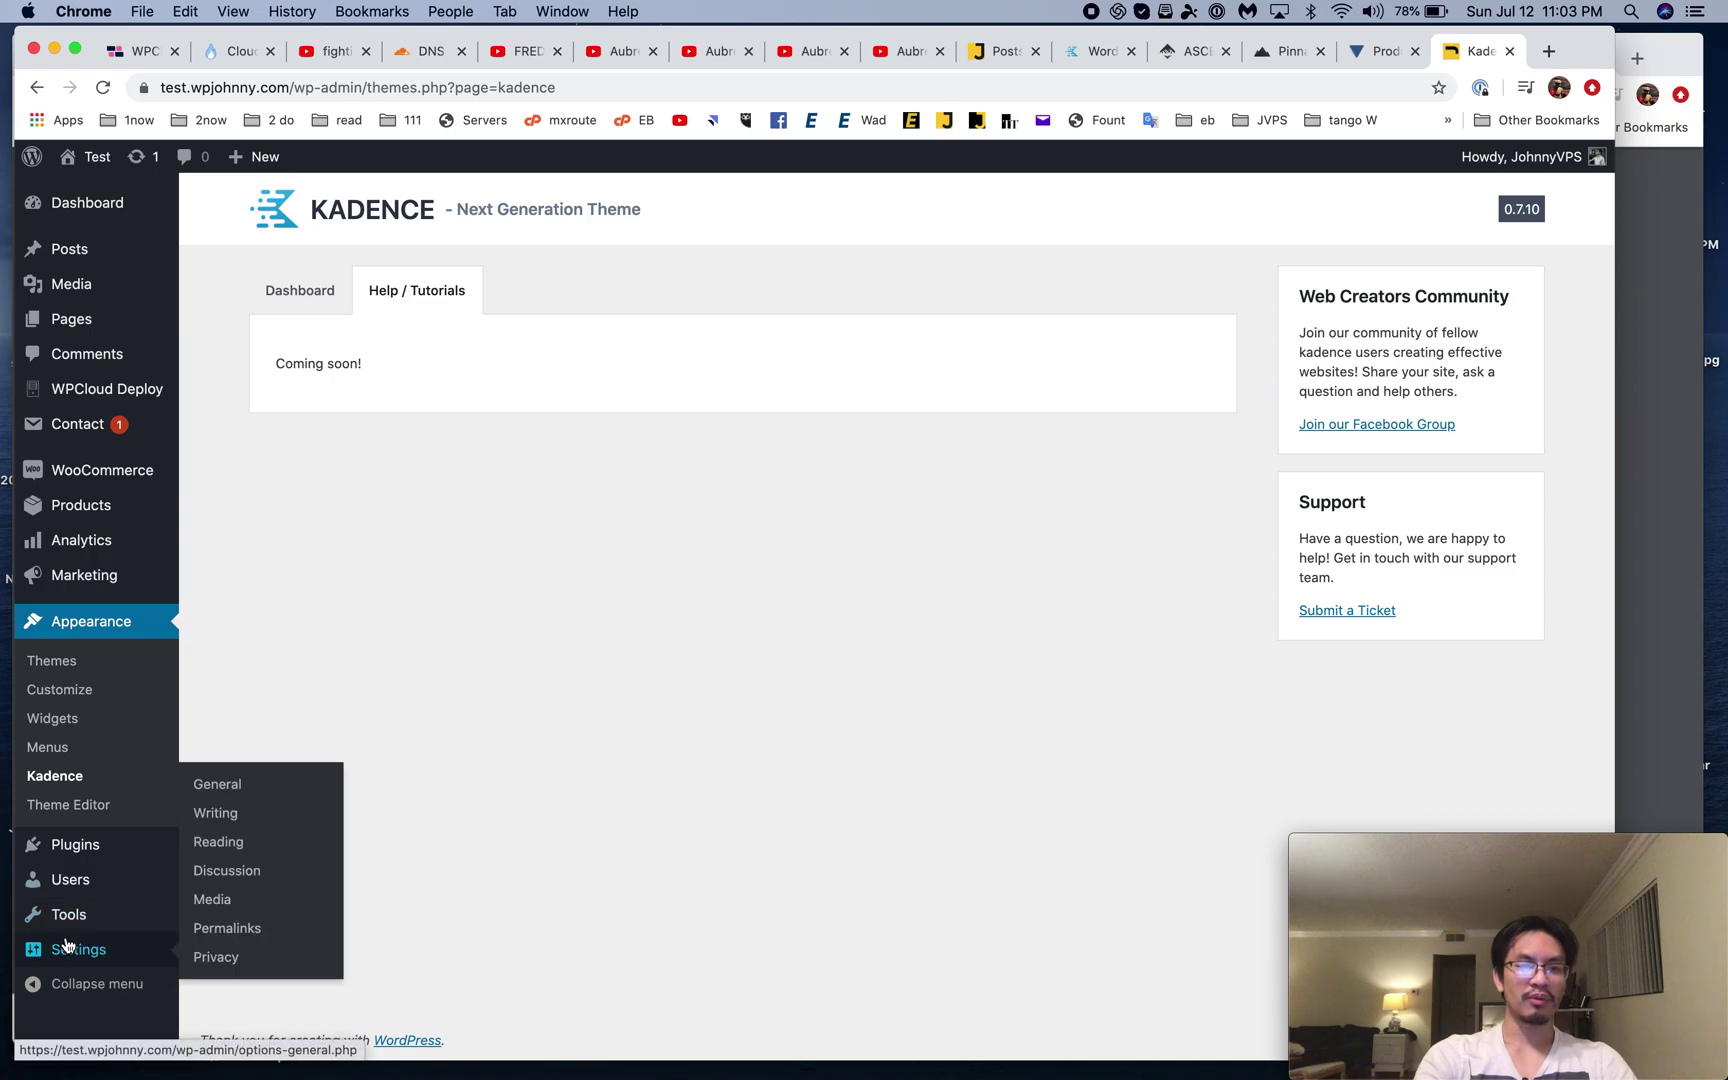
{"action": "left_click", "coordinate": [90, 190]}
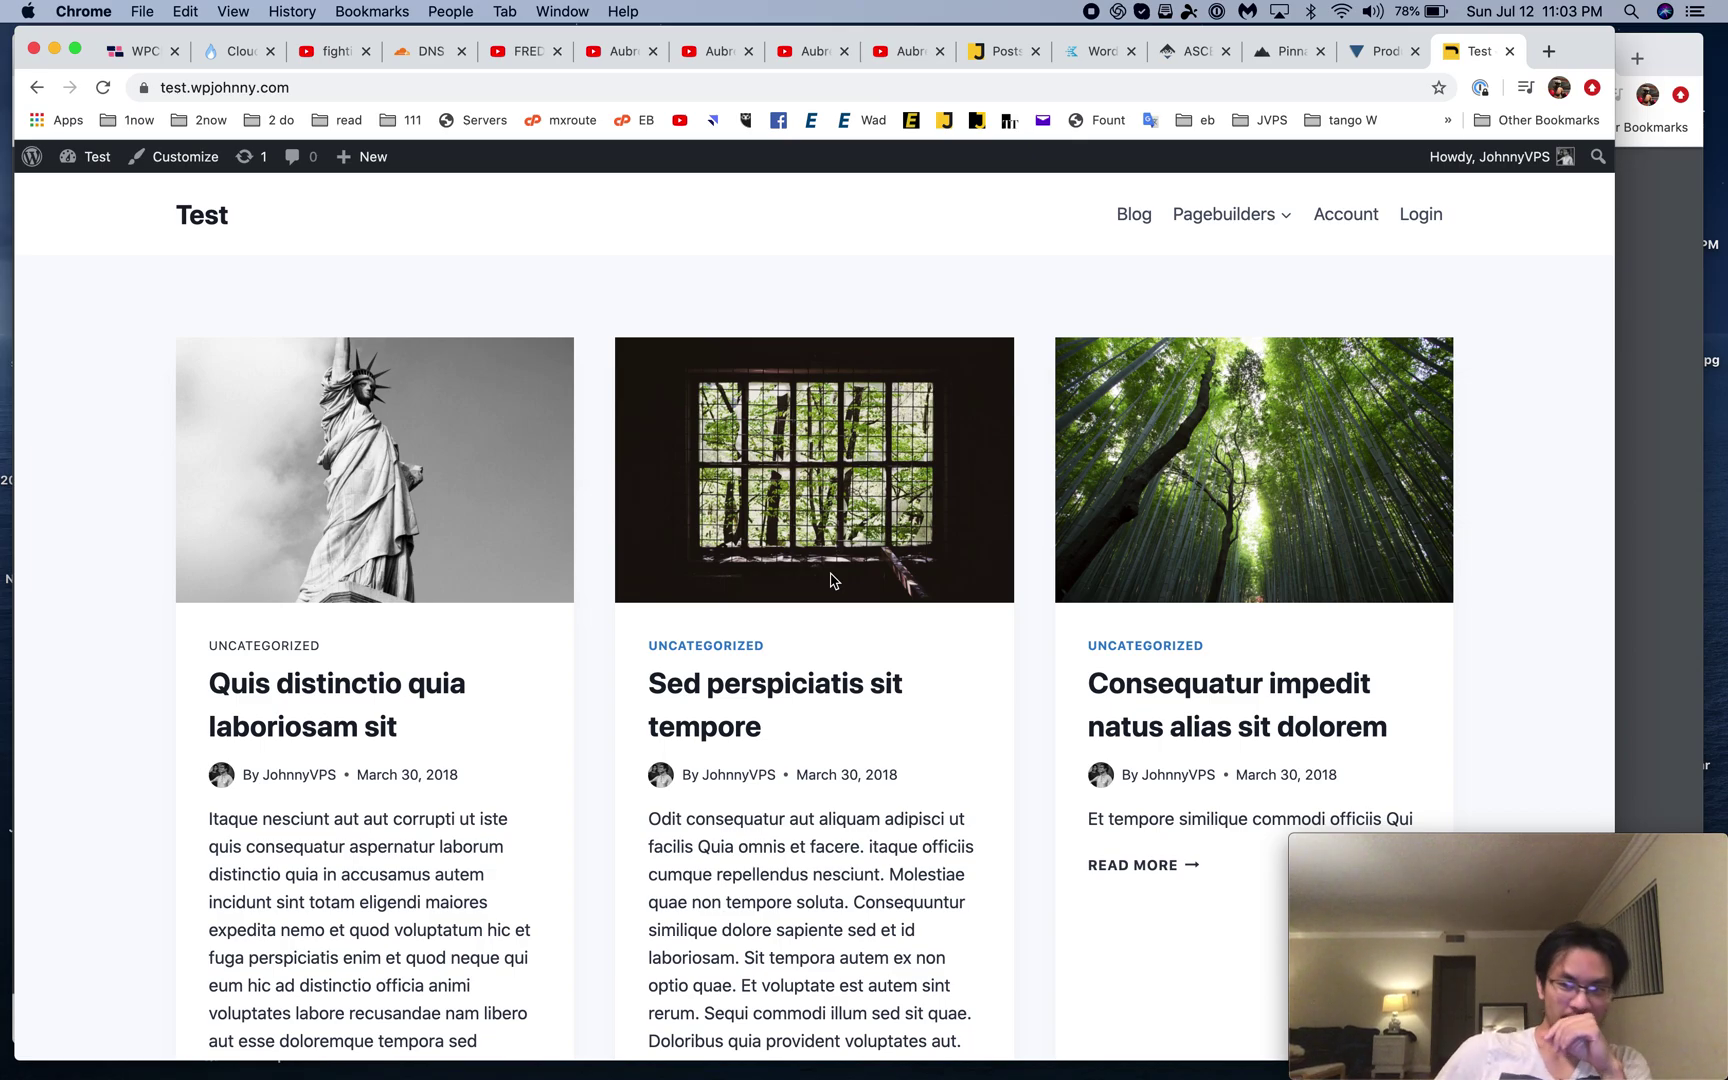
{"action": "left_click", "coordinate": [790, 458]}
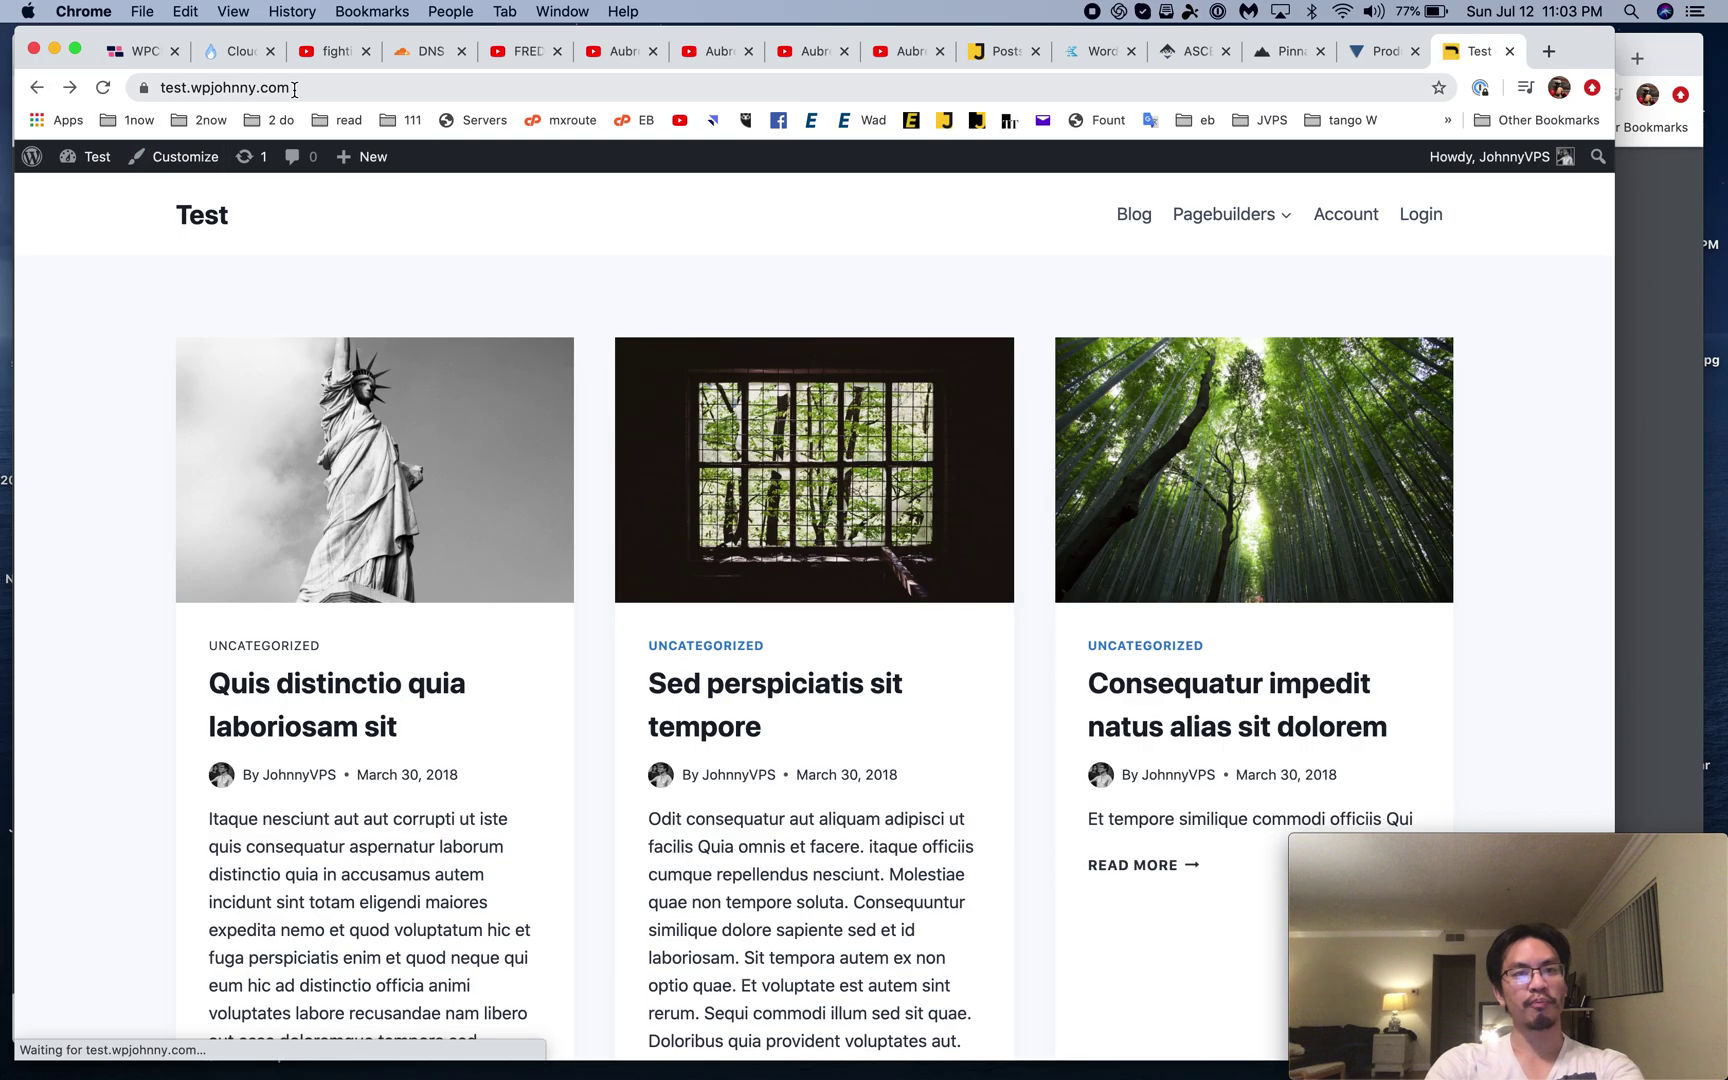
Step: Copy the site's URL and open a new Chrome incognito window
{"action": "left_click", "coordinate": [298, 88]}
{"action": "key", "text": "super+c"}
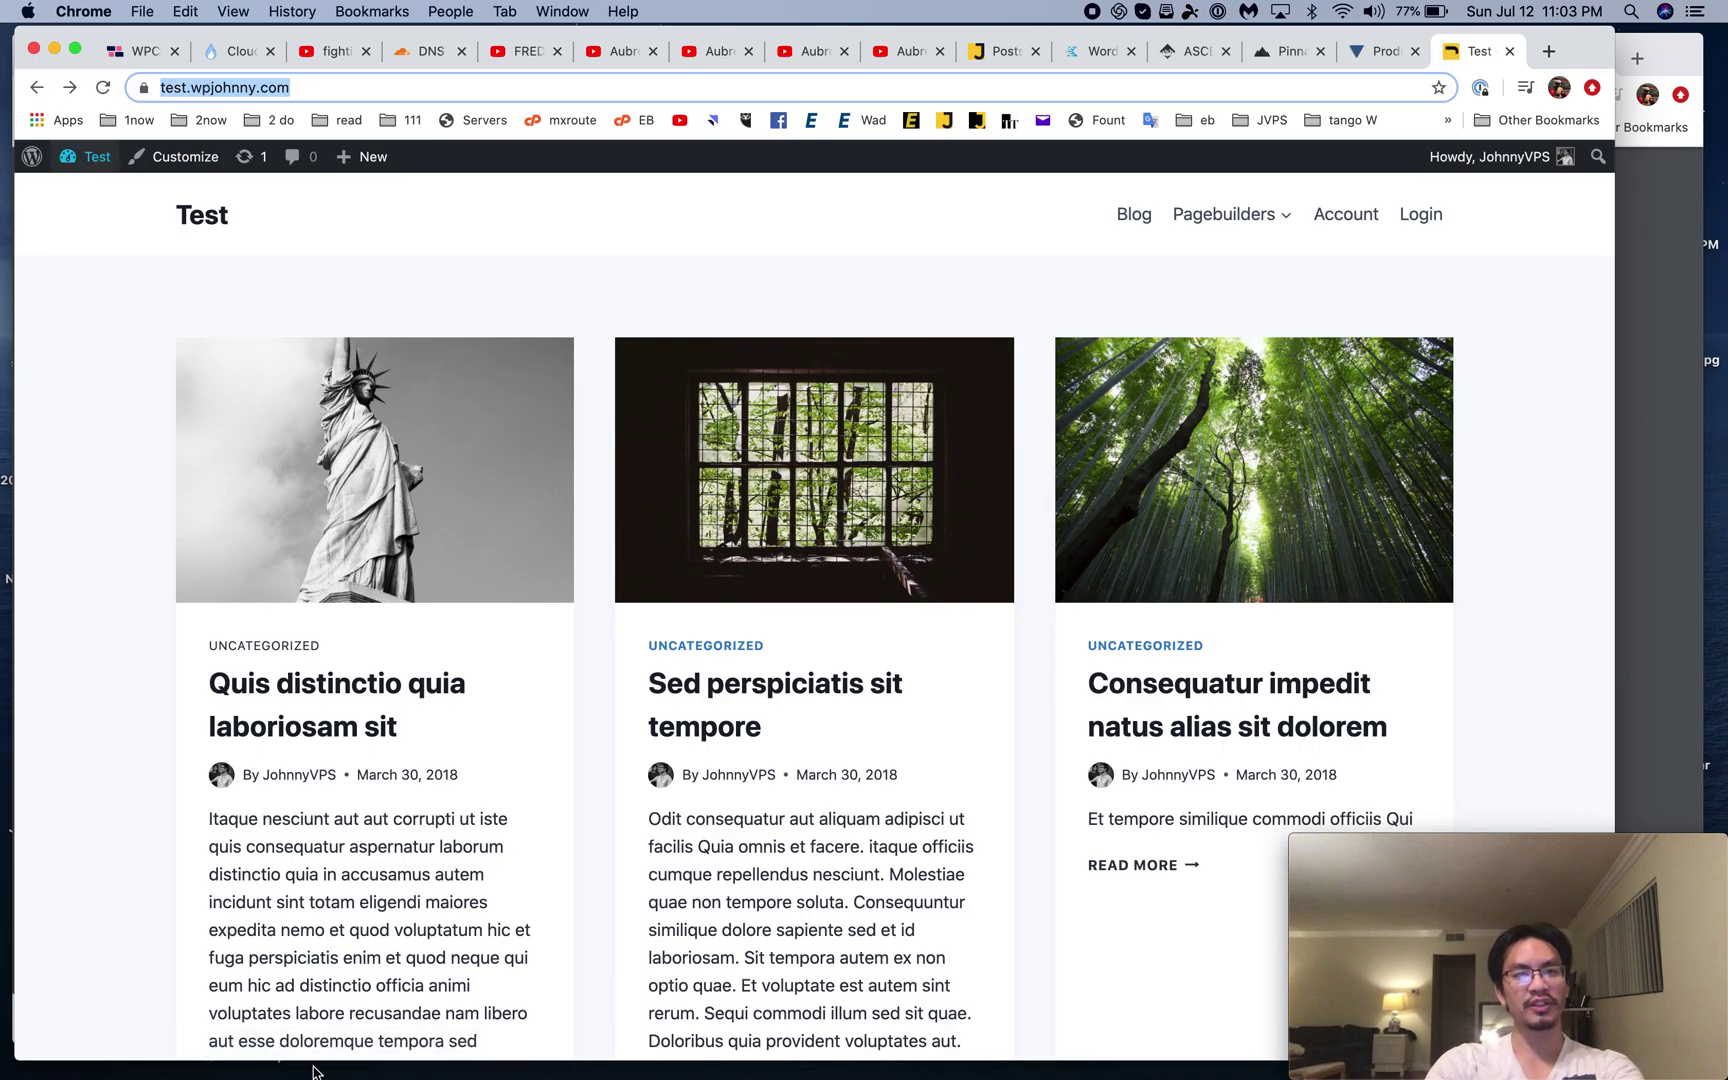
{"action": "key", "text": "F4"}
{"action": "right_click", "coordinate": [198, 1042]}
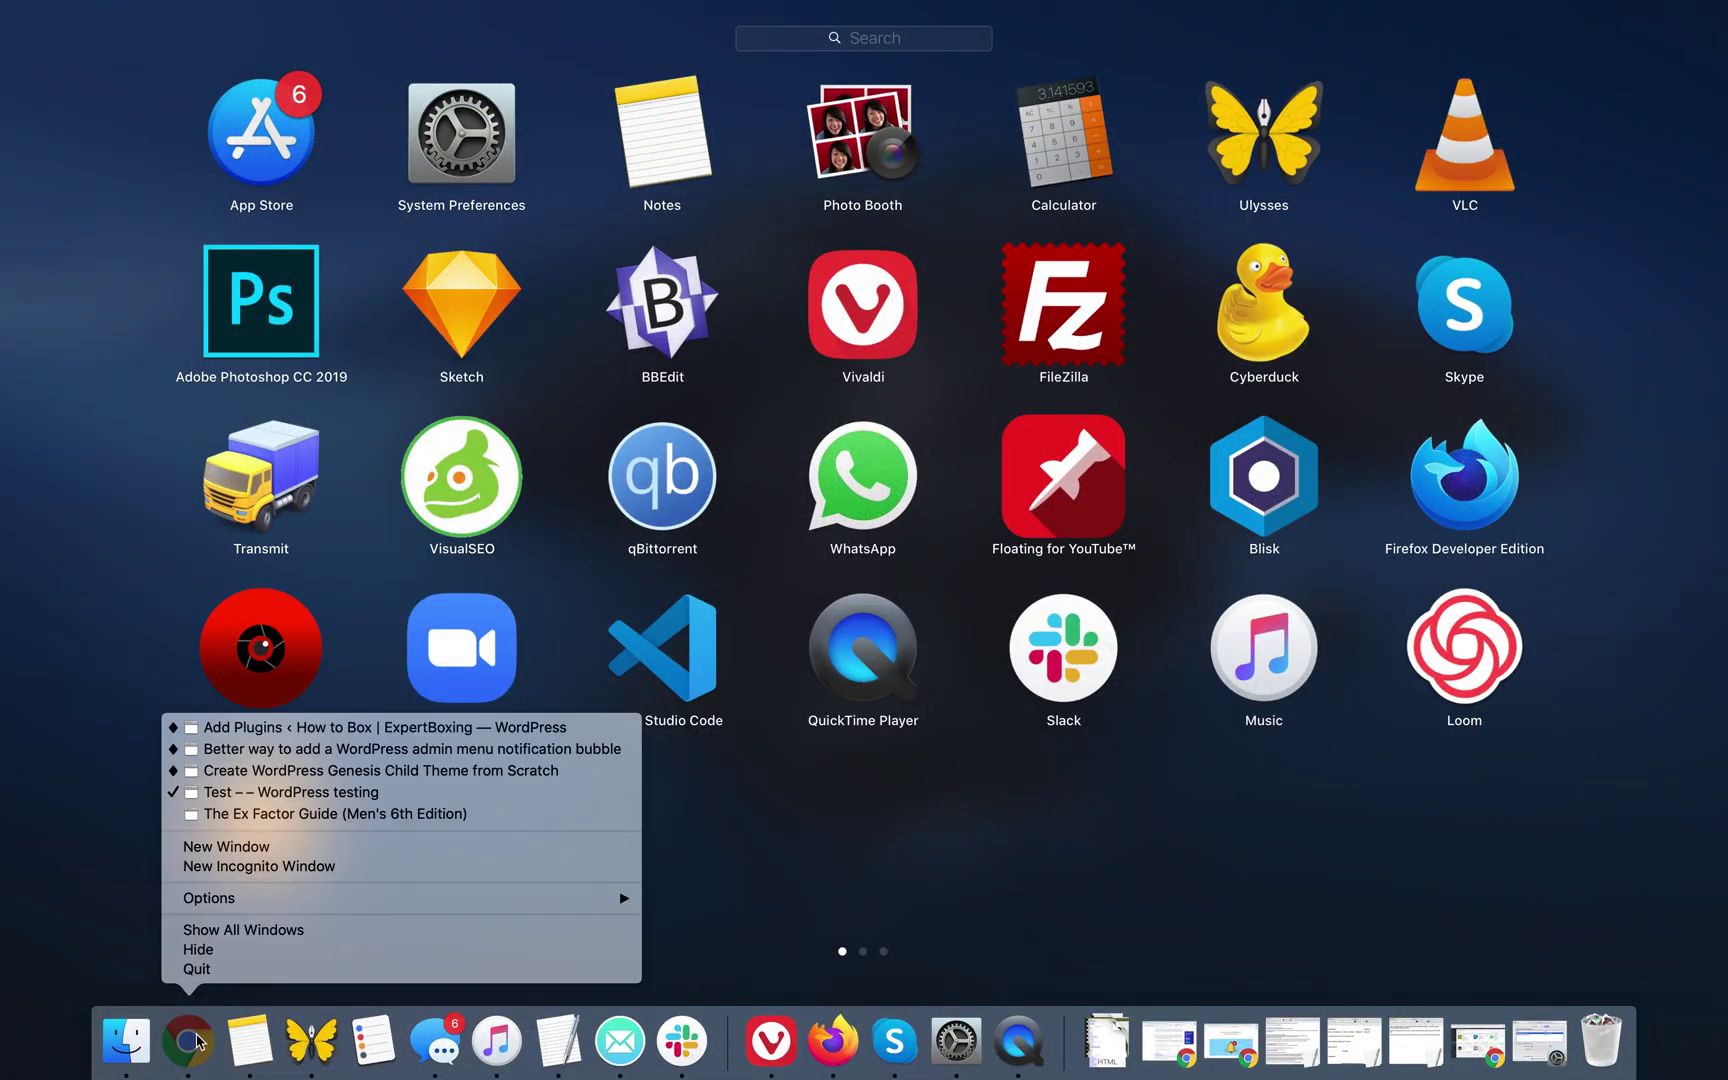
{"action": "left_click", "coordinate": [319, 876]}
Step: Load the test site in the incognito window and record its requests in the DevTools Network panel
{"action": "key", "text": "super+v"}
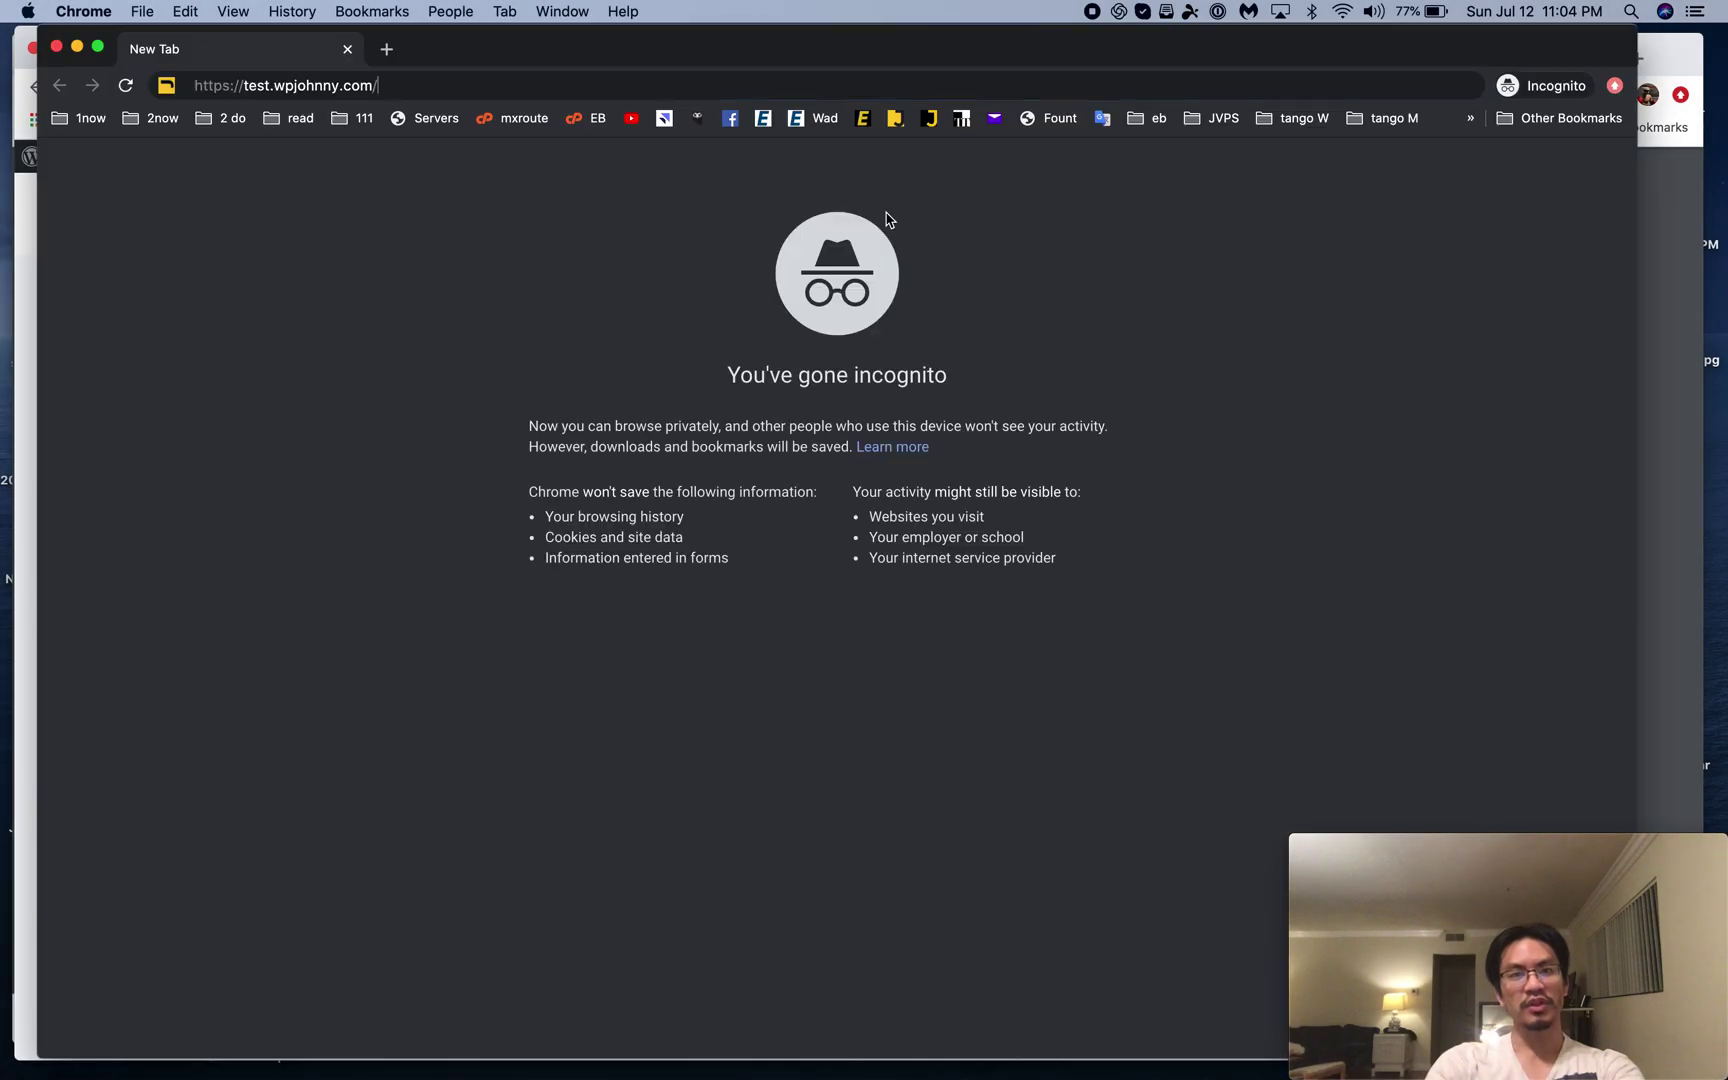
{"action": "key", "text": "Return"}
{"action": "right_click", "coordinate": [540, 462]}
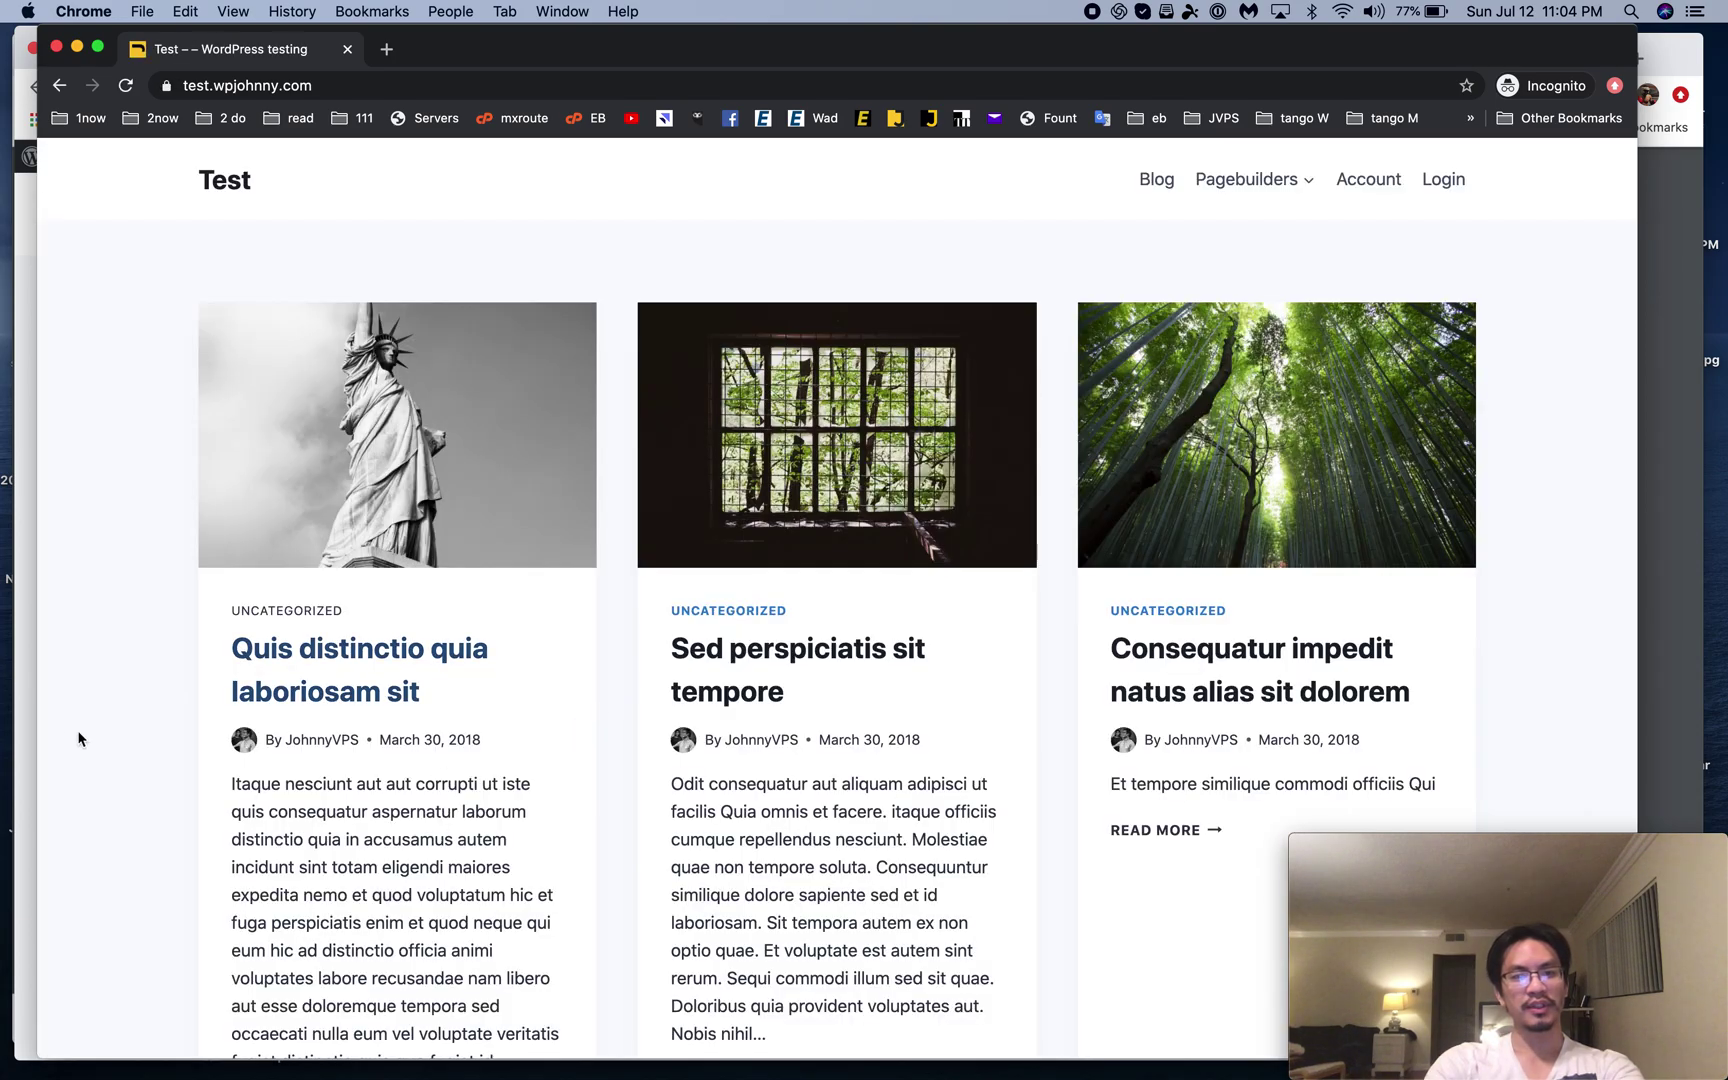
{"action": "right_click", "coordinate": [163, 767]}
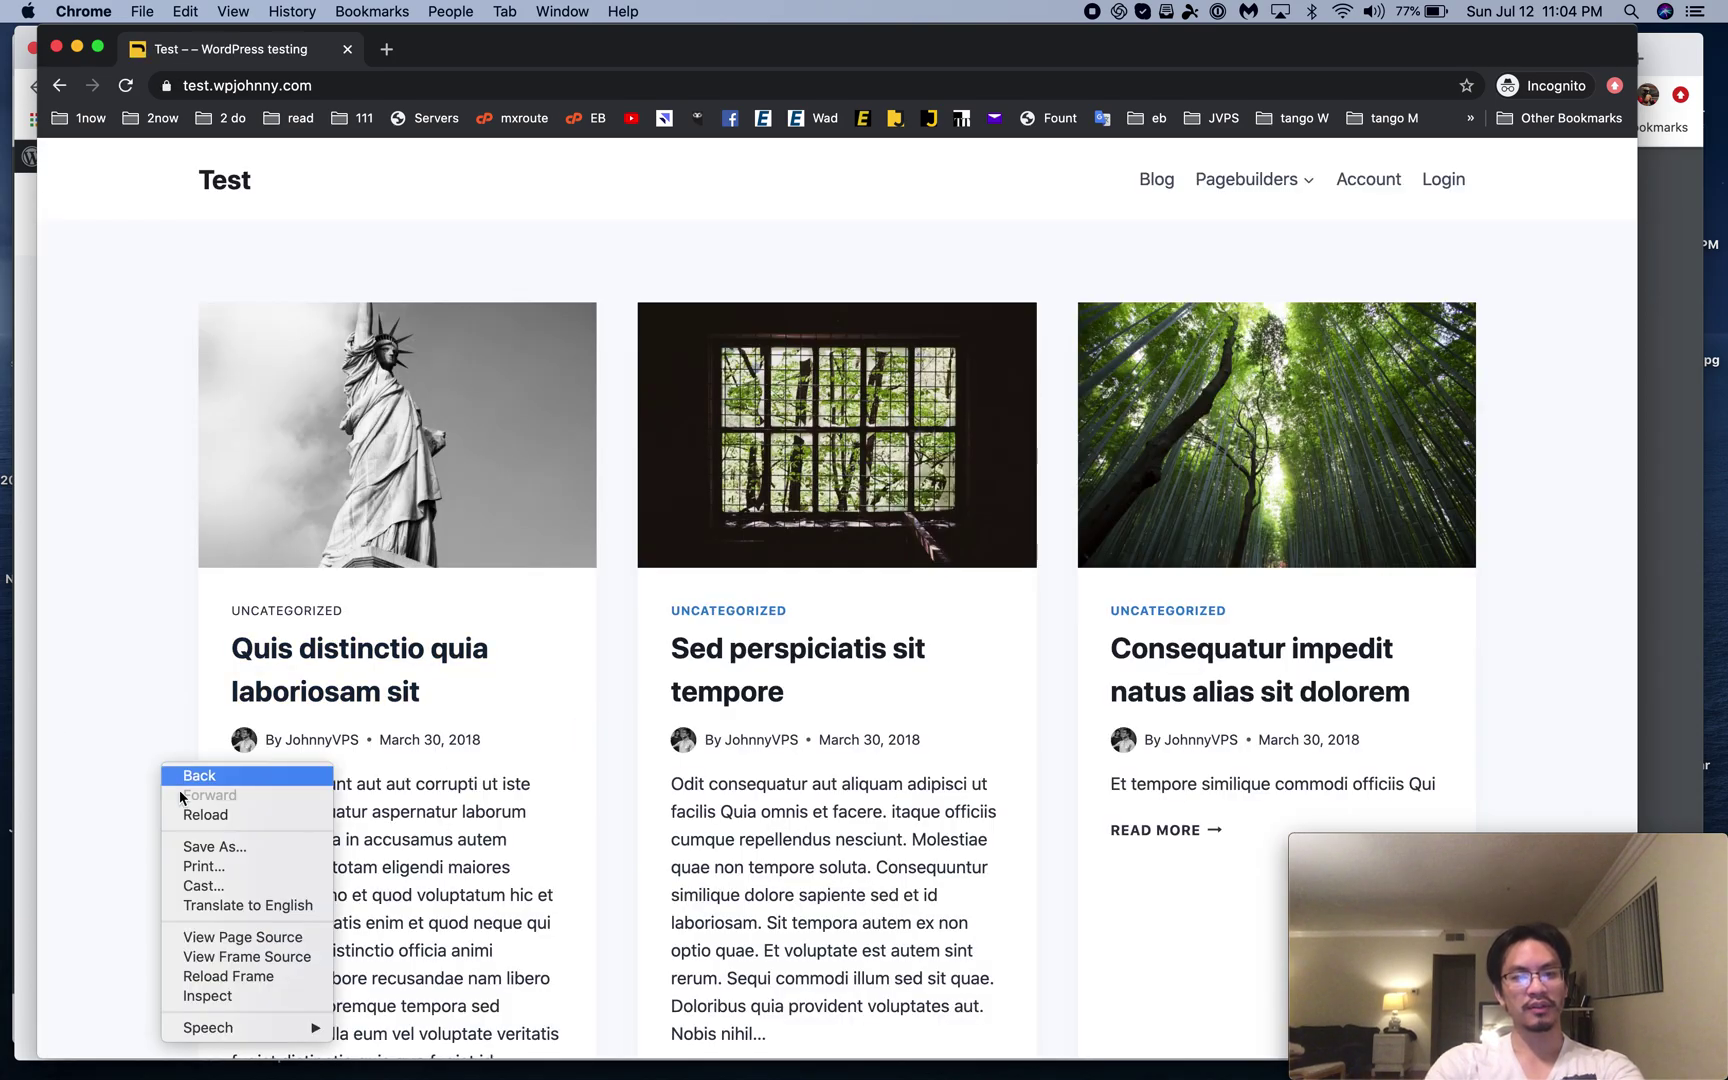
{"action": "left_click", "coordinate": [255, 994]}
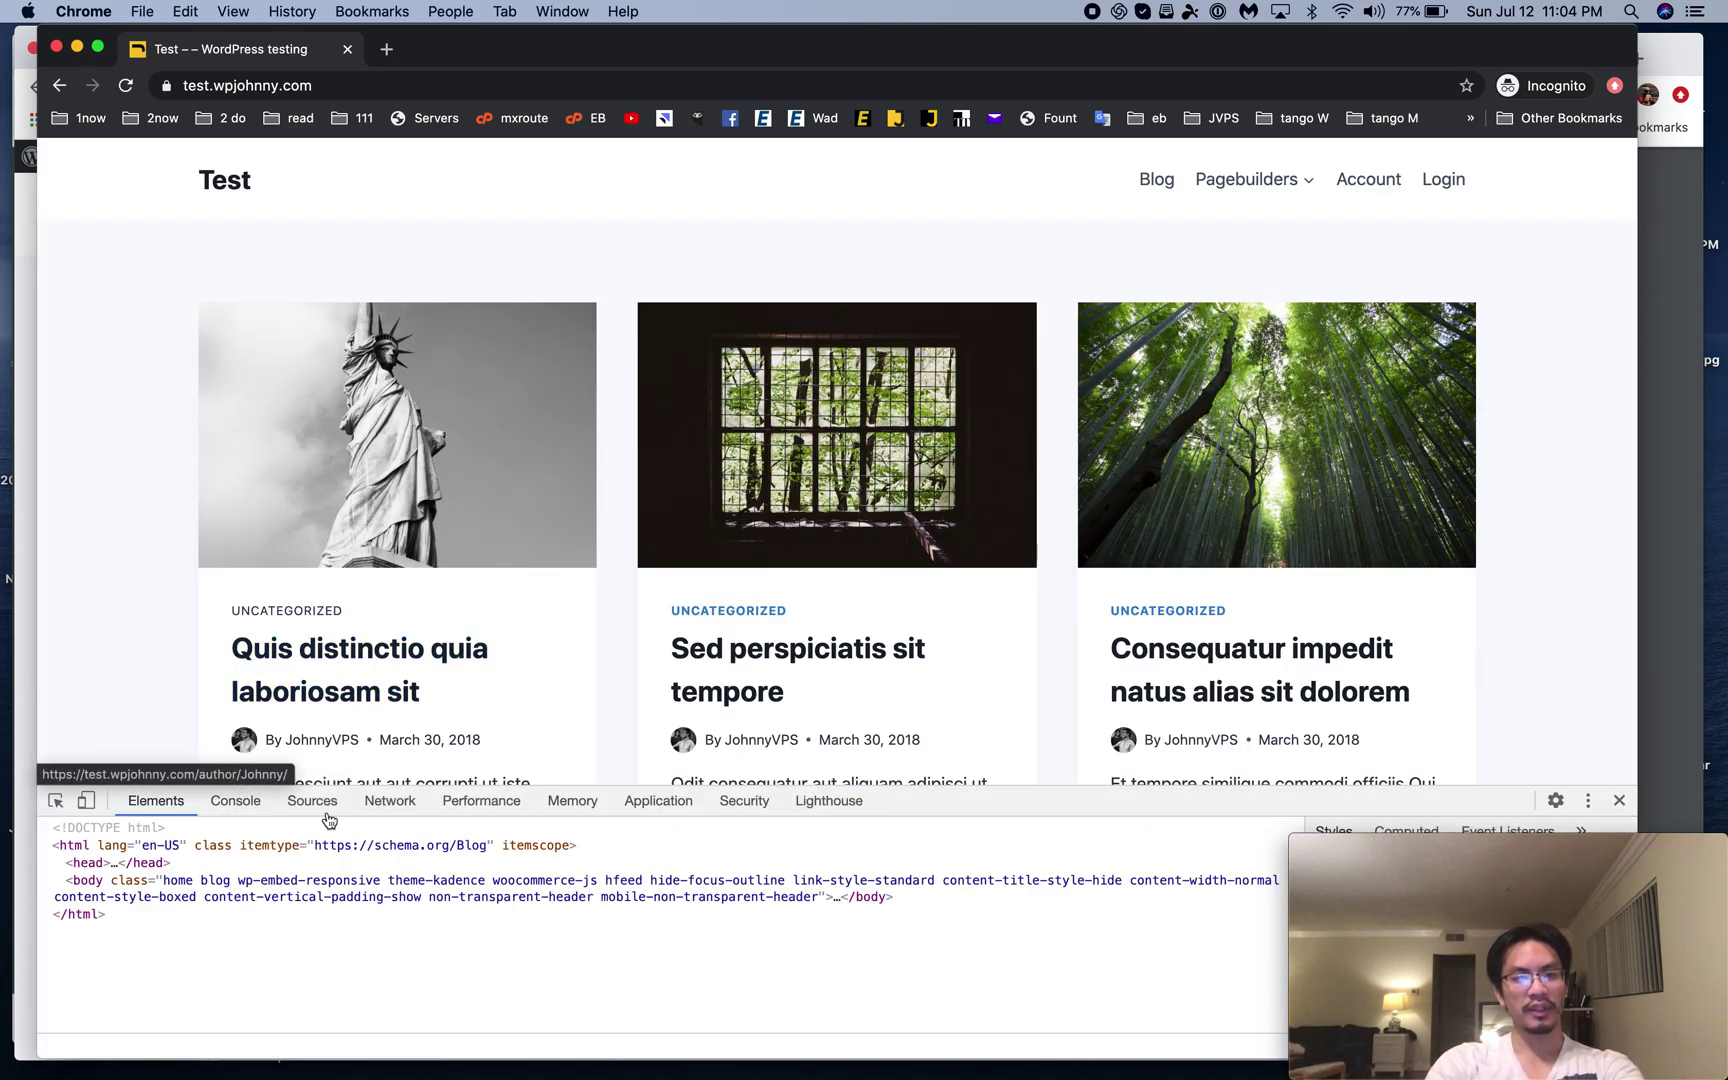
{"action": "left_click", "coordinate": [390, 800]}
{"action": "key", "text": "super+r"}
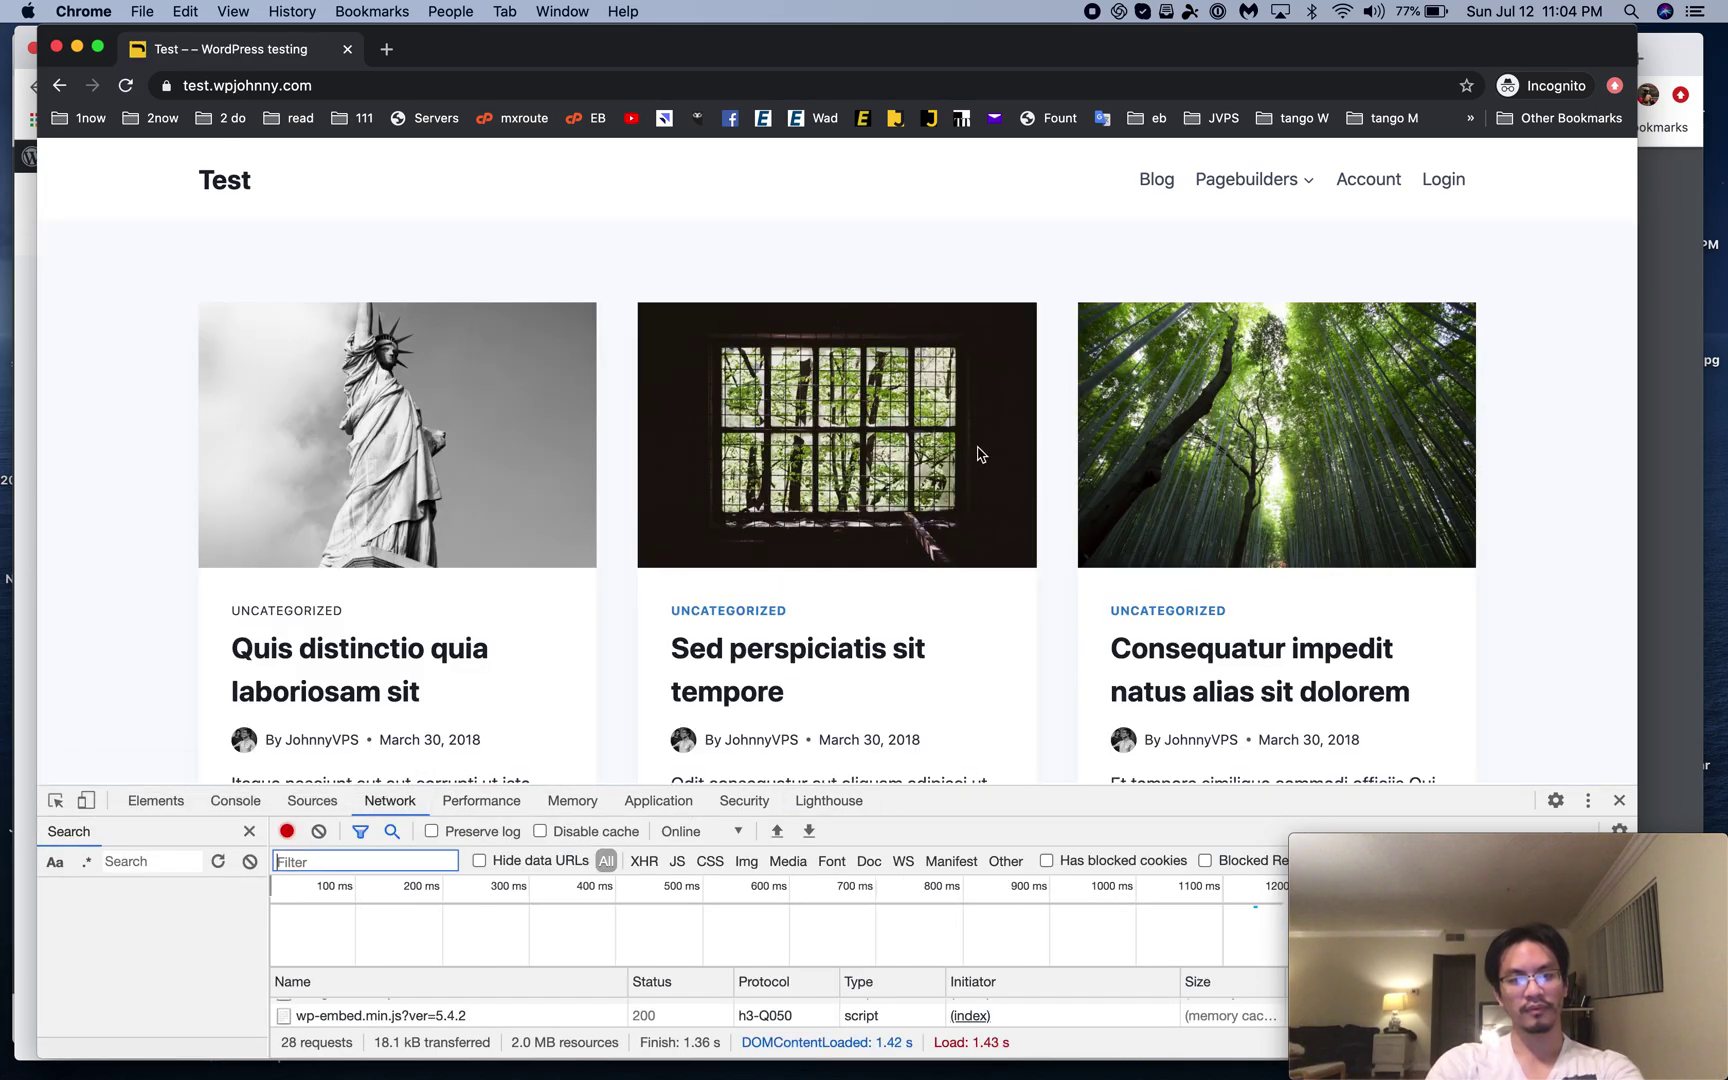
Step: Filter to the 11 JS requests and check headers of scripts.js, add-to-cart.min.js, navigation.min.js and the others
{"action": "left_click_drag", "start_coordinate": [979, 787], "coordinate": [976, 442]}
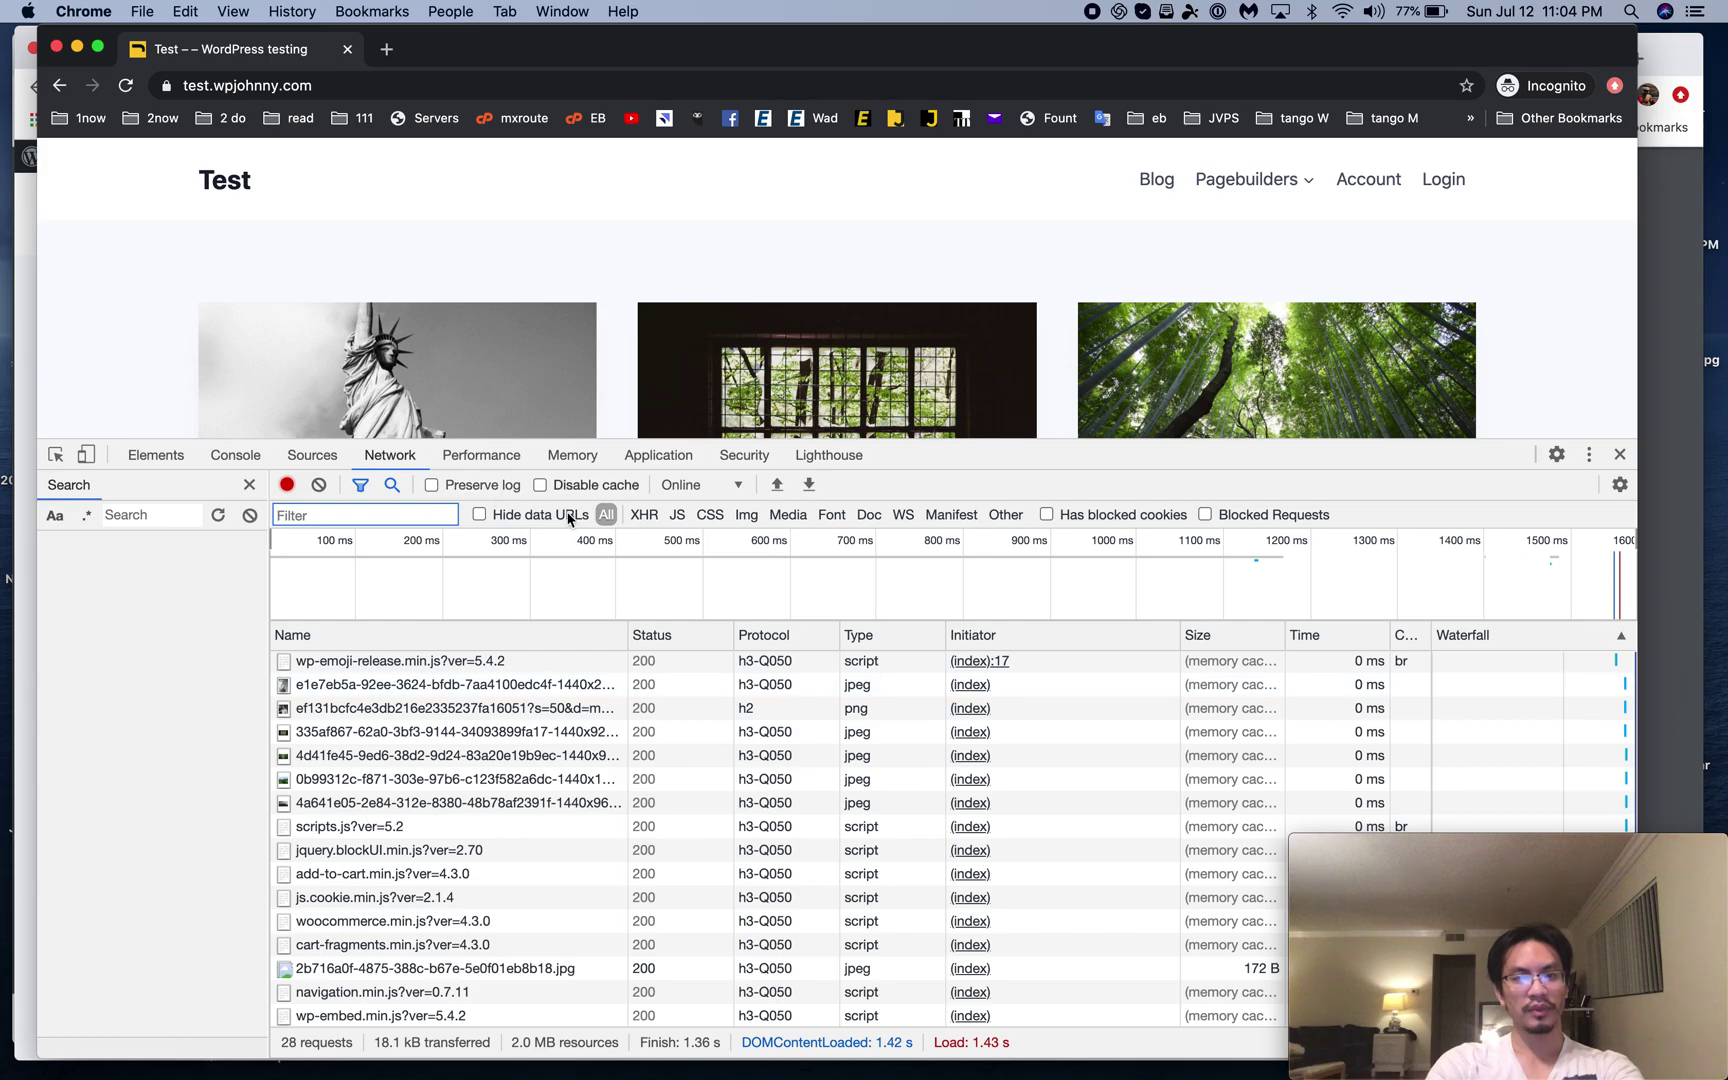
{"action": "left_click", "coordinate": [676, 515]}
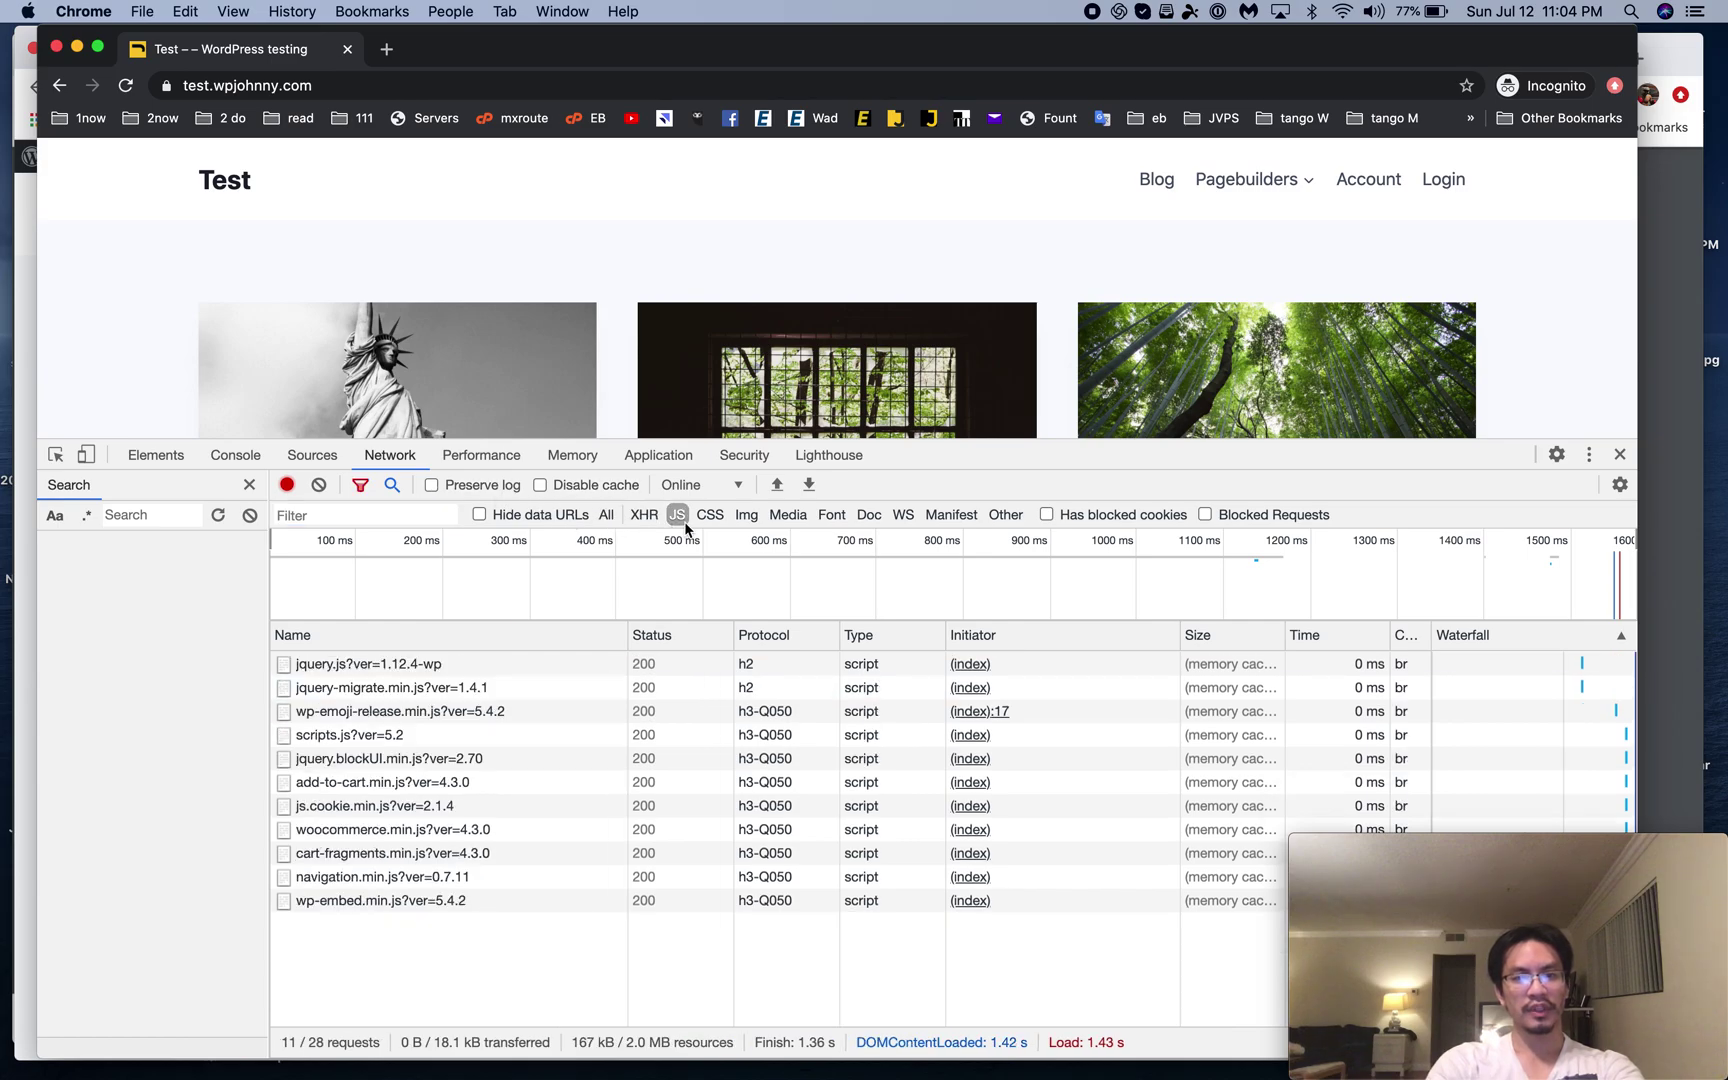
{"action": "left_click", "coordinate": [355, 737]}
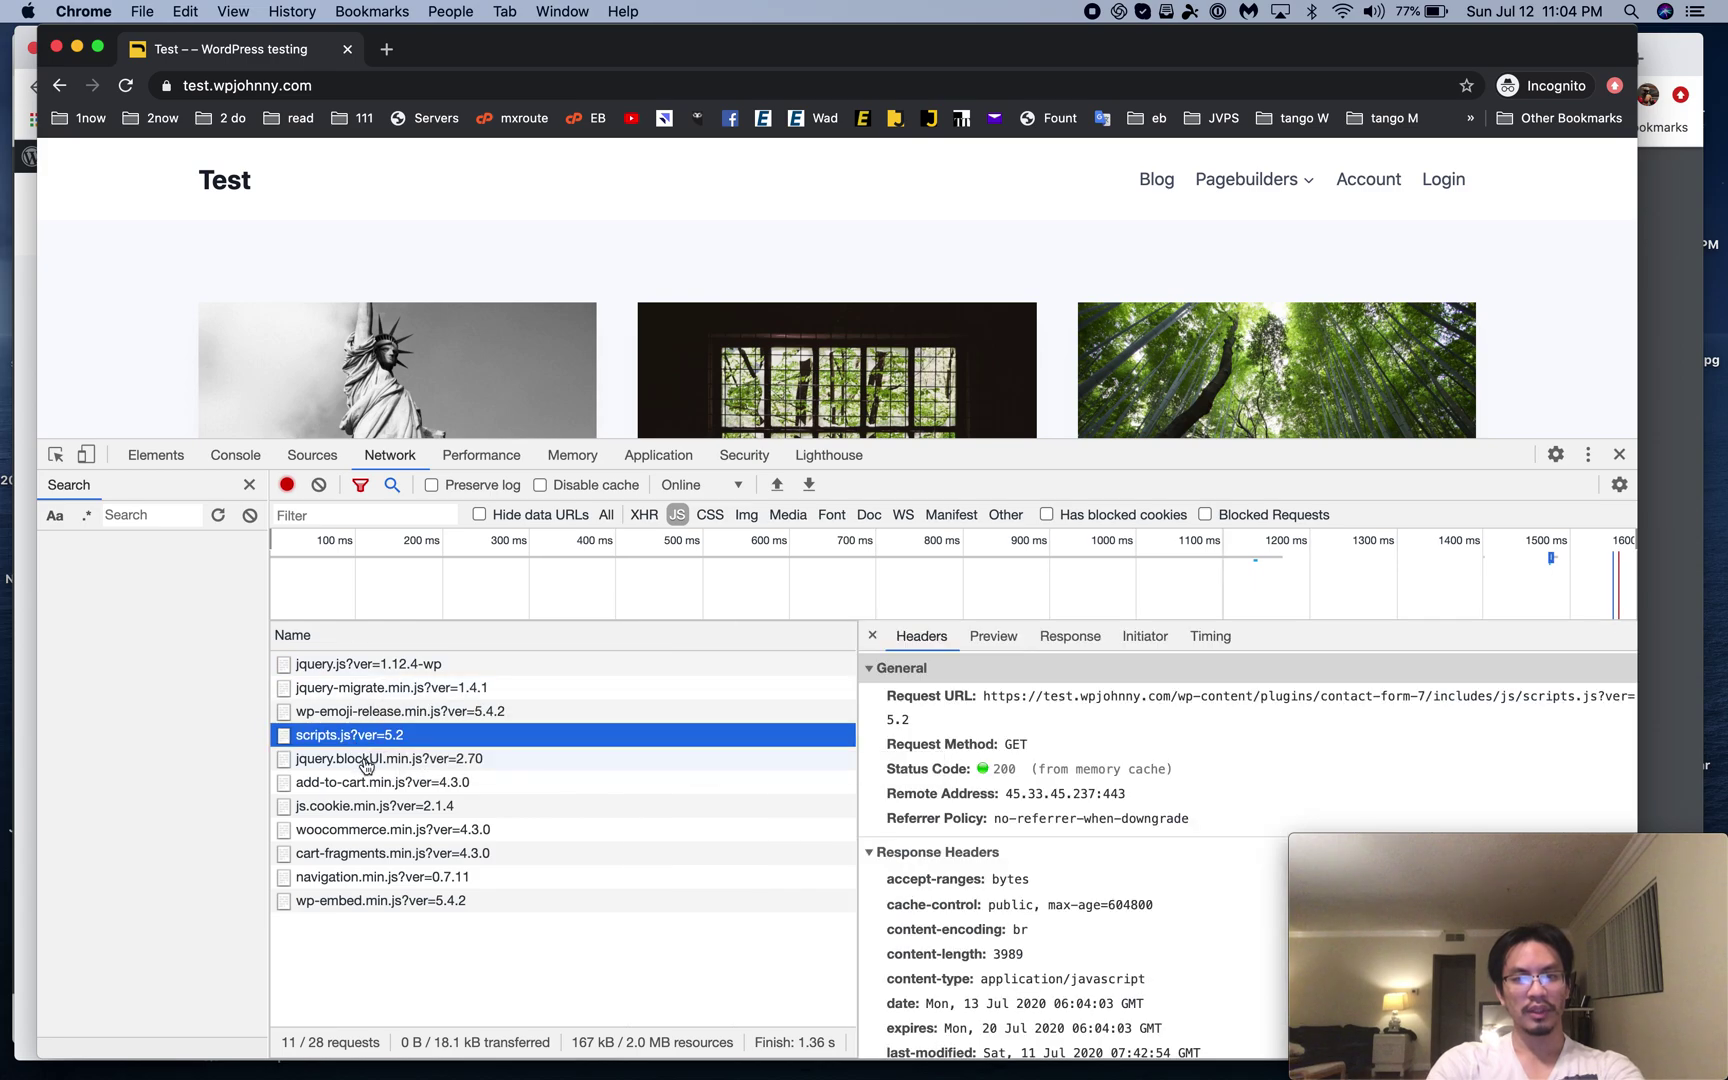
{"action": "left_click", "coordinate": [369, 762]}
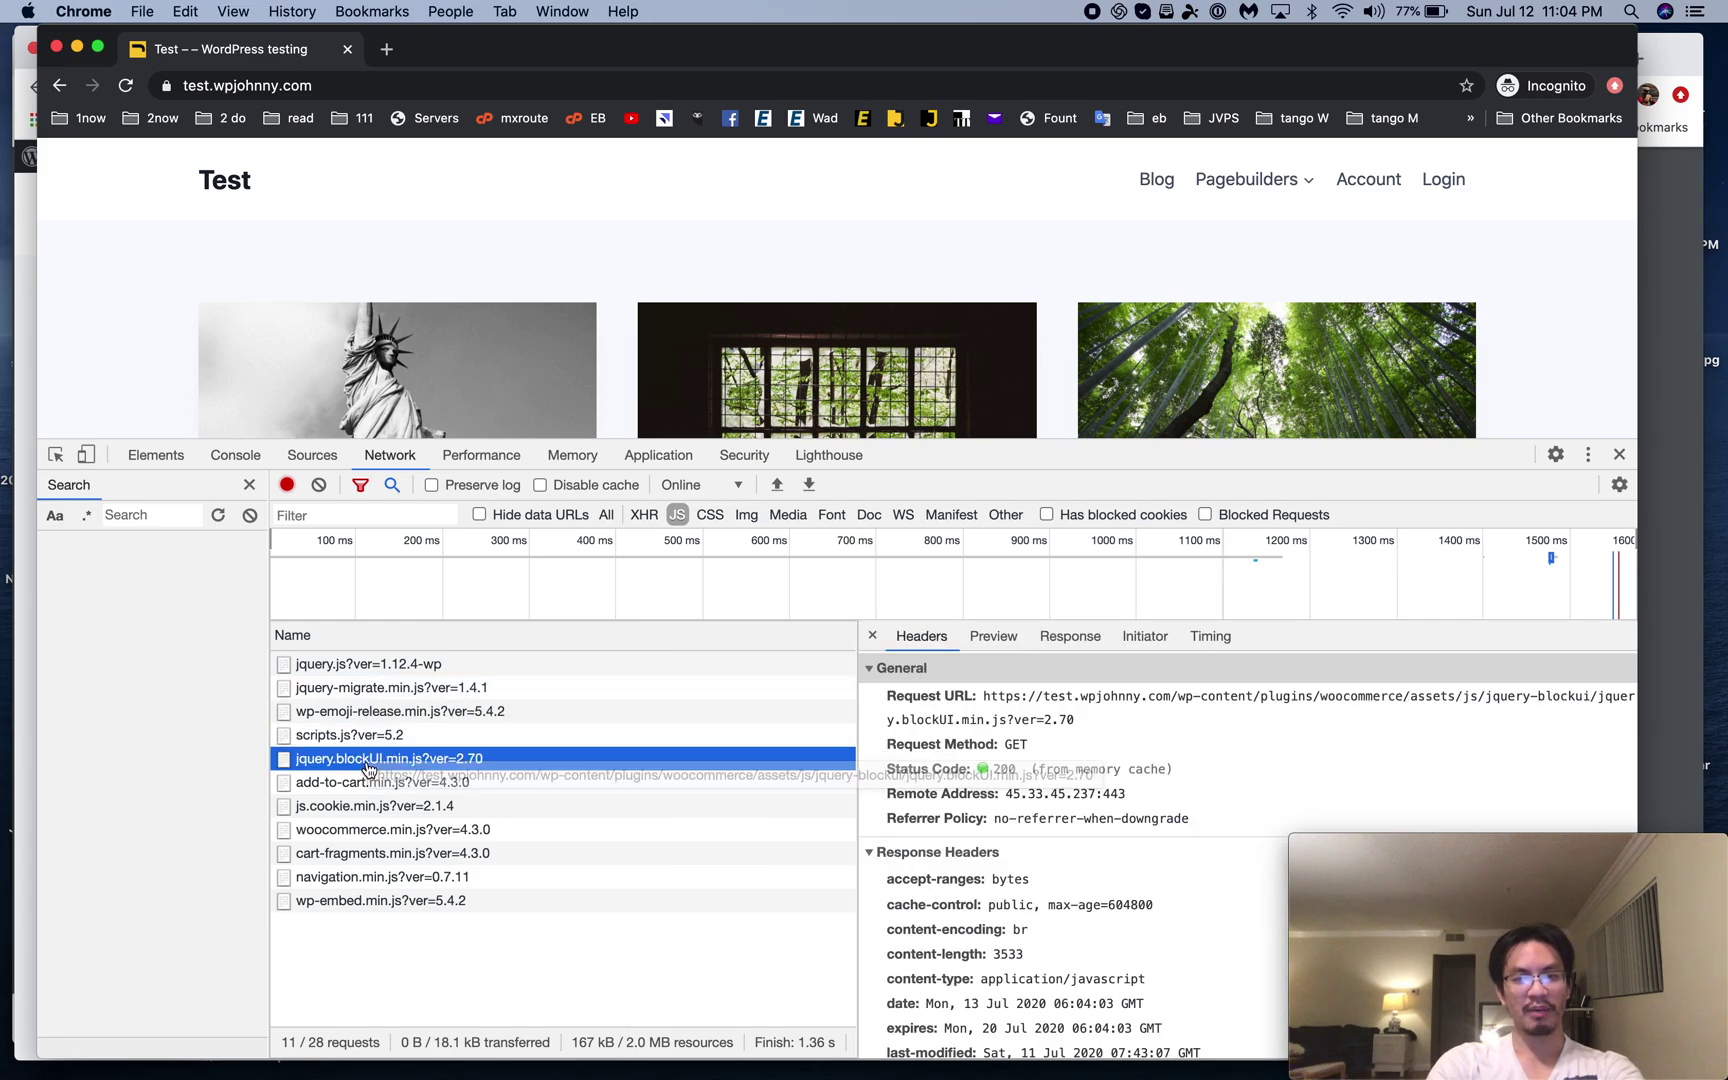
{"action": "left_click", "coordinate": [373, 783]}
{"action": "left_click", "coordinate": [376, 807]}
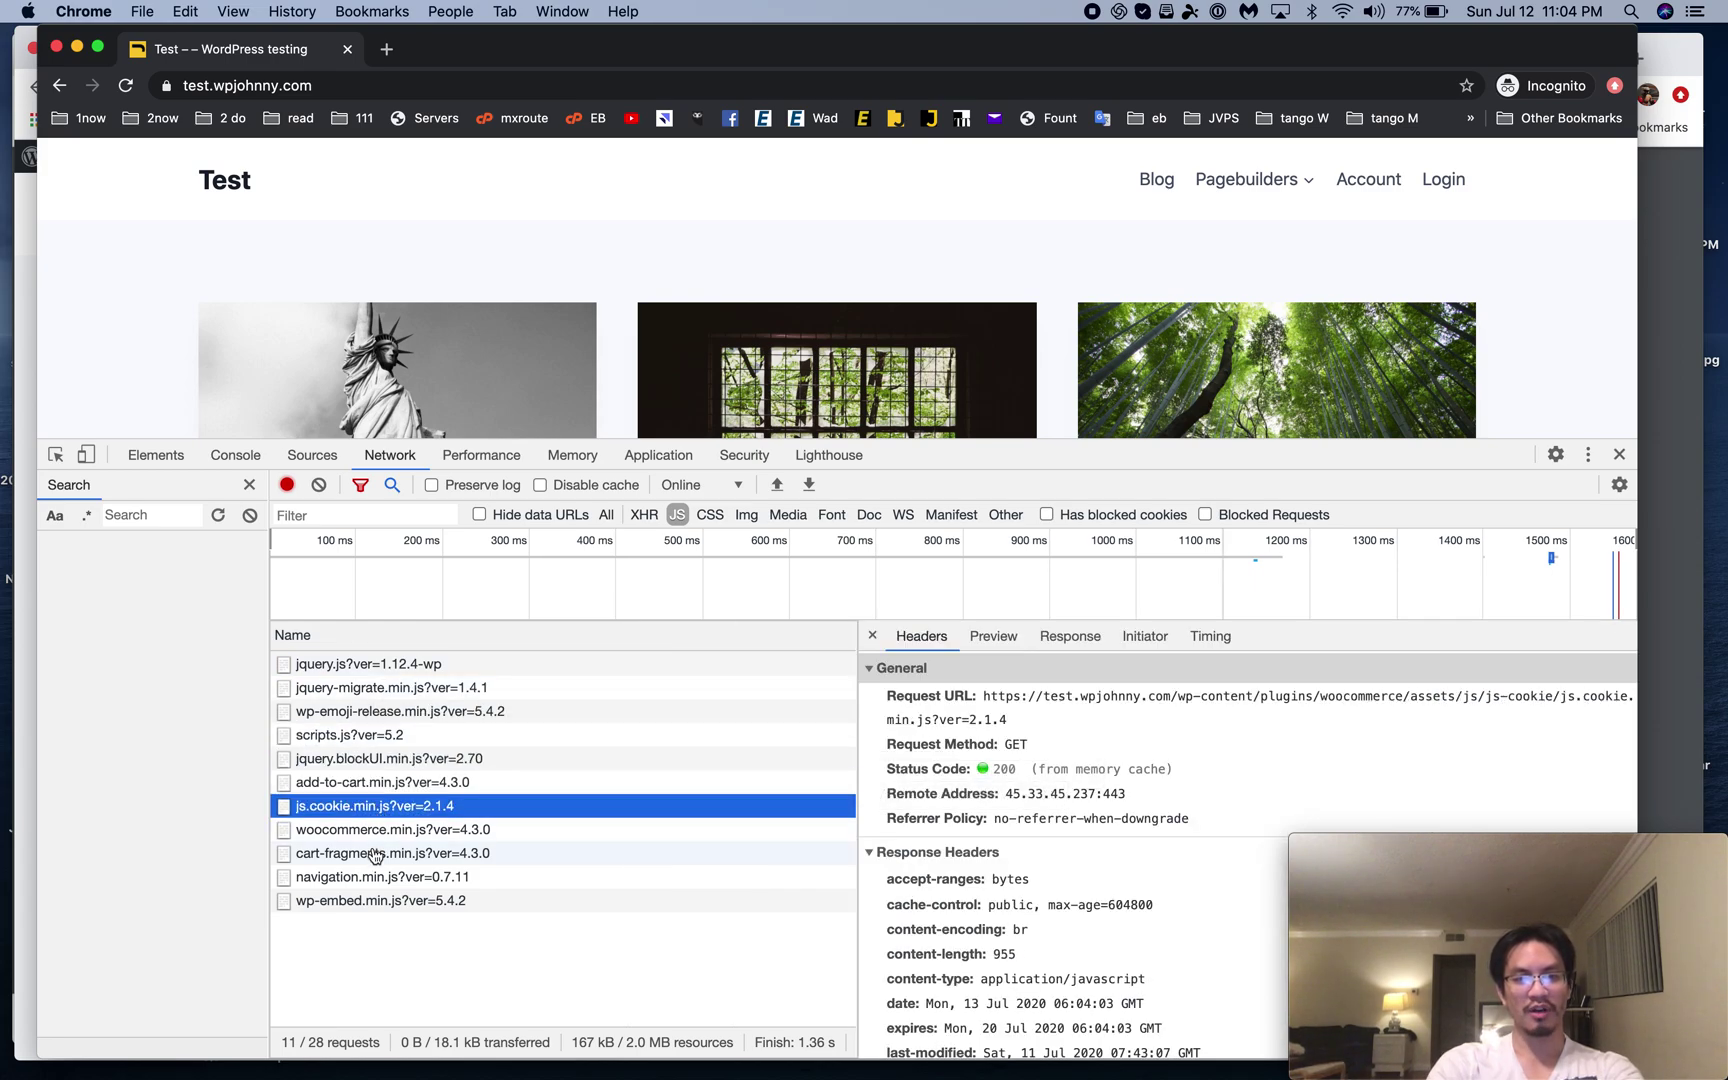
{"action": "left_click", "coordinate": [377, 855]}
{"action": "left_click", "coordinate": [373, 879]}
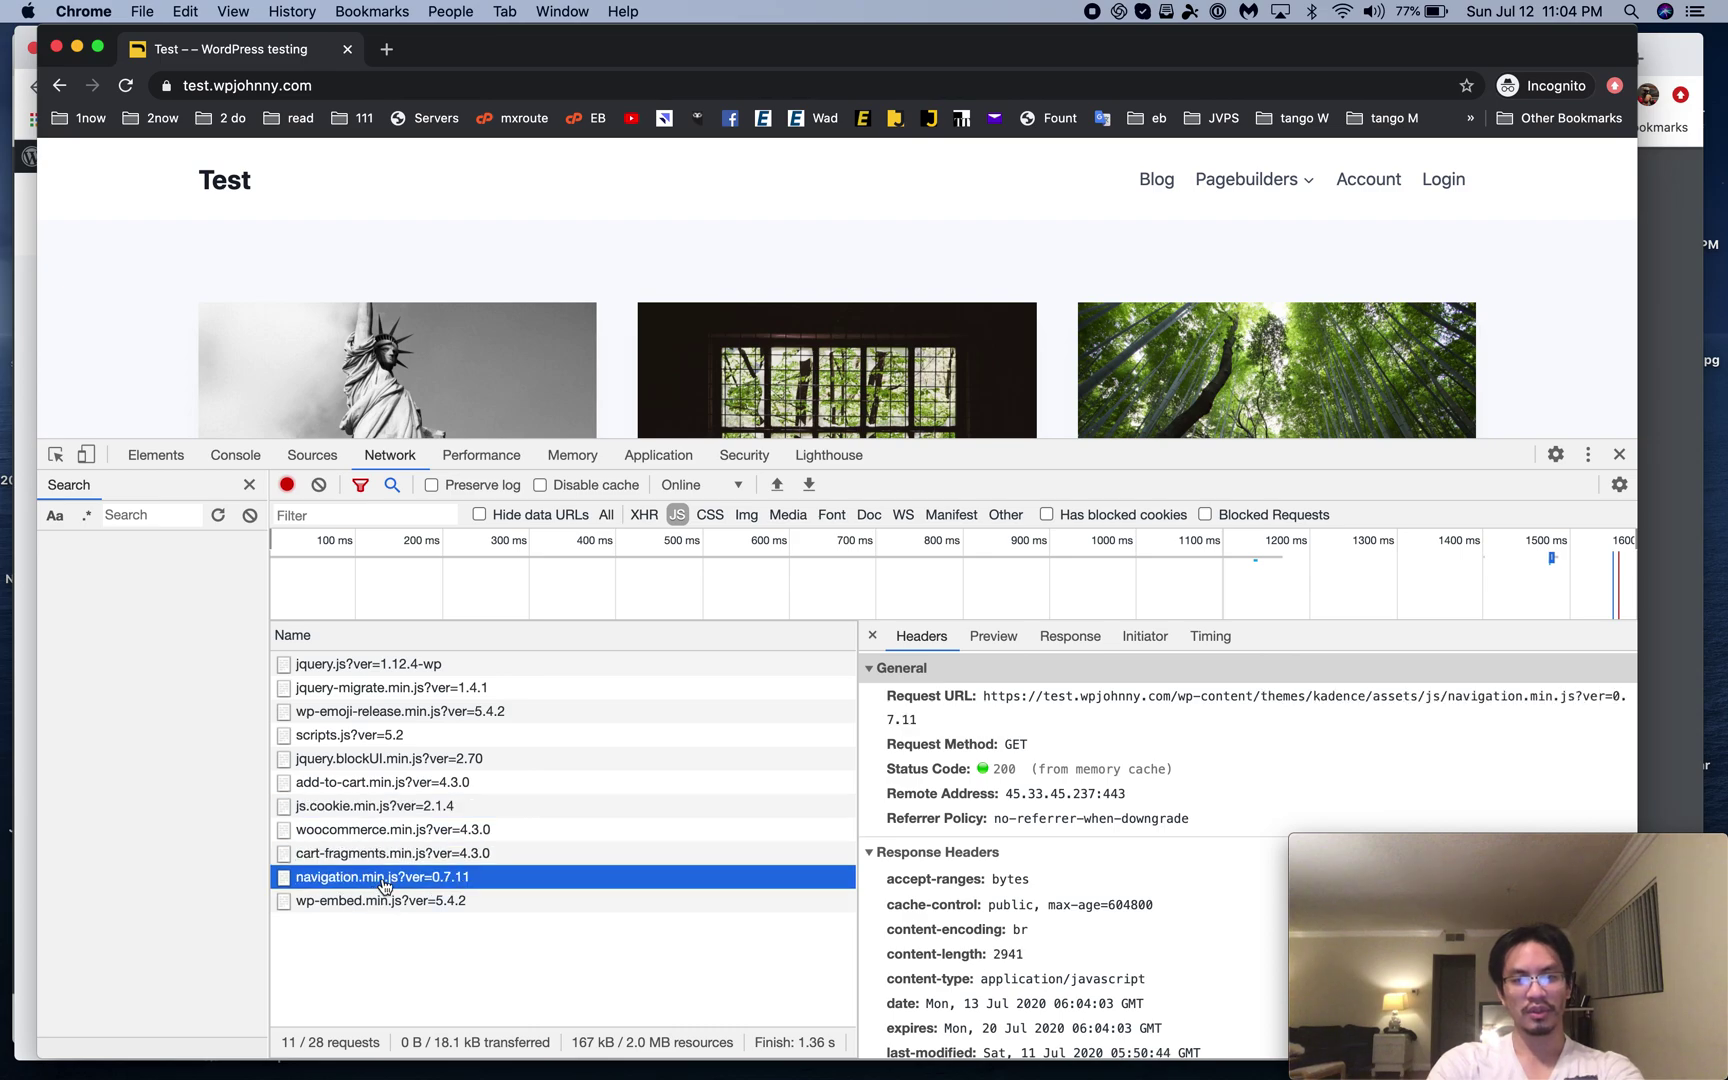
{"action": "left_click", "coordinate": [376, 906]}
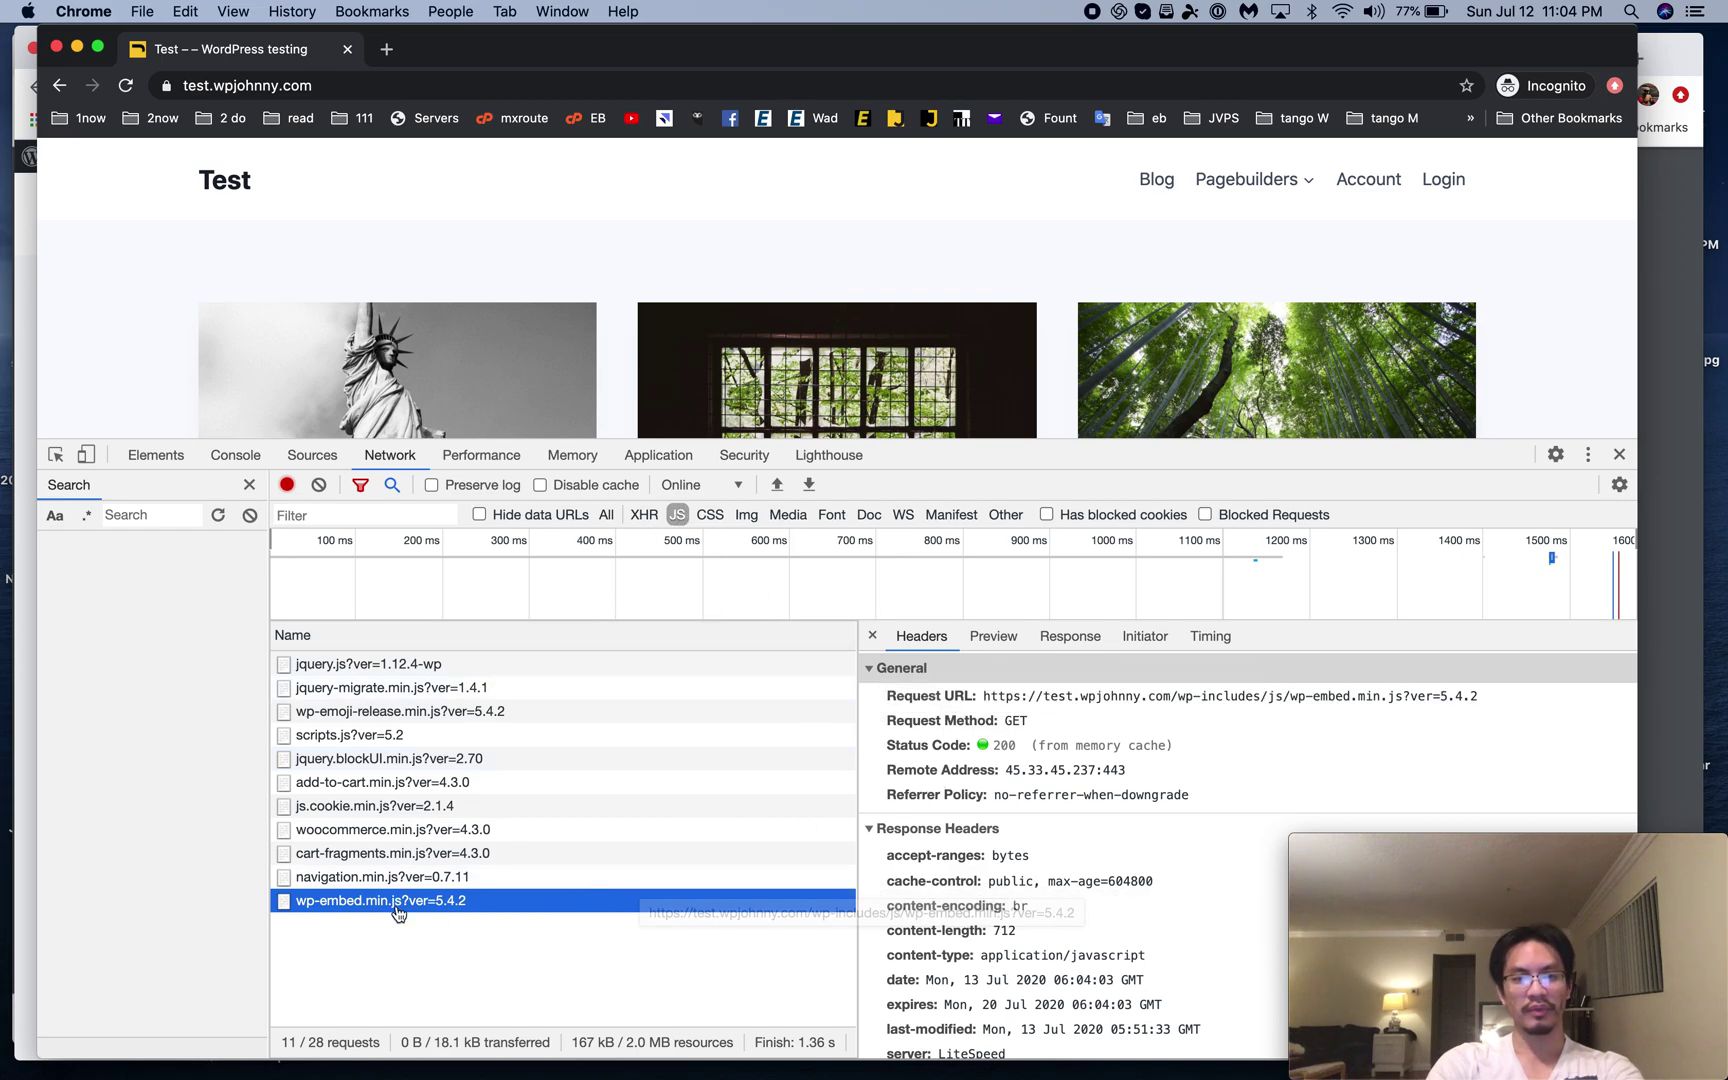
{"action": "left_click", "coordinate": [384, 879]}
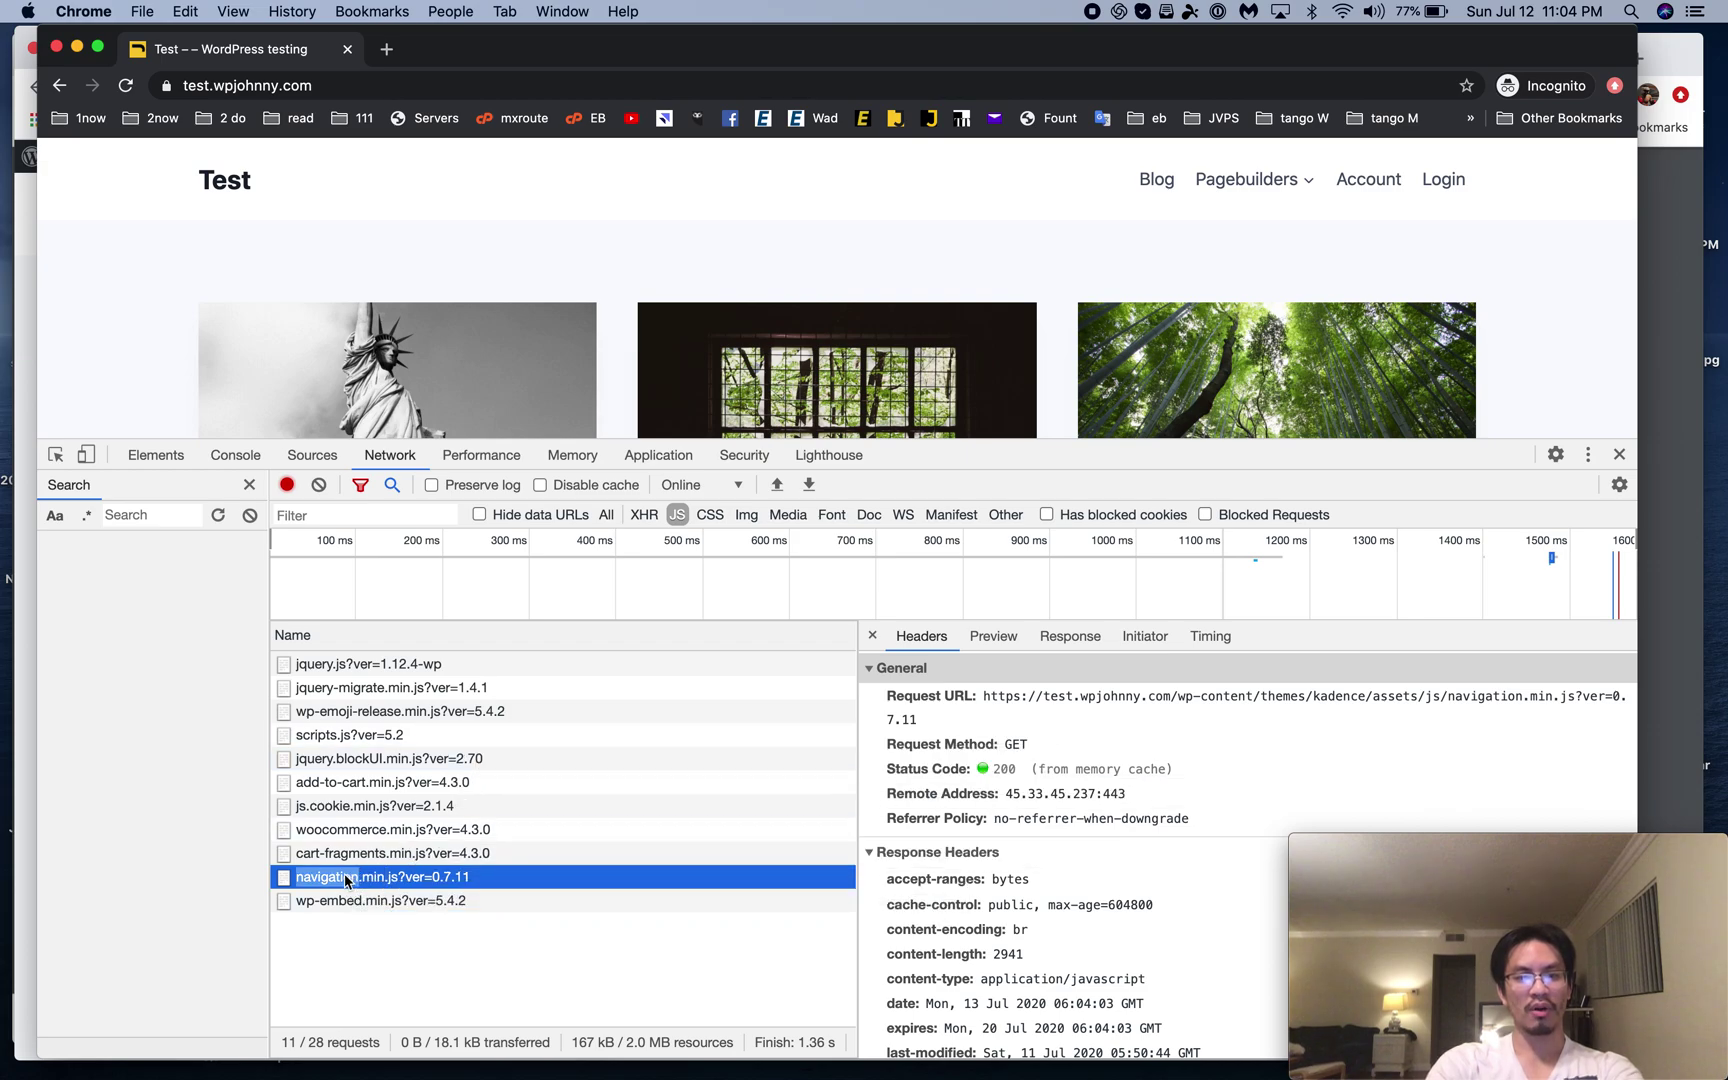
{"action": "right_click", "coordinate": [355, 879]}
{"action": "key", "text": "Escape"}
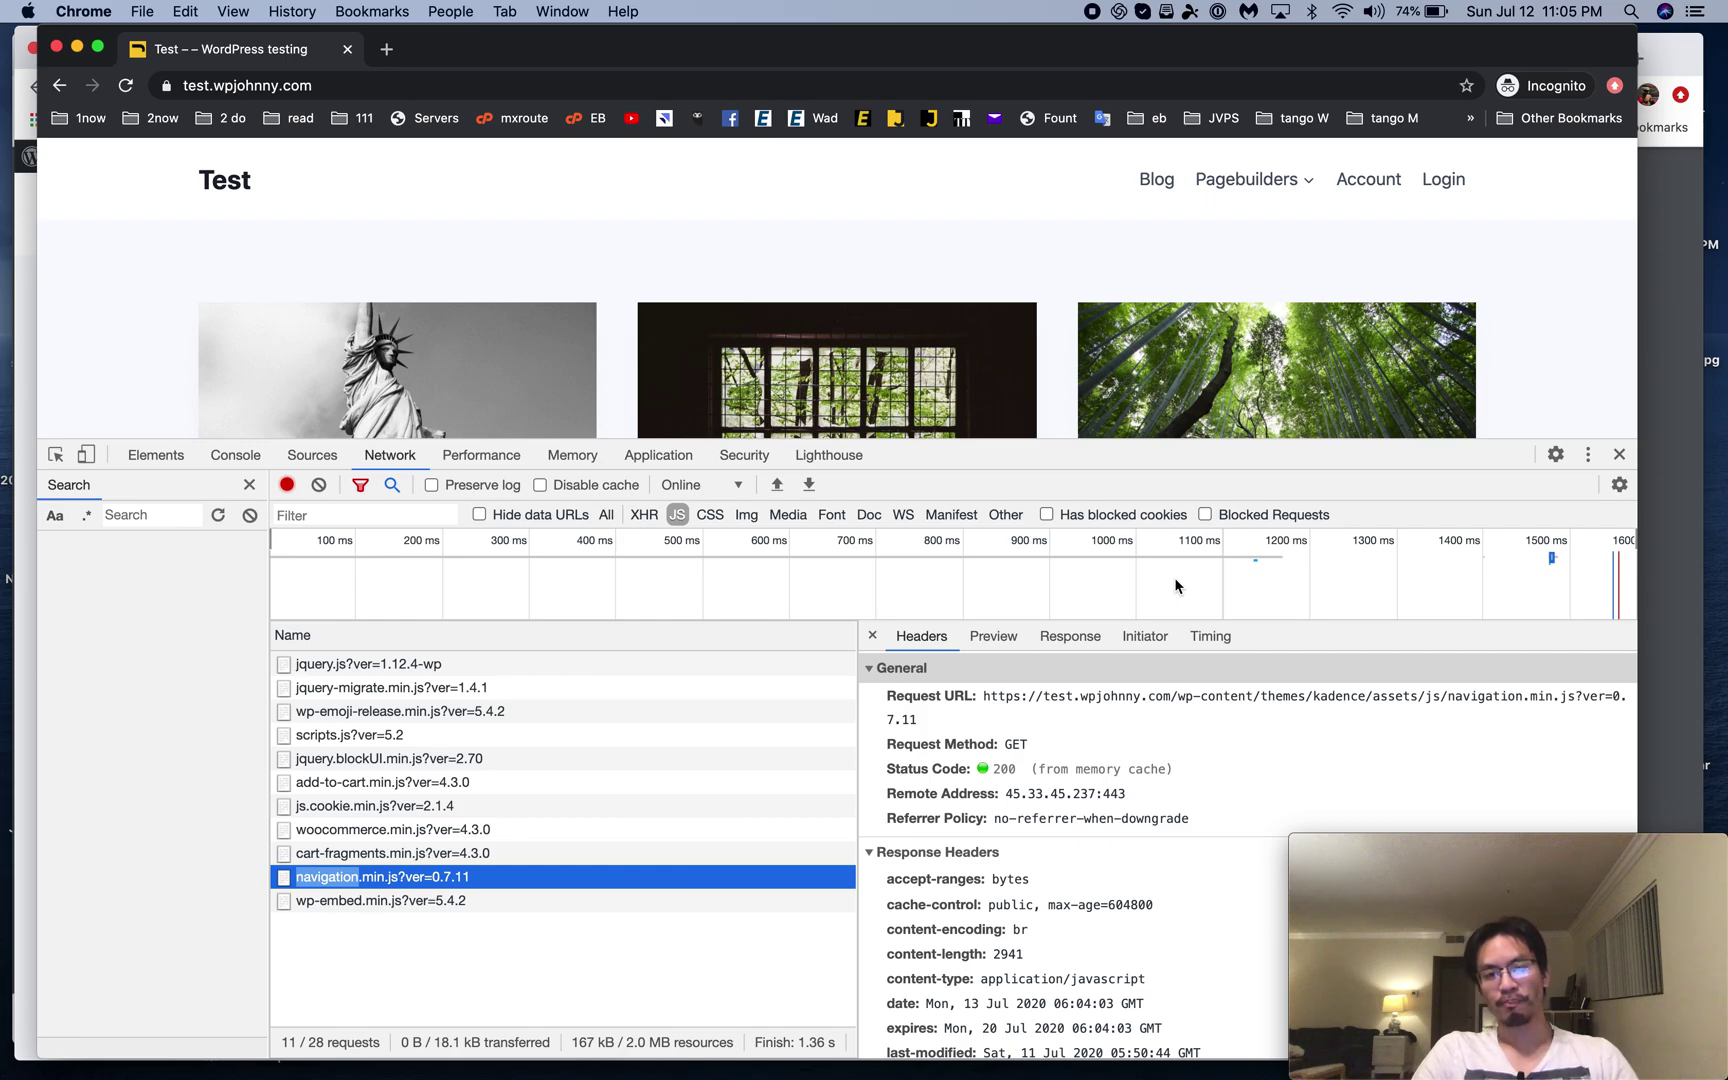
{"action": "key", "text": "ctrl+Right"}
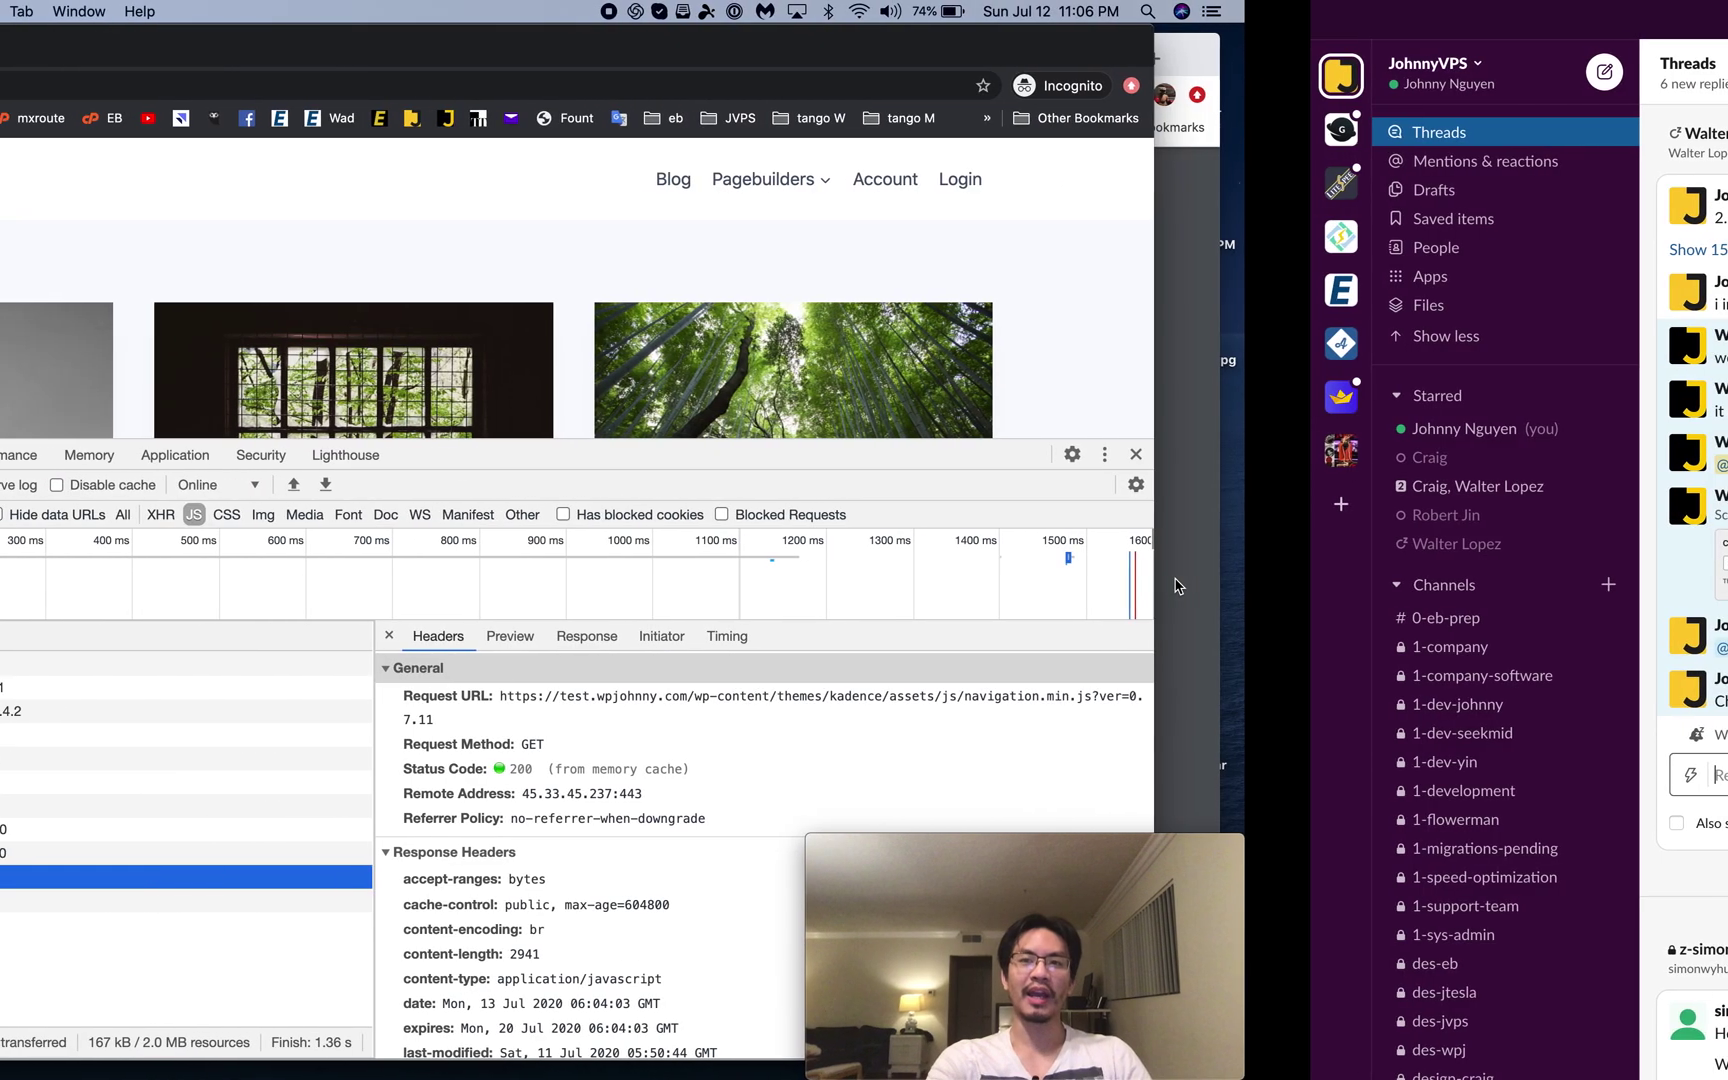
{"action": "key", "text": "ctrl+Left"}
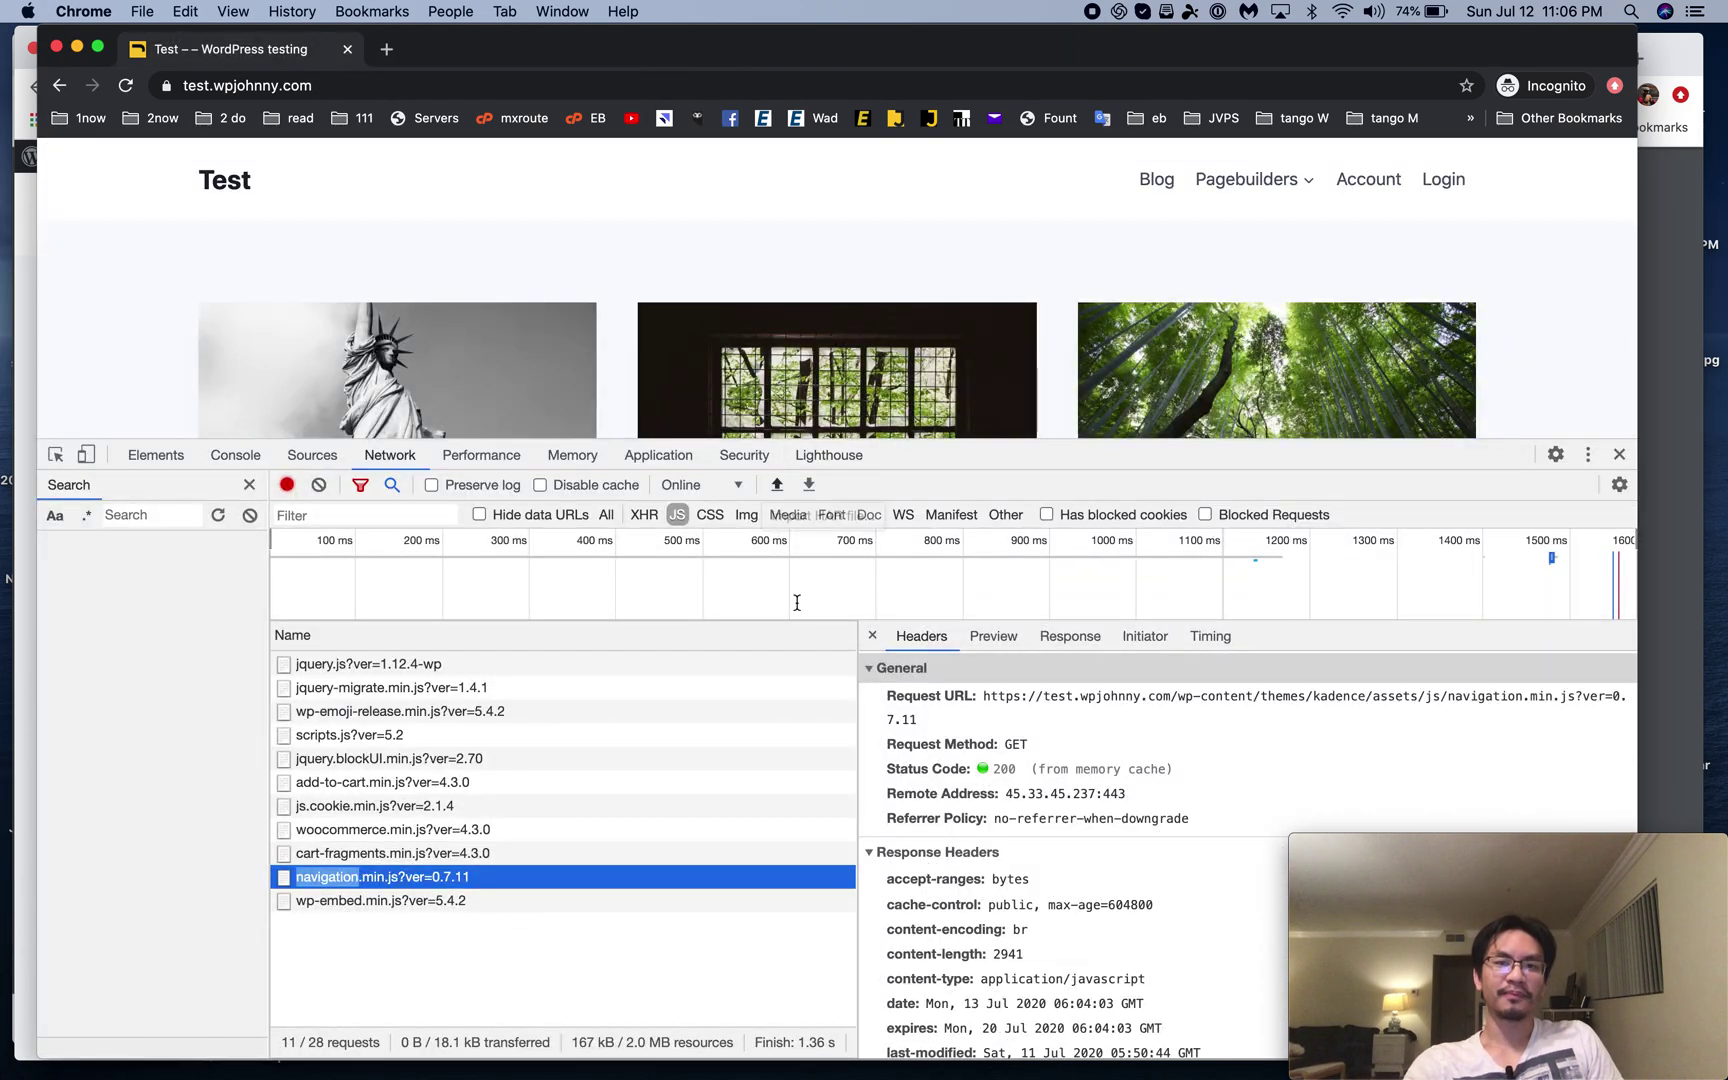
Step: Filter to the CSS requests and inspect headers of styles.css, style.css, vendors-style.css, footer.min.css and content.min.css
{"action": "left_click", "coordinate": [710, 514]}
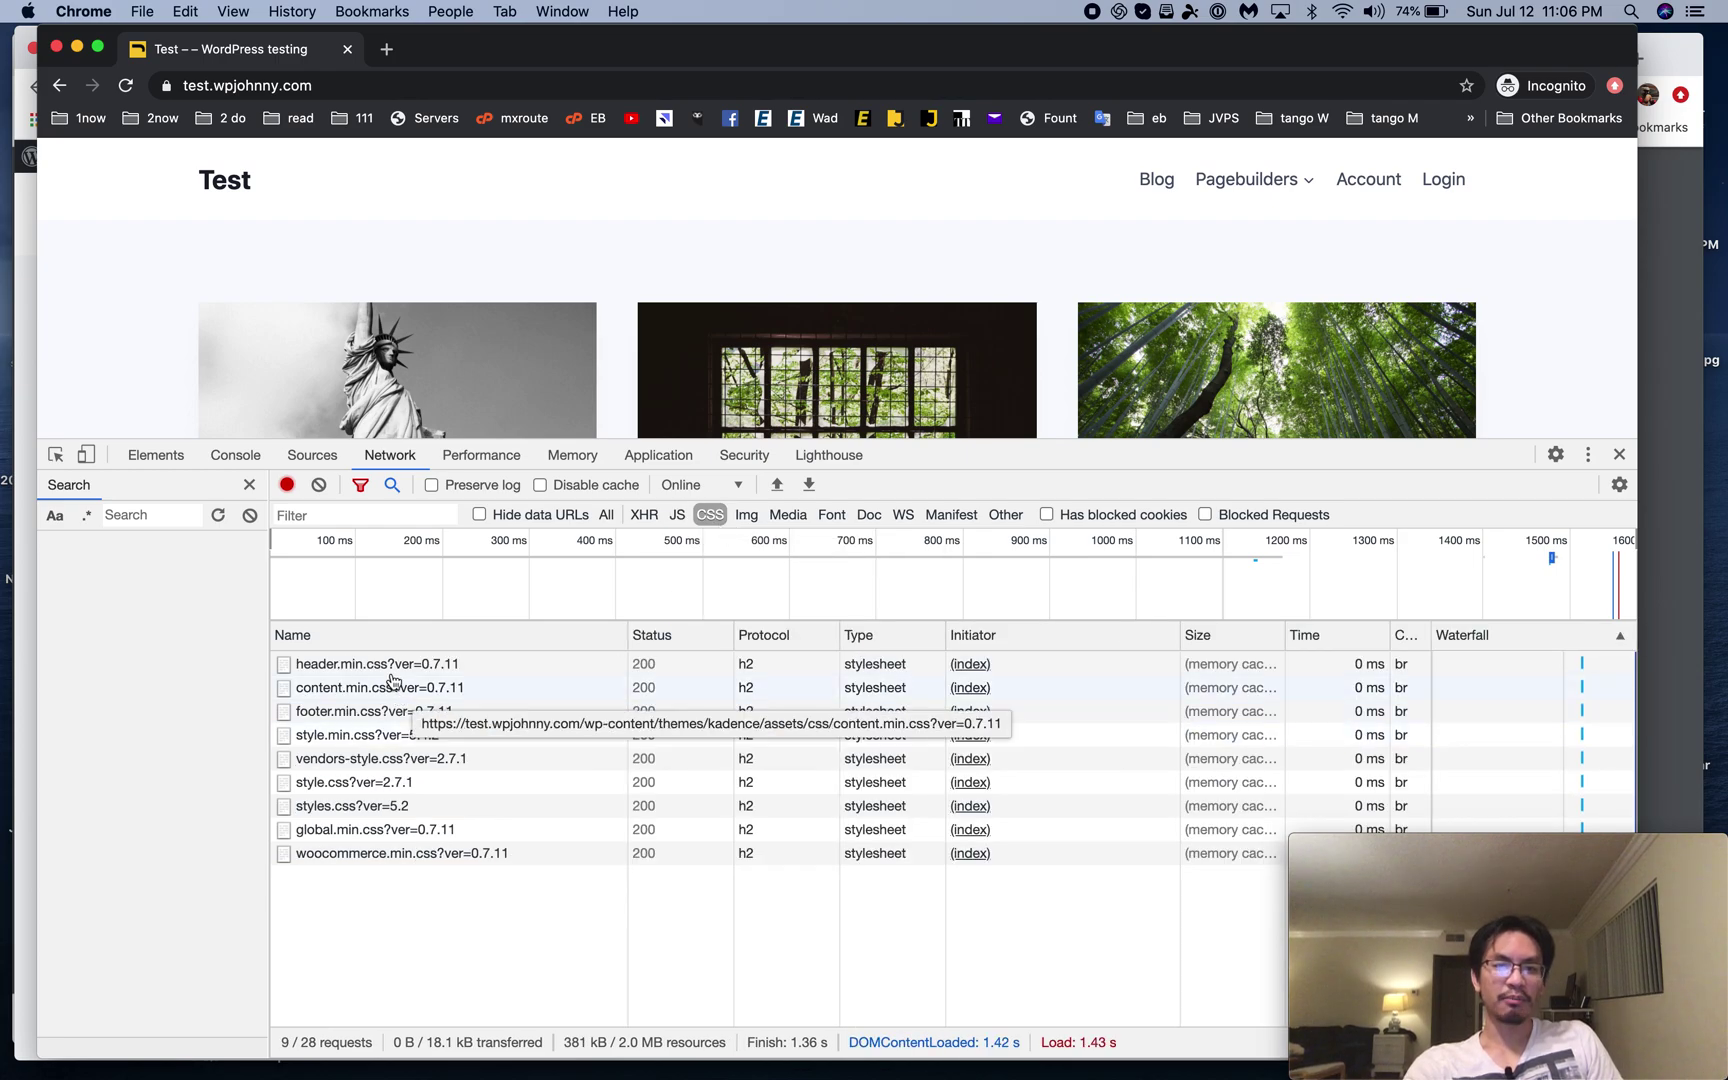
{"action": "left_click", "coordinate": [376, 806]}
{"action": "left_click", "coordinate": [382, 782]}
{"action": "right_click", "coordinate": [383, 782]}
{"action": "left_click", "coordinate": [333, 771]}
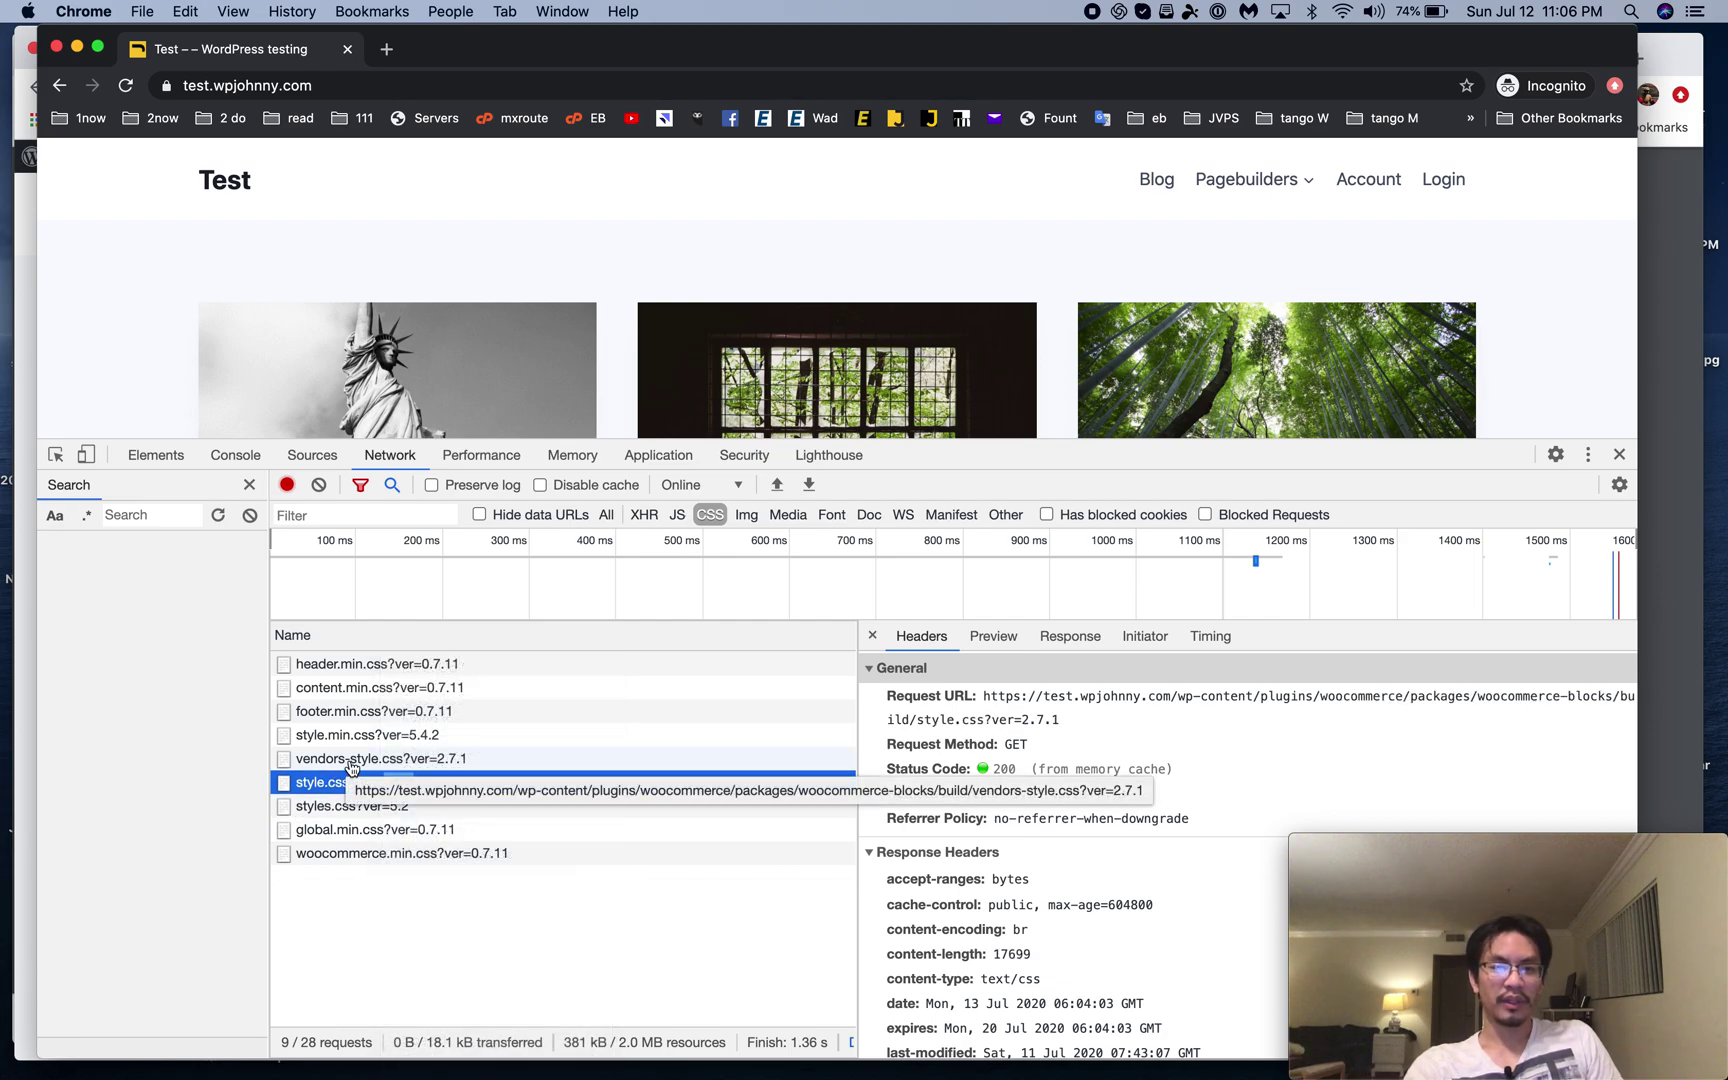
{"action": "left_click", "coordinate": [345, 758]}
{"action": "left_click", "coordinate": [368, 738]}
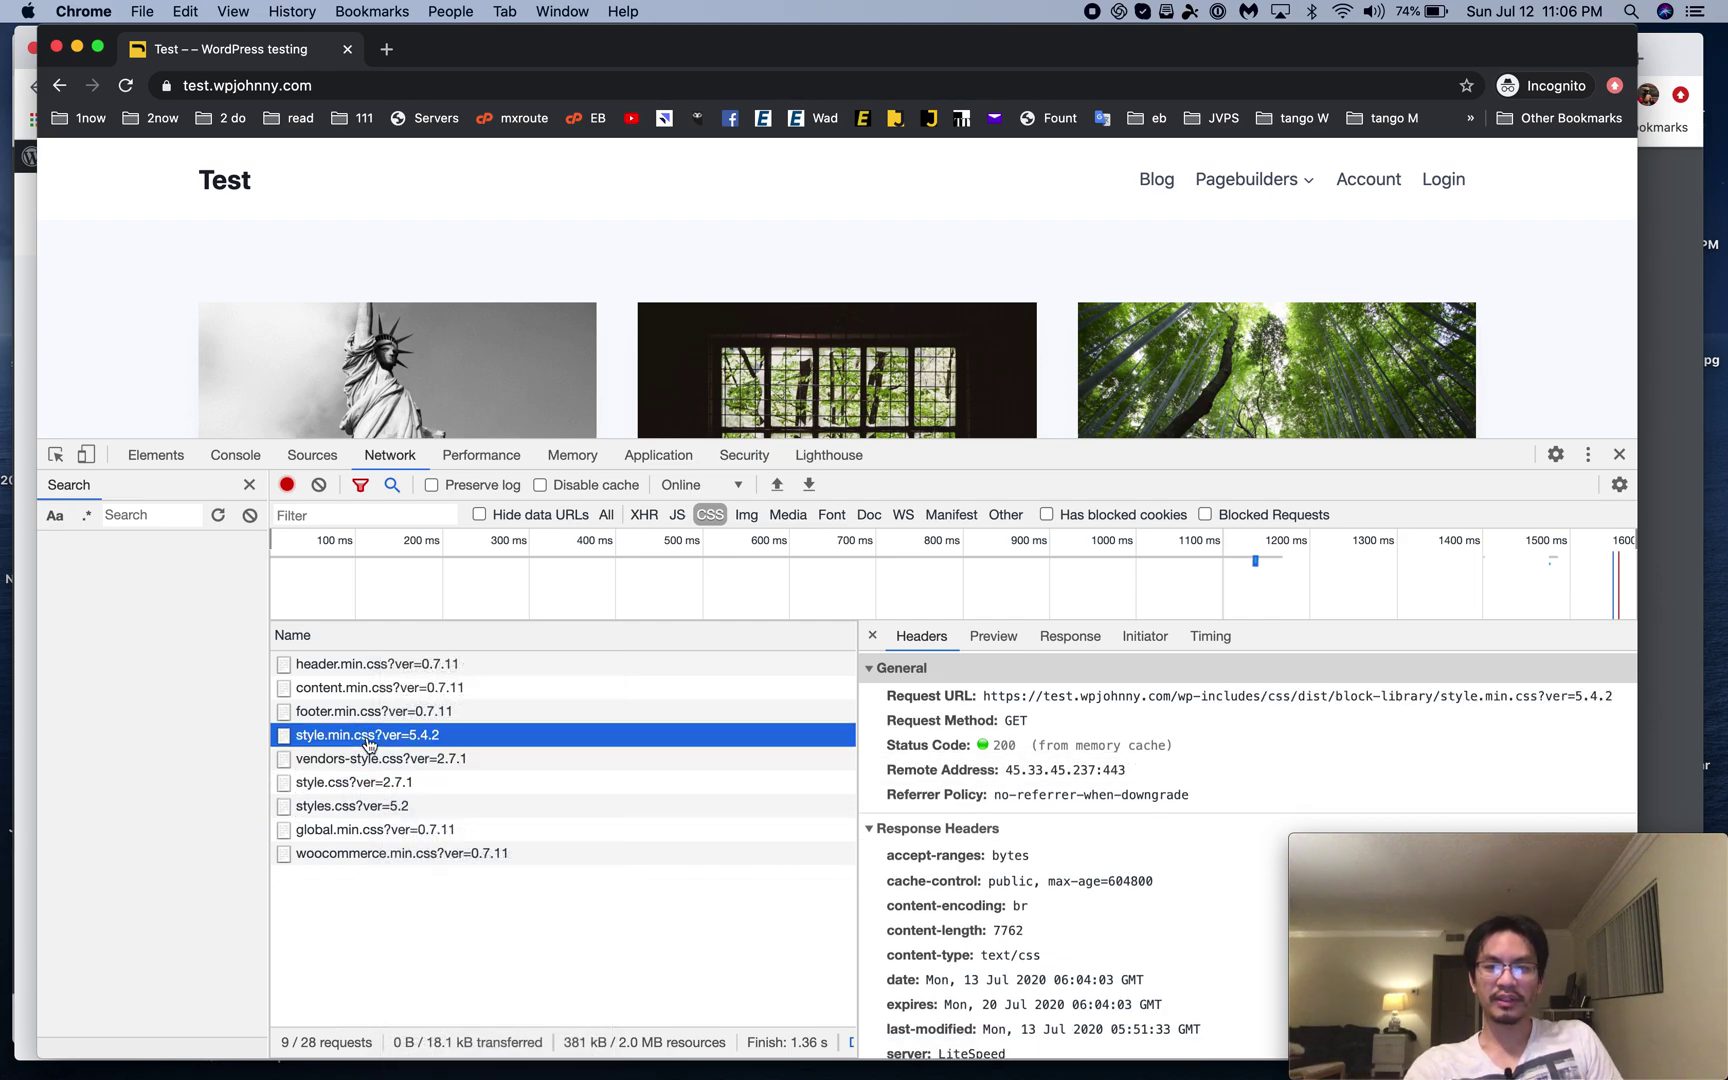
{"action": "left_click", "coordinate": [376, 714]}
{"action": "left_click", "coordinate": [385, 692]}
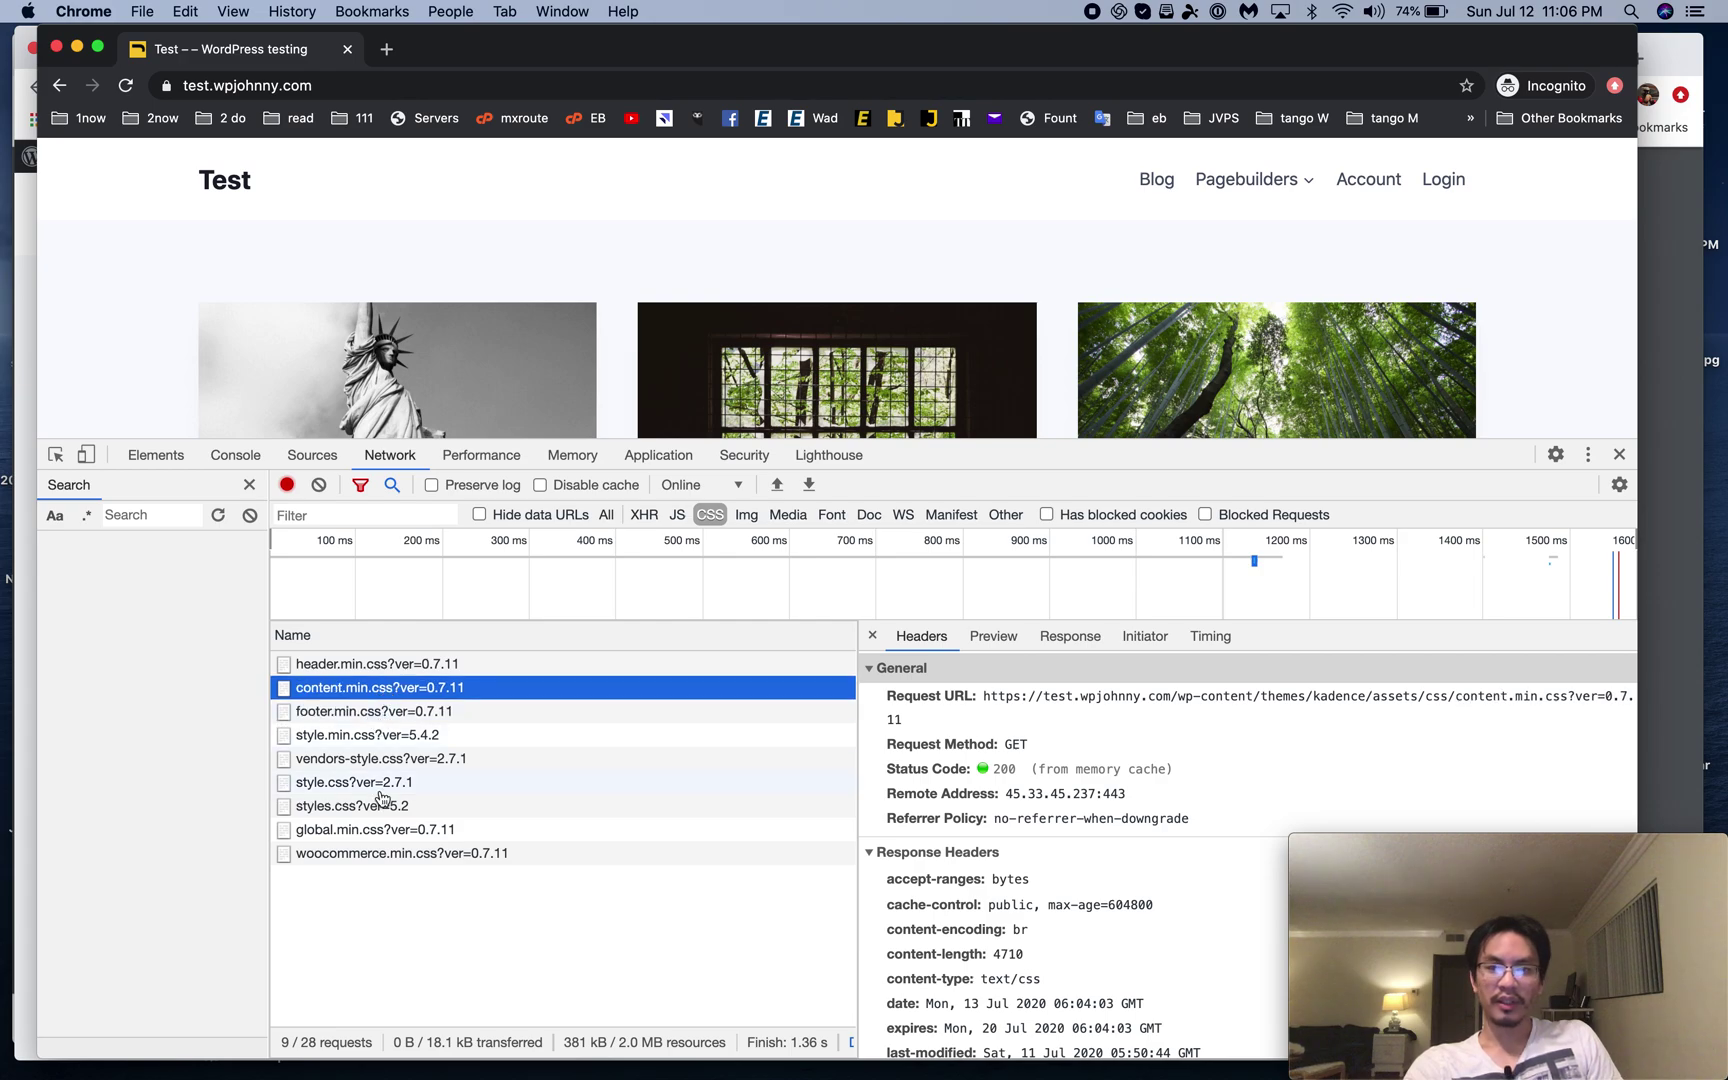
{"action": "right_click", "coordinate": [400, 692]}
{"action": "left_click", "coordinate": [445, 716]}
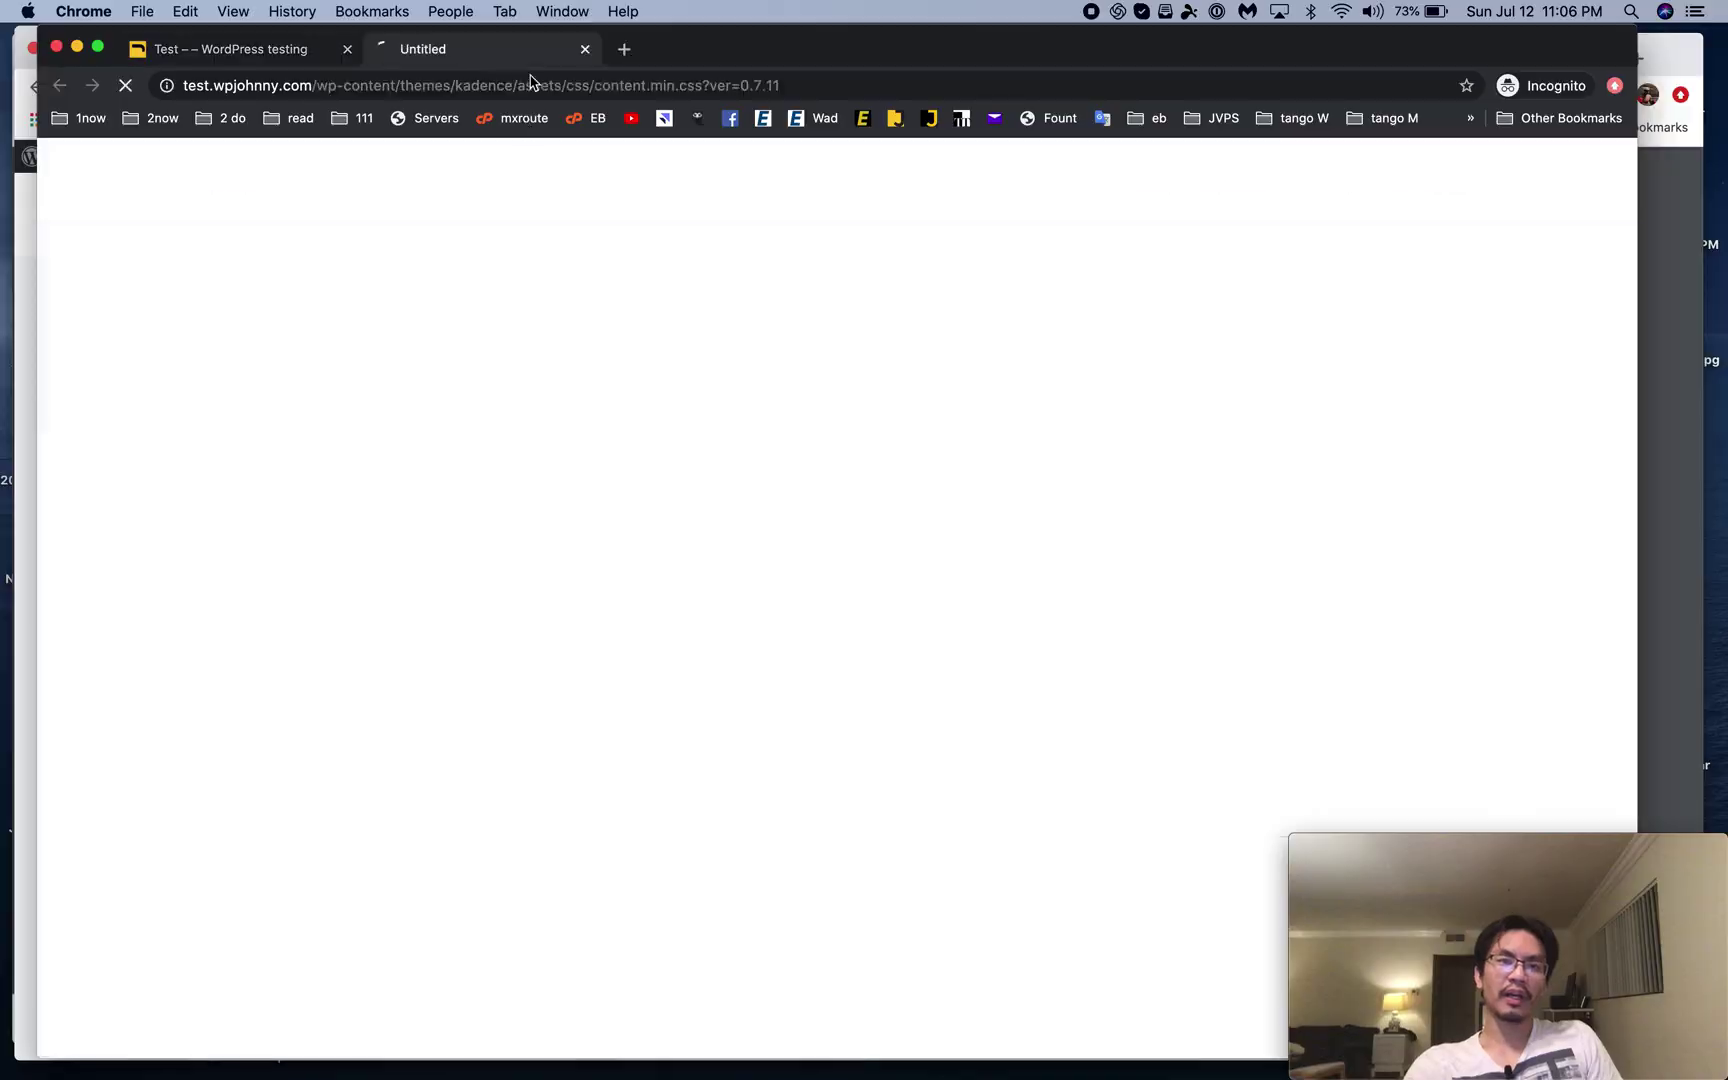
{"action": "scroll", "coordinate": [633, 262], "scroll_direction": "down", "scroll_amount": 10}
{"action": "scroll", "coordinate": [633, 262], "scroll_direction": "up", "scroll_amount": 10}
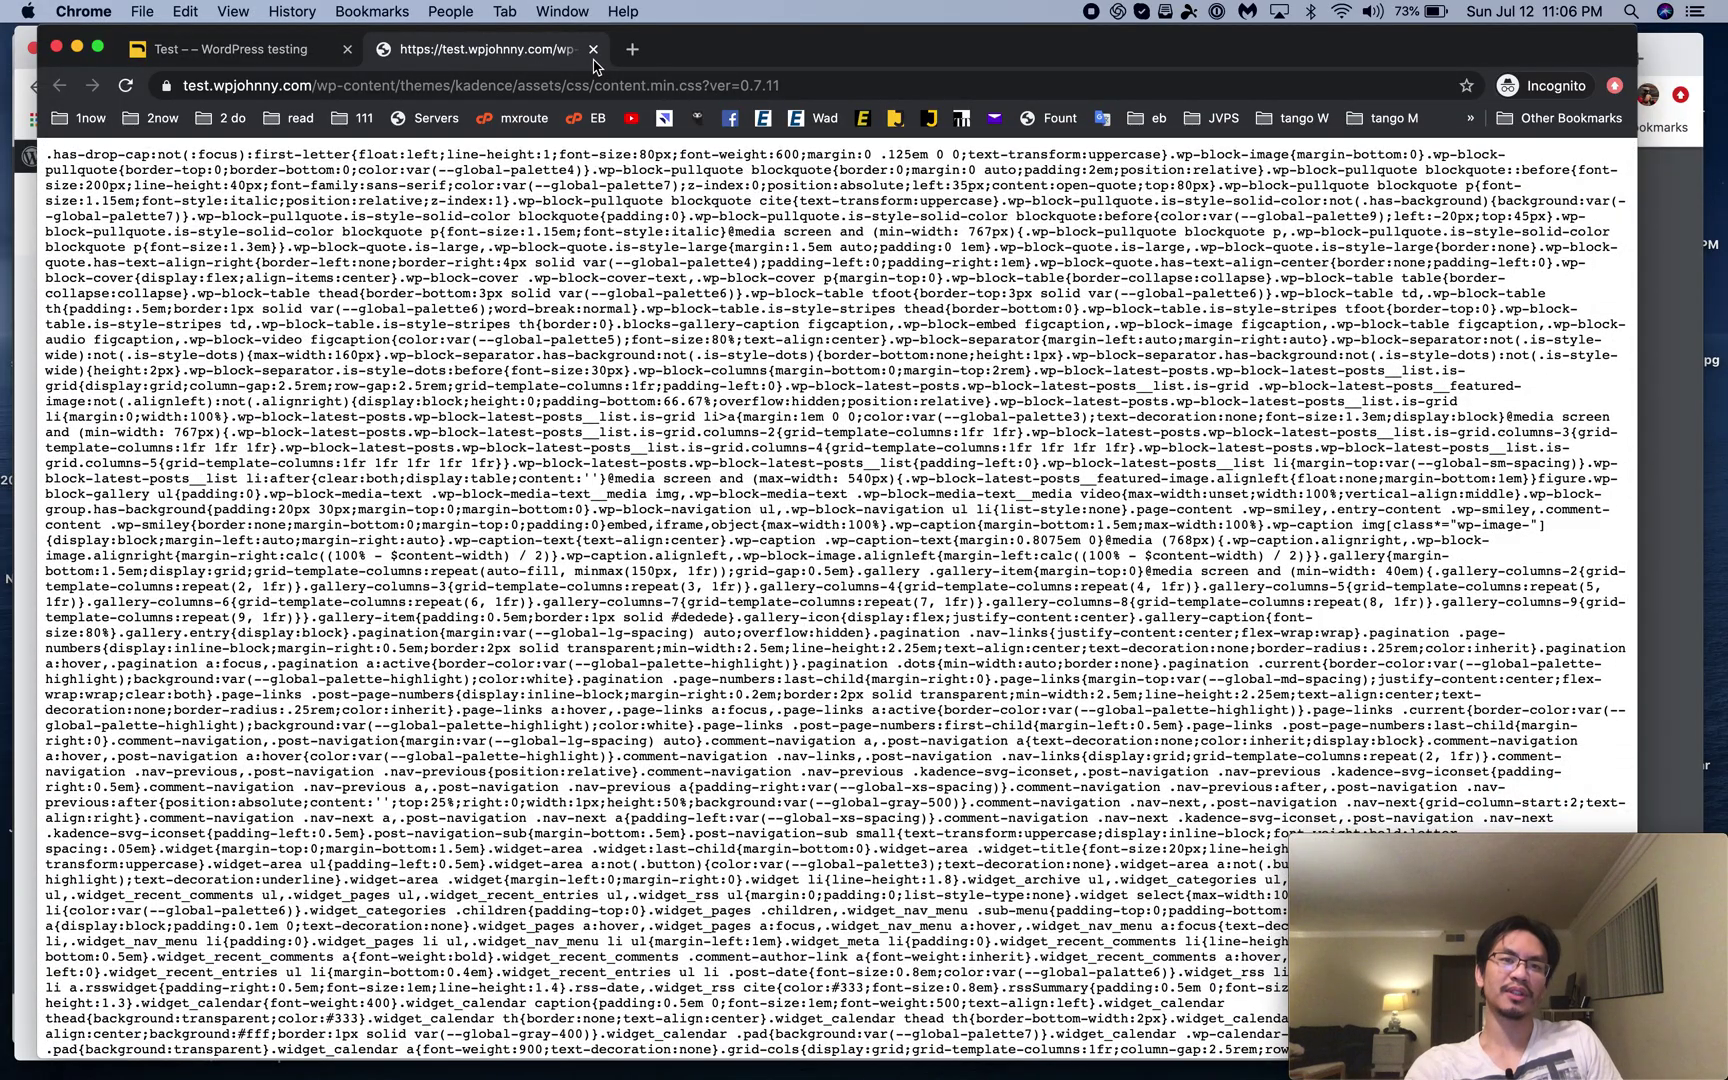
{"action": "left_click", "coordinate": [594, 50]}
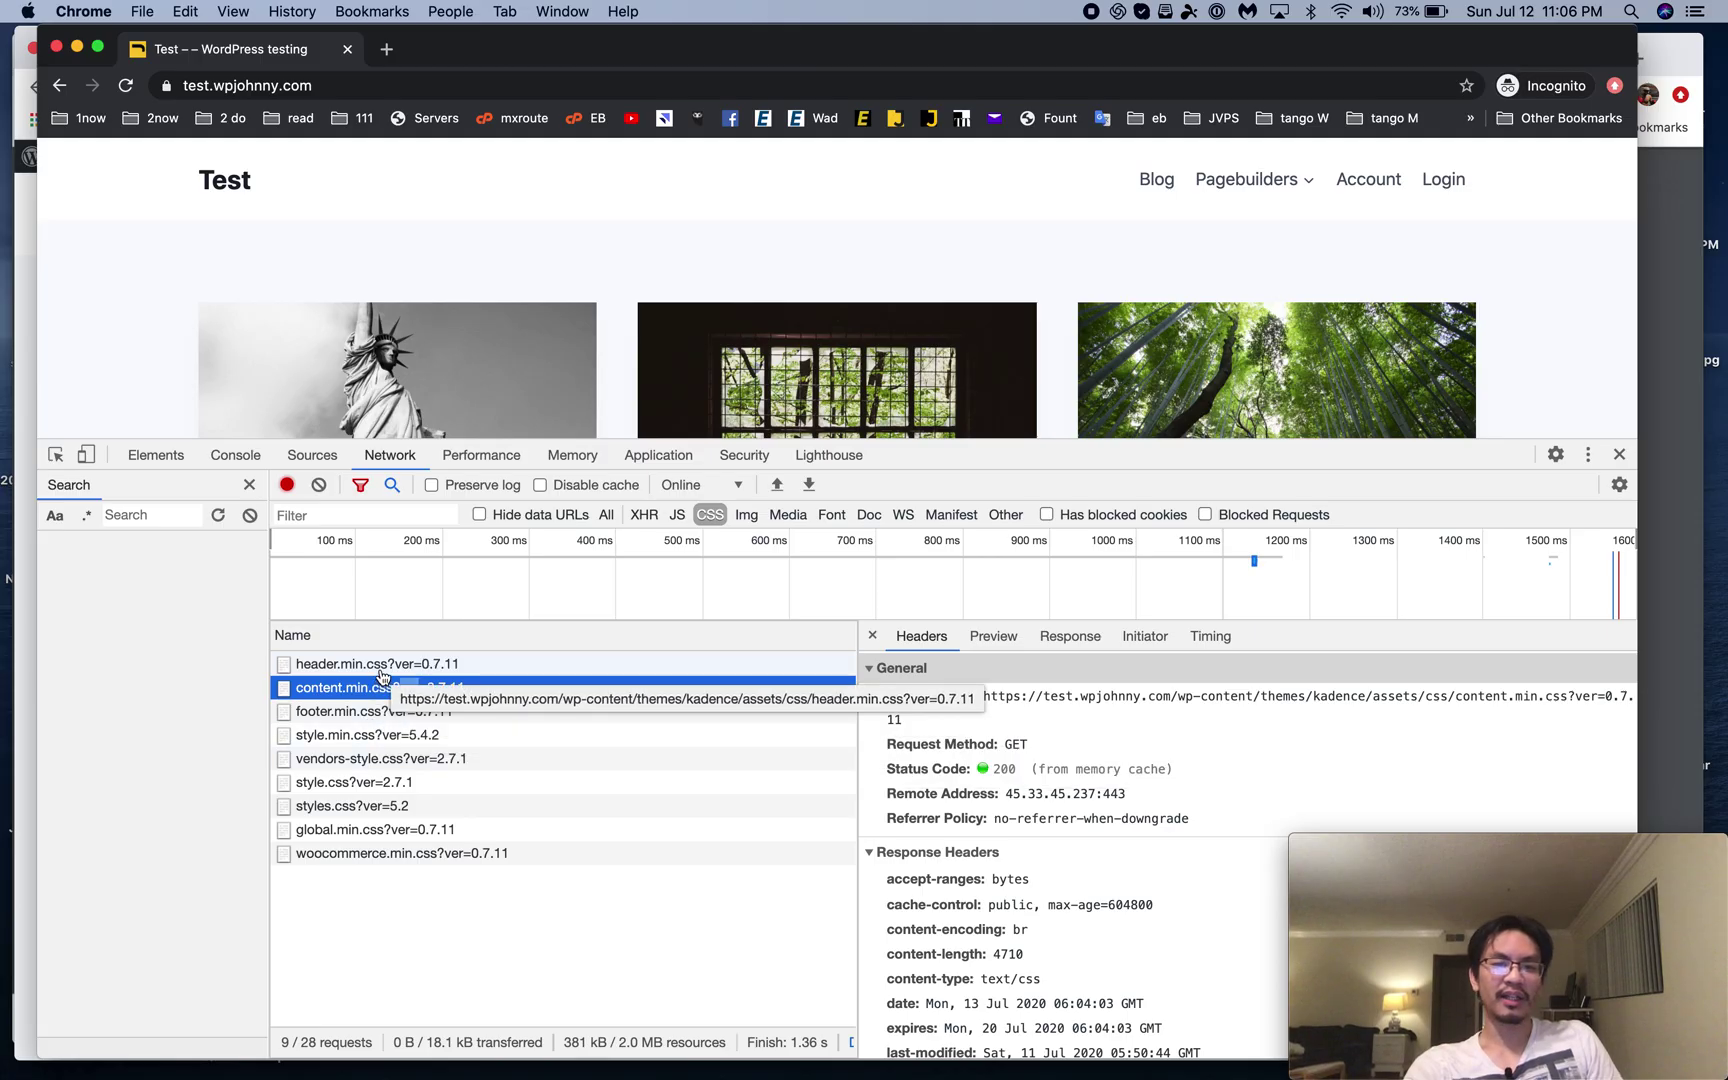
{"action": "double_click", "coordinate": [378, 668]}
{"action": "right_click", "coordinate": [381, 676]}
{"action": "left_click", "coordinate": [444, 725]}
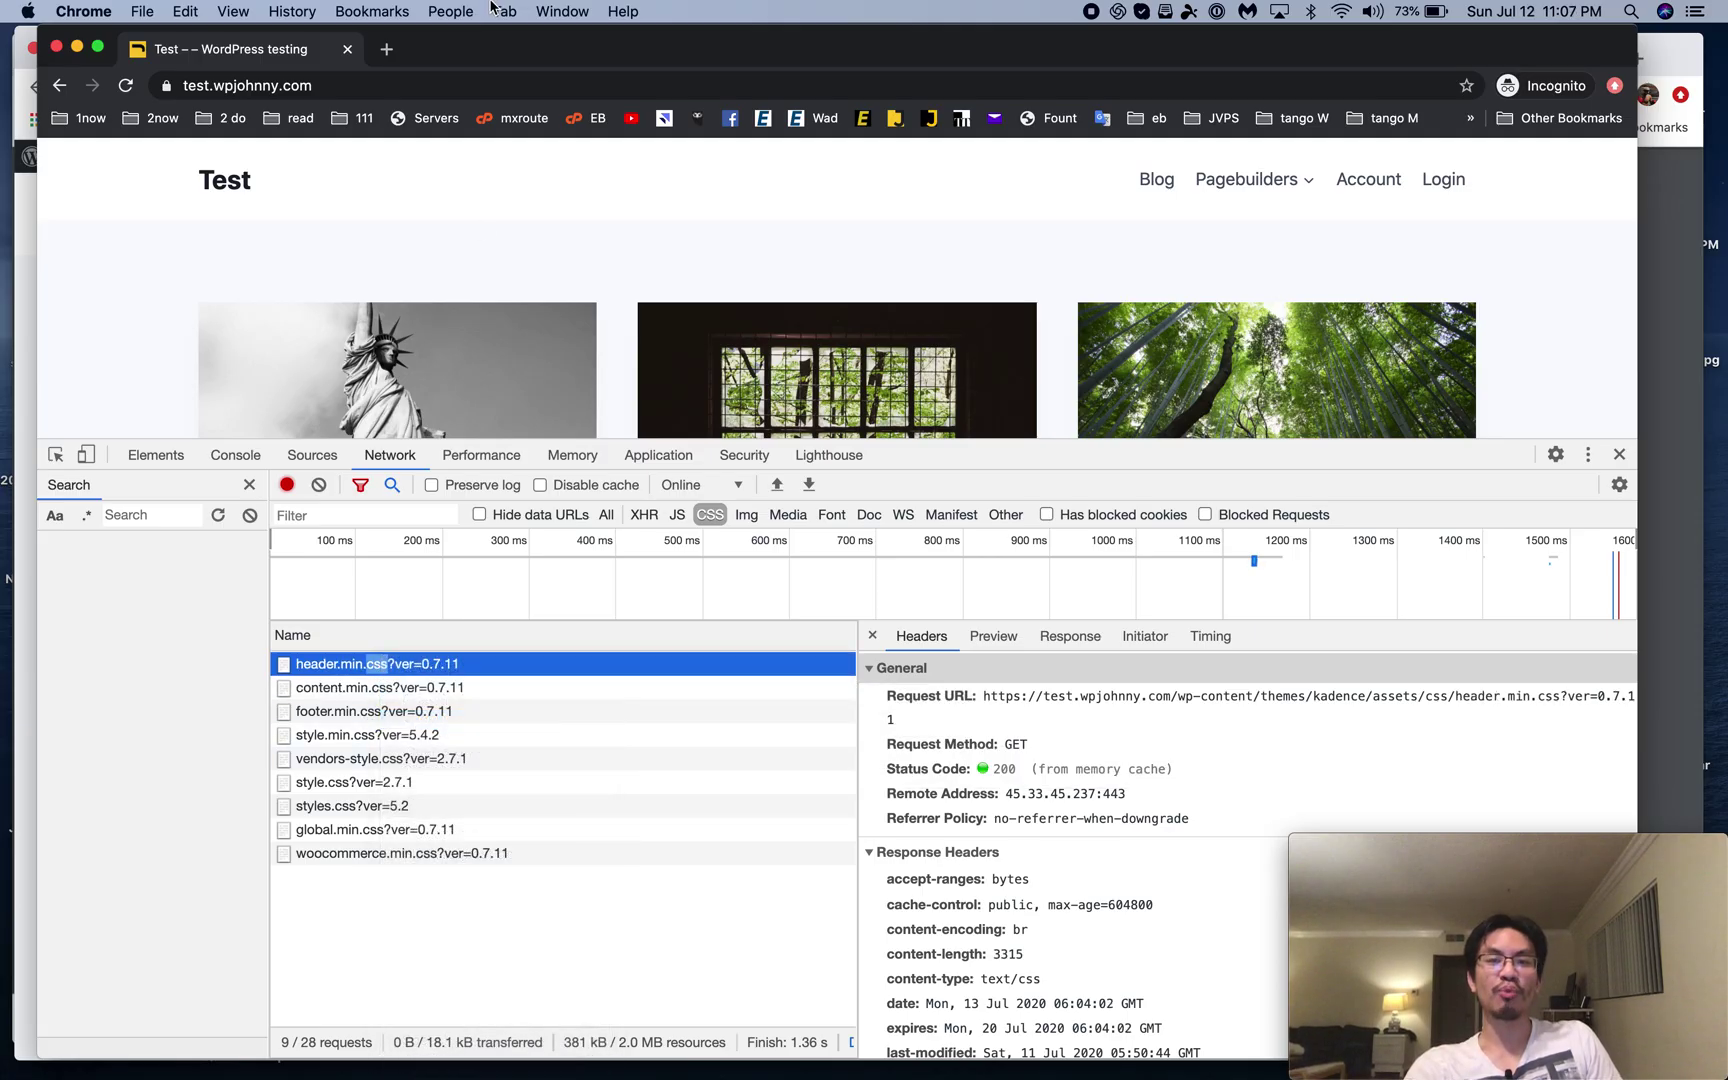
{"action": "scroll", "coordinate": [607, 485], "scroll_direction": "down", "scroll_amount": 10}
{"action": "scroll", "coordinate": [607, 485], "scroll_direction": "up", "scroll_amount": 10}
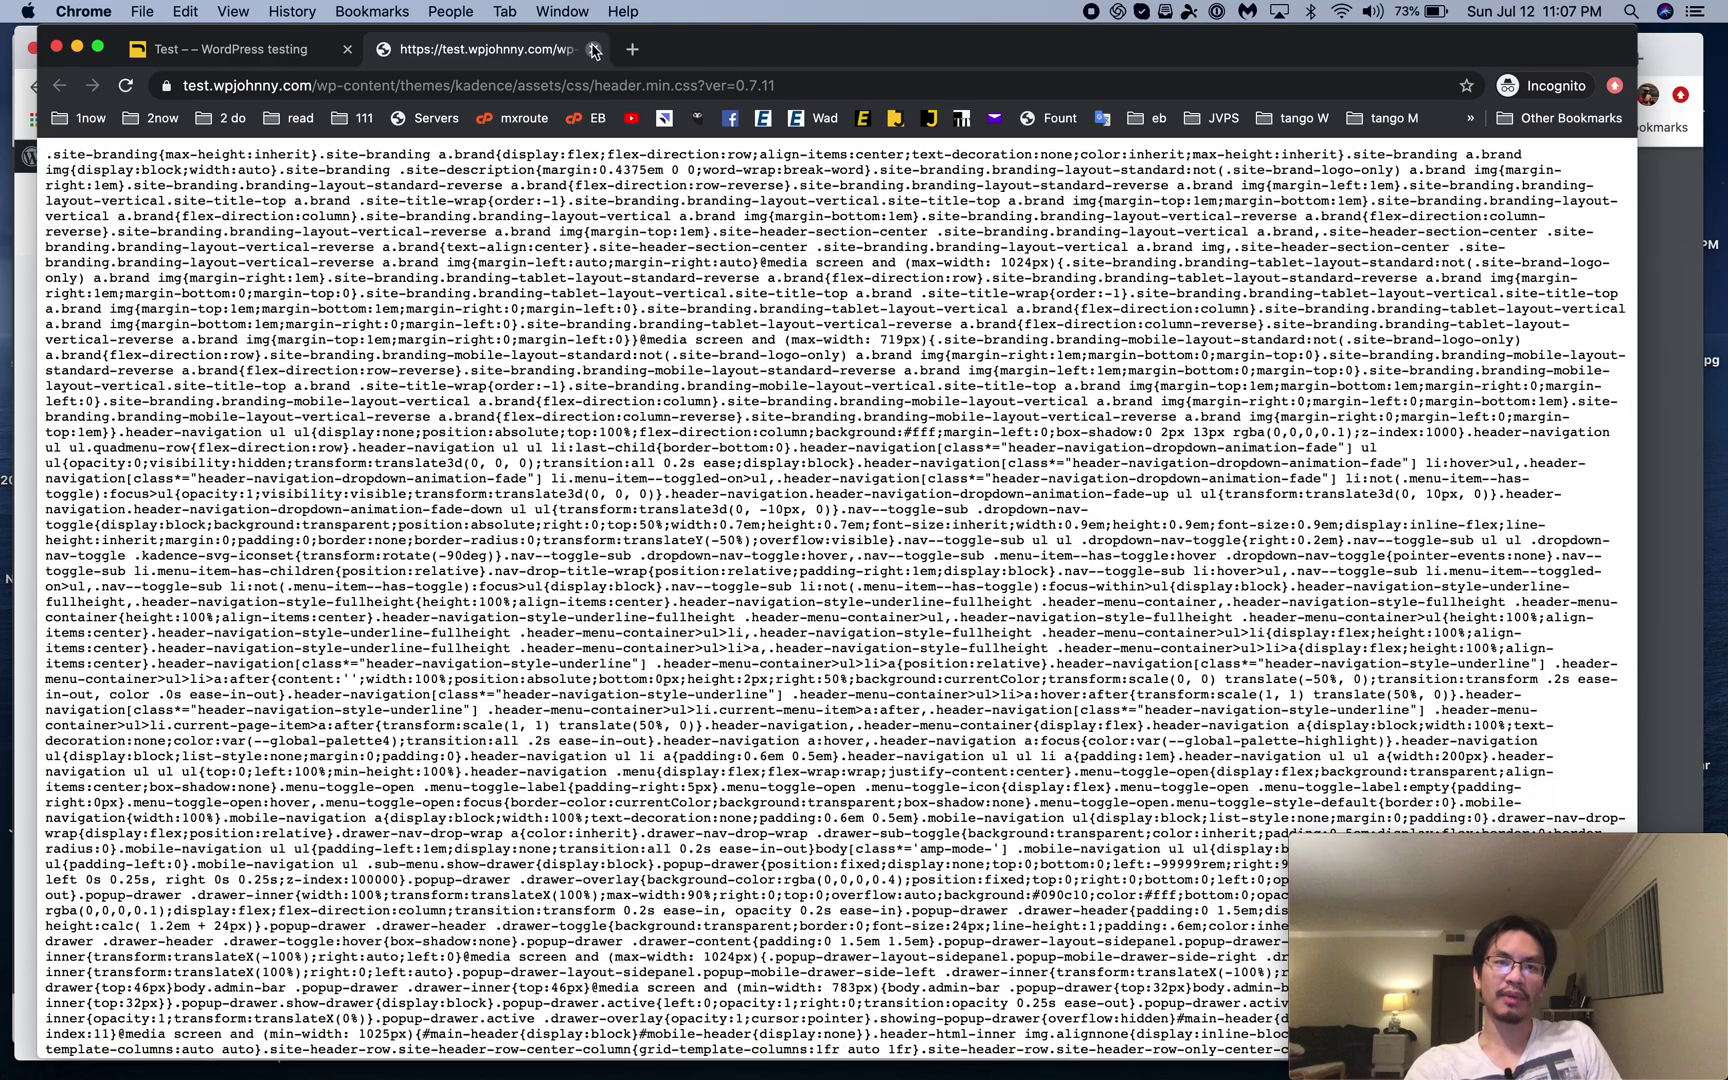
{"action": "left_click", "coordinate": [594, 50]}
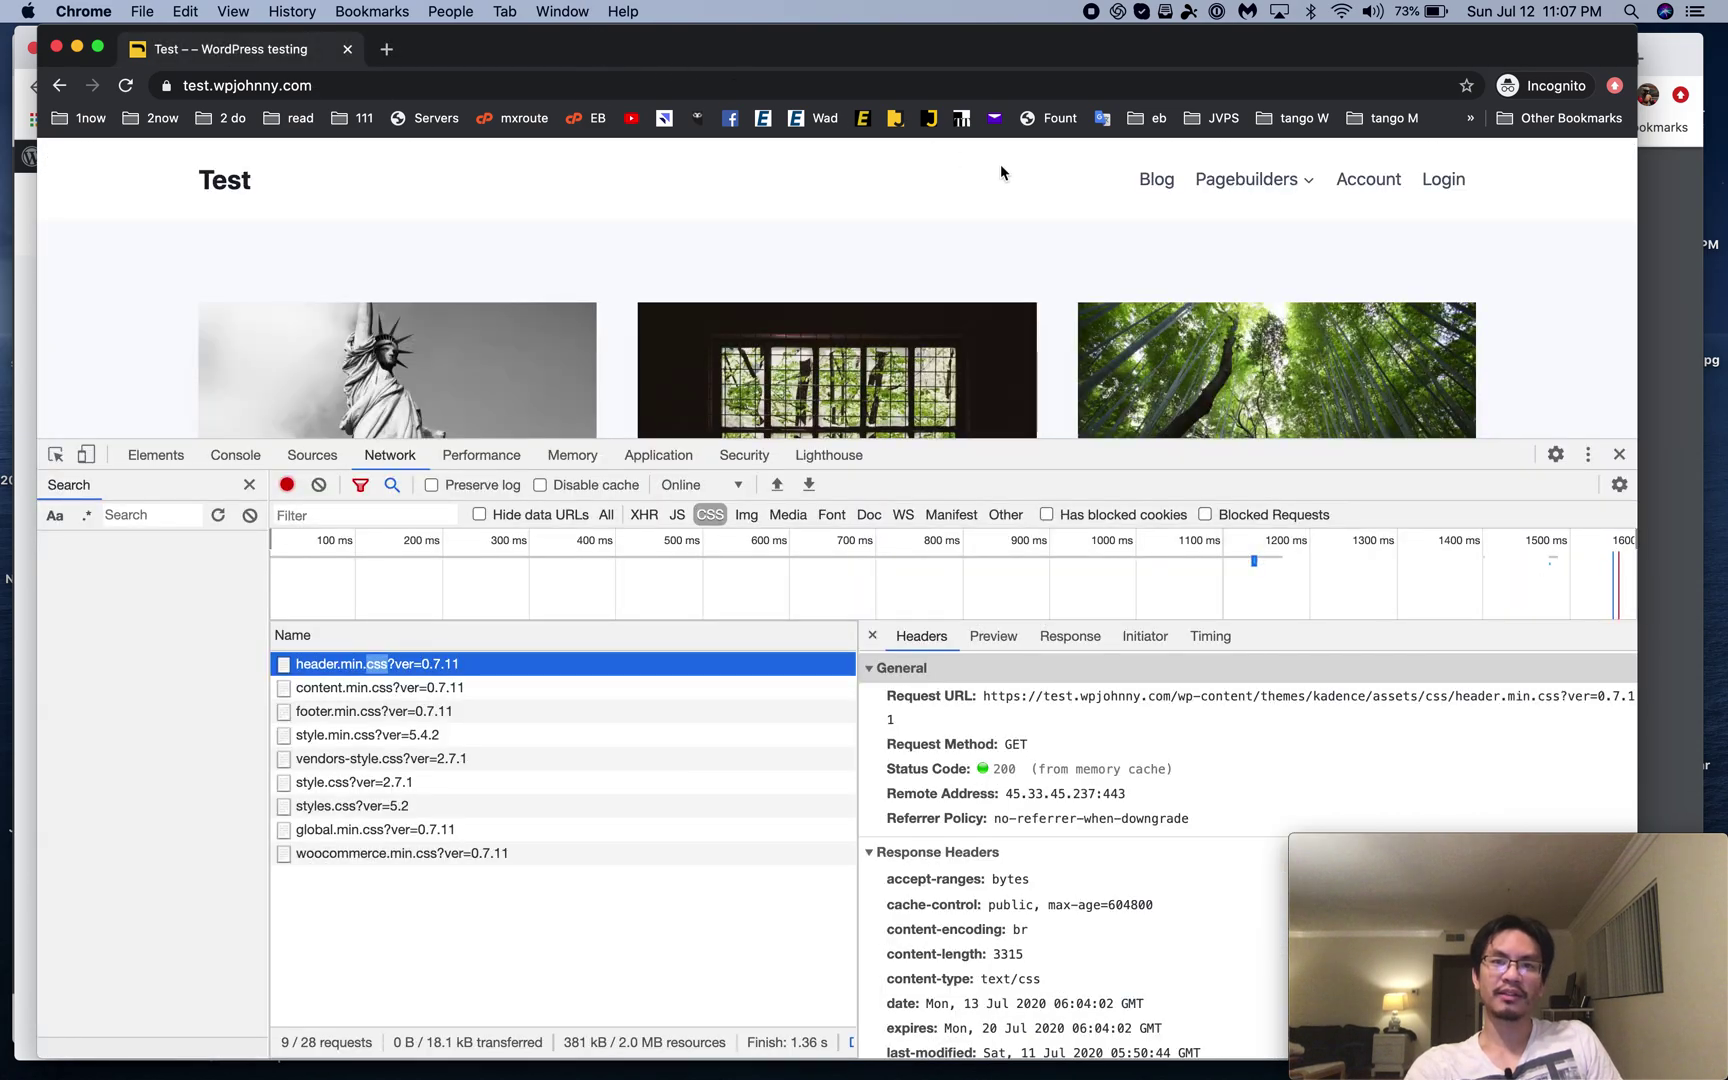